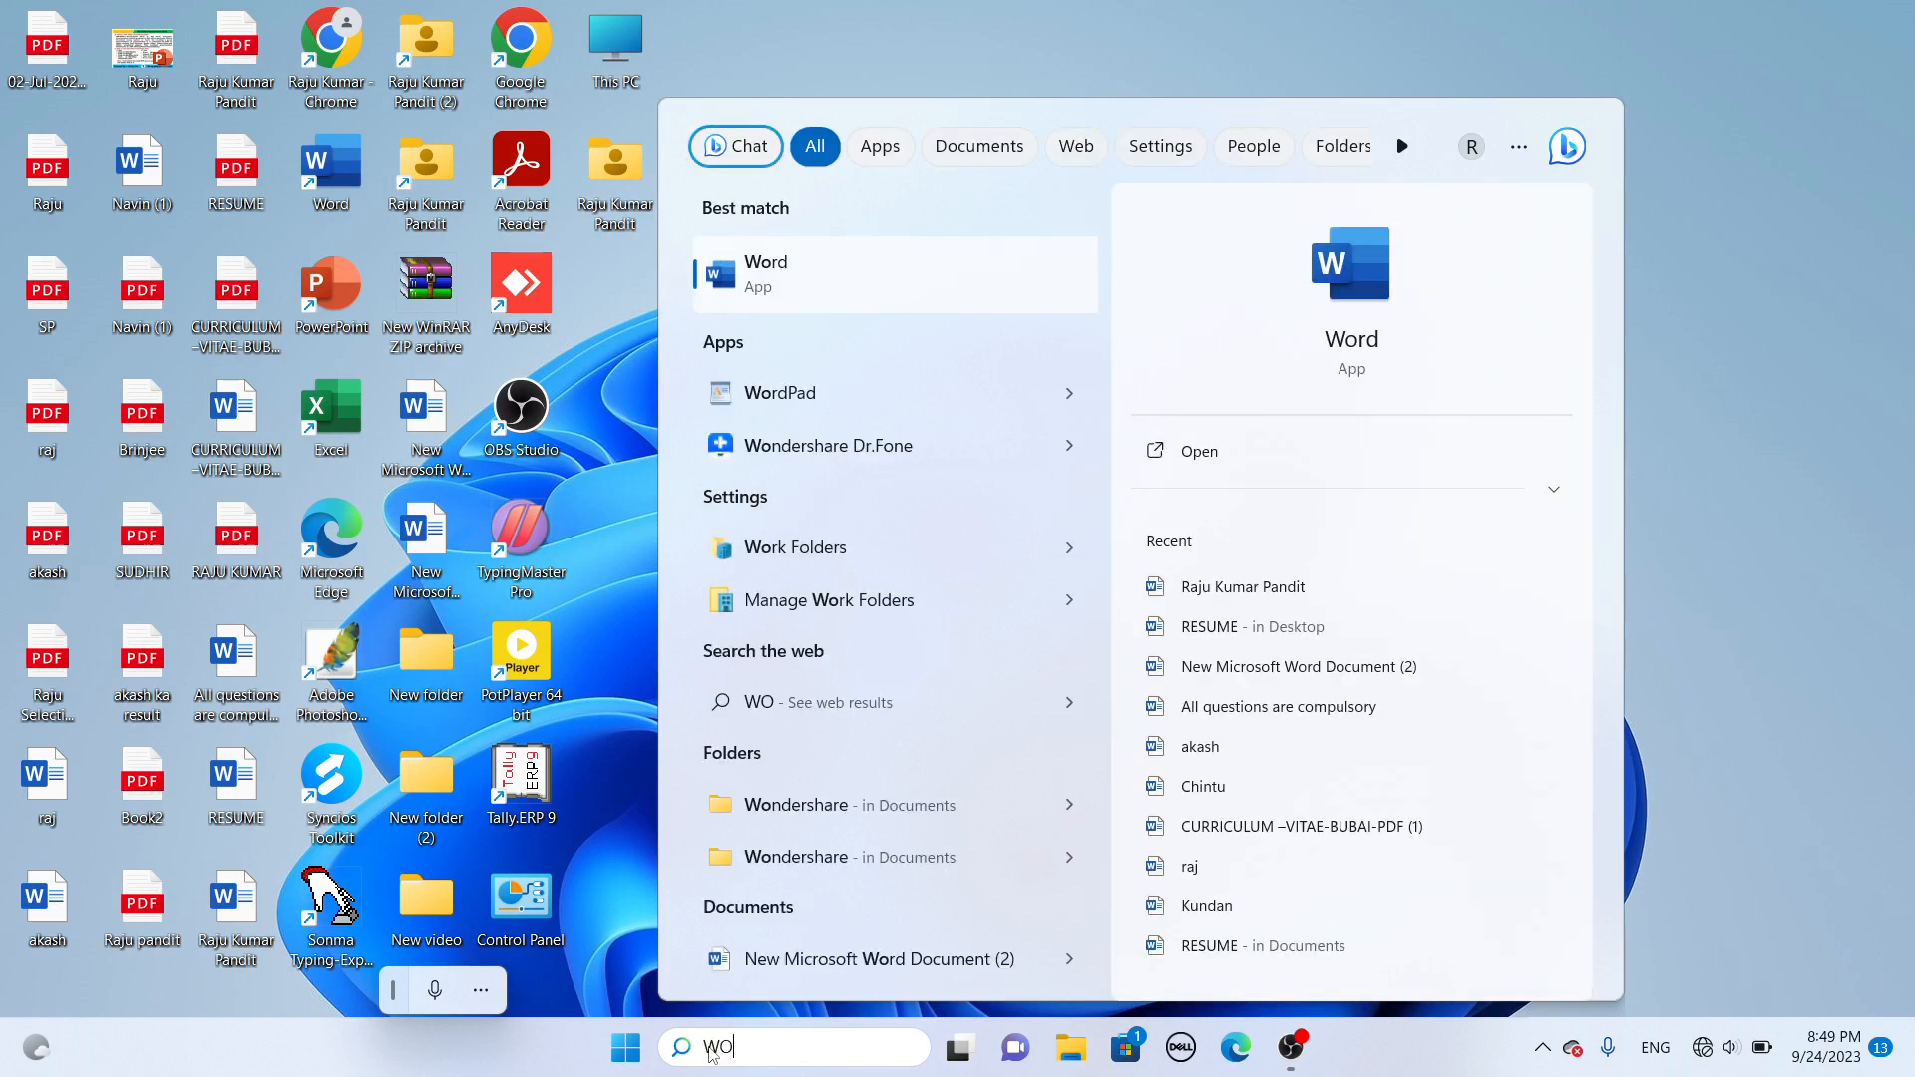
- Open WordPad and enter the sample name in capital letters on the first line of the blank document
left_click(829, 395)
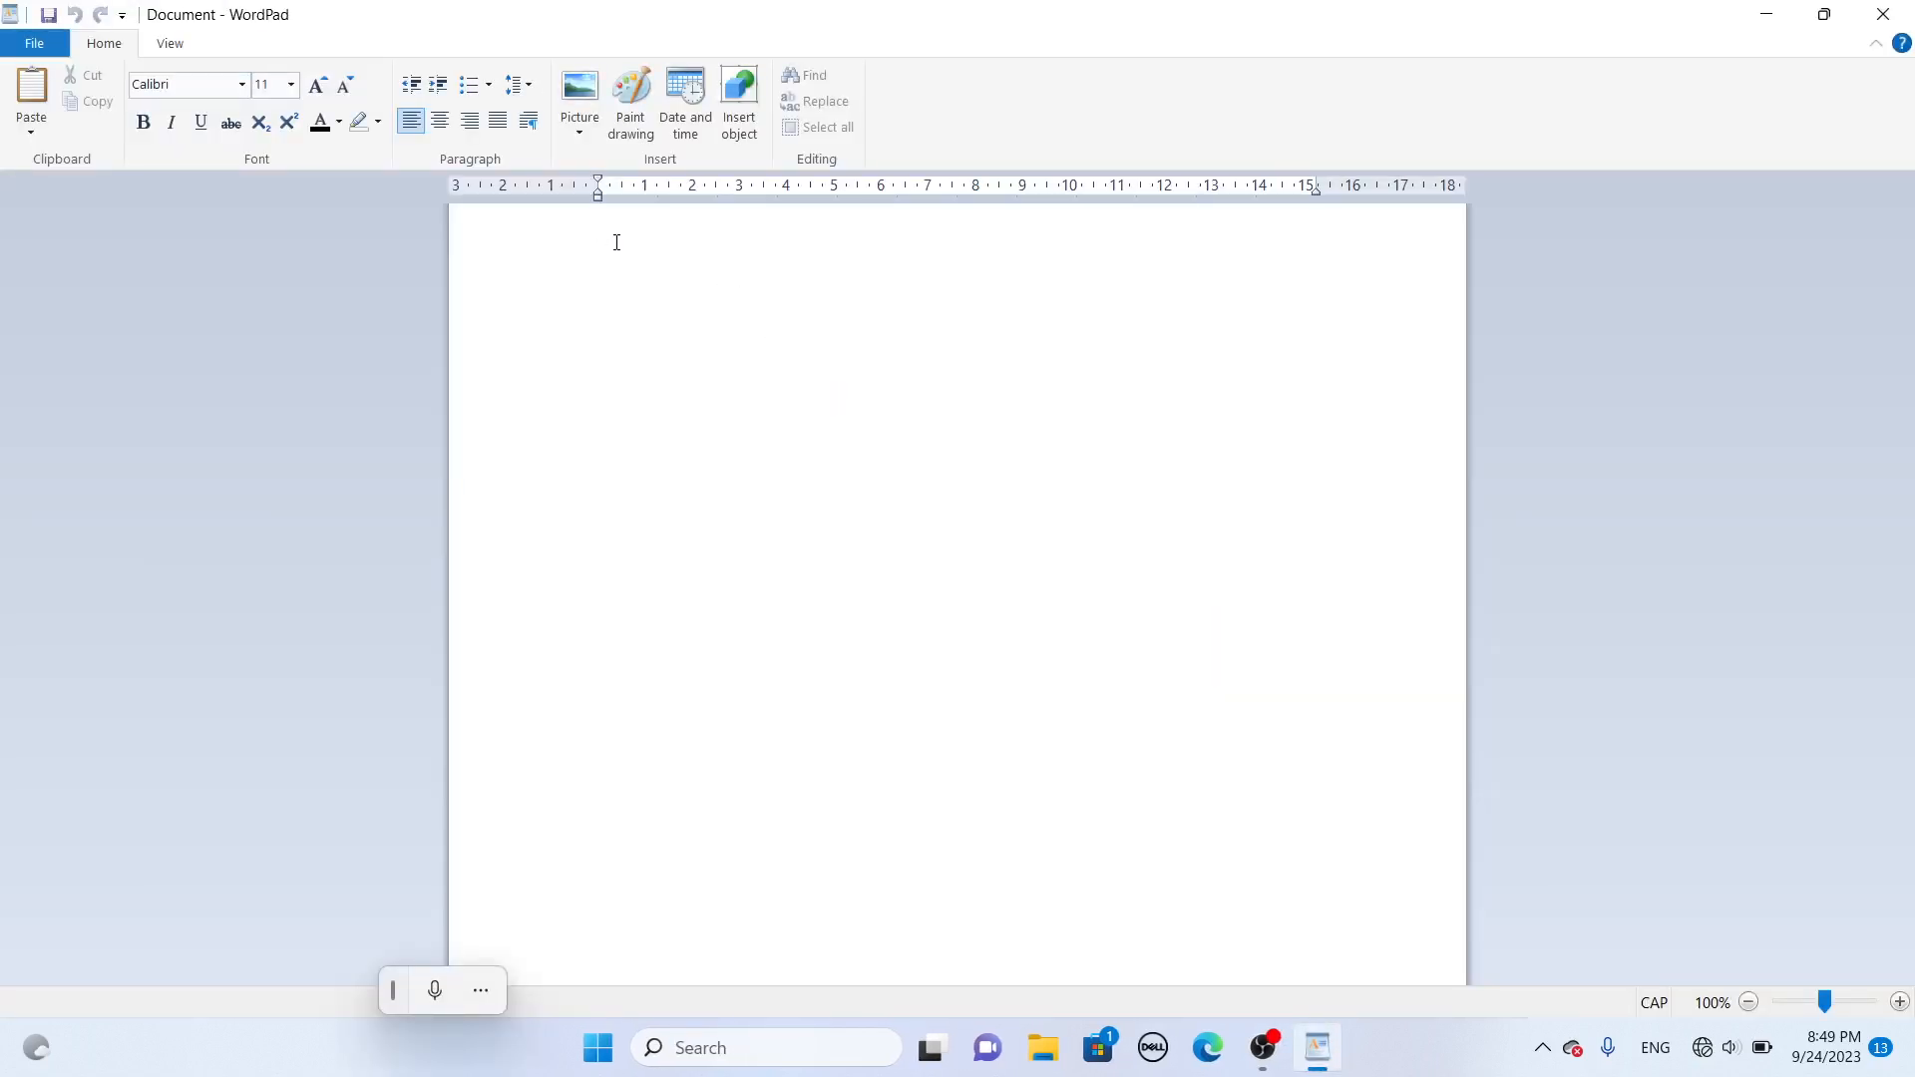
type("RO")
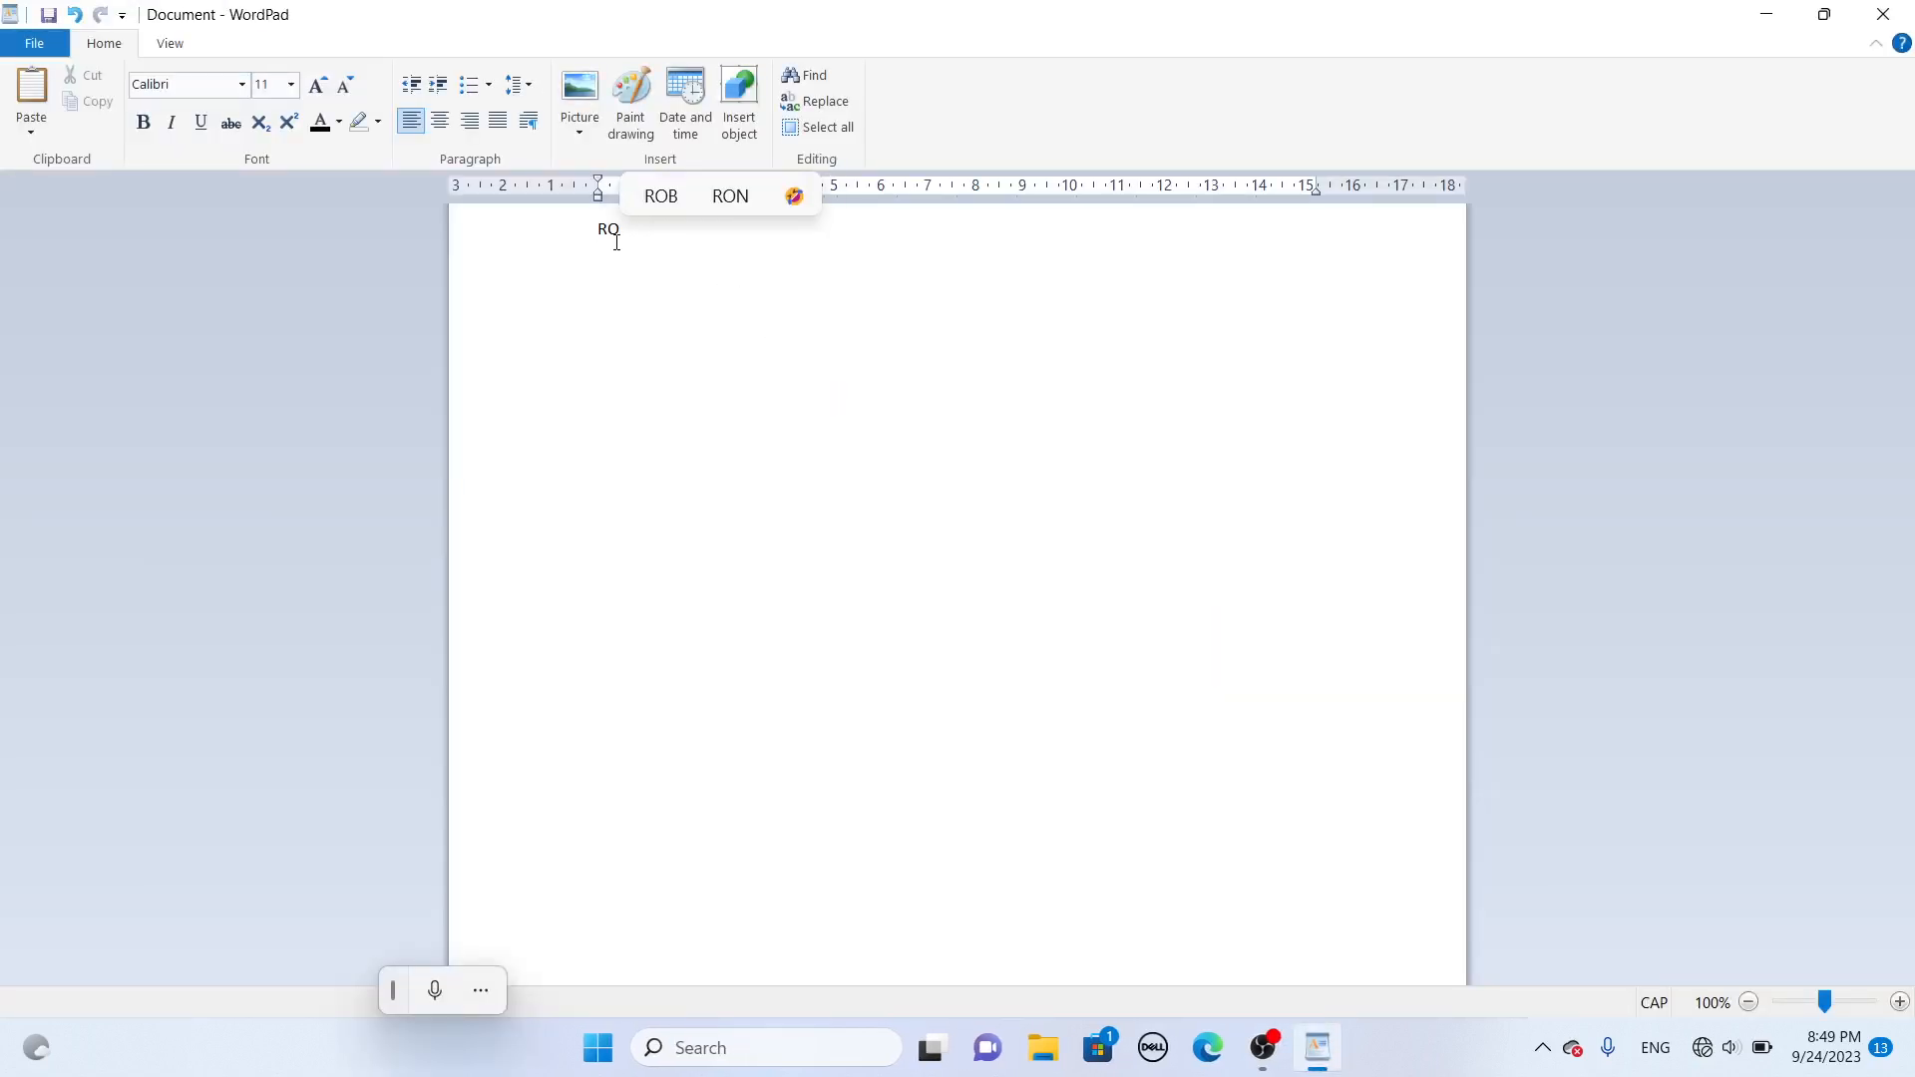
type("HANI")
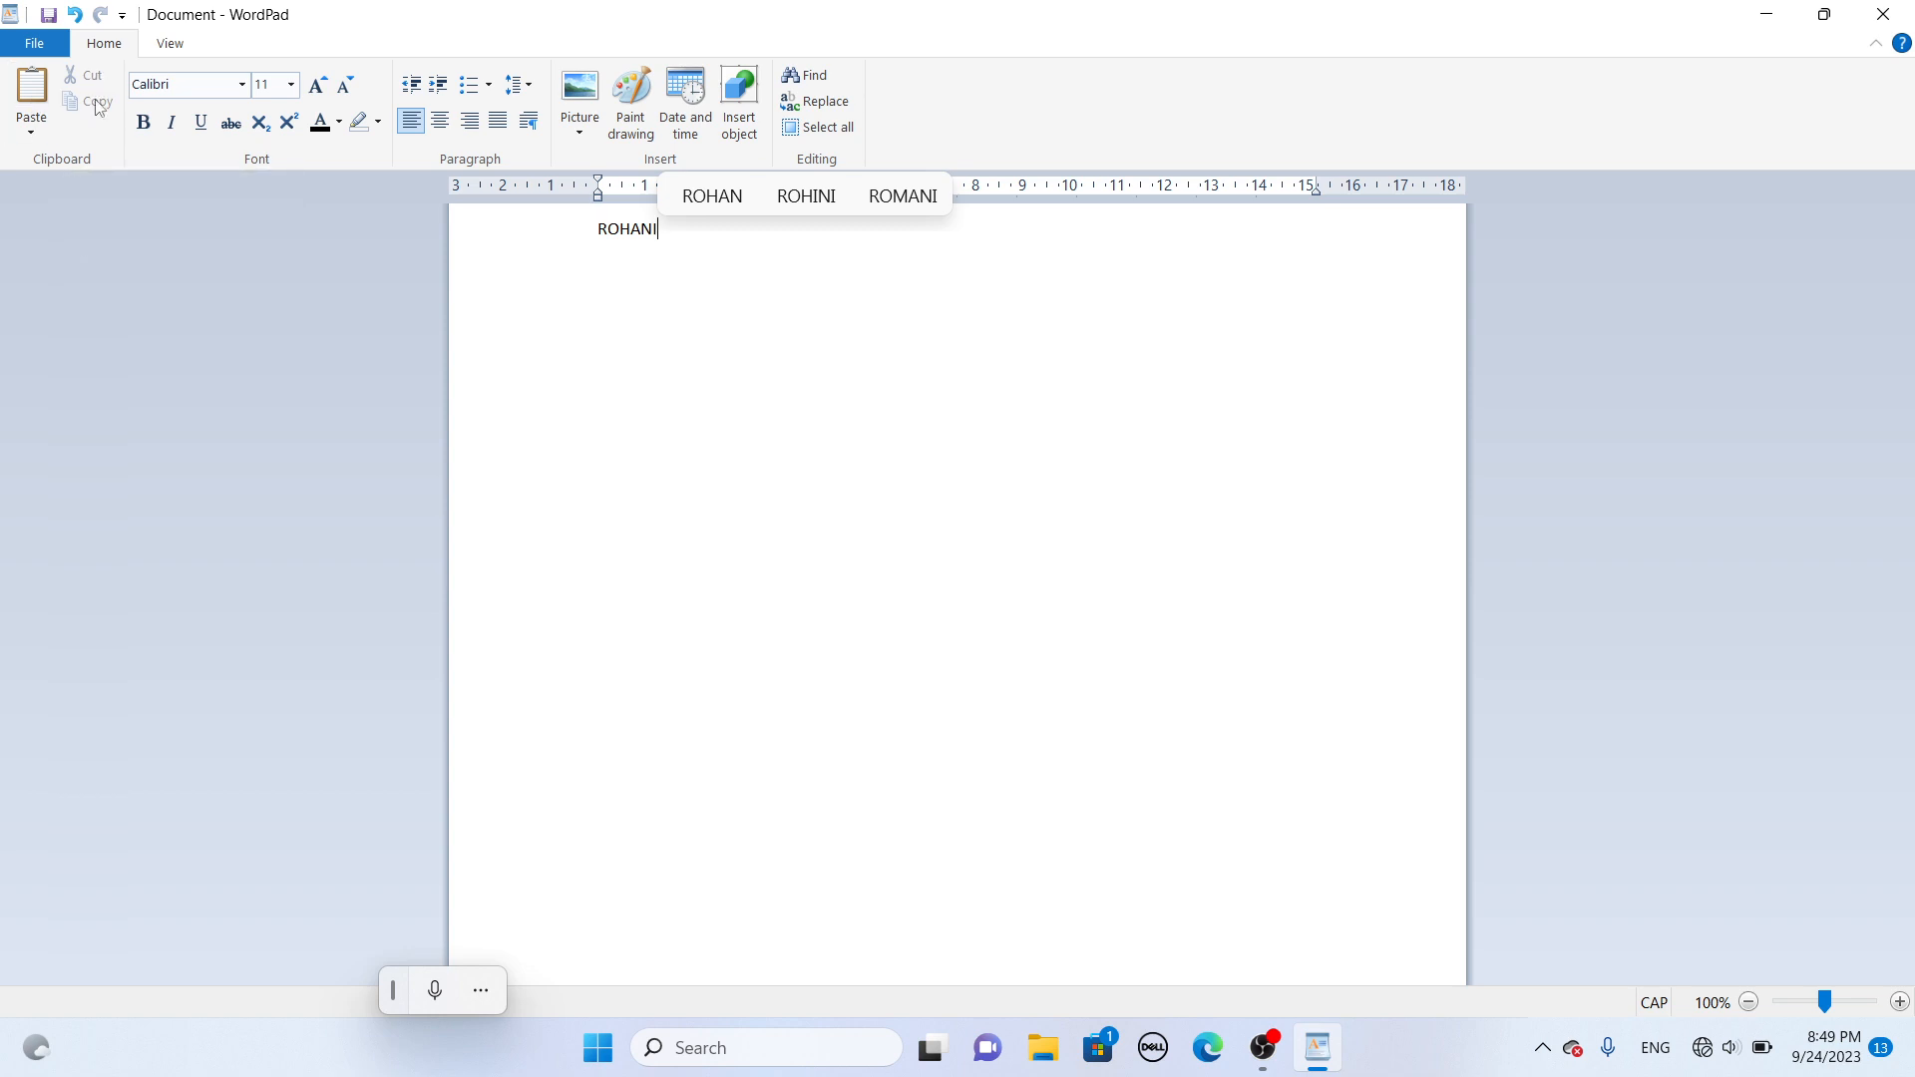
- Cut the name from the first line and paste it back in the same place
double_click(656, 235)
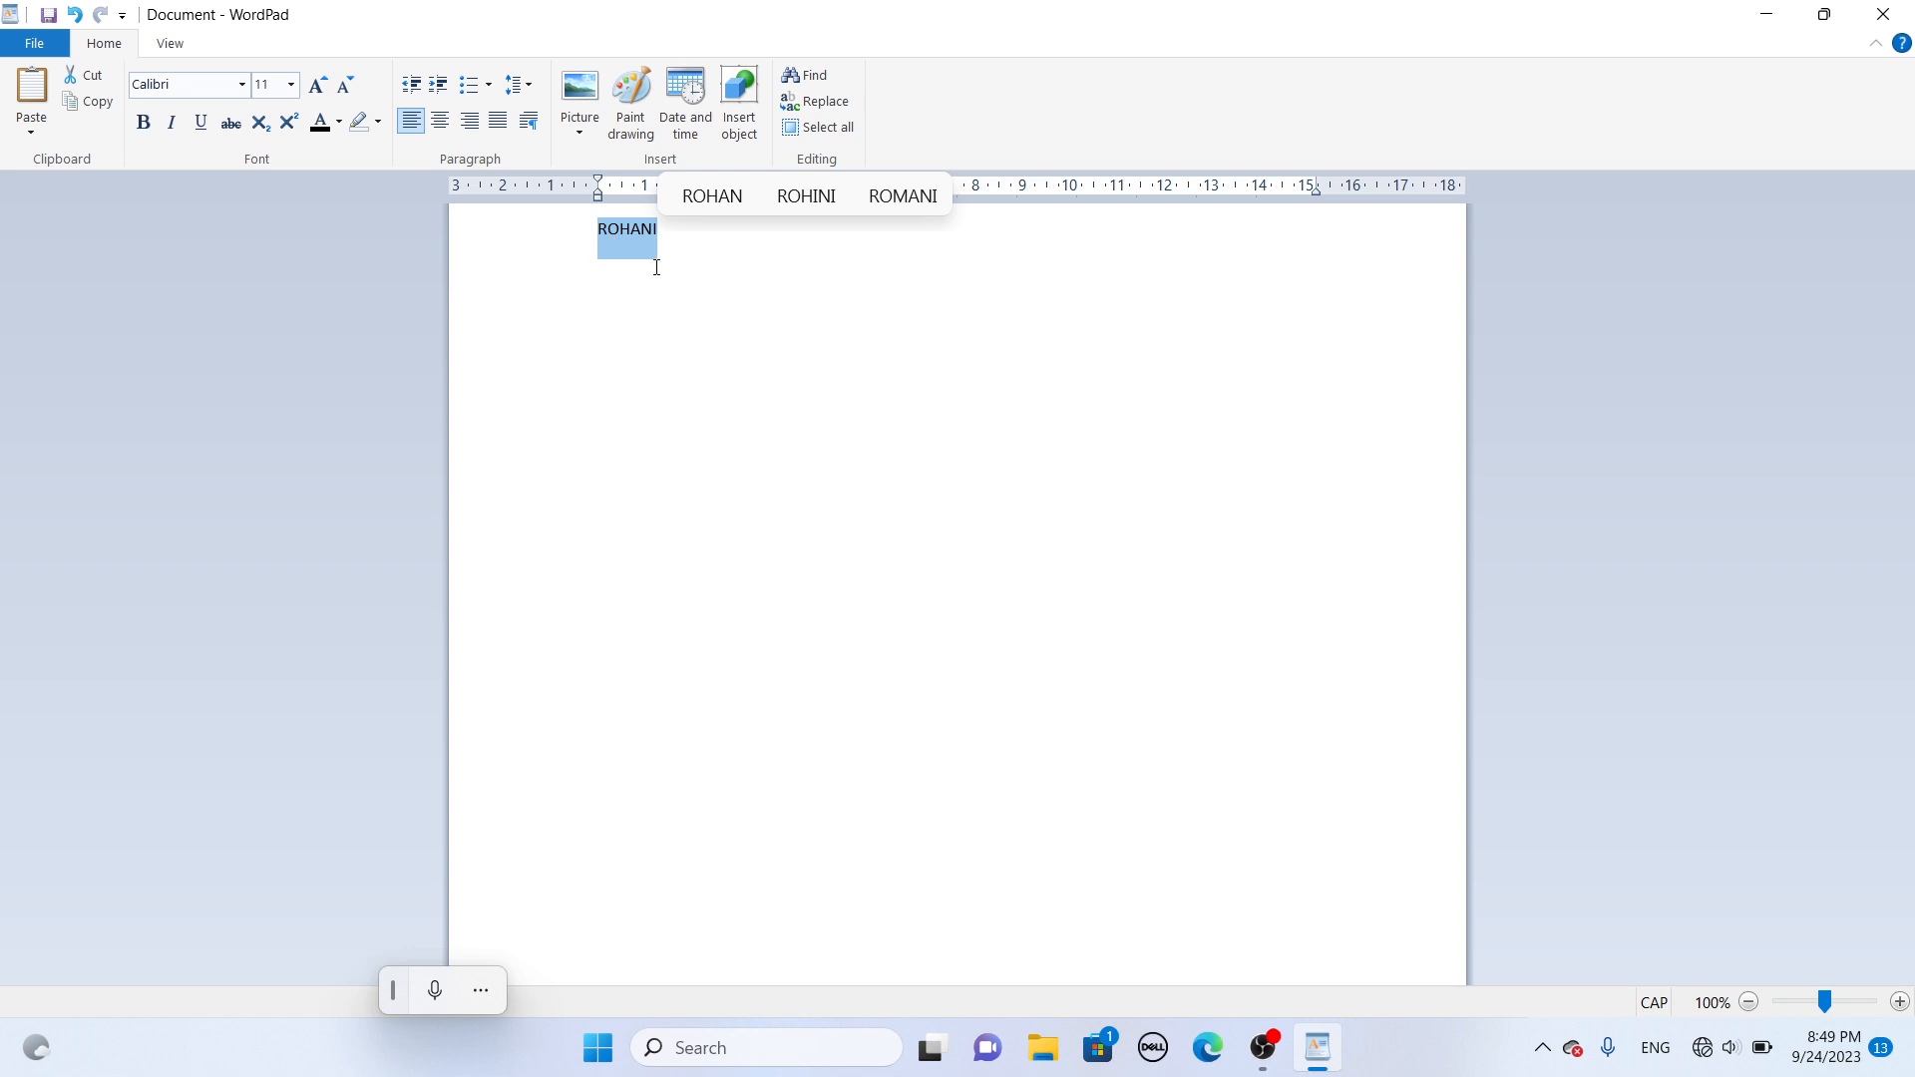
left_click(91, 80)
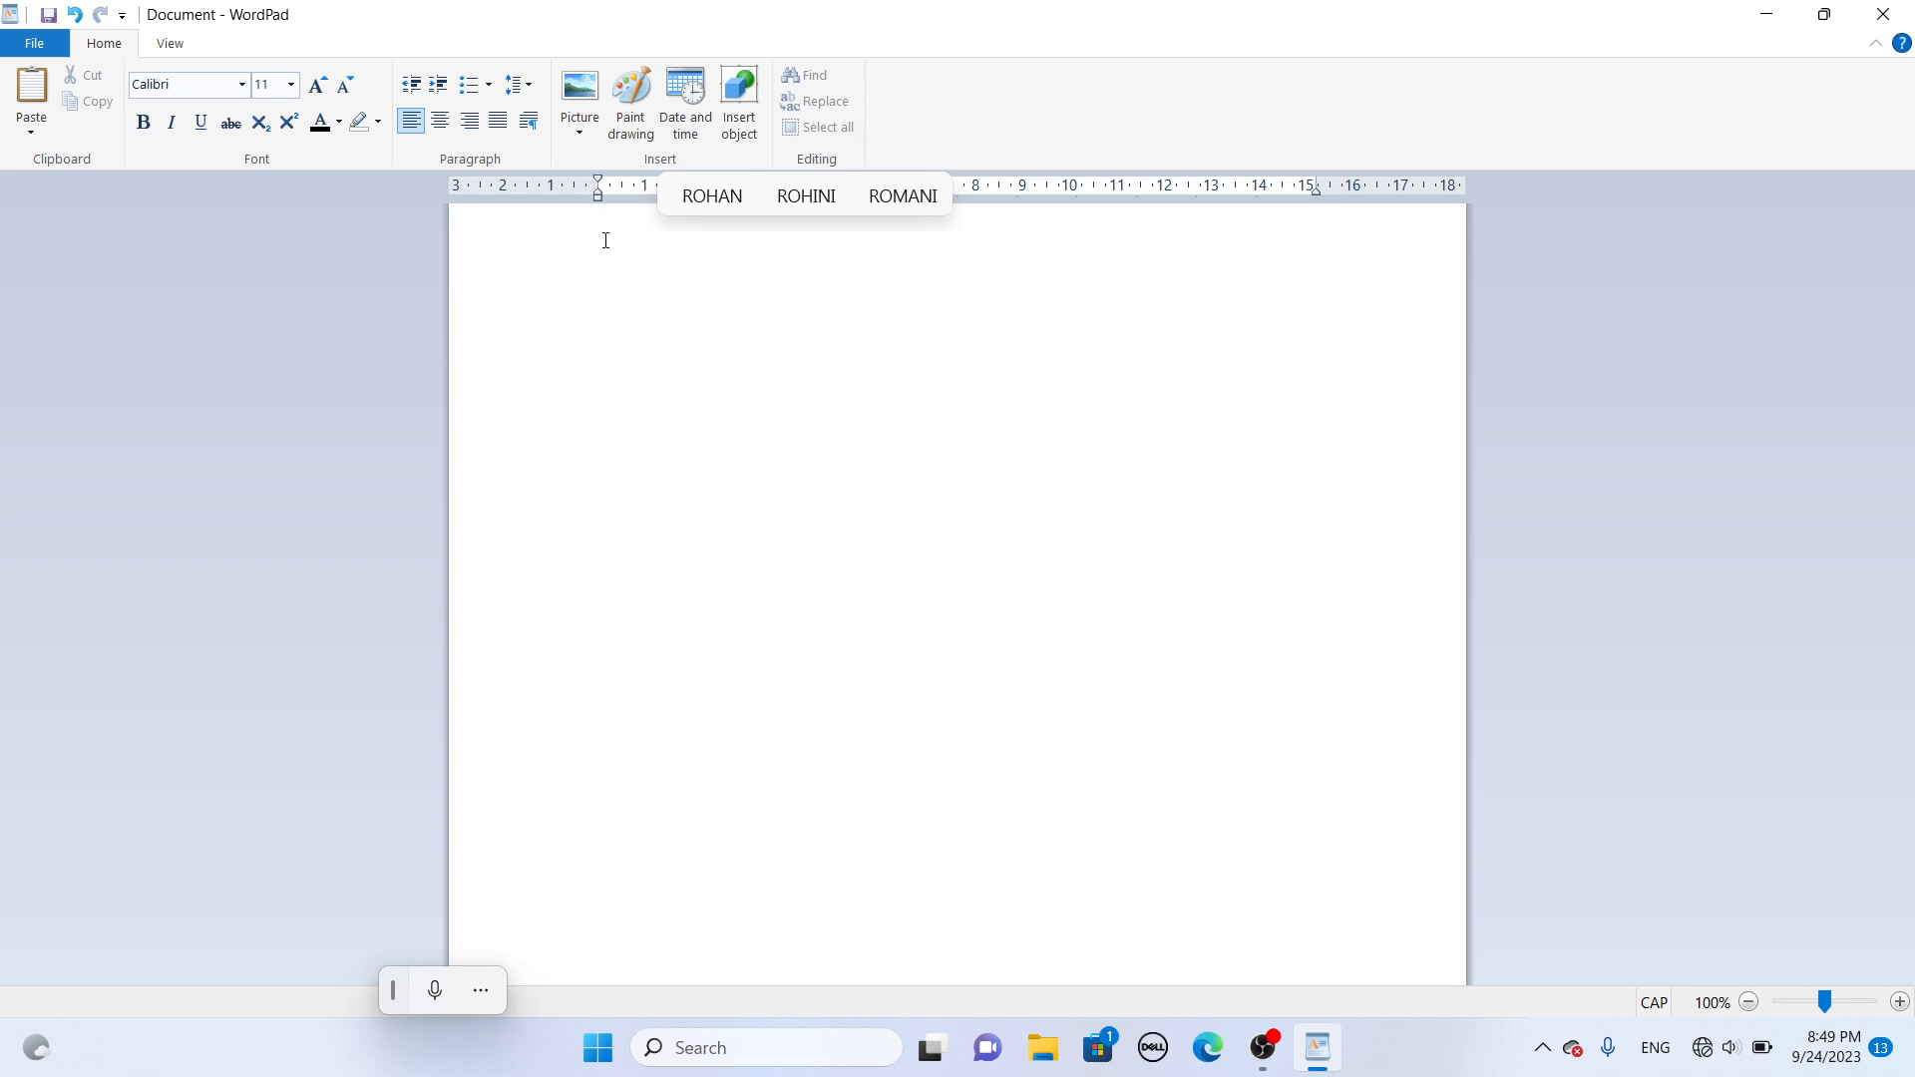
left_click(32, 95)
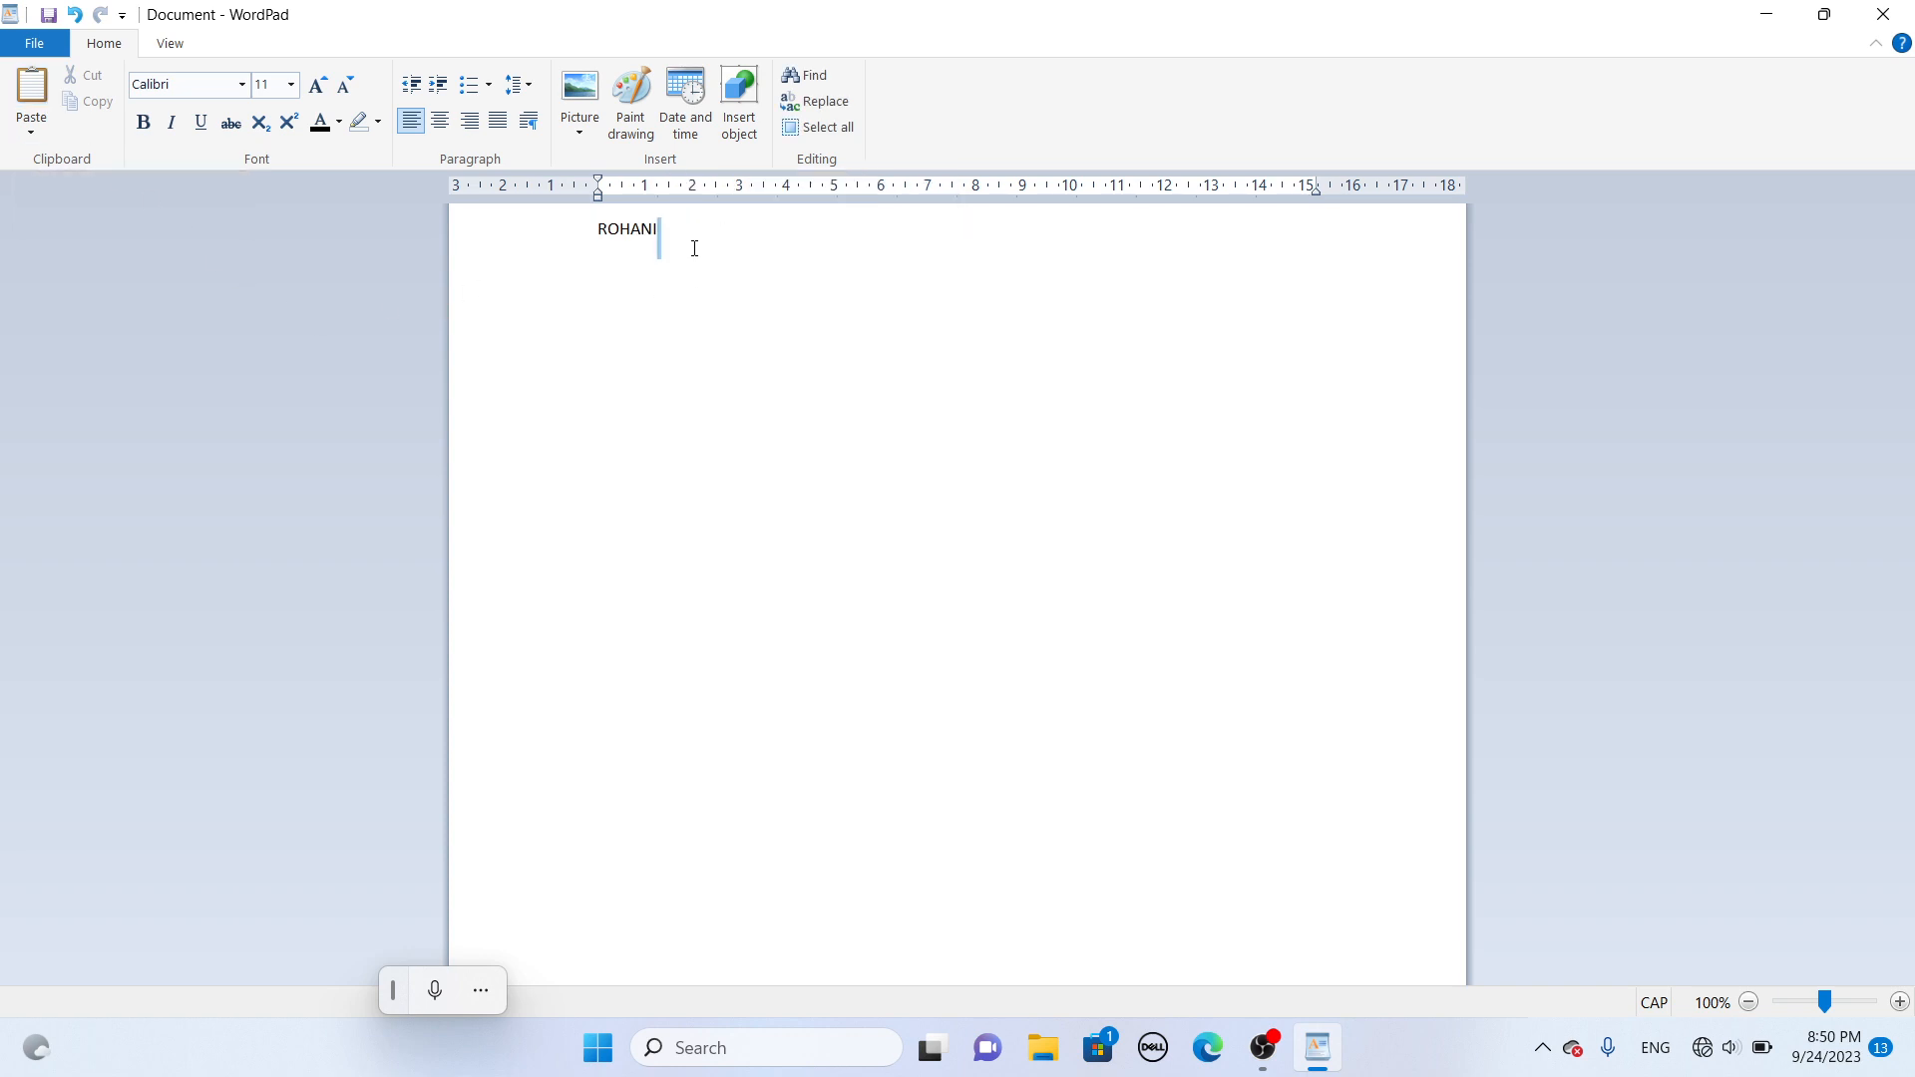
- Copy the name and paste it eight times in a row on a new line below
left_click_drag(658, 231, 601, 235)
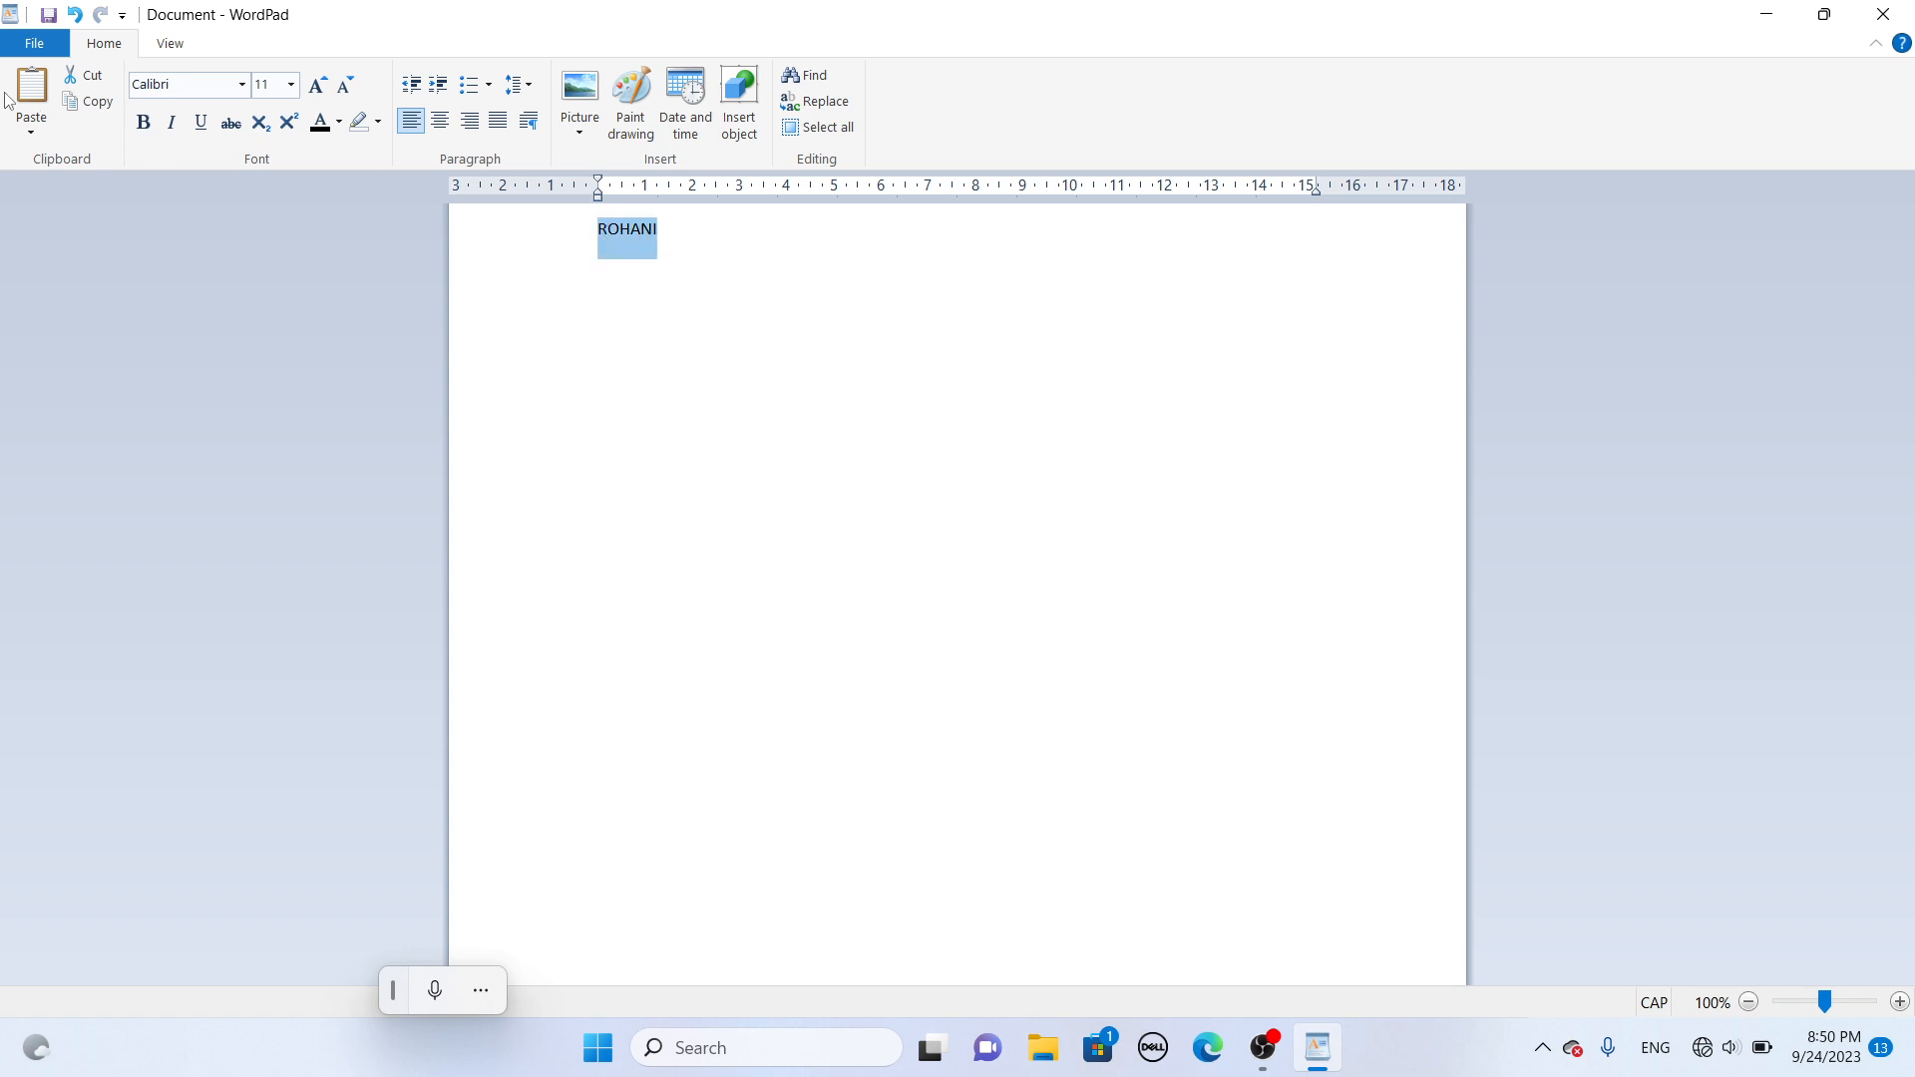
left_click(88, 103)
left_click(674, 234)
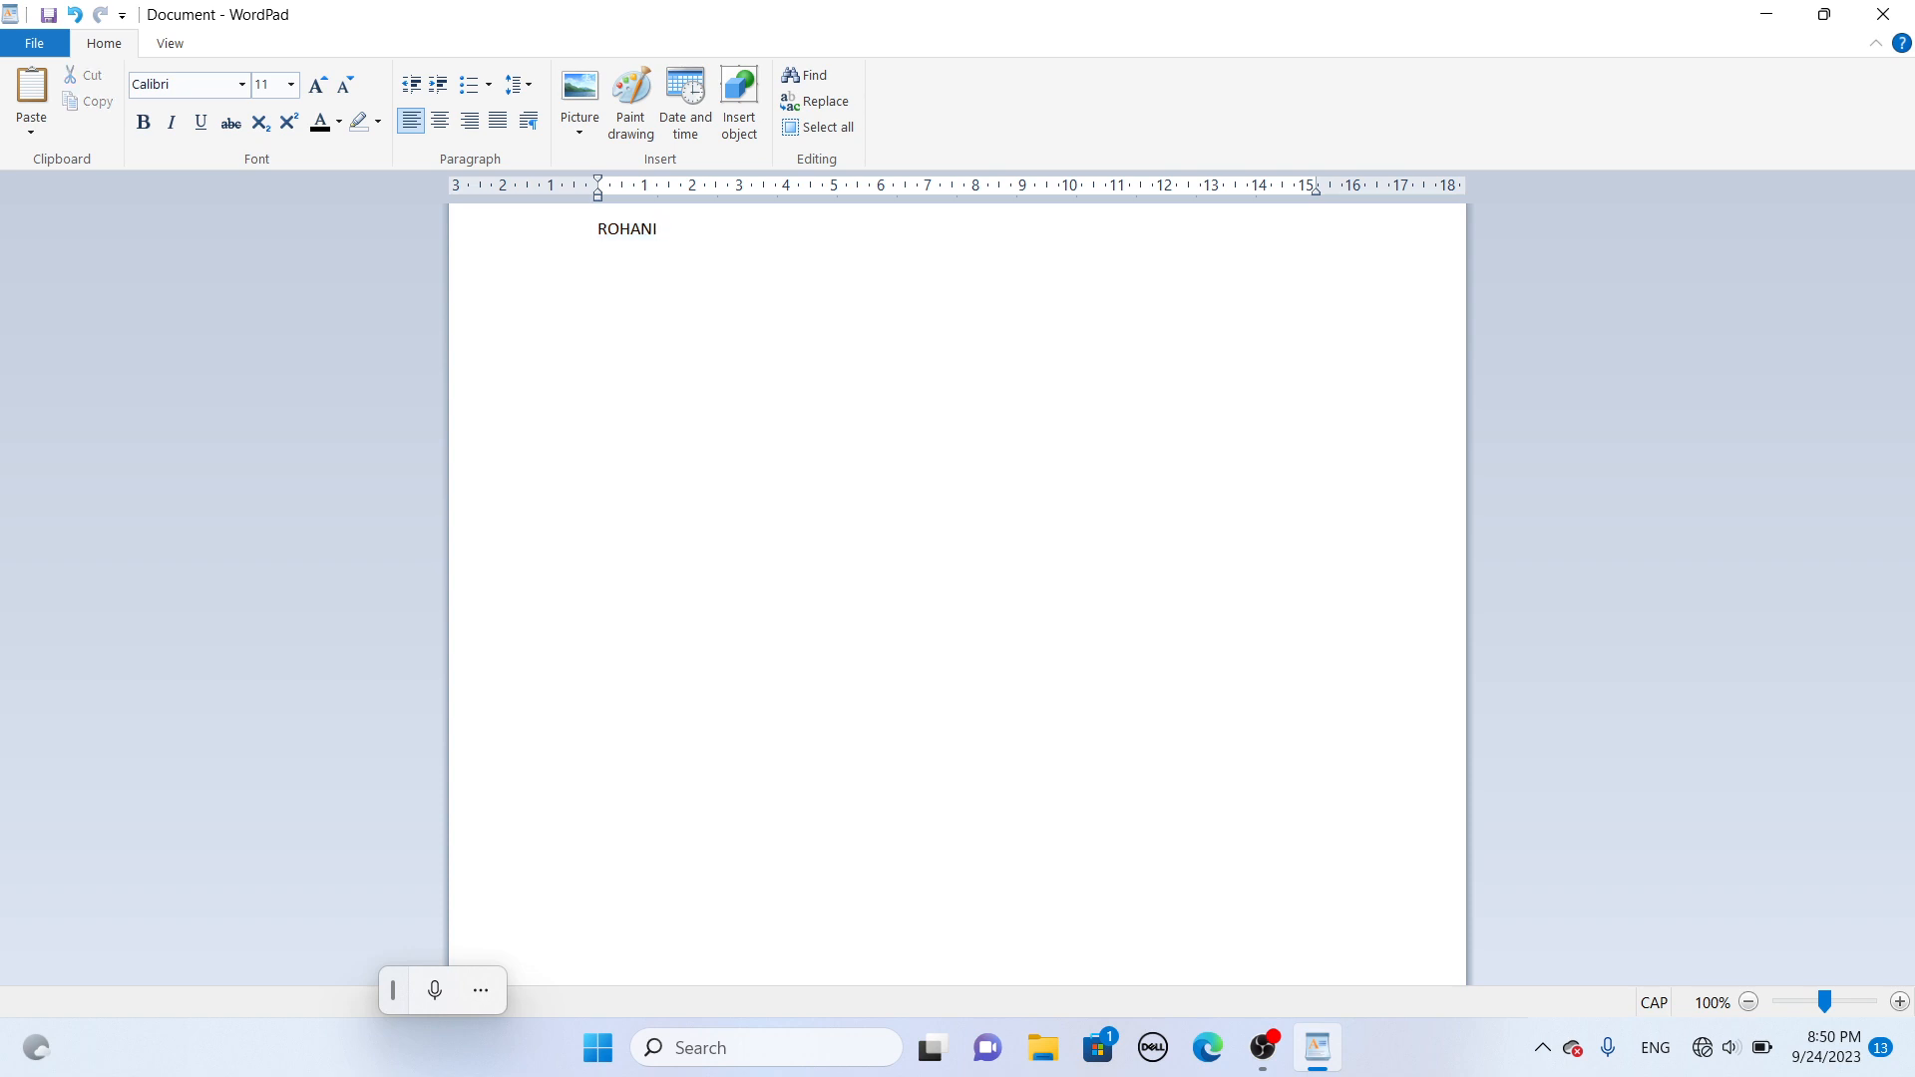
key("Return")
left_click(31, 94)
left_click(31, 94)
left_click(31, 94)
left_click(31, 93)
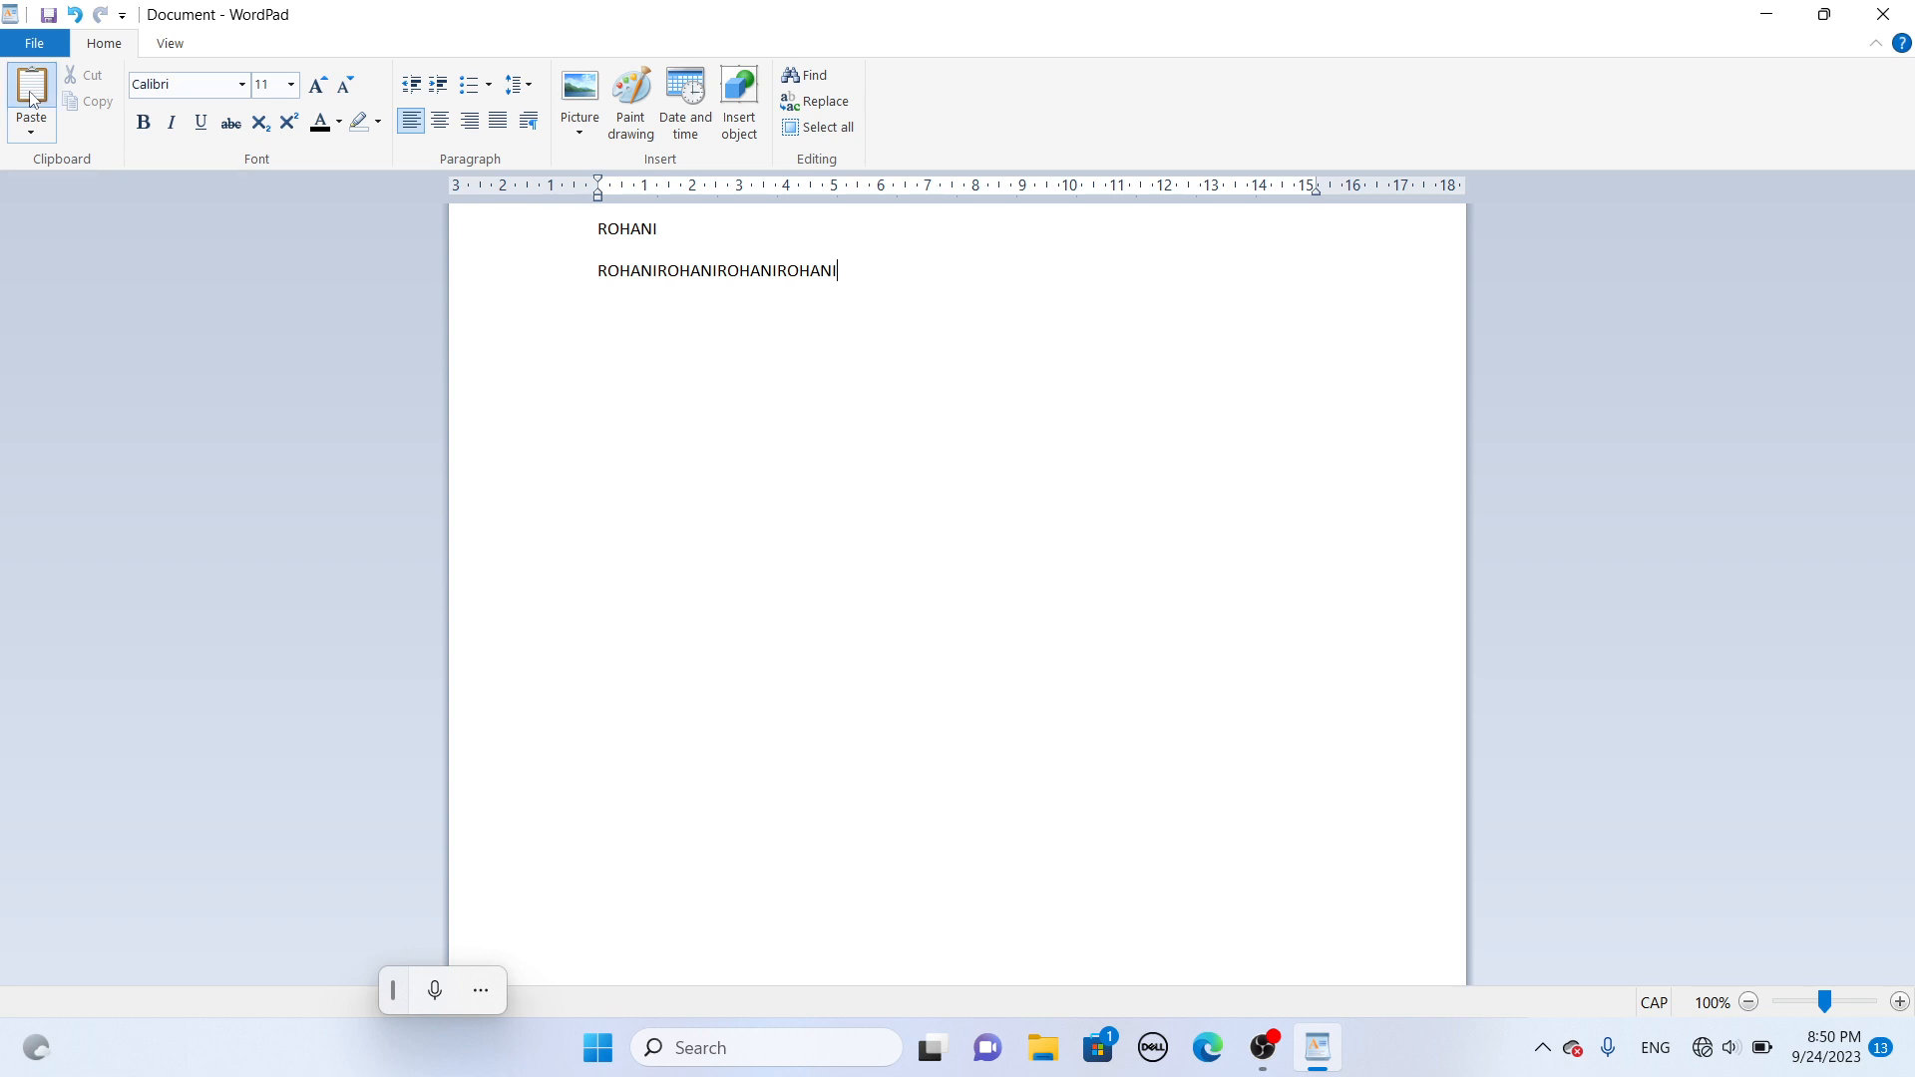
left_click(31, 94)
left_click(31, 93)
left_click(31, 93)
left_click(31, 94)
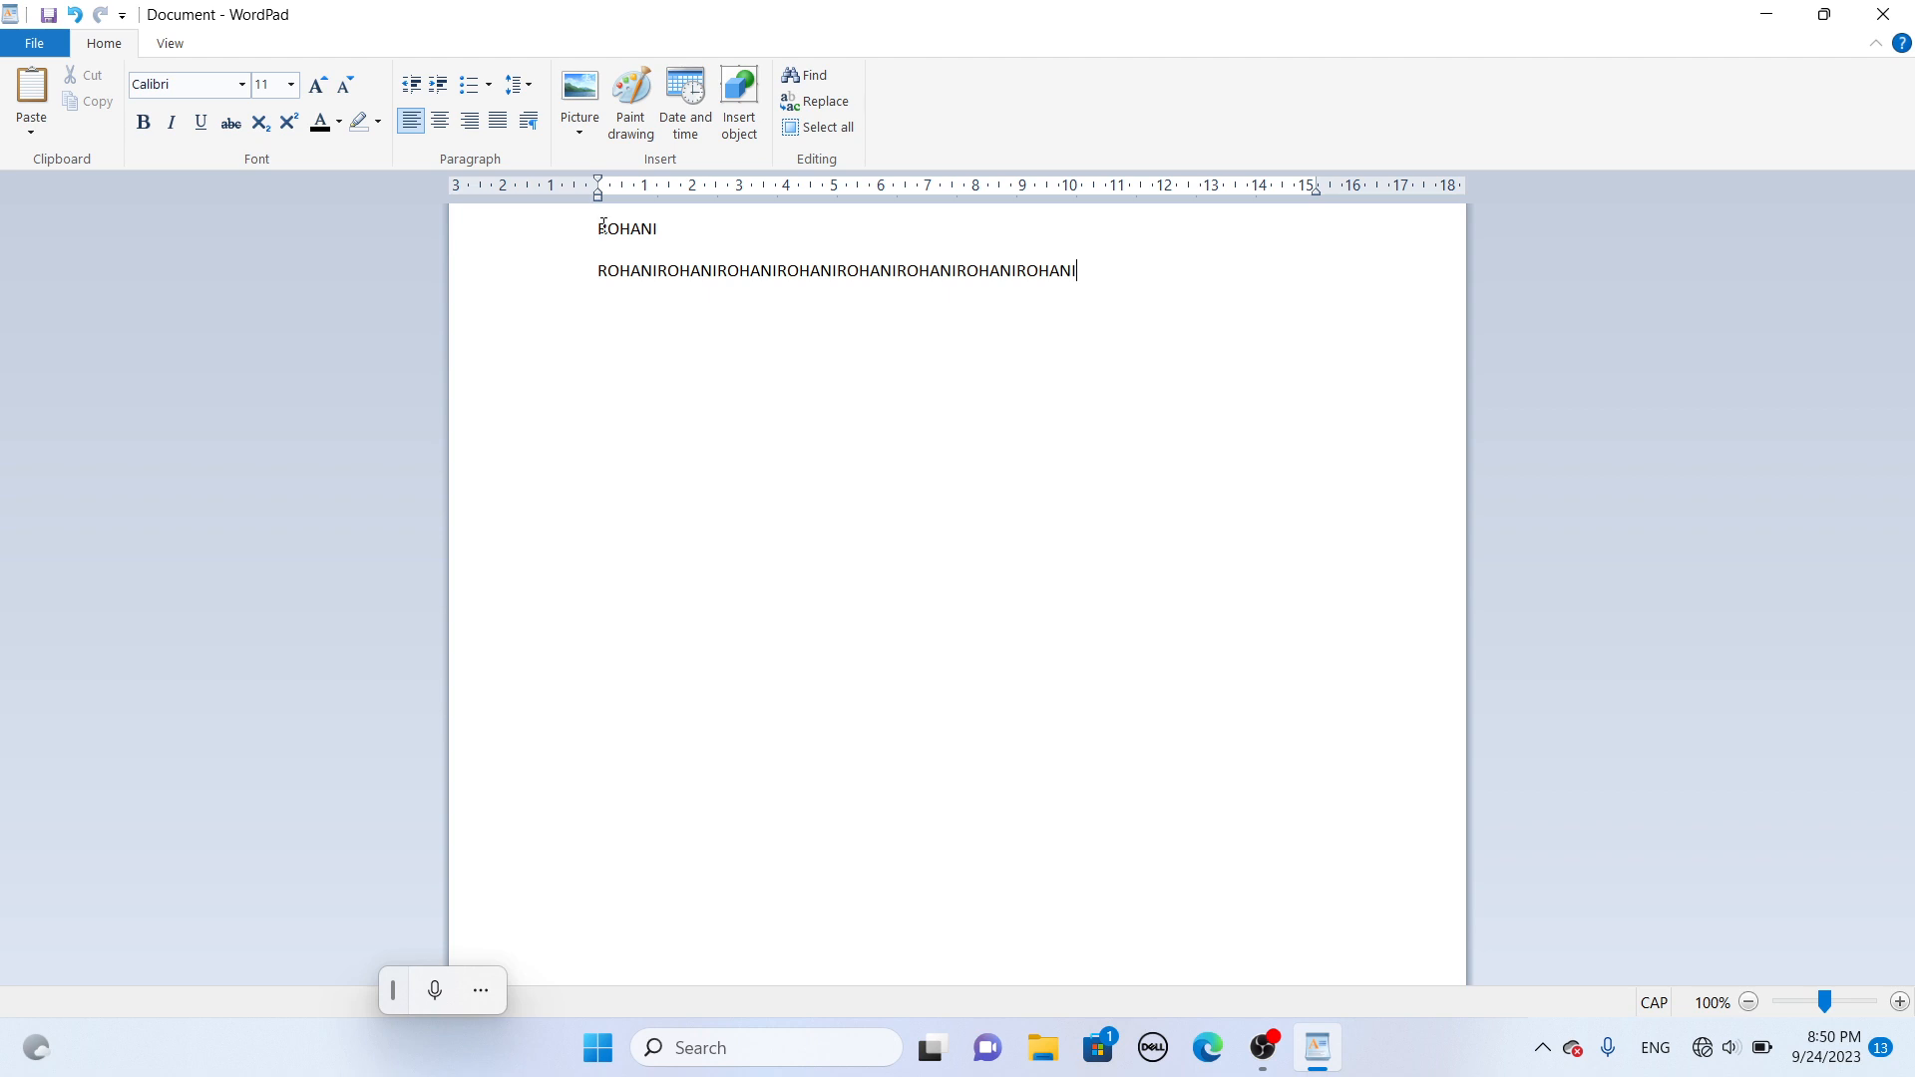
- Apply bold, italic, underline and strikethrough to the name on the first line
left_click_drag(590, 227, 662, 227)
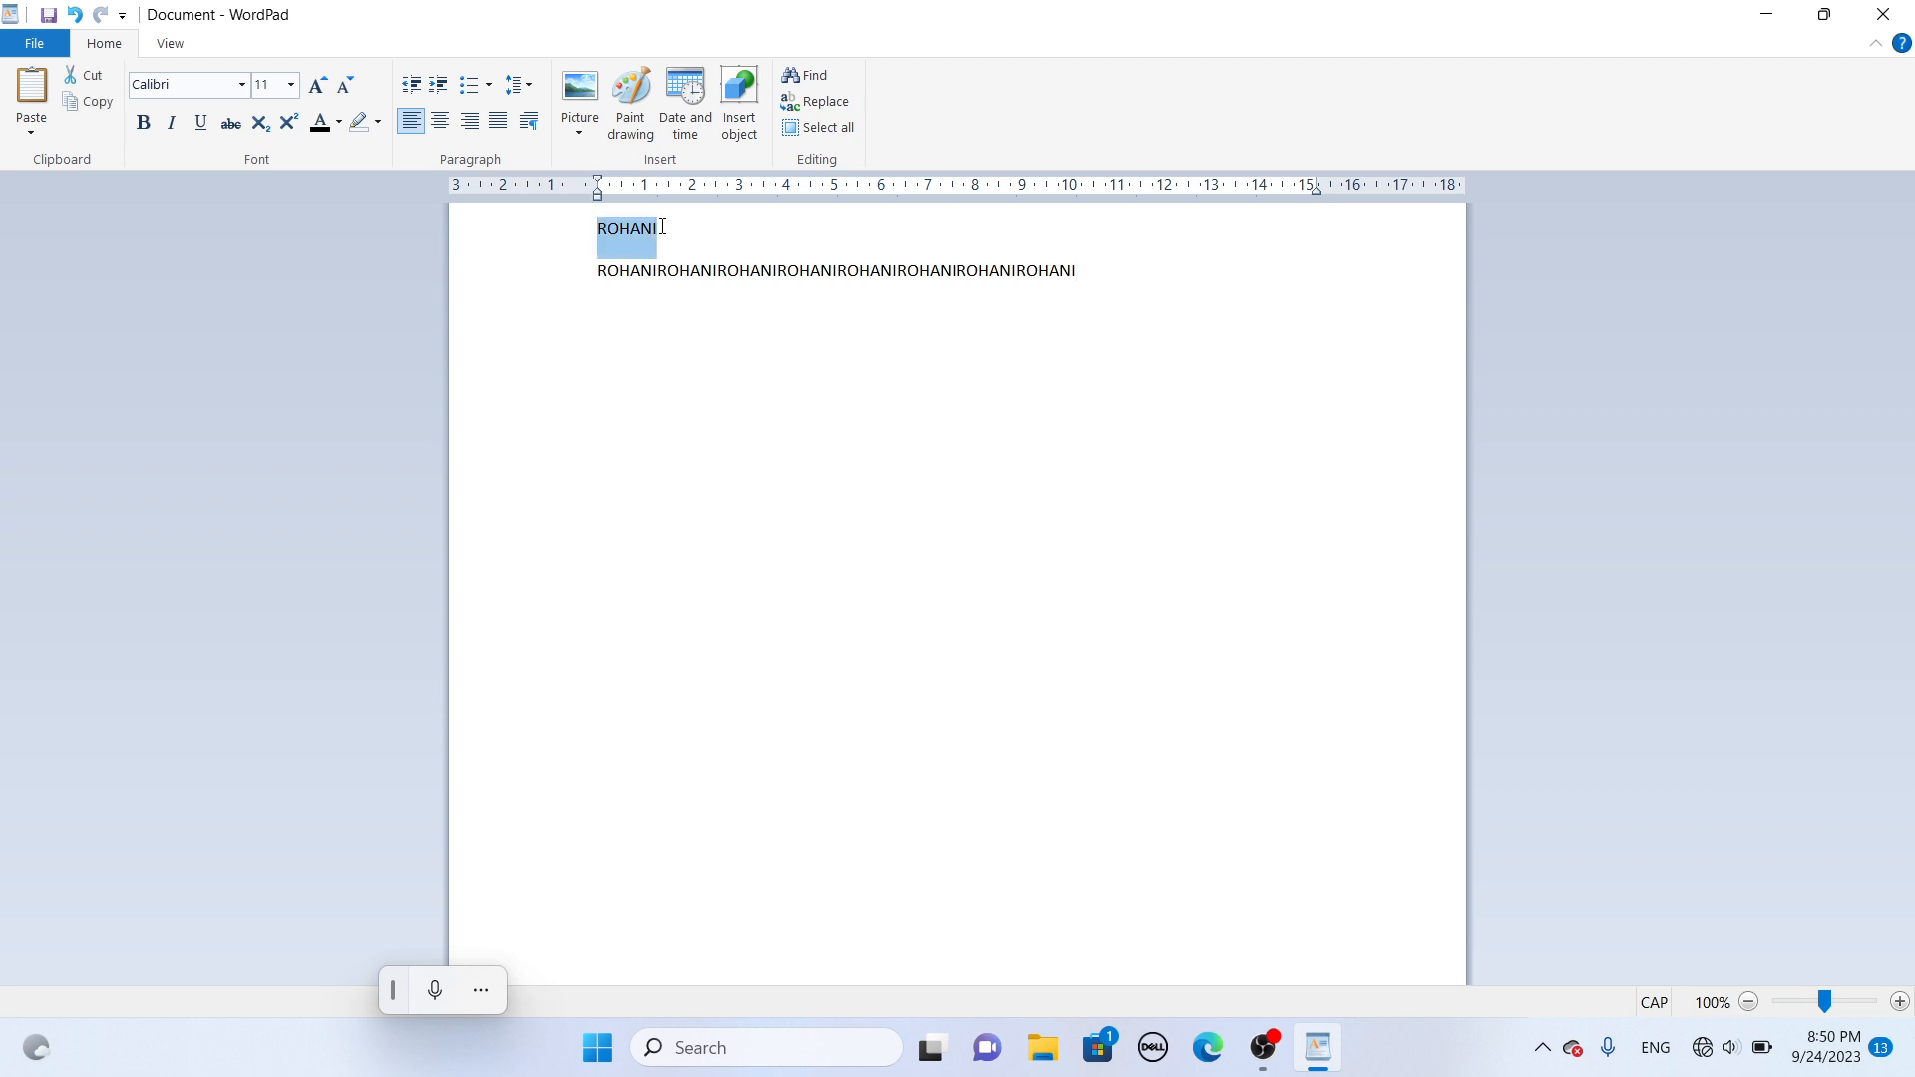
left_click(146, 123)
left_click(178, 127)
left_click(203, 127)
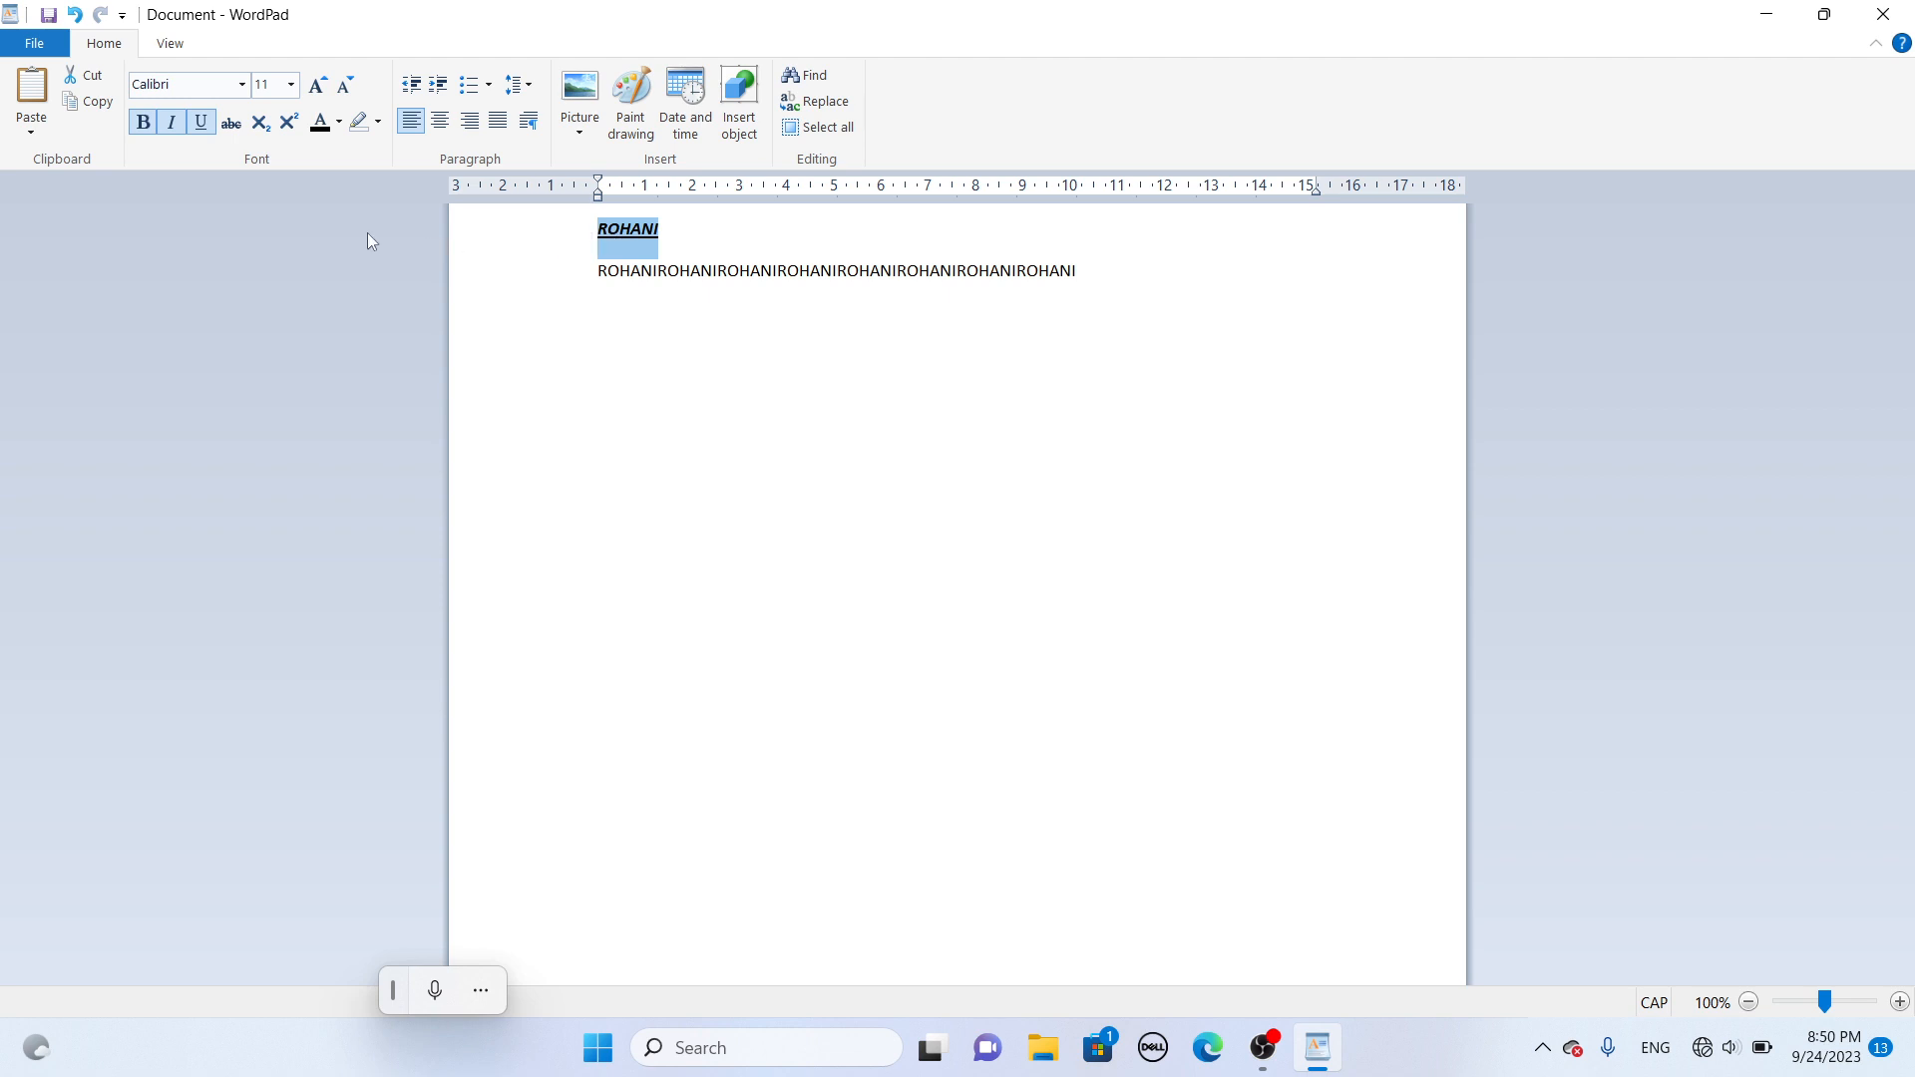
left_click(232, 123)
left_click(683, 234)
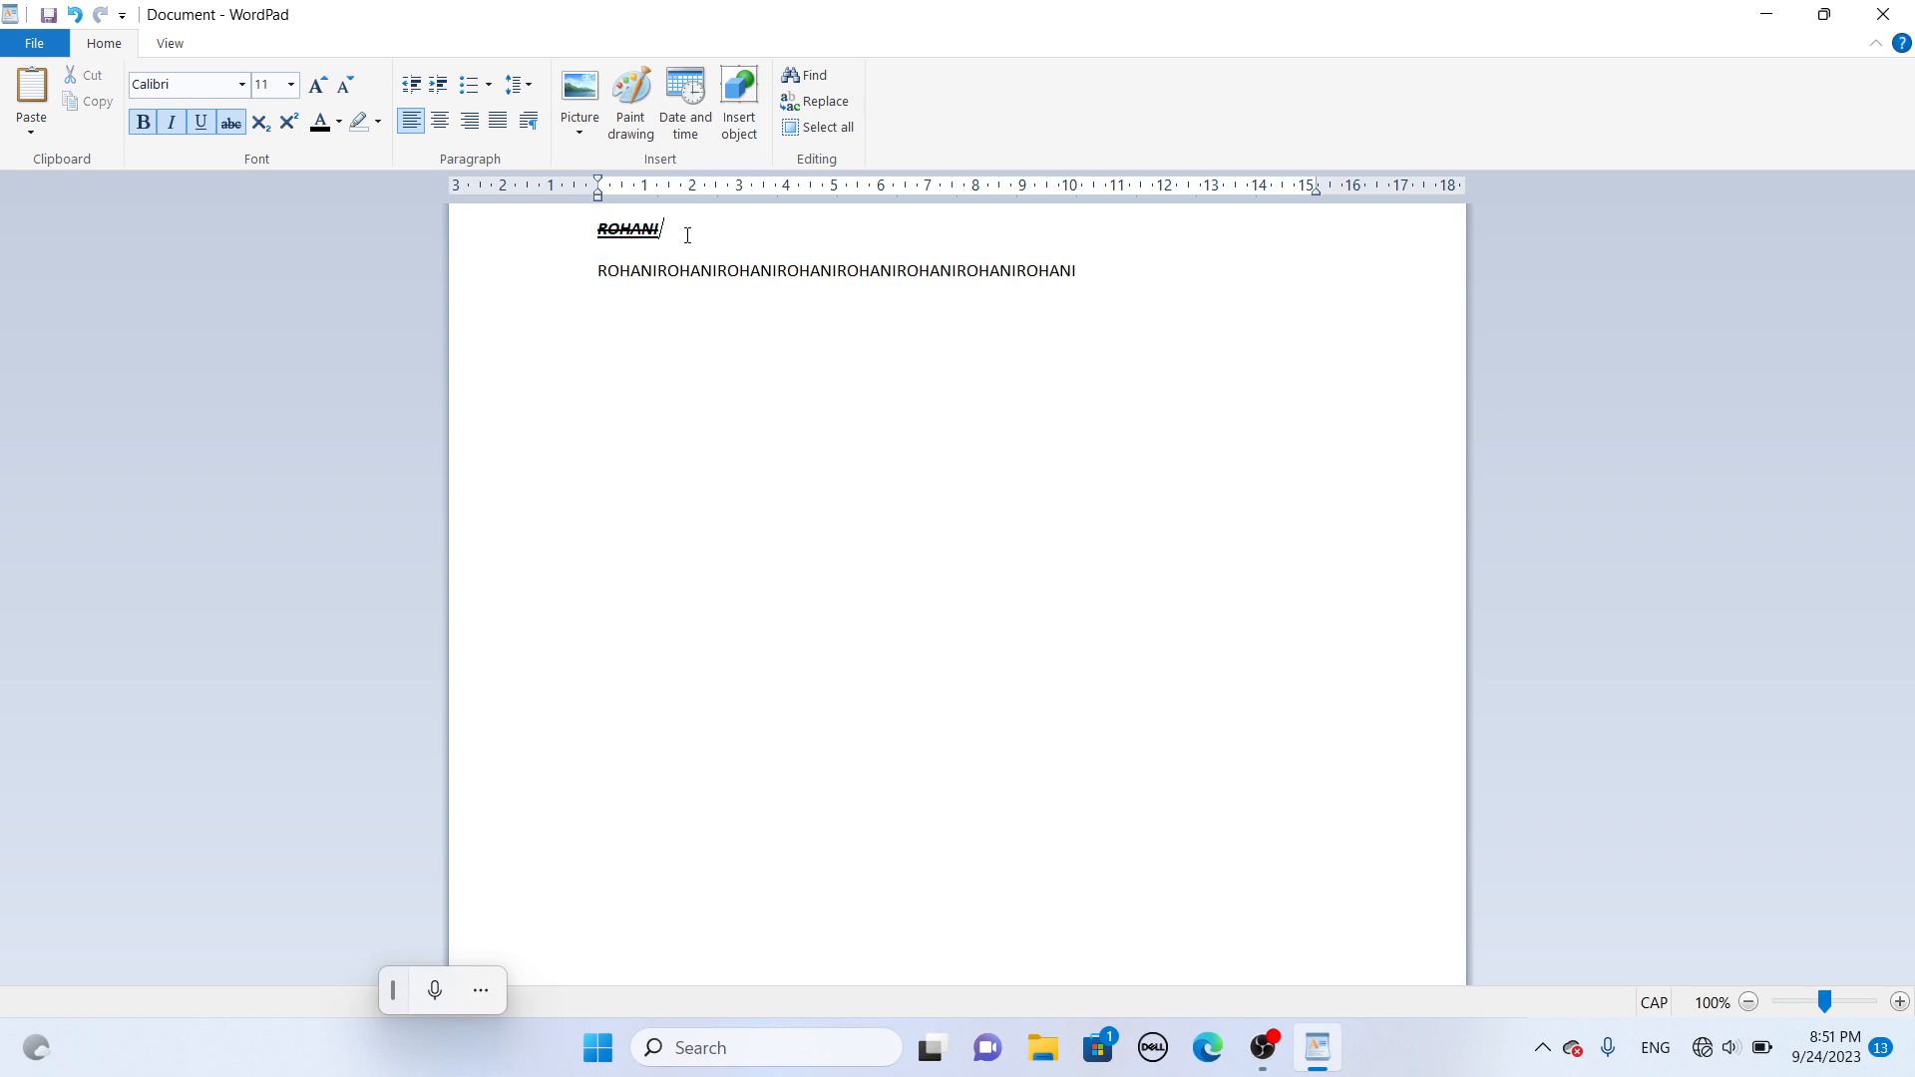
- Remove the strikethrough and underline from the name on the first line
double_click(638, 231)
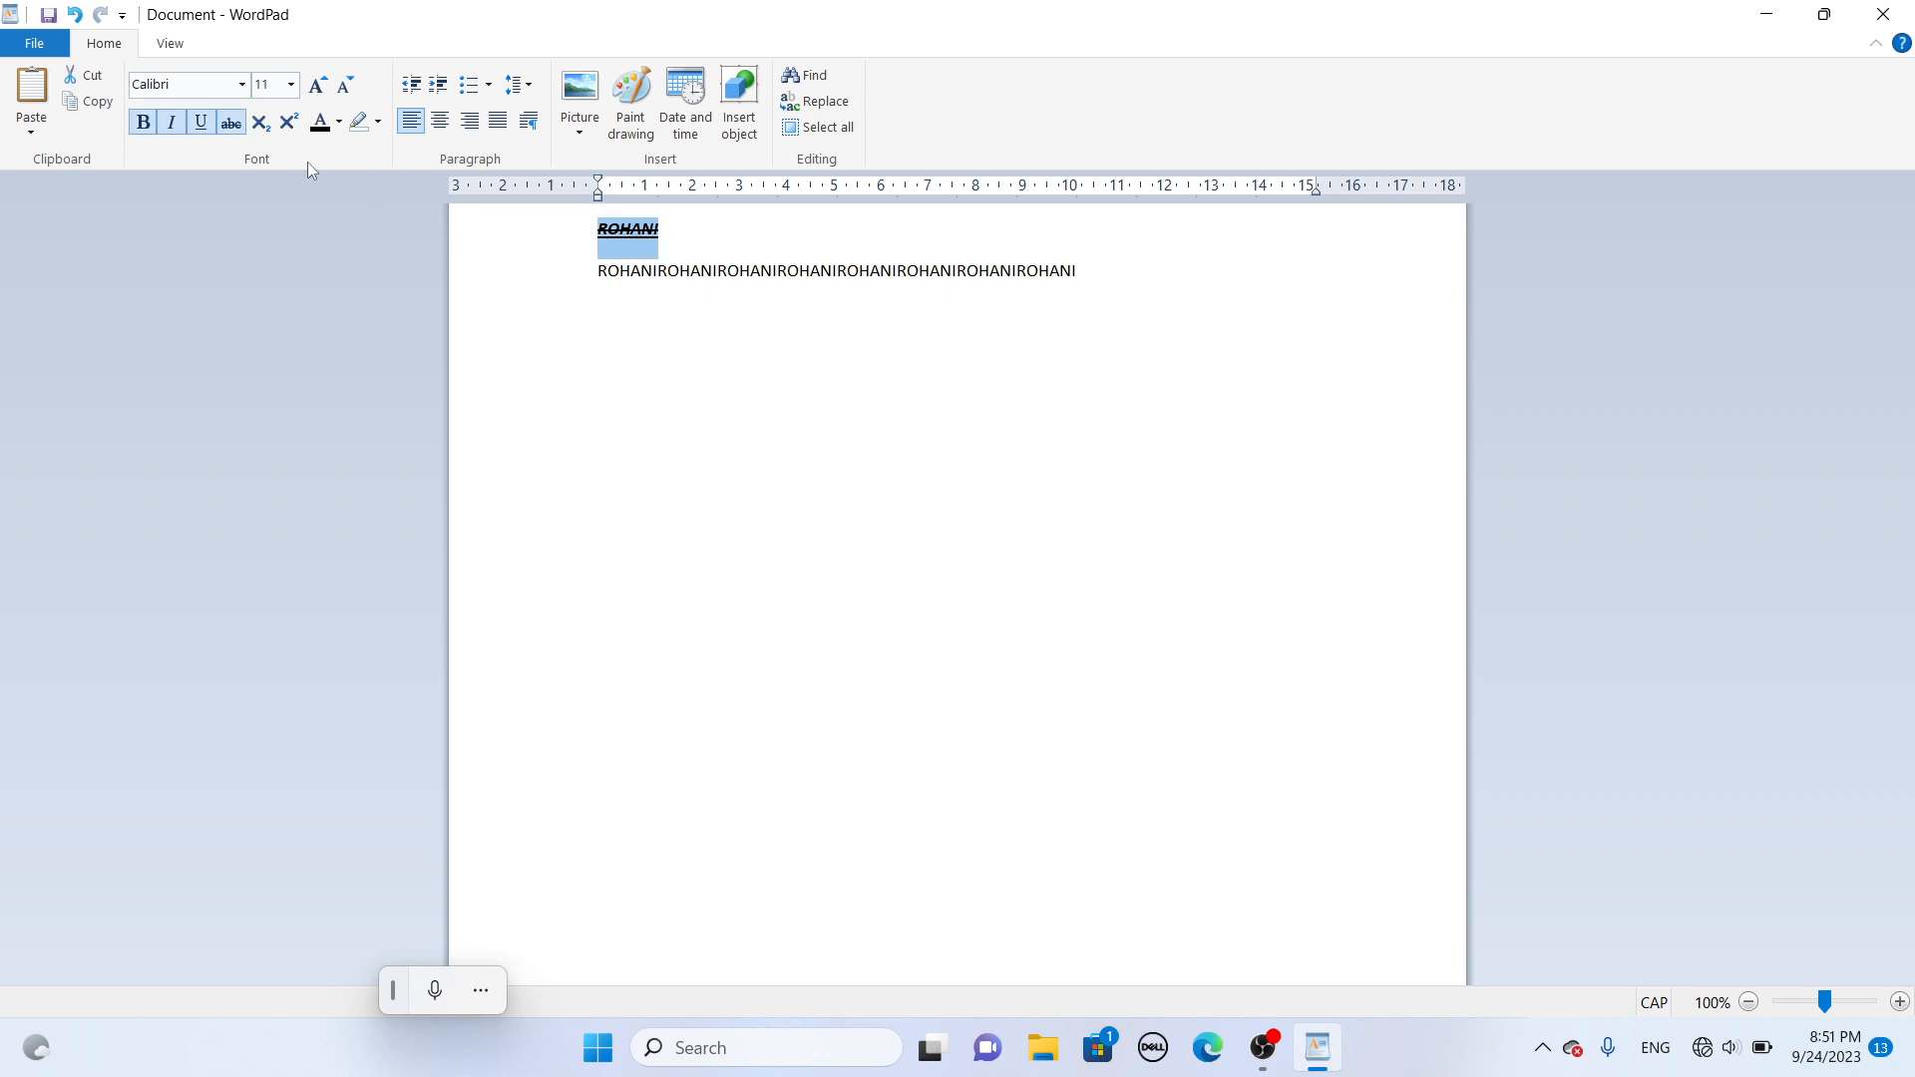
left_click(230, 124)
left_click(201, 122)
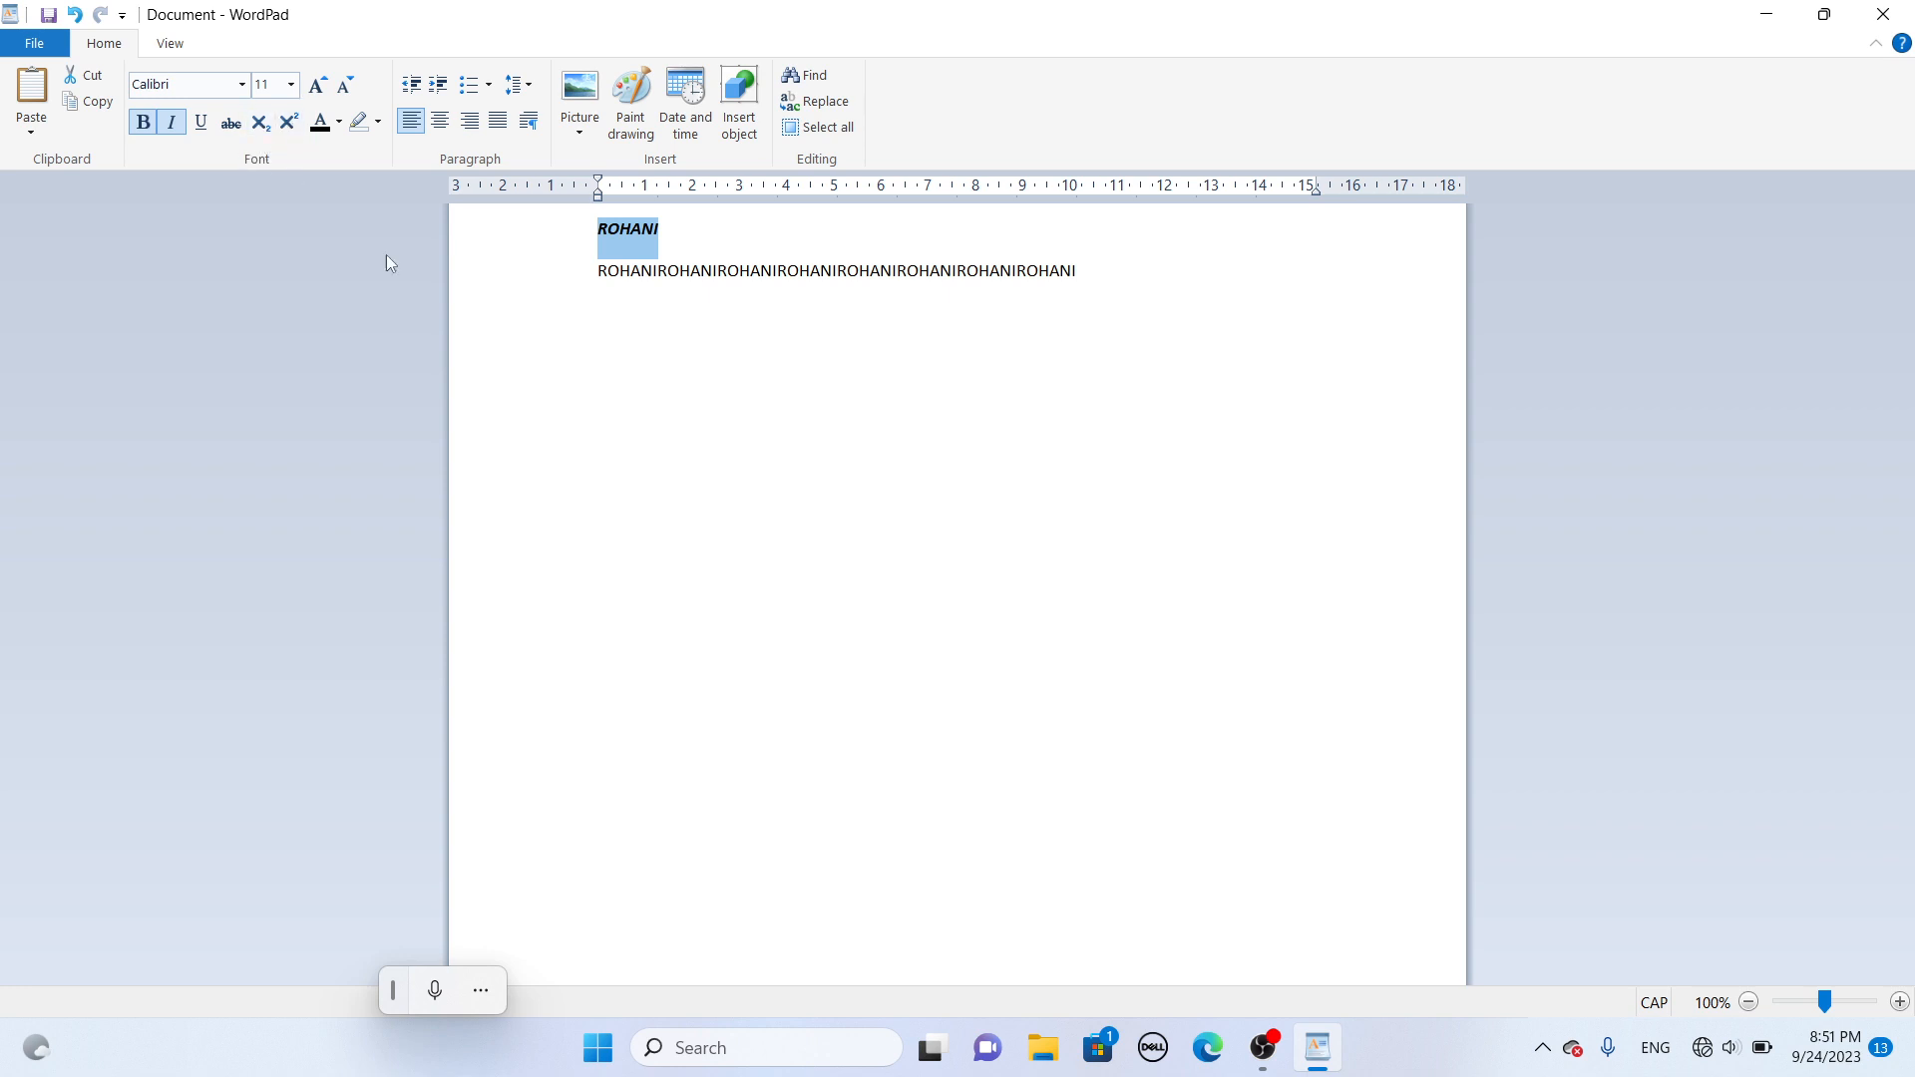
- Enter 300 on a new line below the repeated names and enlarge it to font size 20
left_click(588, 342)
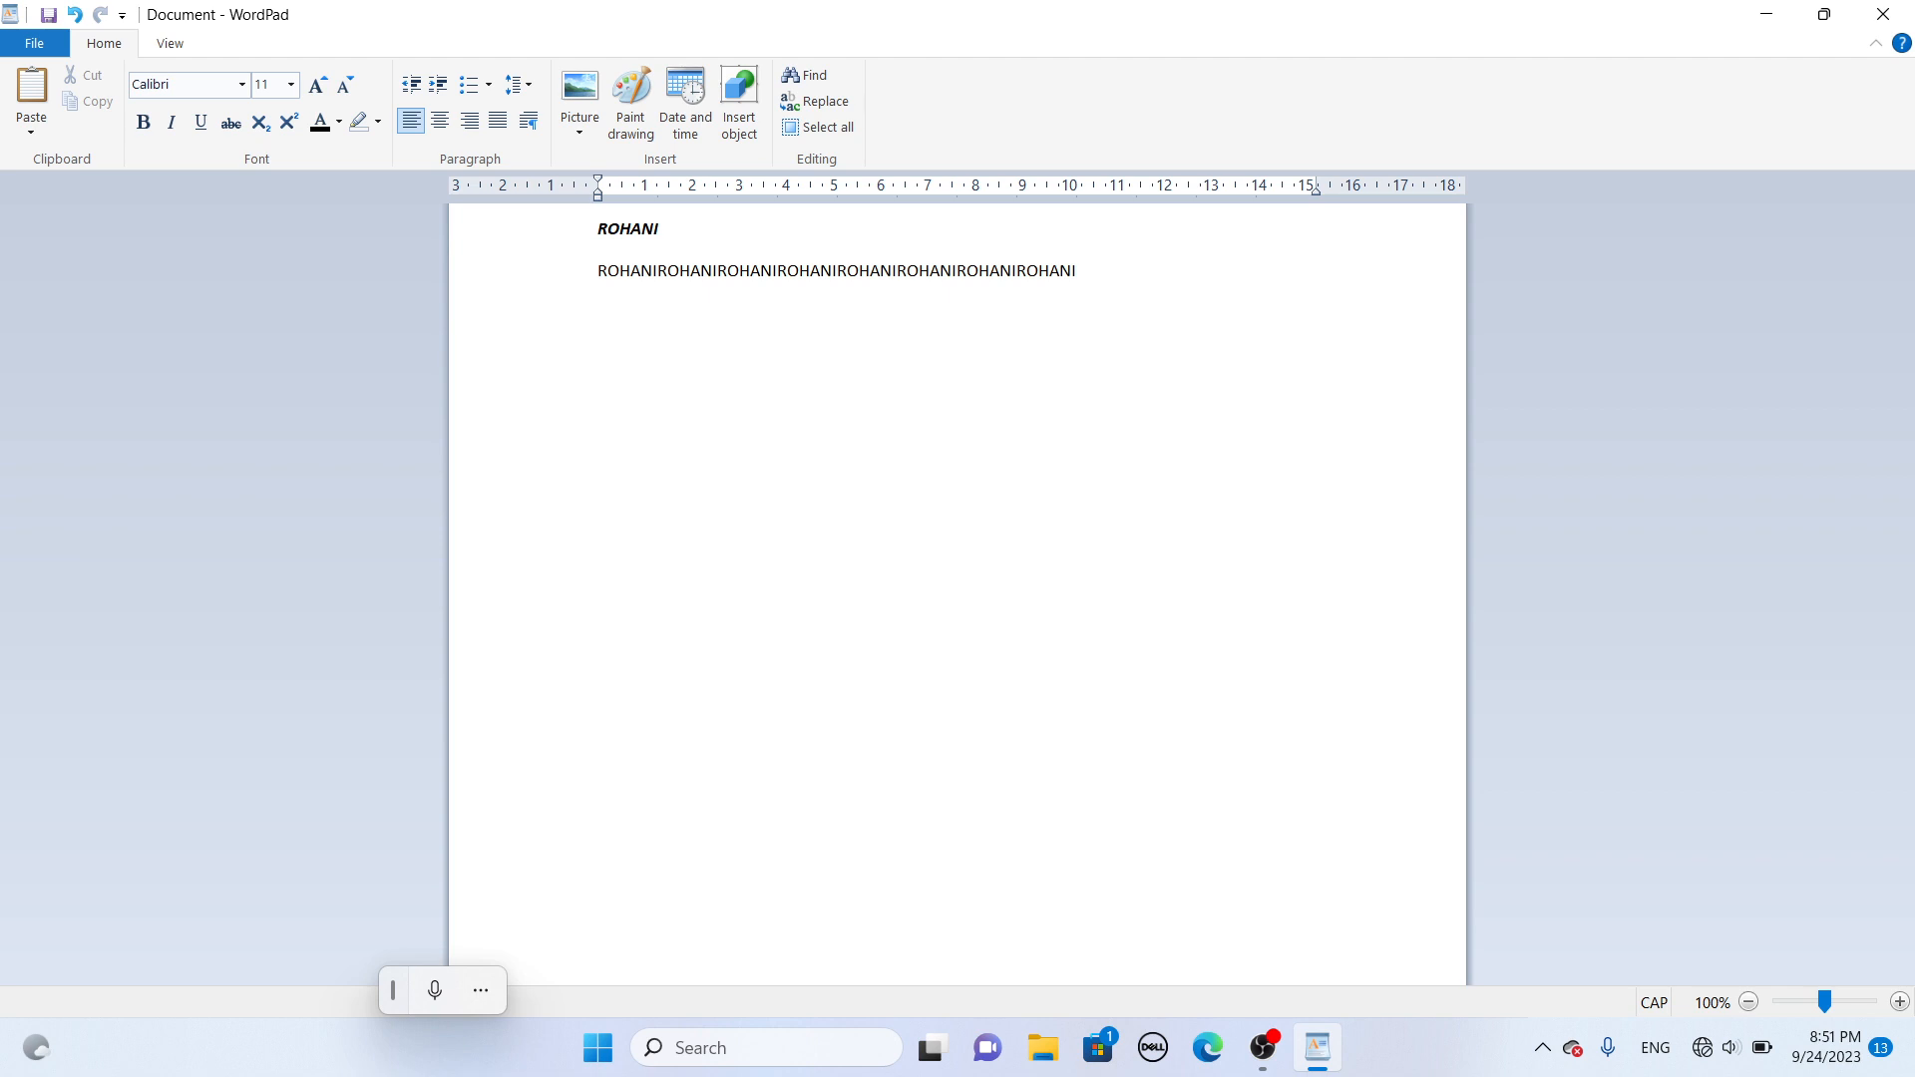
type("00")
double_click(619, 311)
left_click(640, 316)
double_click(620, 311)
left_click(319, 86)
left_click(319, 86)
left_click(319, 86)
left_click(319, 86)
left_click(319, 85)
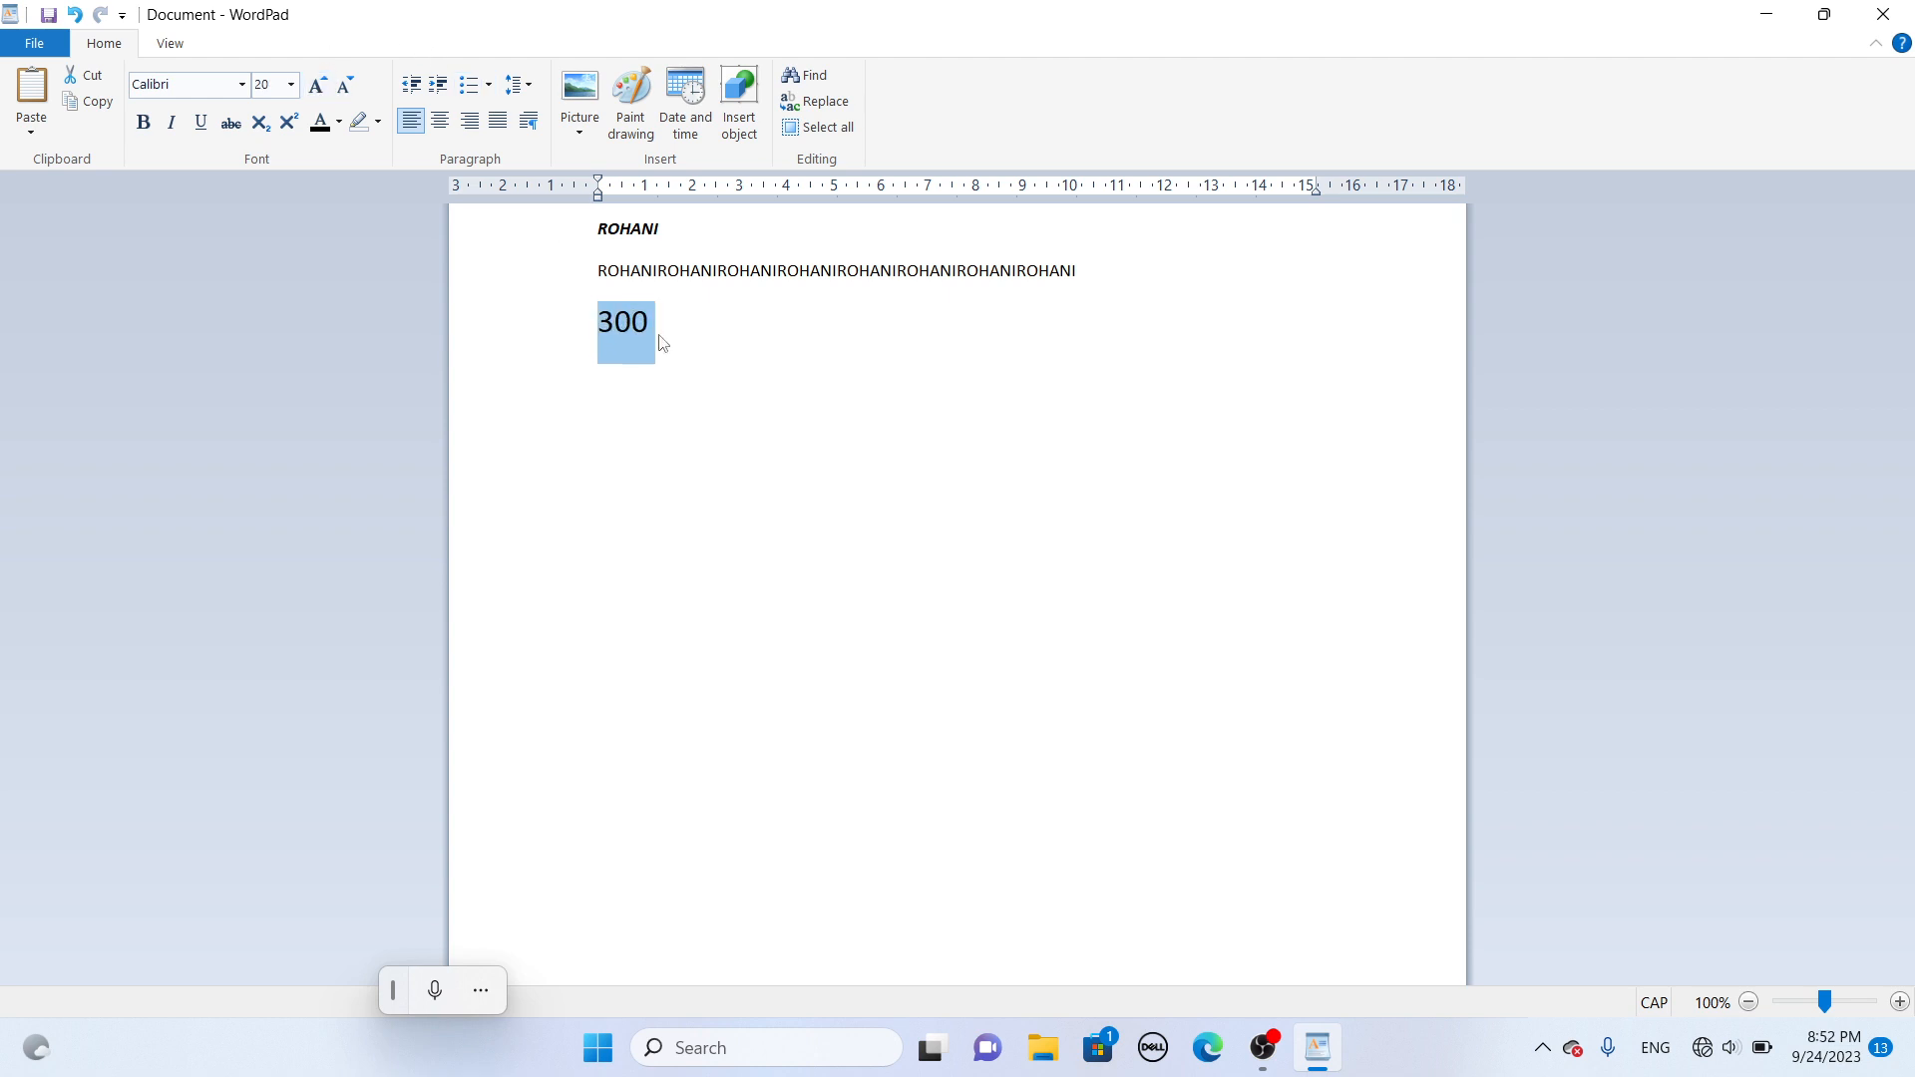
- Format the last zero of 300 as subscript after trying superscript on it
left_click(684, 352)
left_click_drag(632, 322, 650, 321)
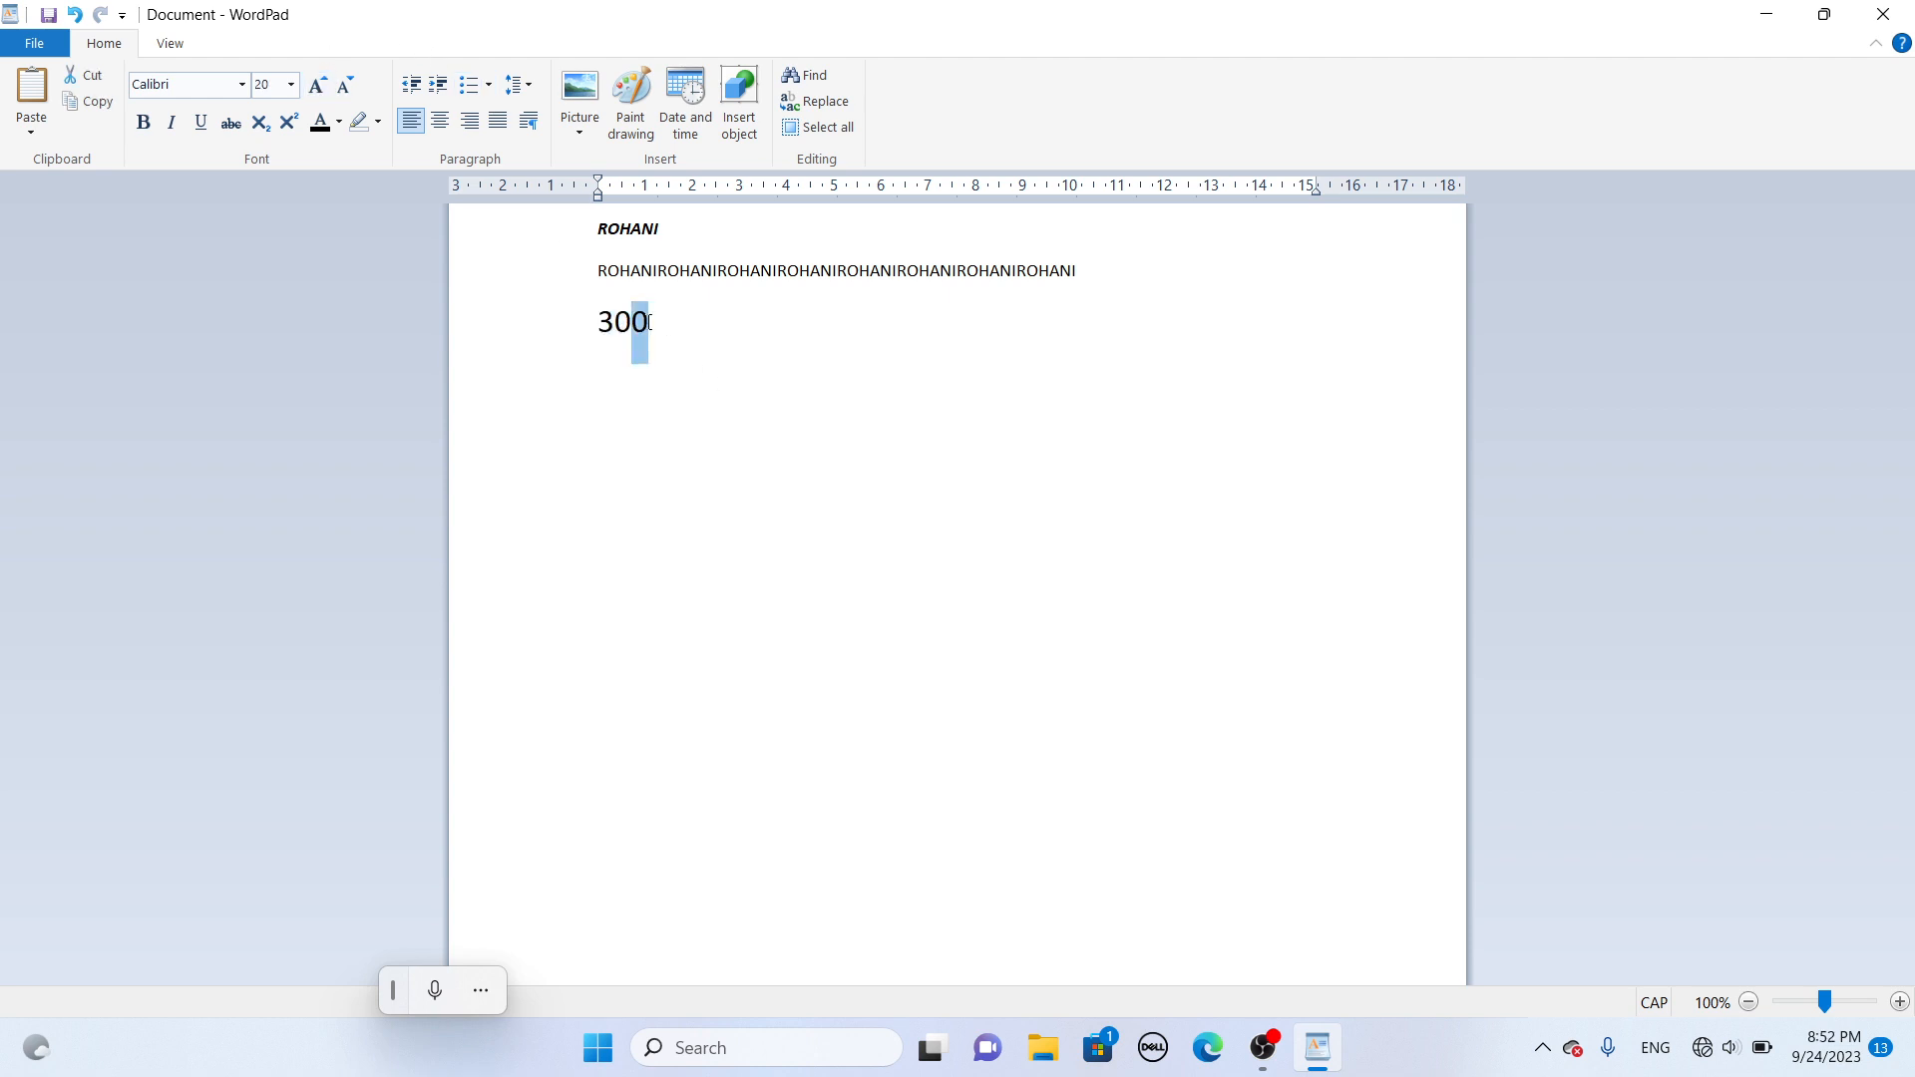
left_click(290, 121)
left_click(269, 128)
left_click(709, 321)
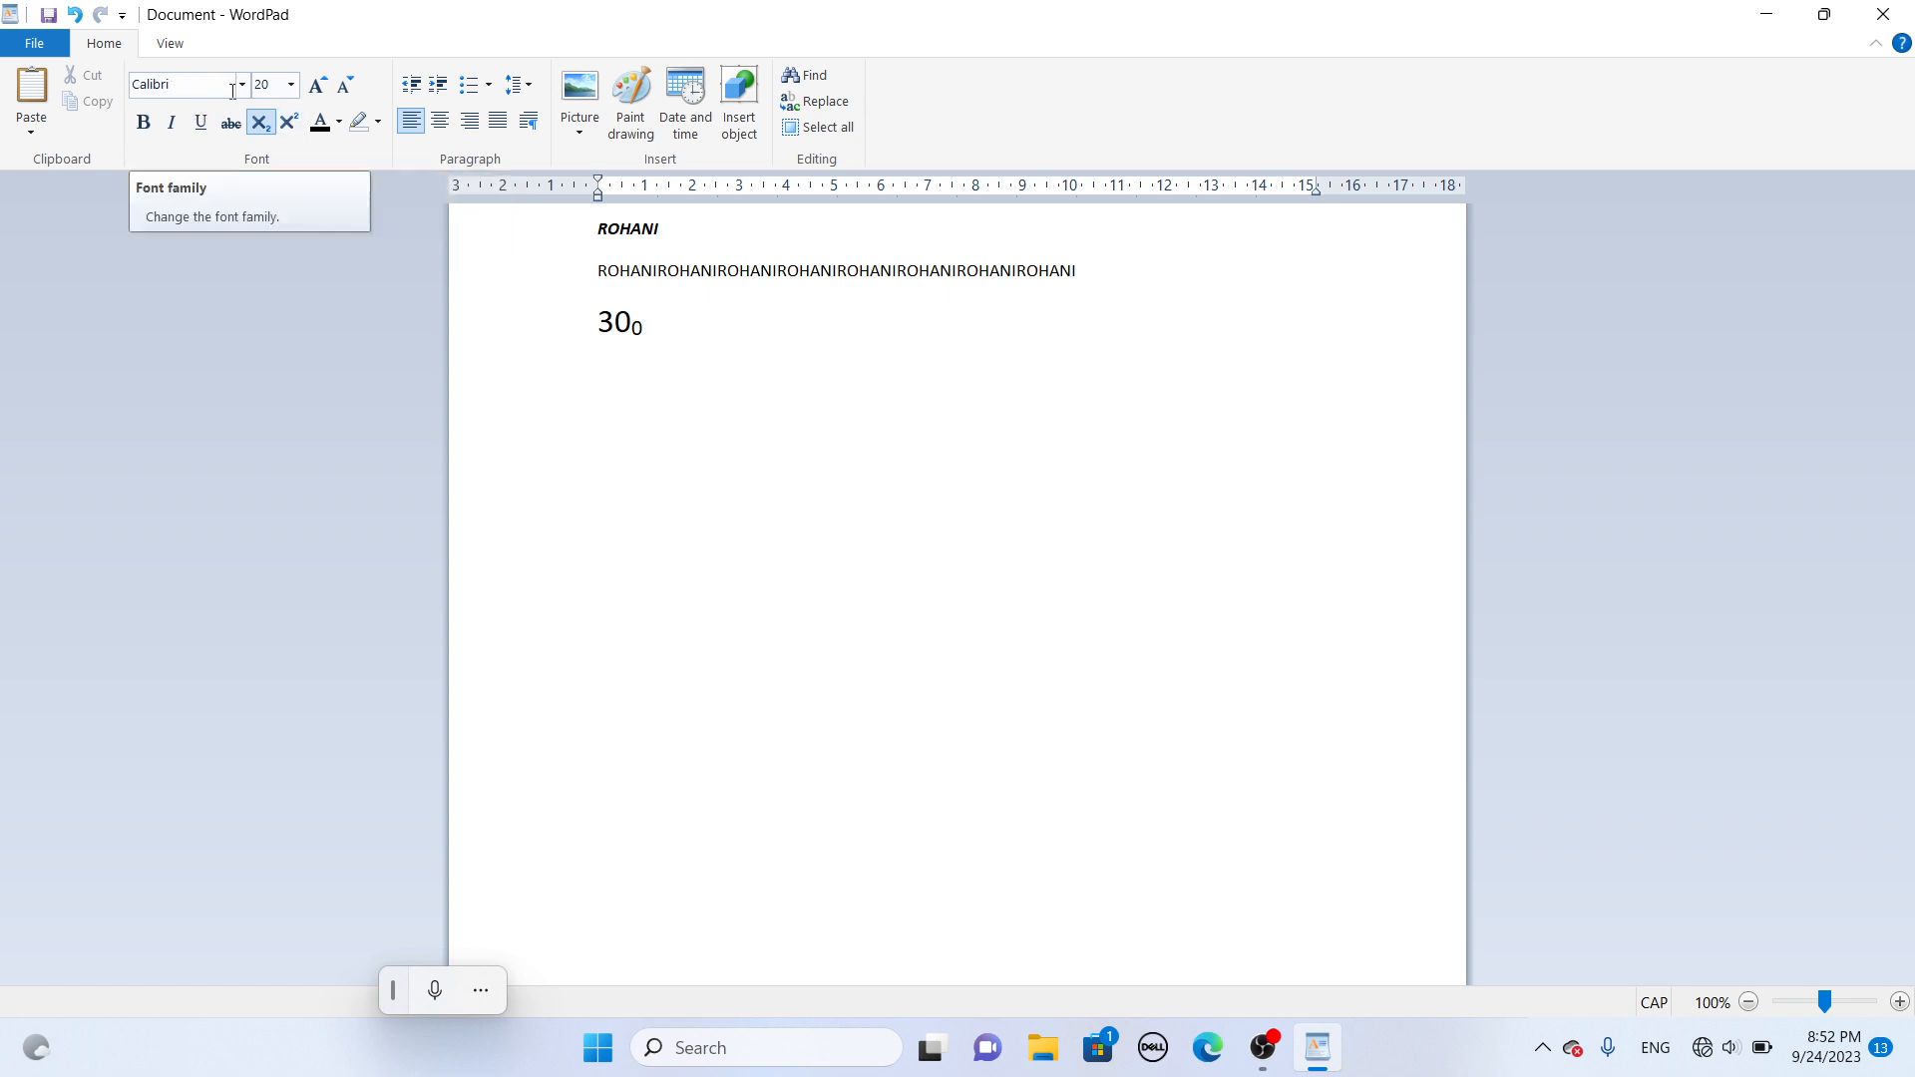
- Change the font of the name on the first line to Bernard MT Condensed
left_click(578, 230)
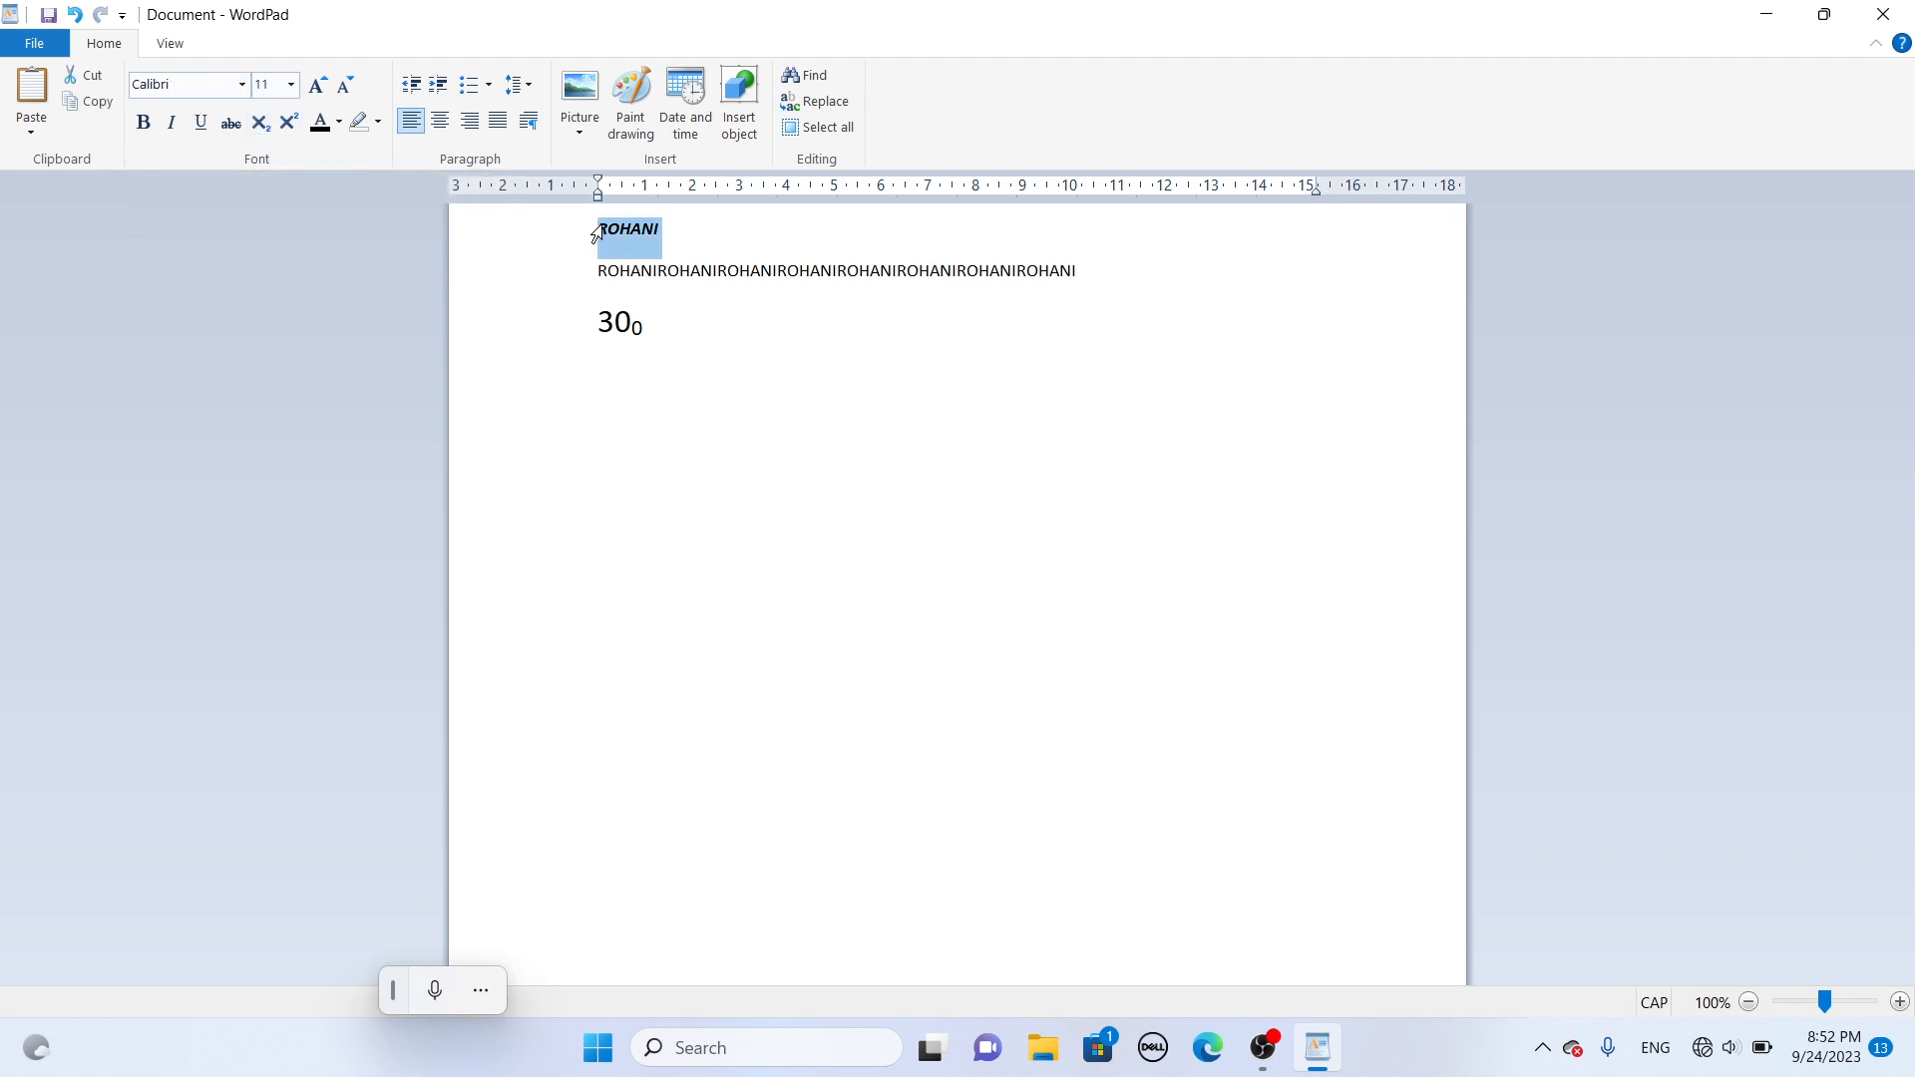
left_click(242, 93)
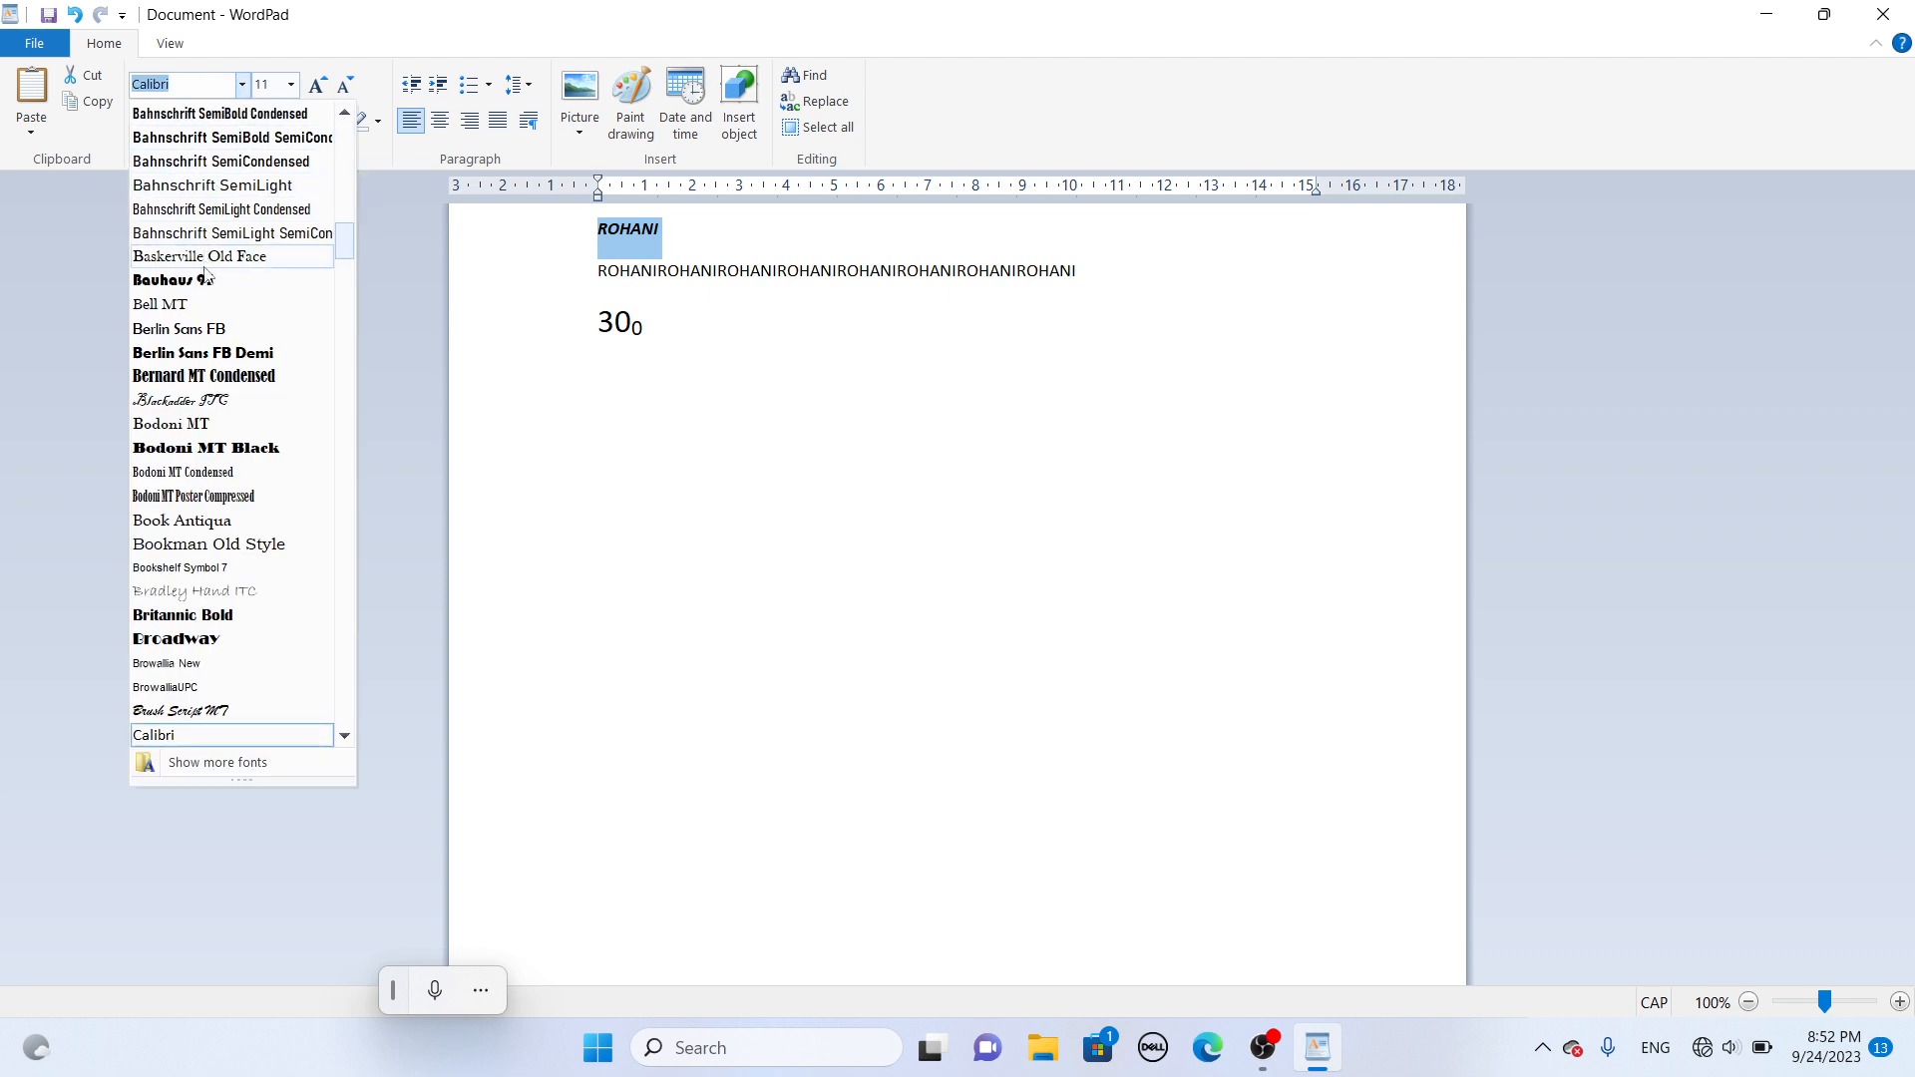
left_click(216, 376)
left_click(593, 400)
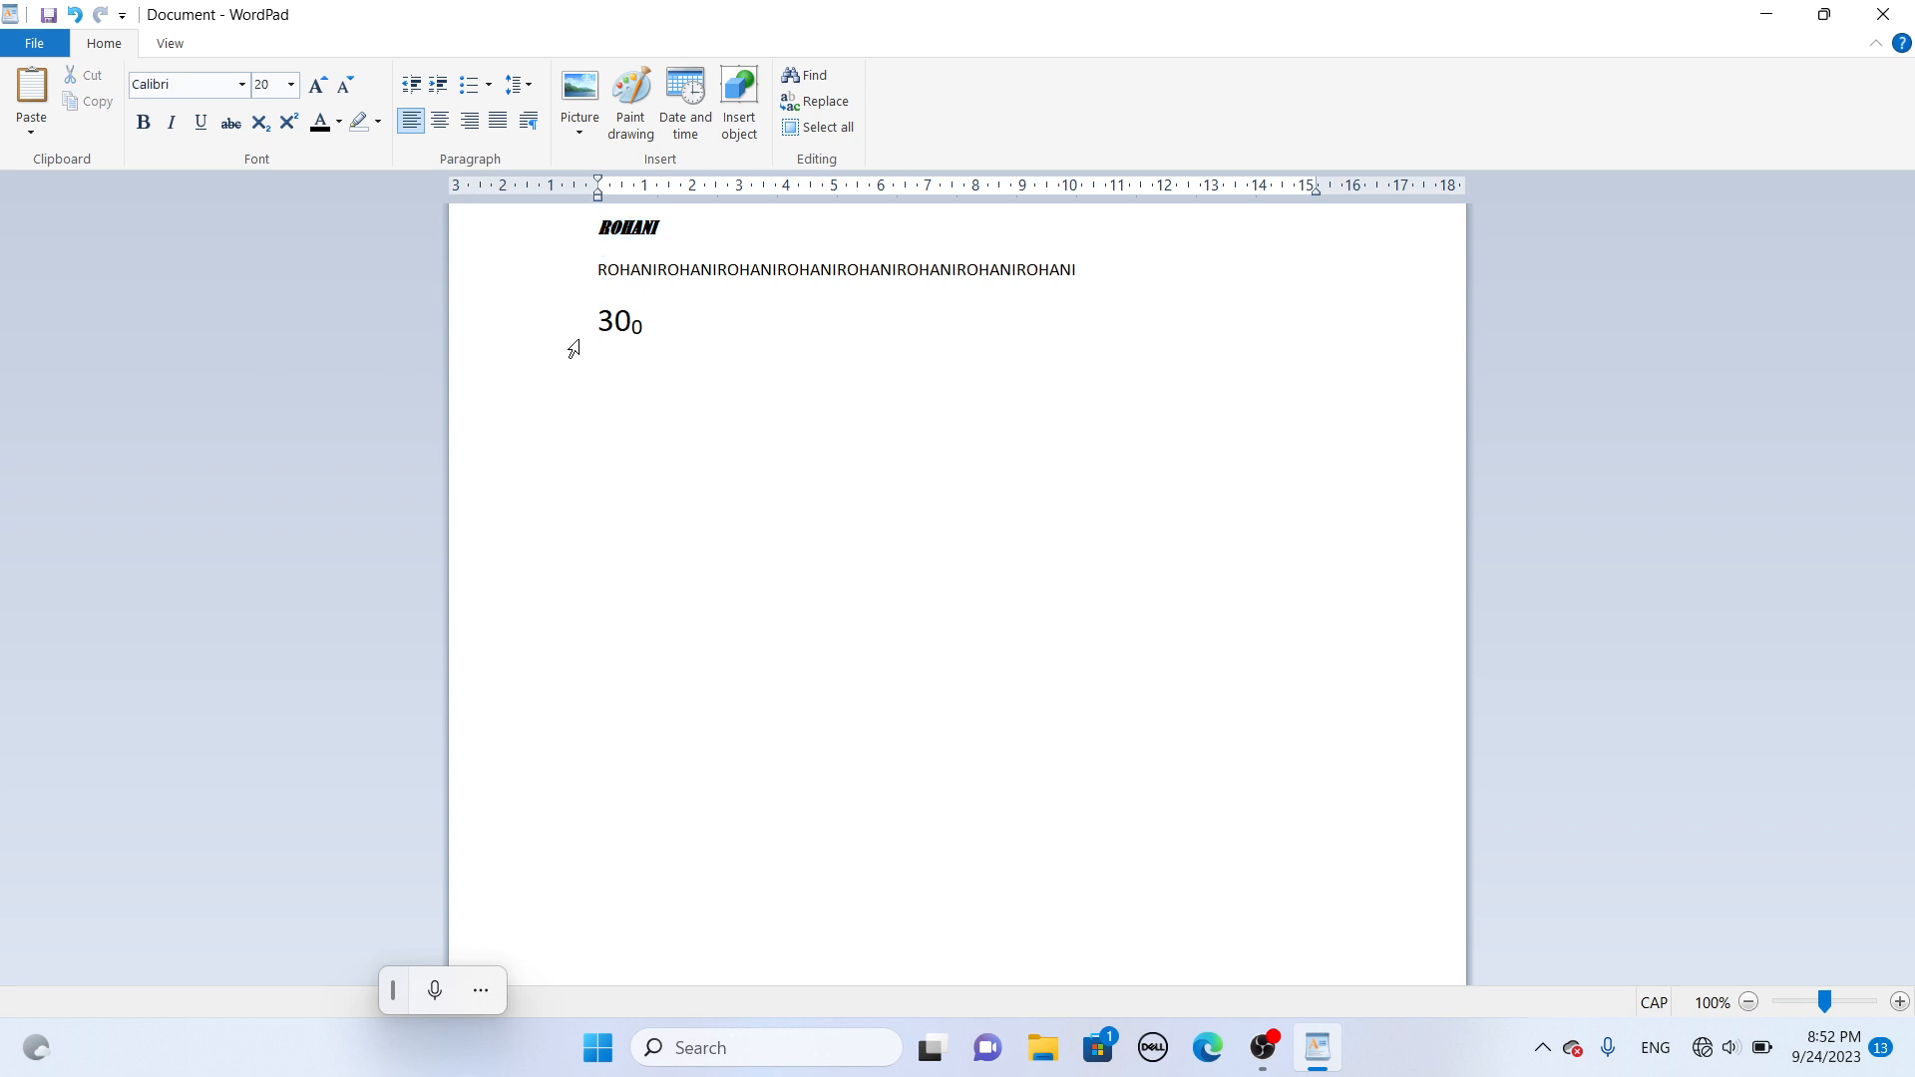
- Set the font size of the name on the first line to 14
left_click(586, 230)
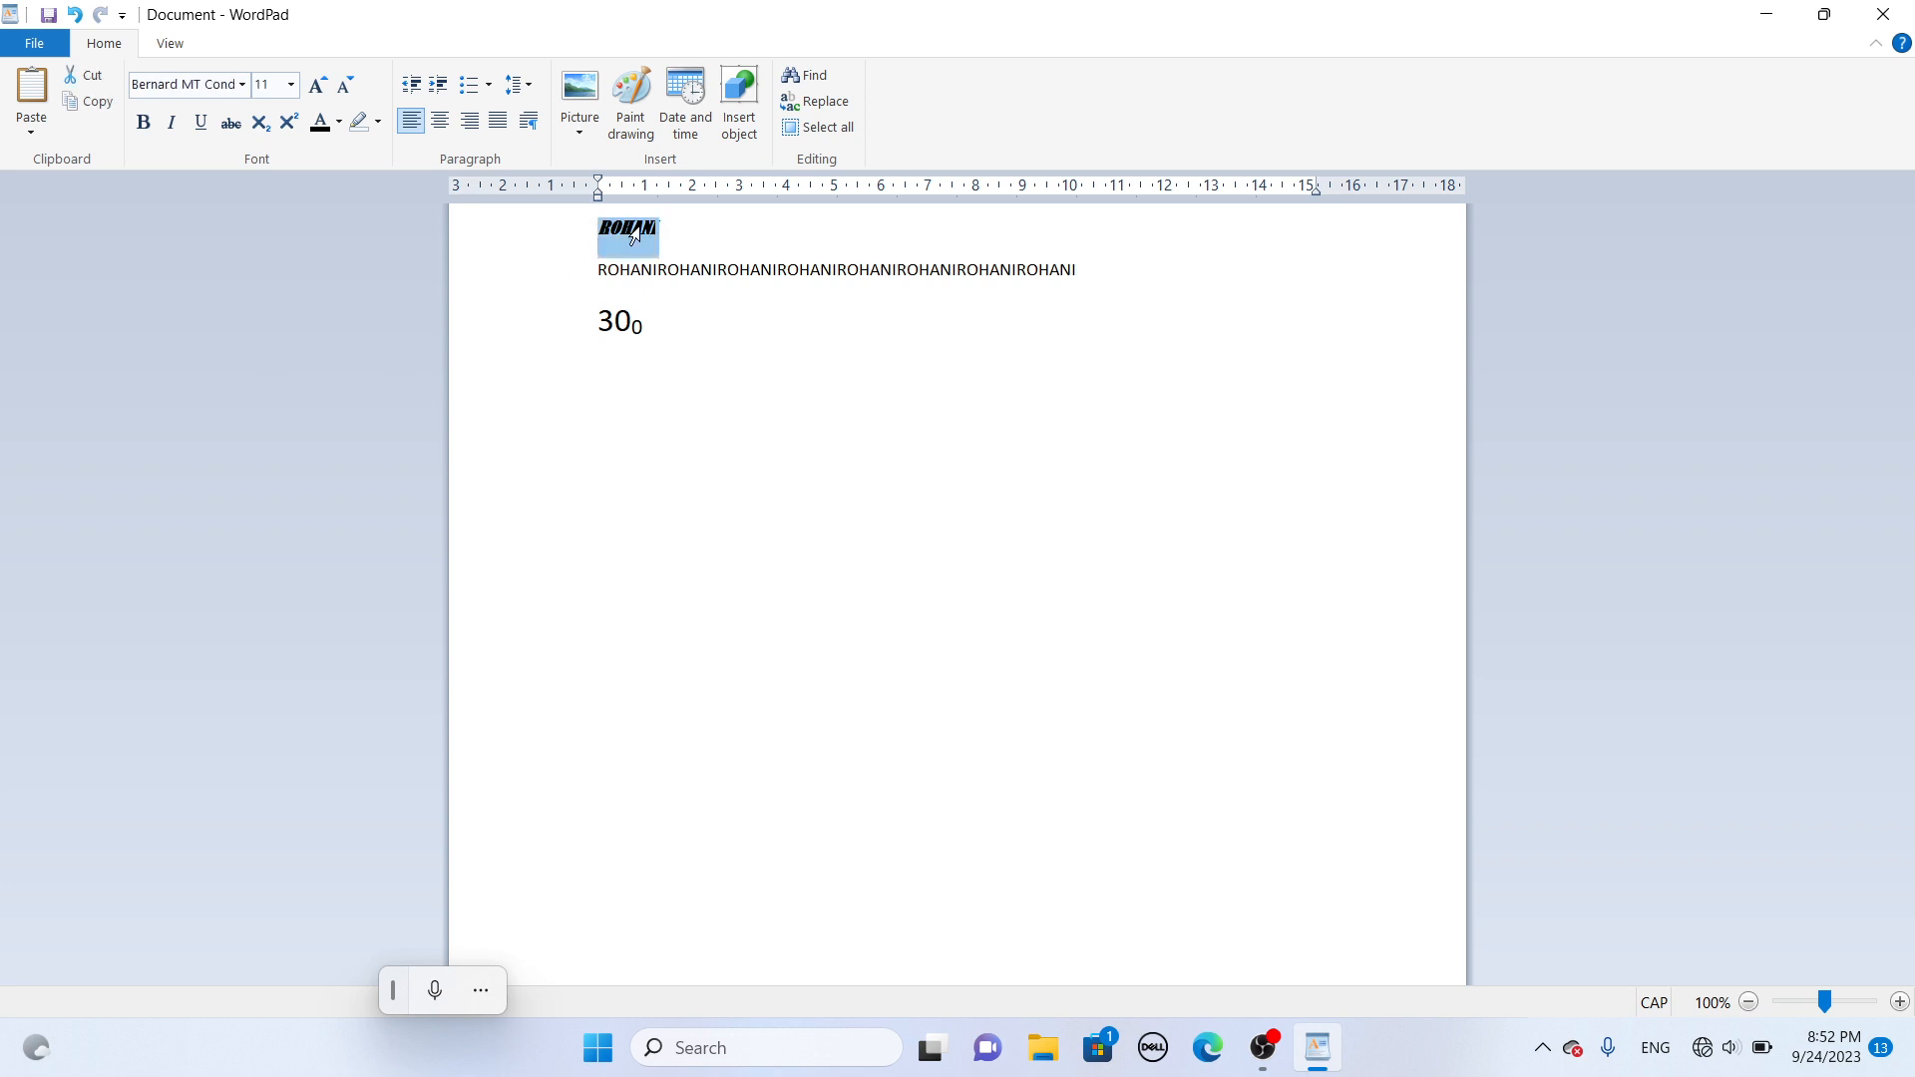
left_click(242, 84)
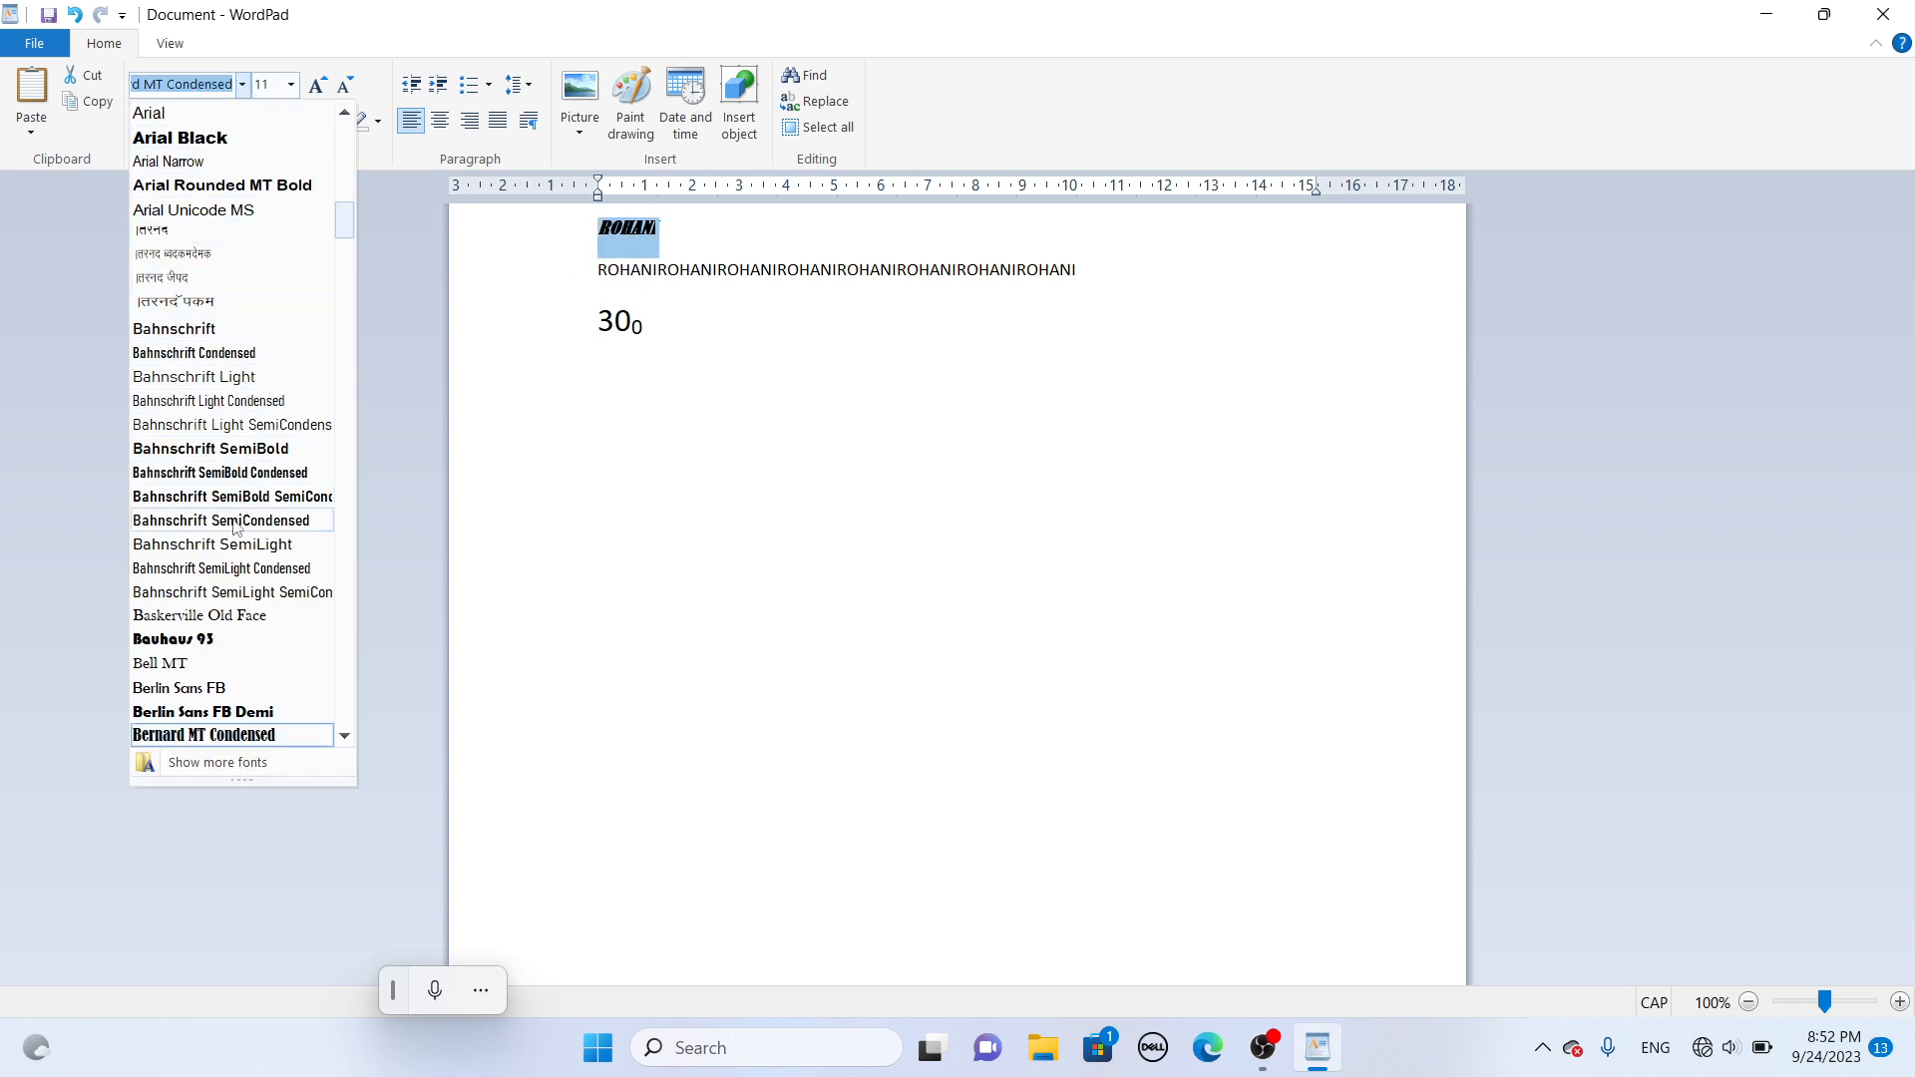
left_click(292, 85)
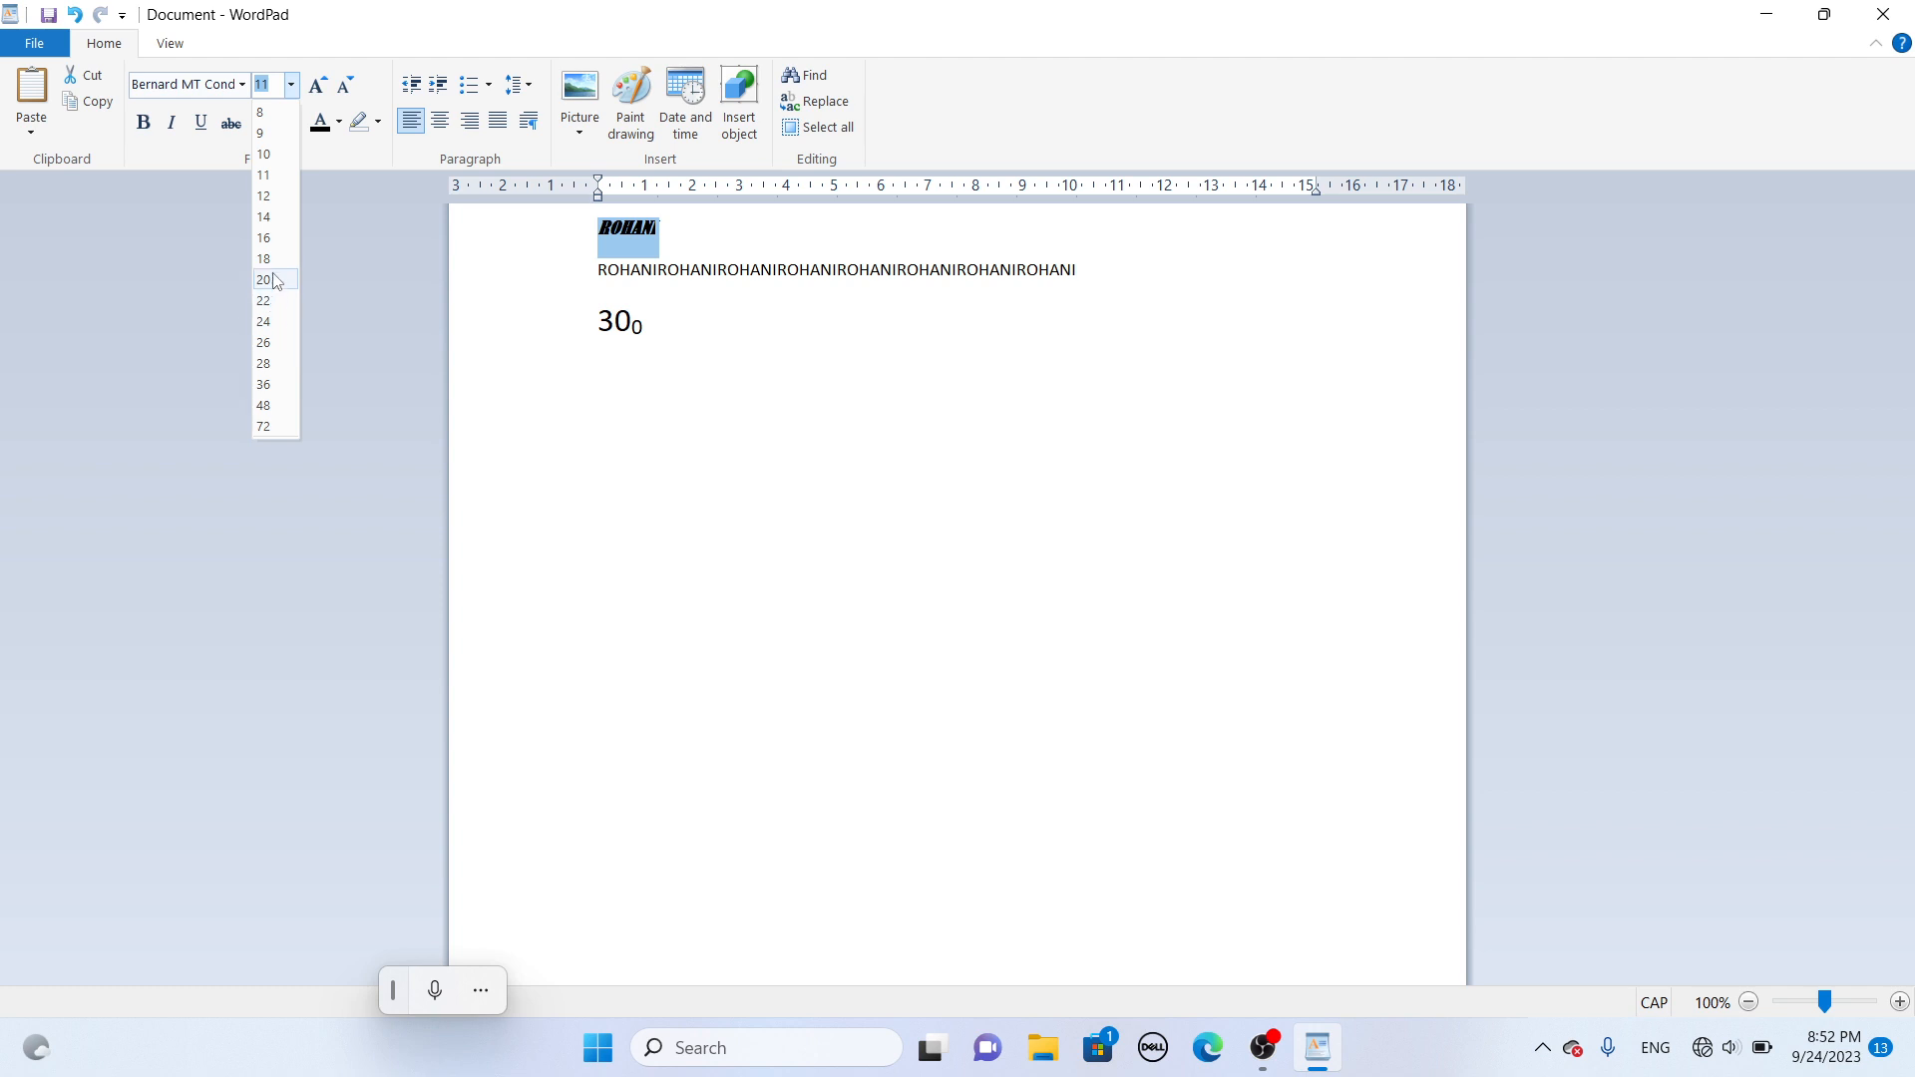
left_click(261, 222)
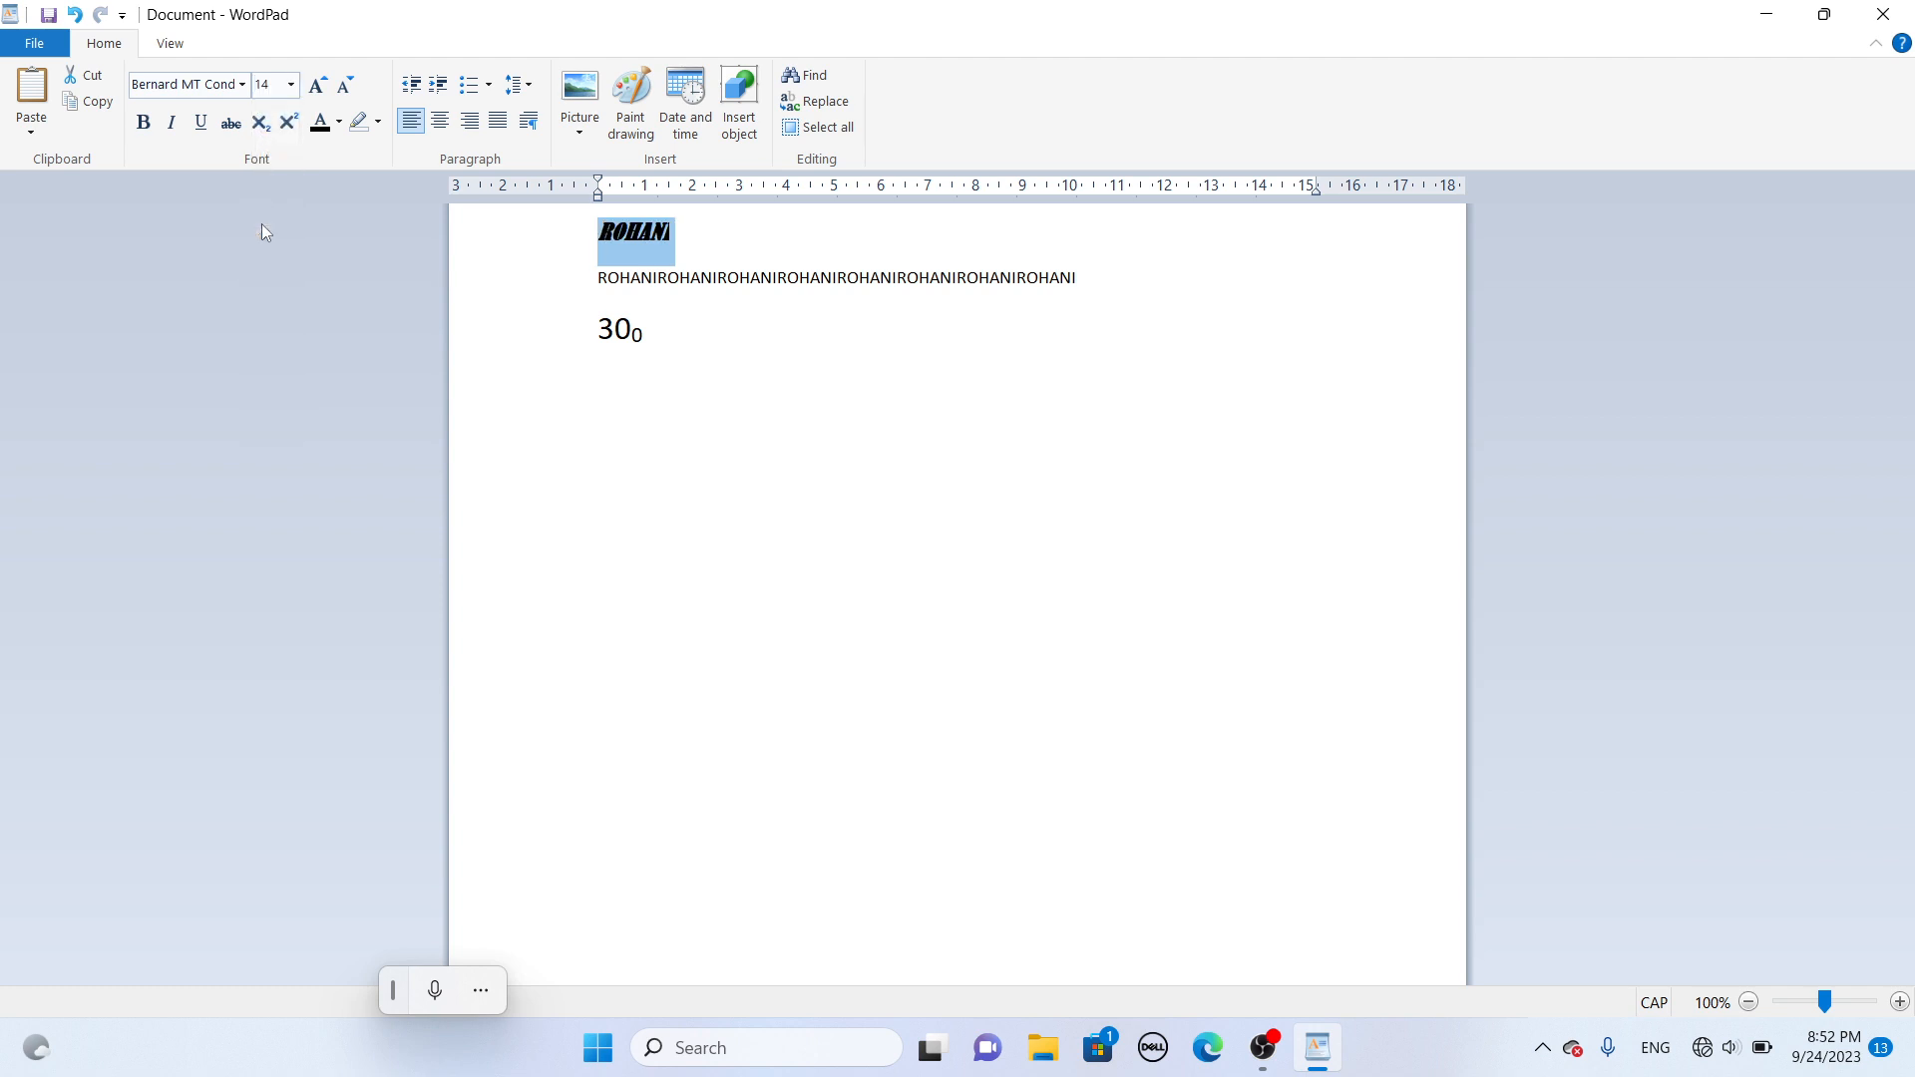
- Grow the first-line name's font past size 36, and shrink it back down to size 24
left_click(317, 85)
left_click(317, 86)
left_click(317, 86)
left_click(317, 87)
left_click(317, 88)
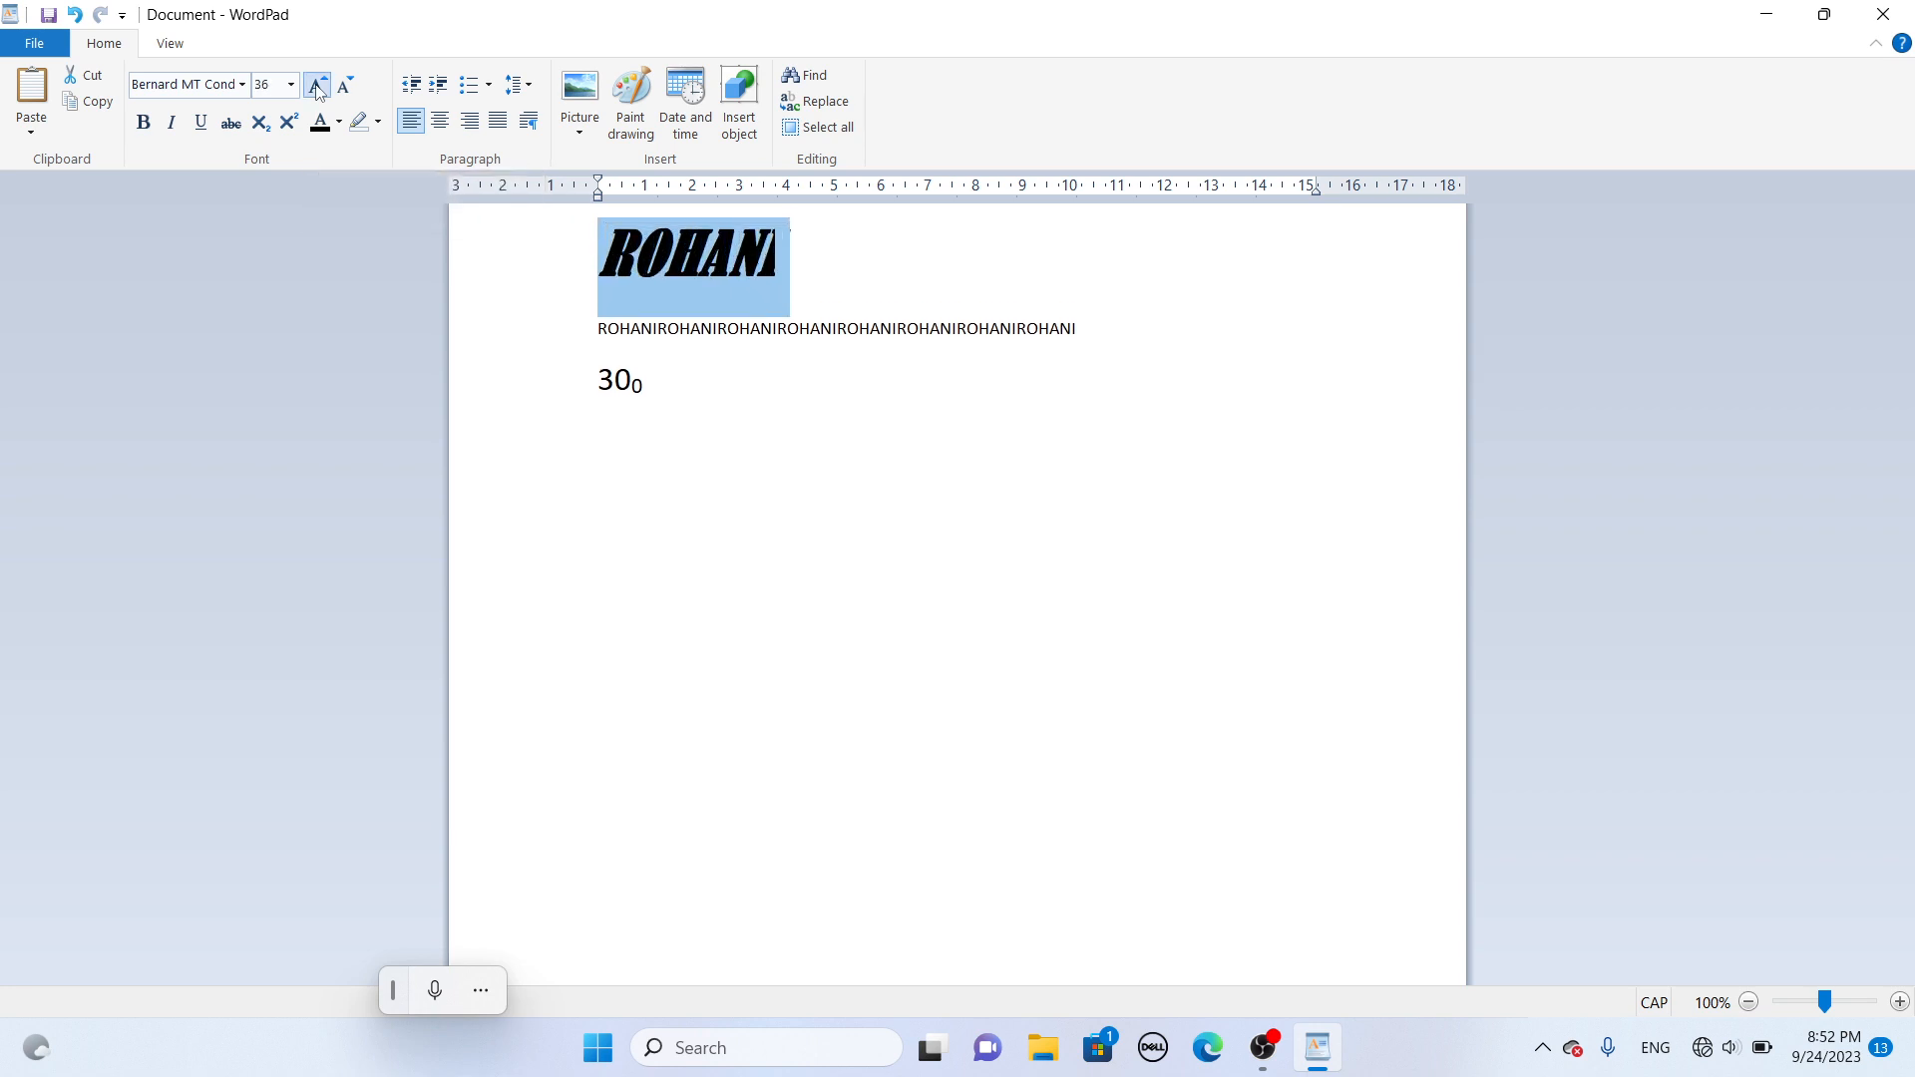
left_click(317, 87)
left_click(342, 88)
left_click(342, 89)
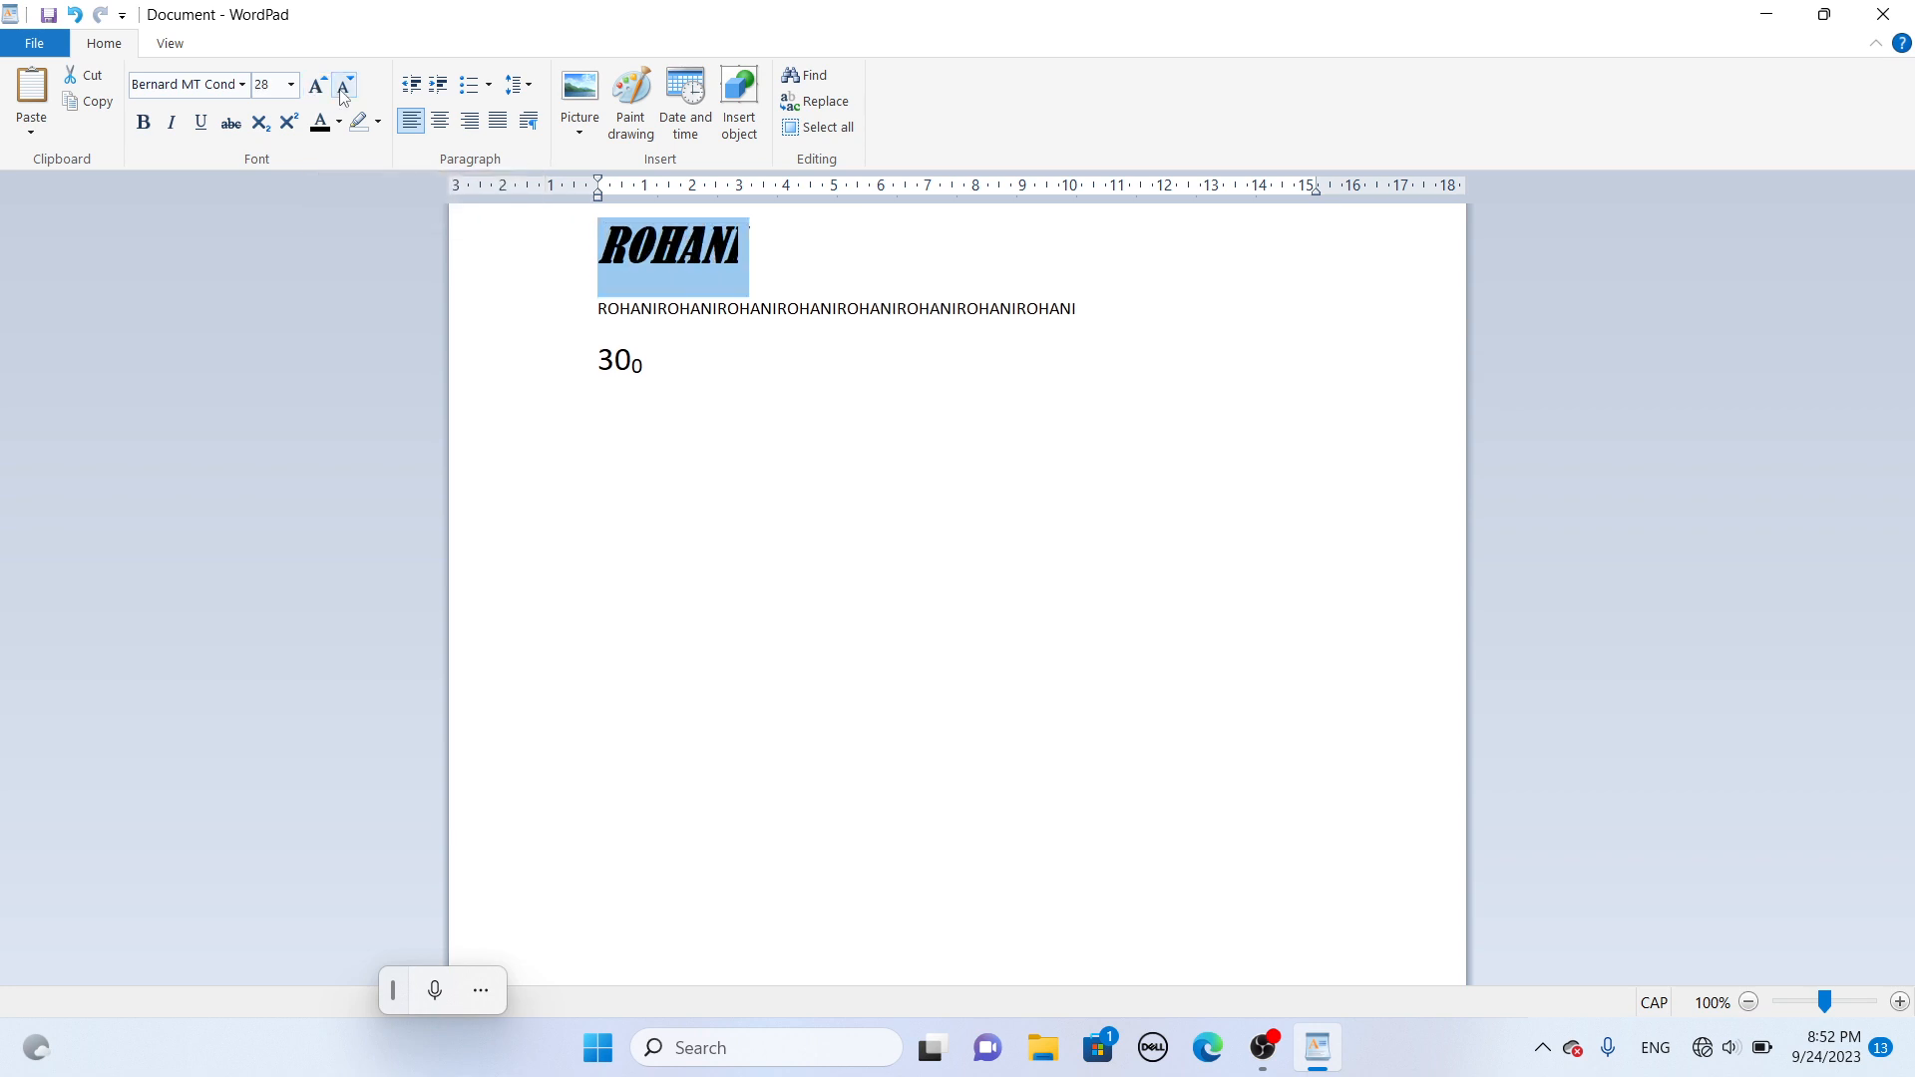
left_click(341, 90)
left_click(340, 90)
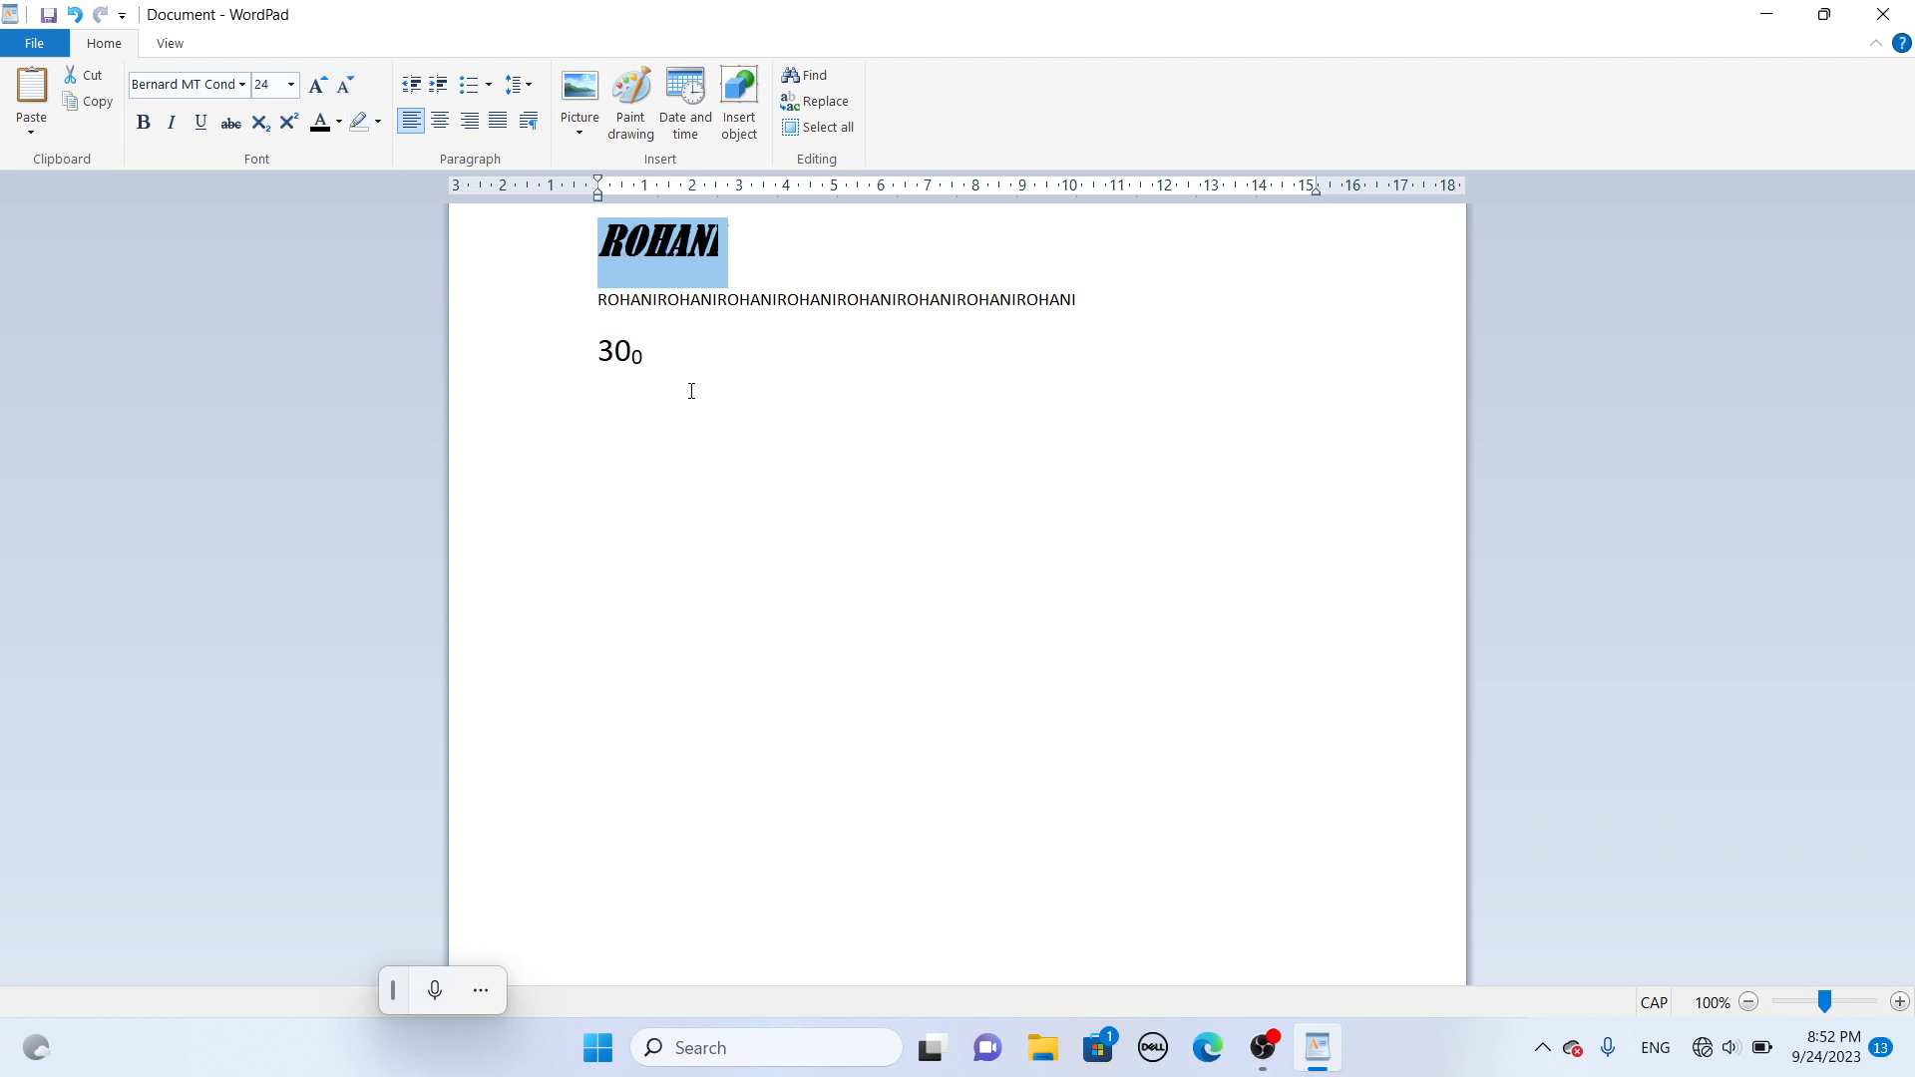
- Grow the font of the repeated names on the second line to size 20, and shrink it to size 16
left_click(591, 304)
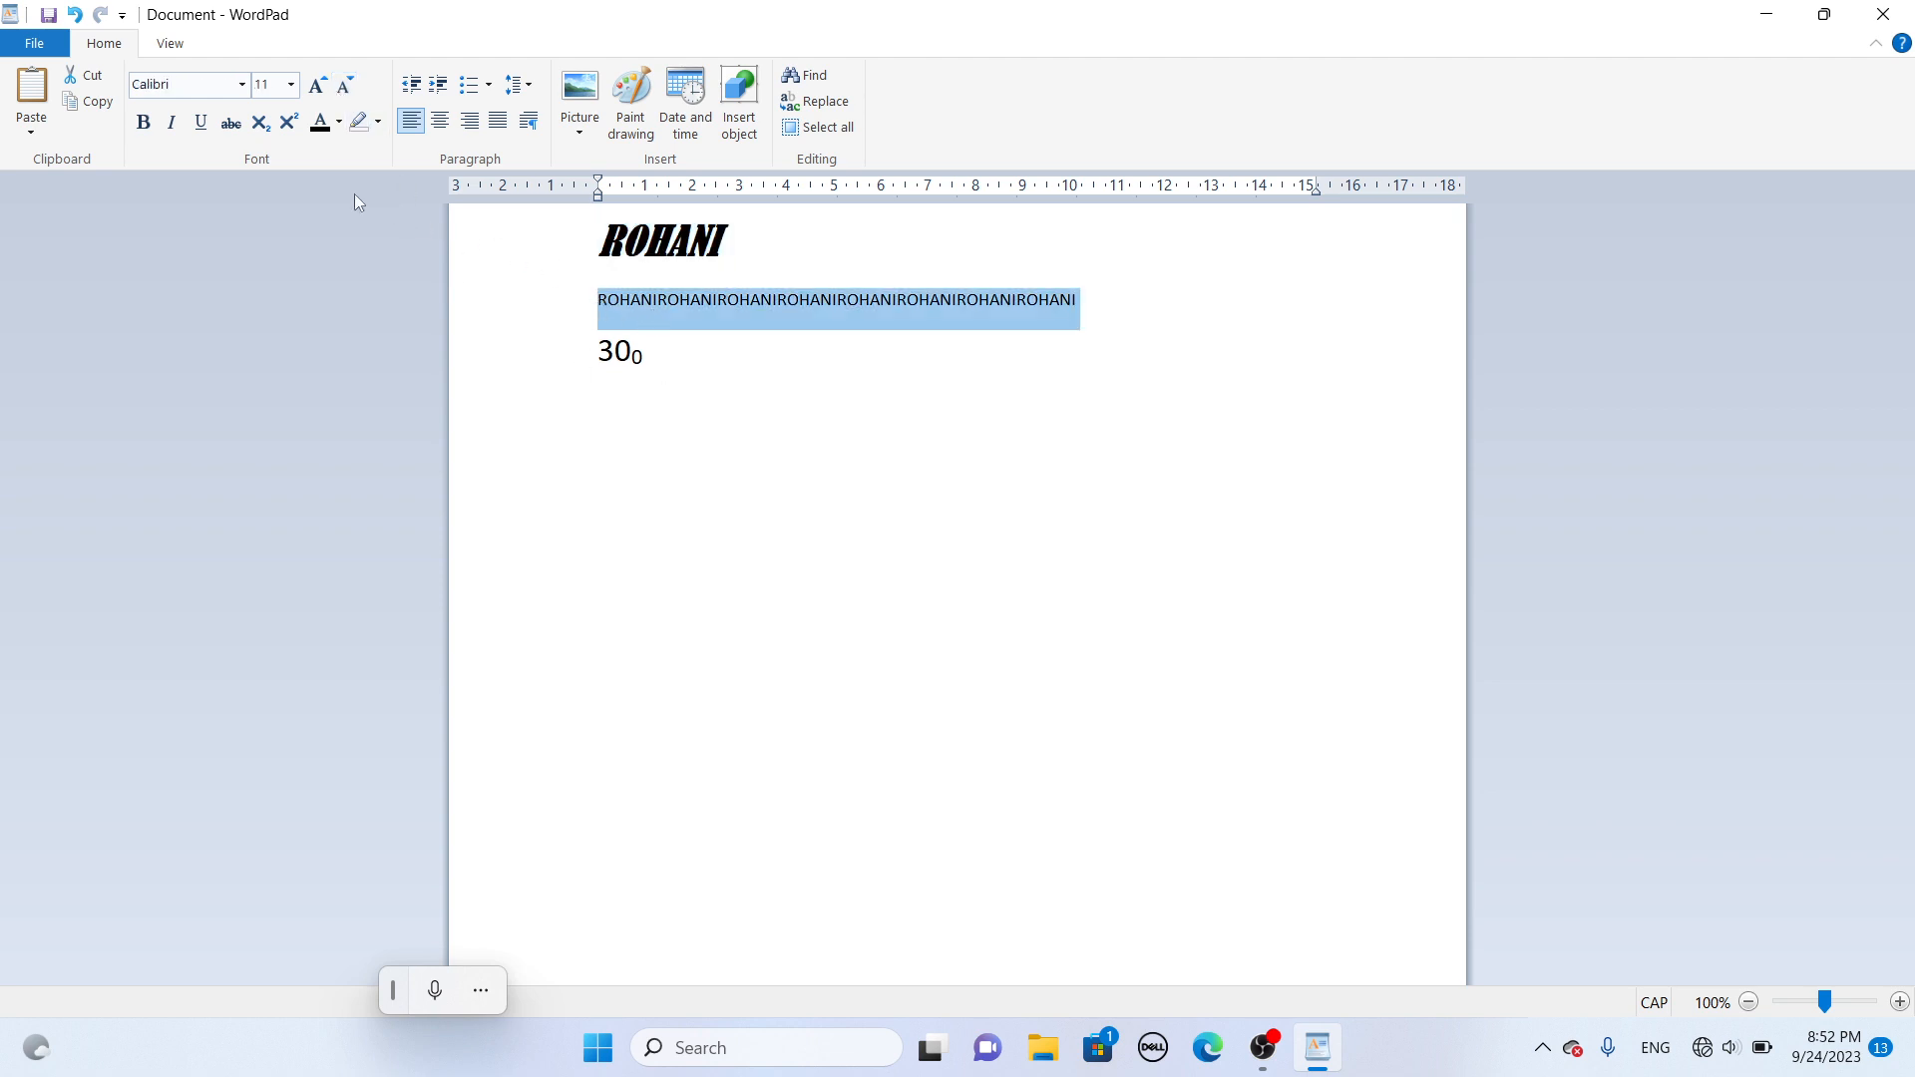
left_click(317, 87)
left_click(317, 88)
left_click(317, 87)
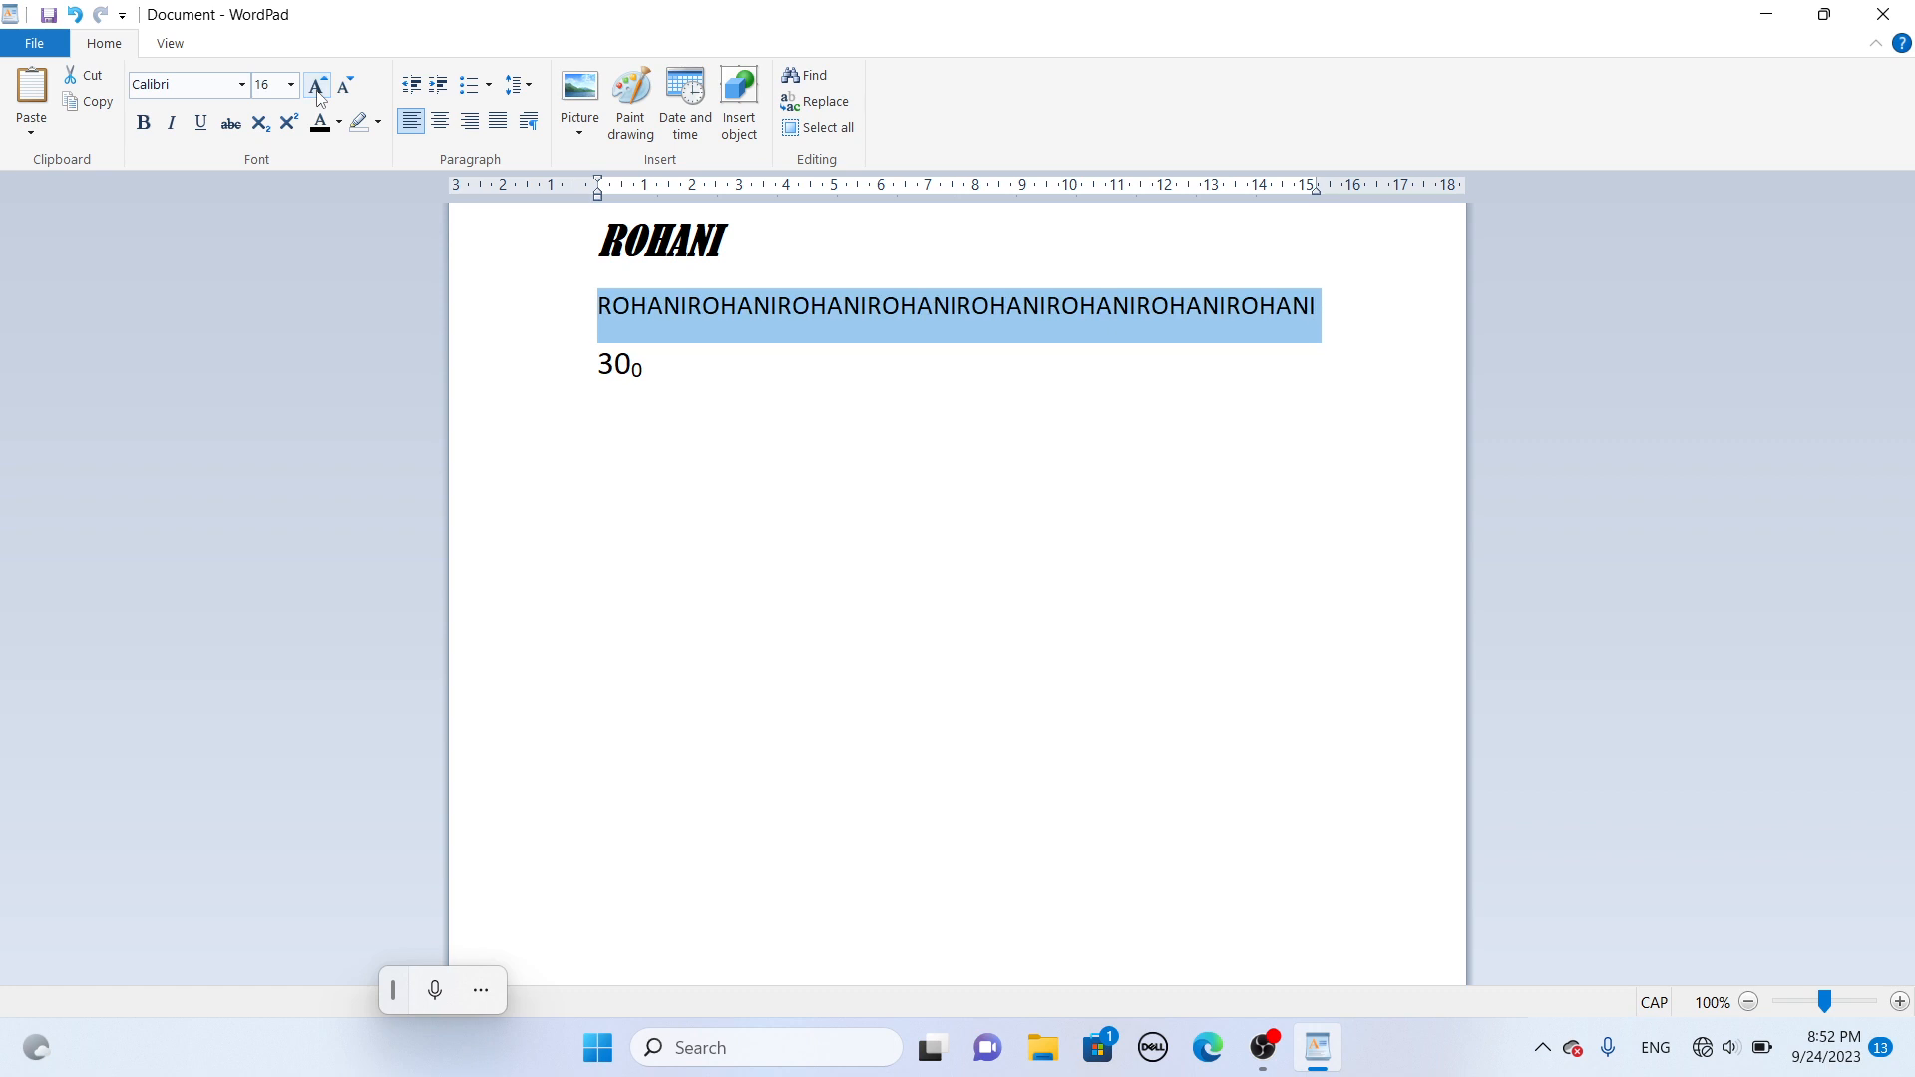
left_click(317, 87)
left_click(317, 88)
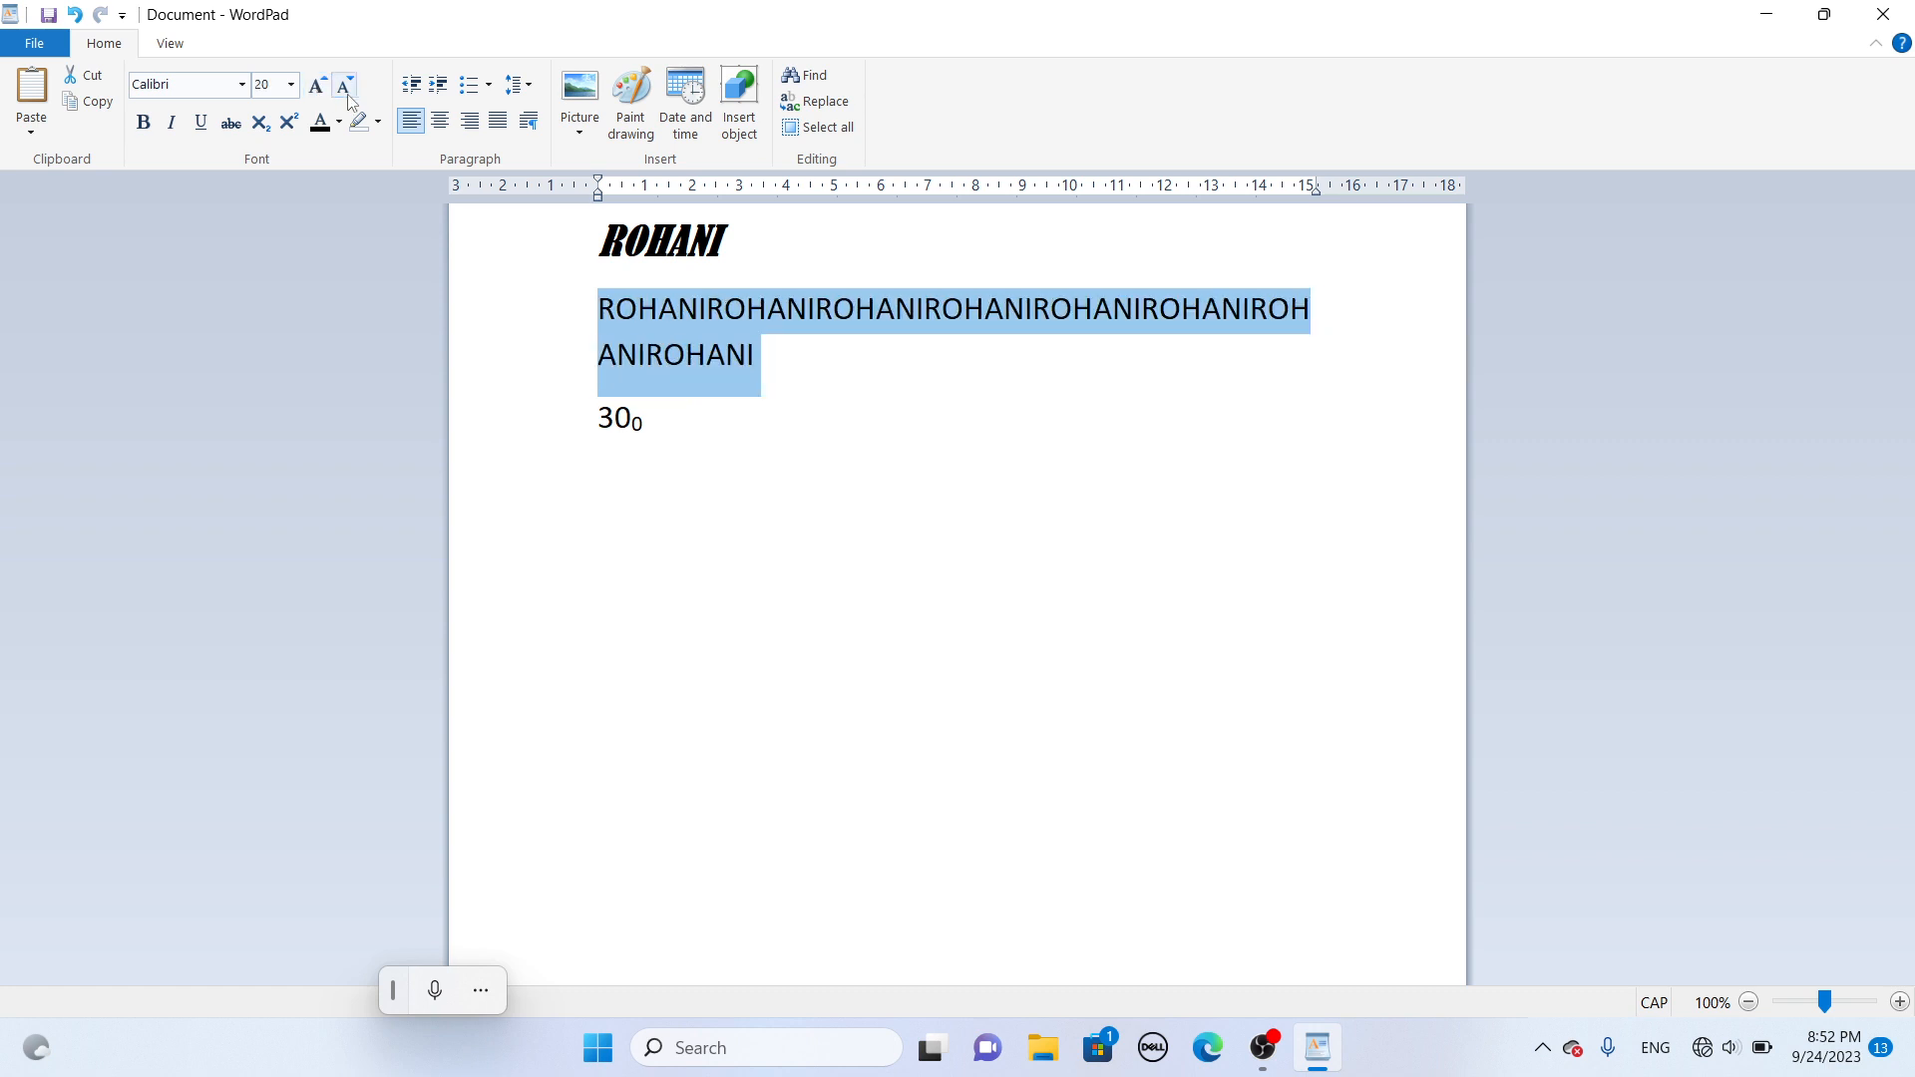
left_click(344, 87)
left_click(344, 88)
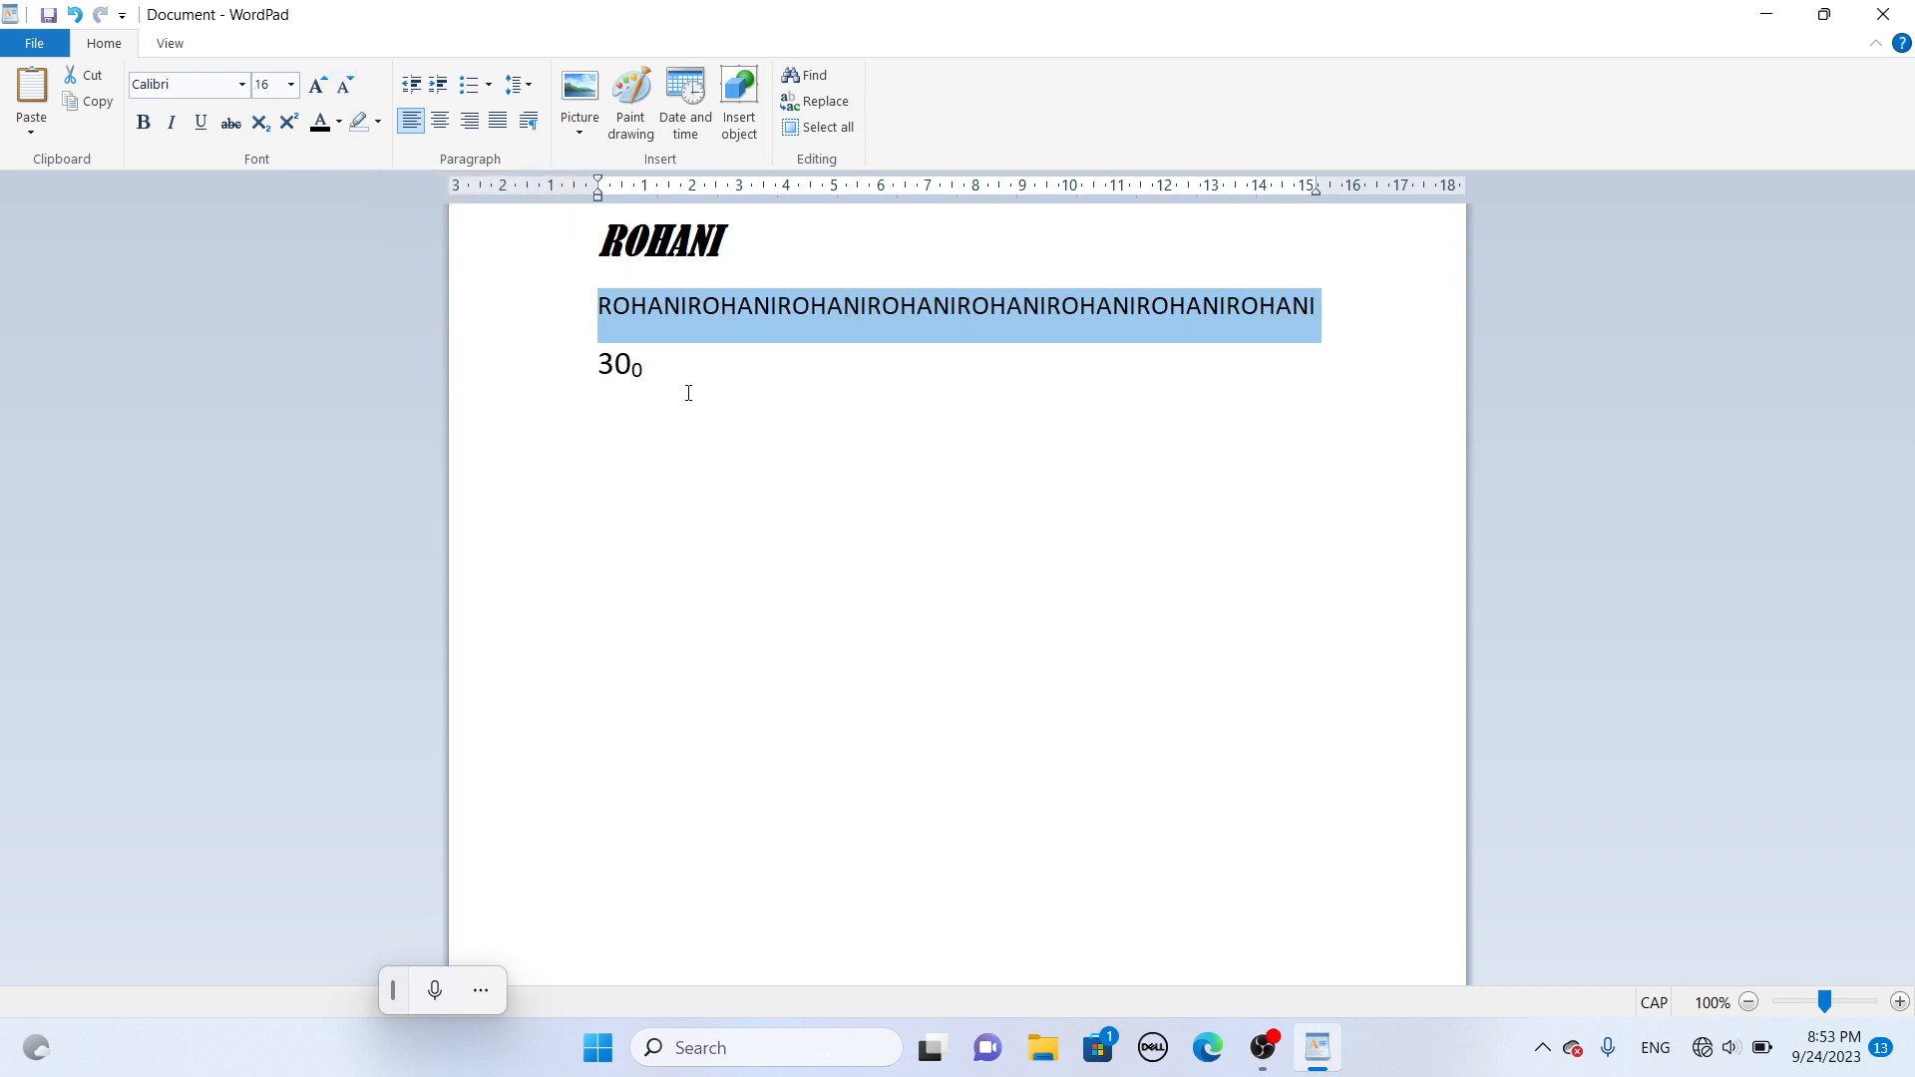
- Change the font colour of the name on the first line to Vibrant red
left_click(596, 257)
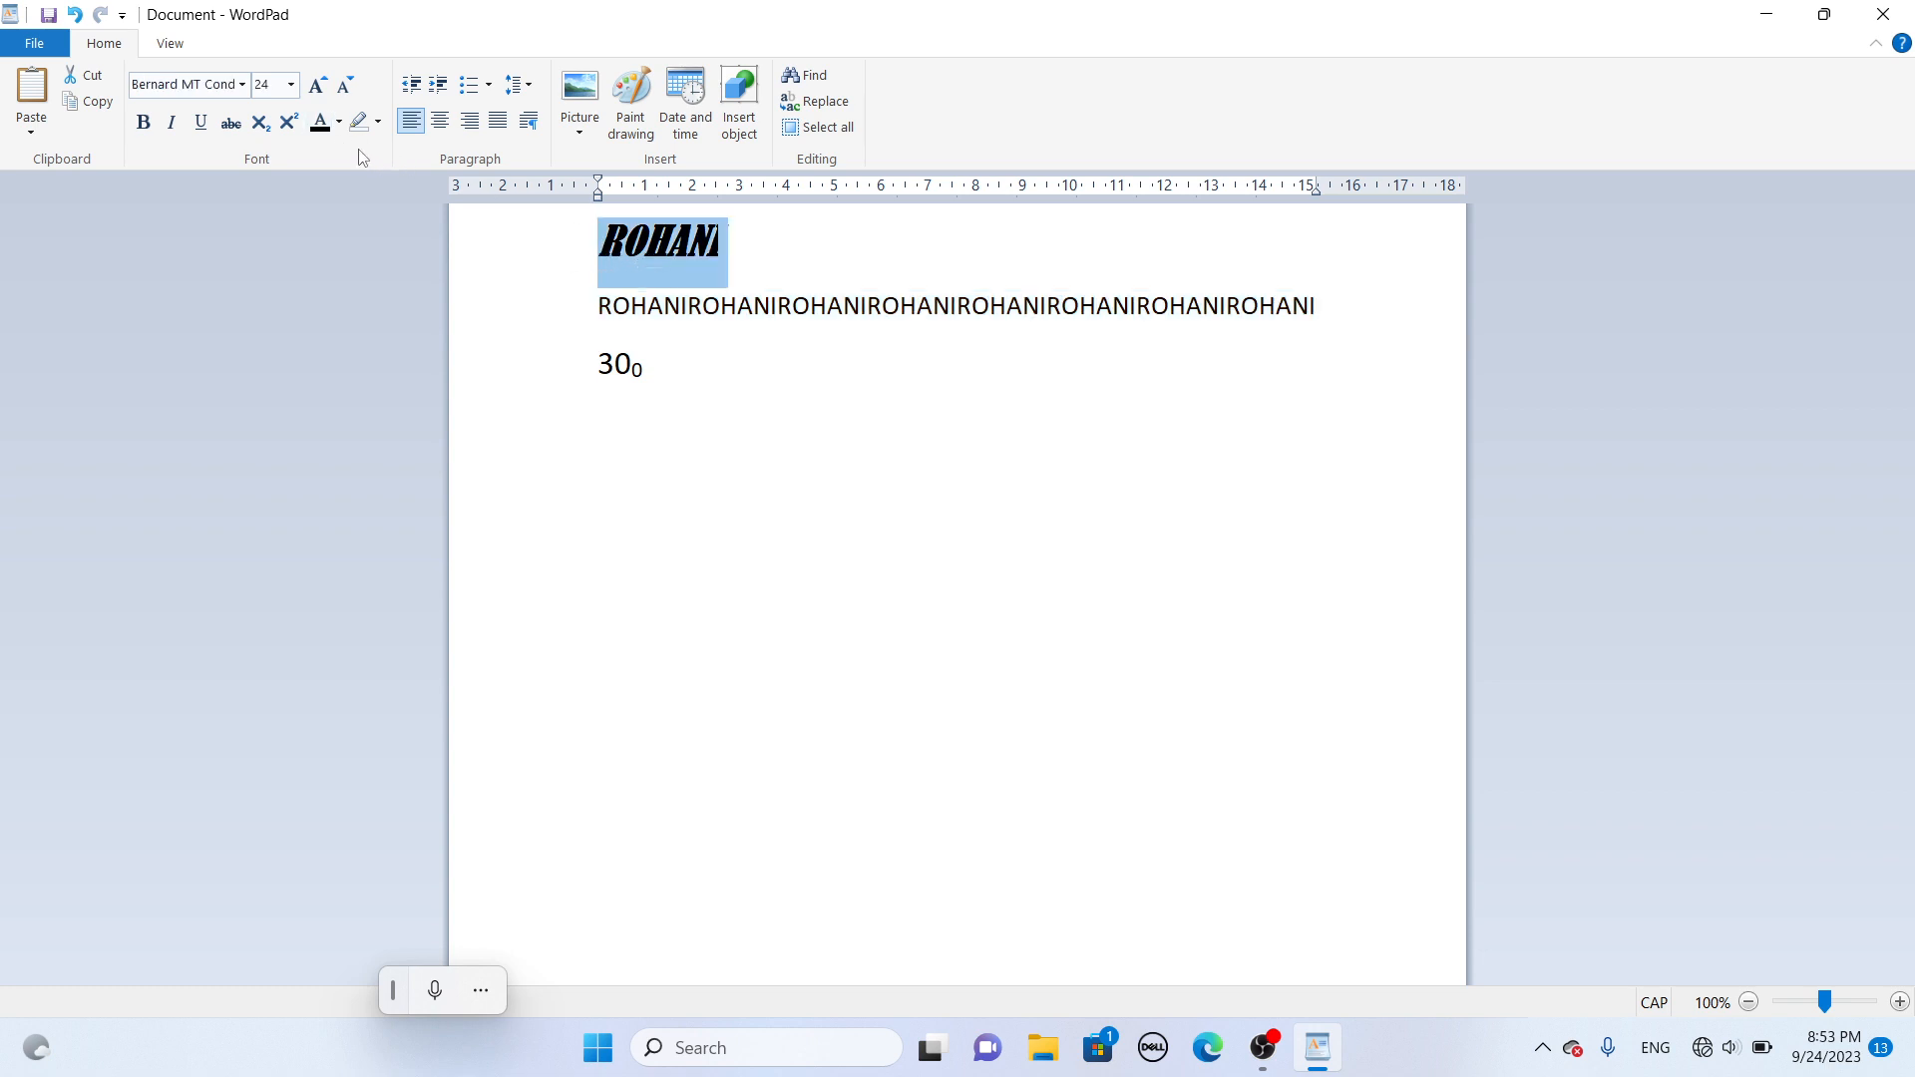
left_click(339, 121)
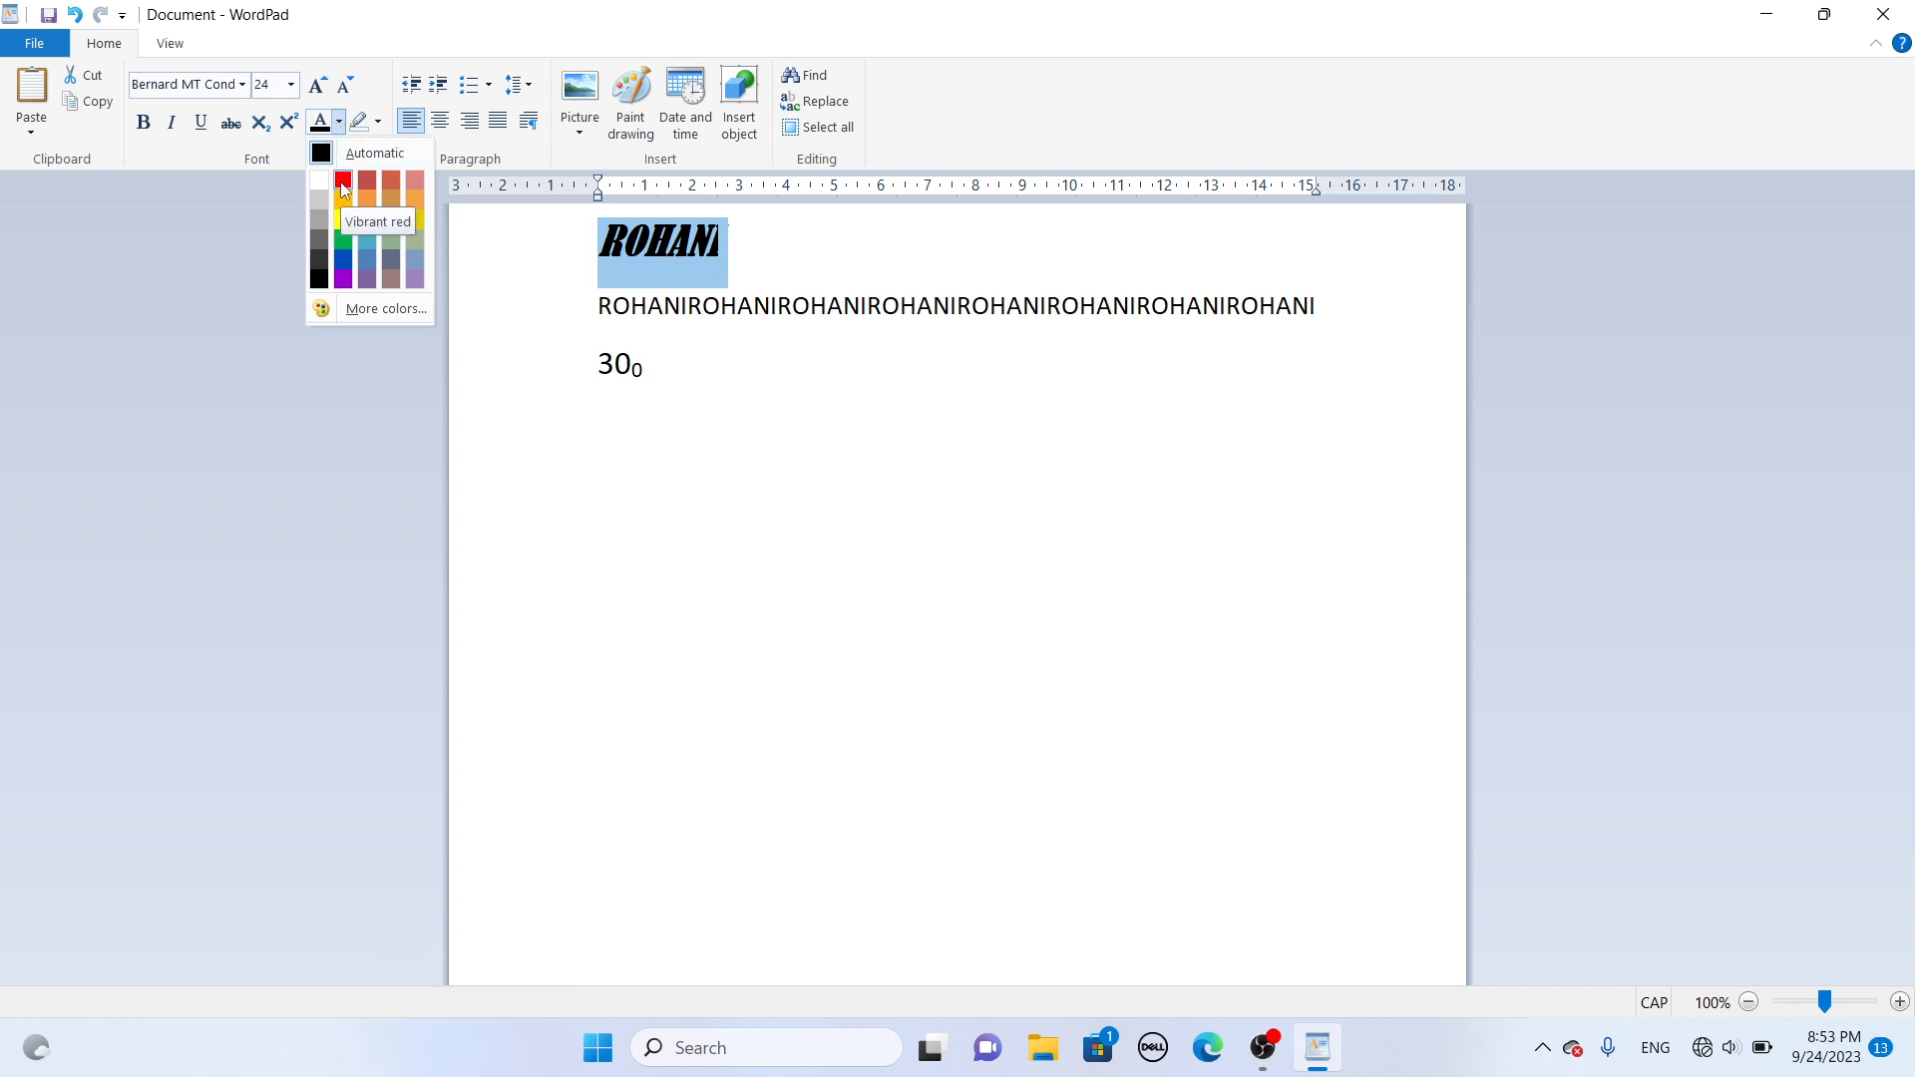
left_click(341, 183)
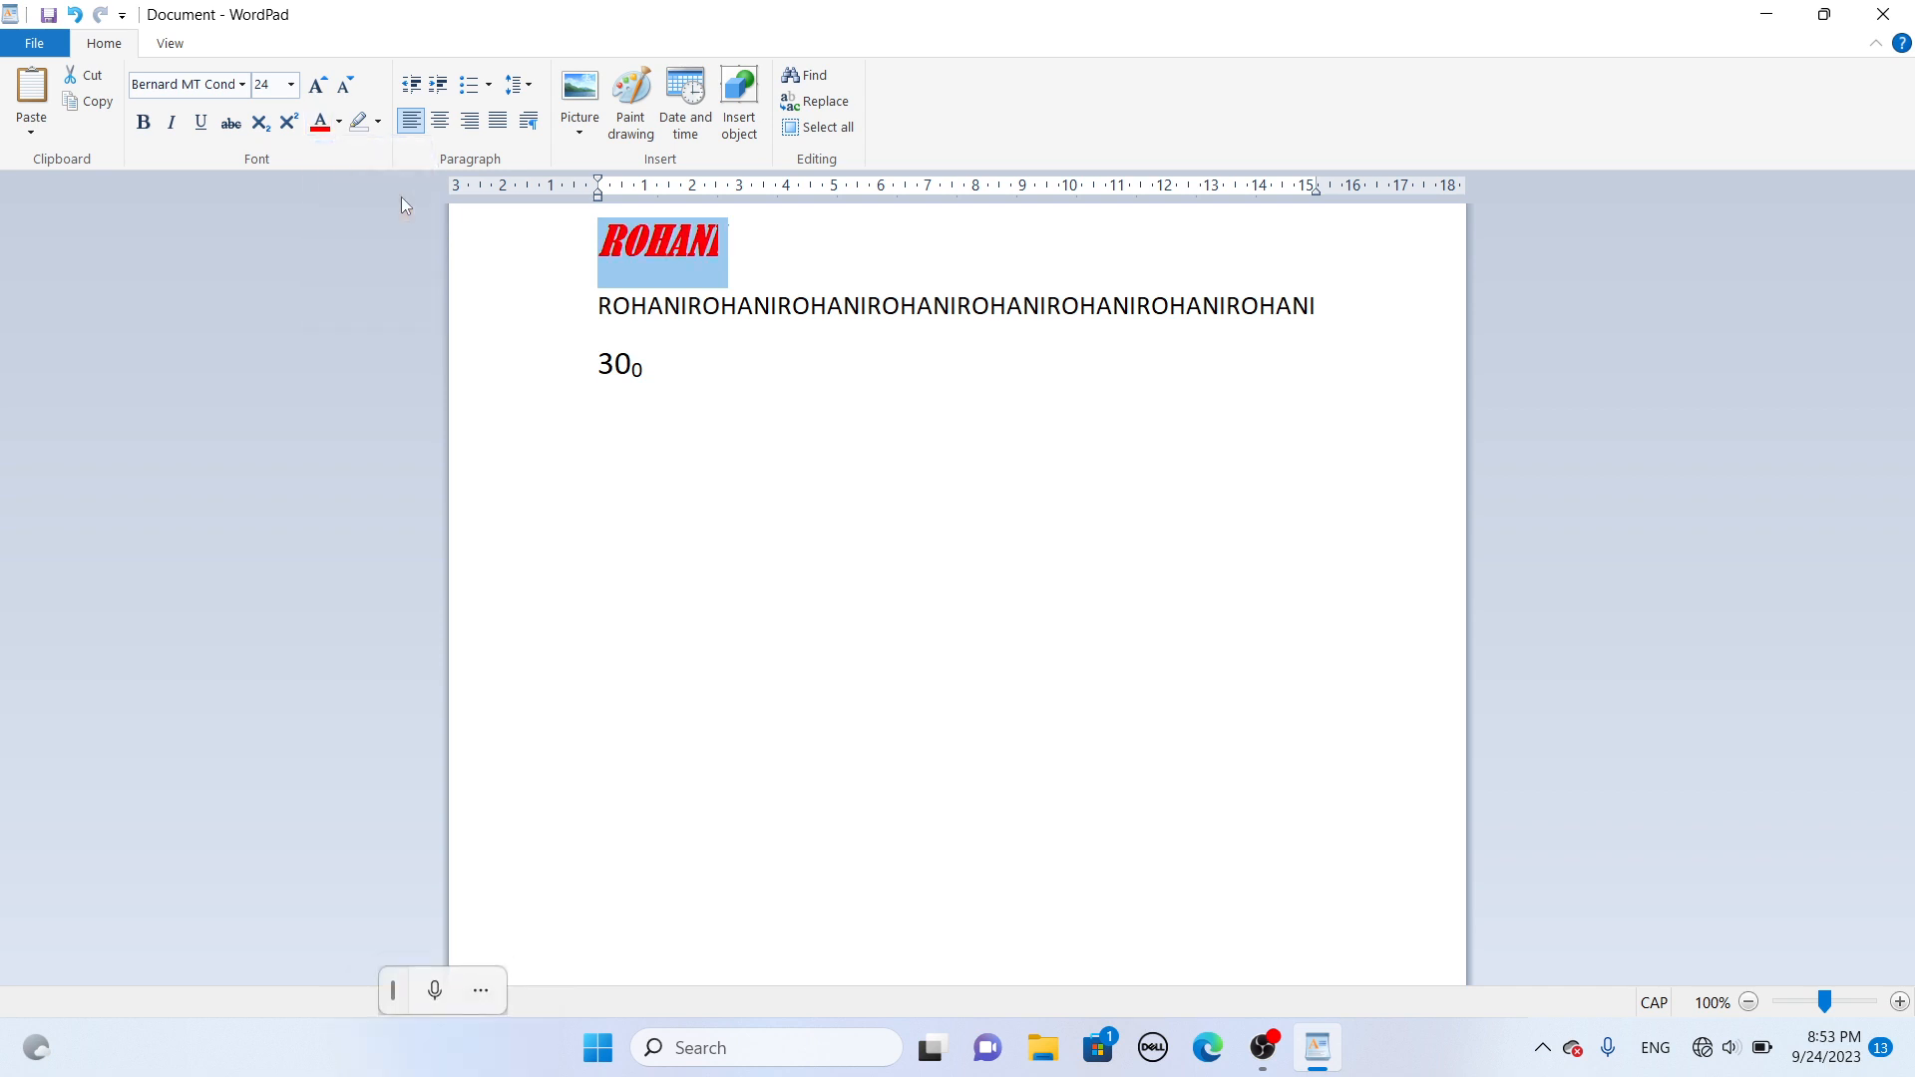
left_click(751, 248)
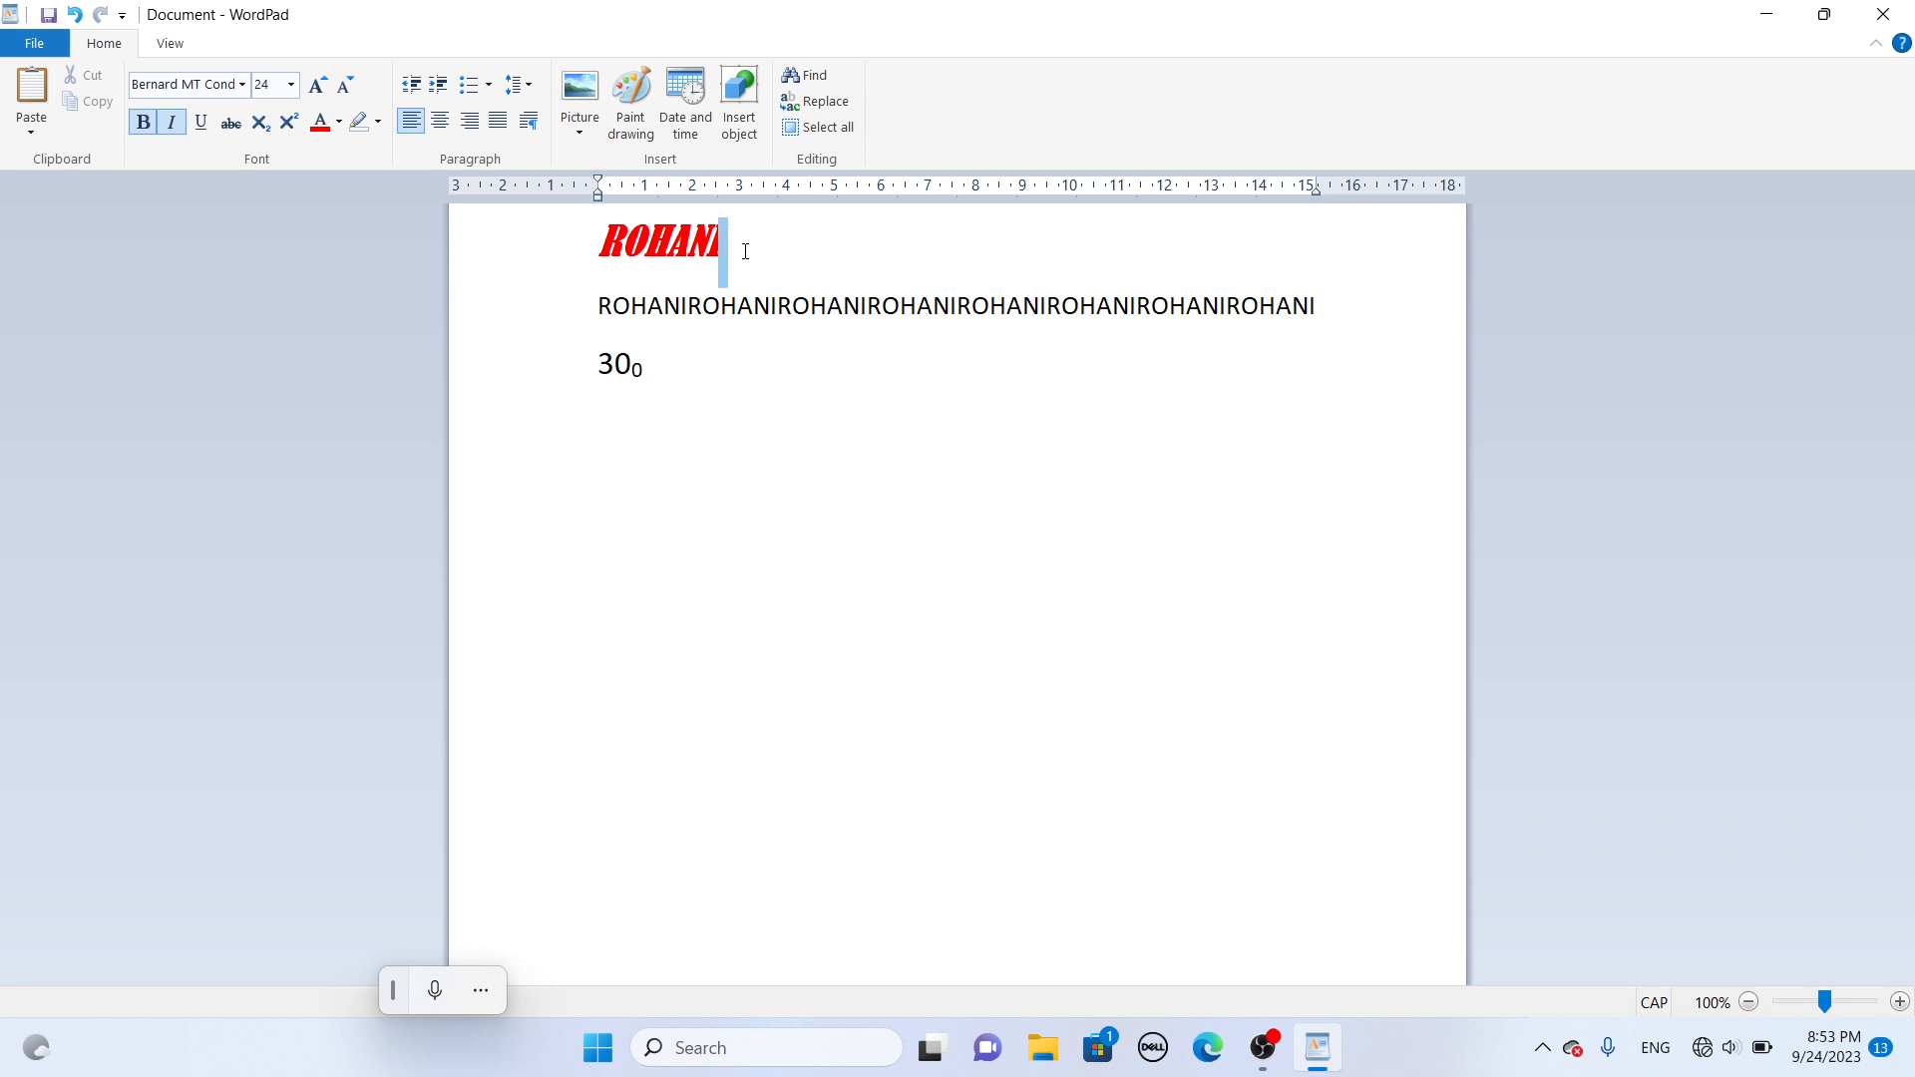
- Highlight the name on the first line in magenta
left_click_drag(744, 243, 681, 240)
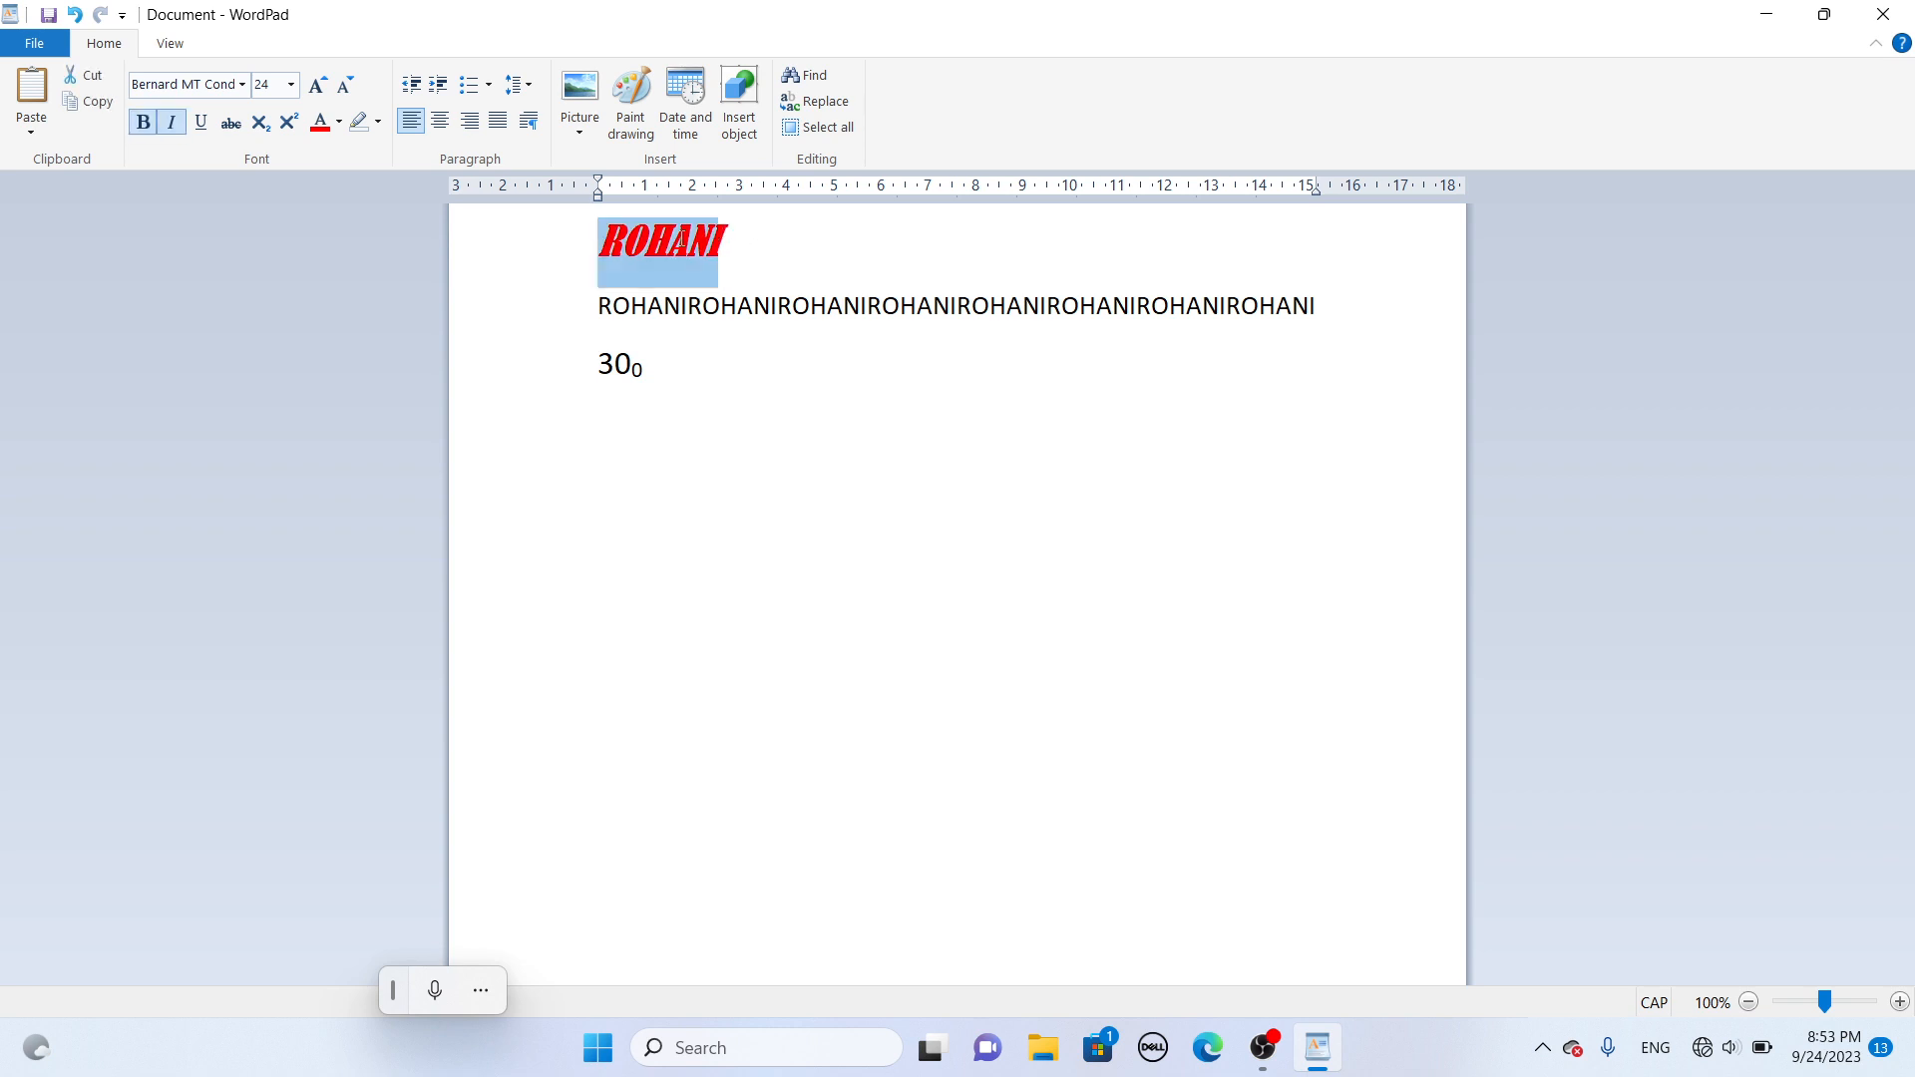
left_click(379, 124)
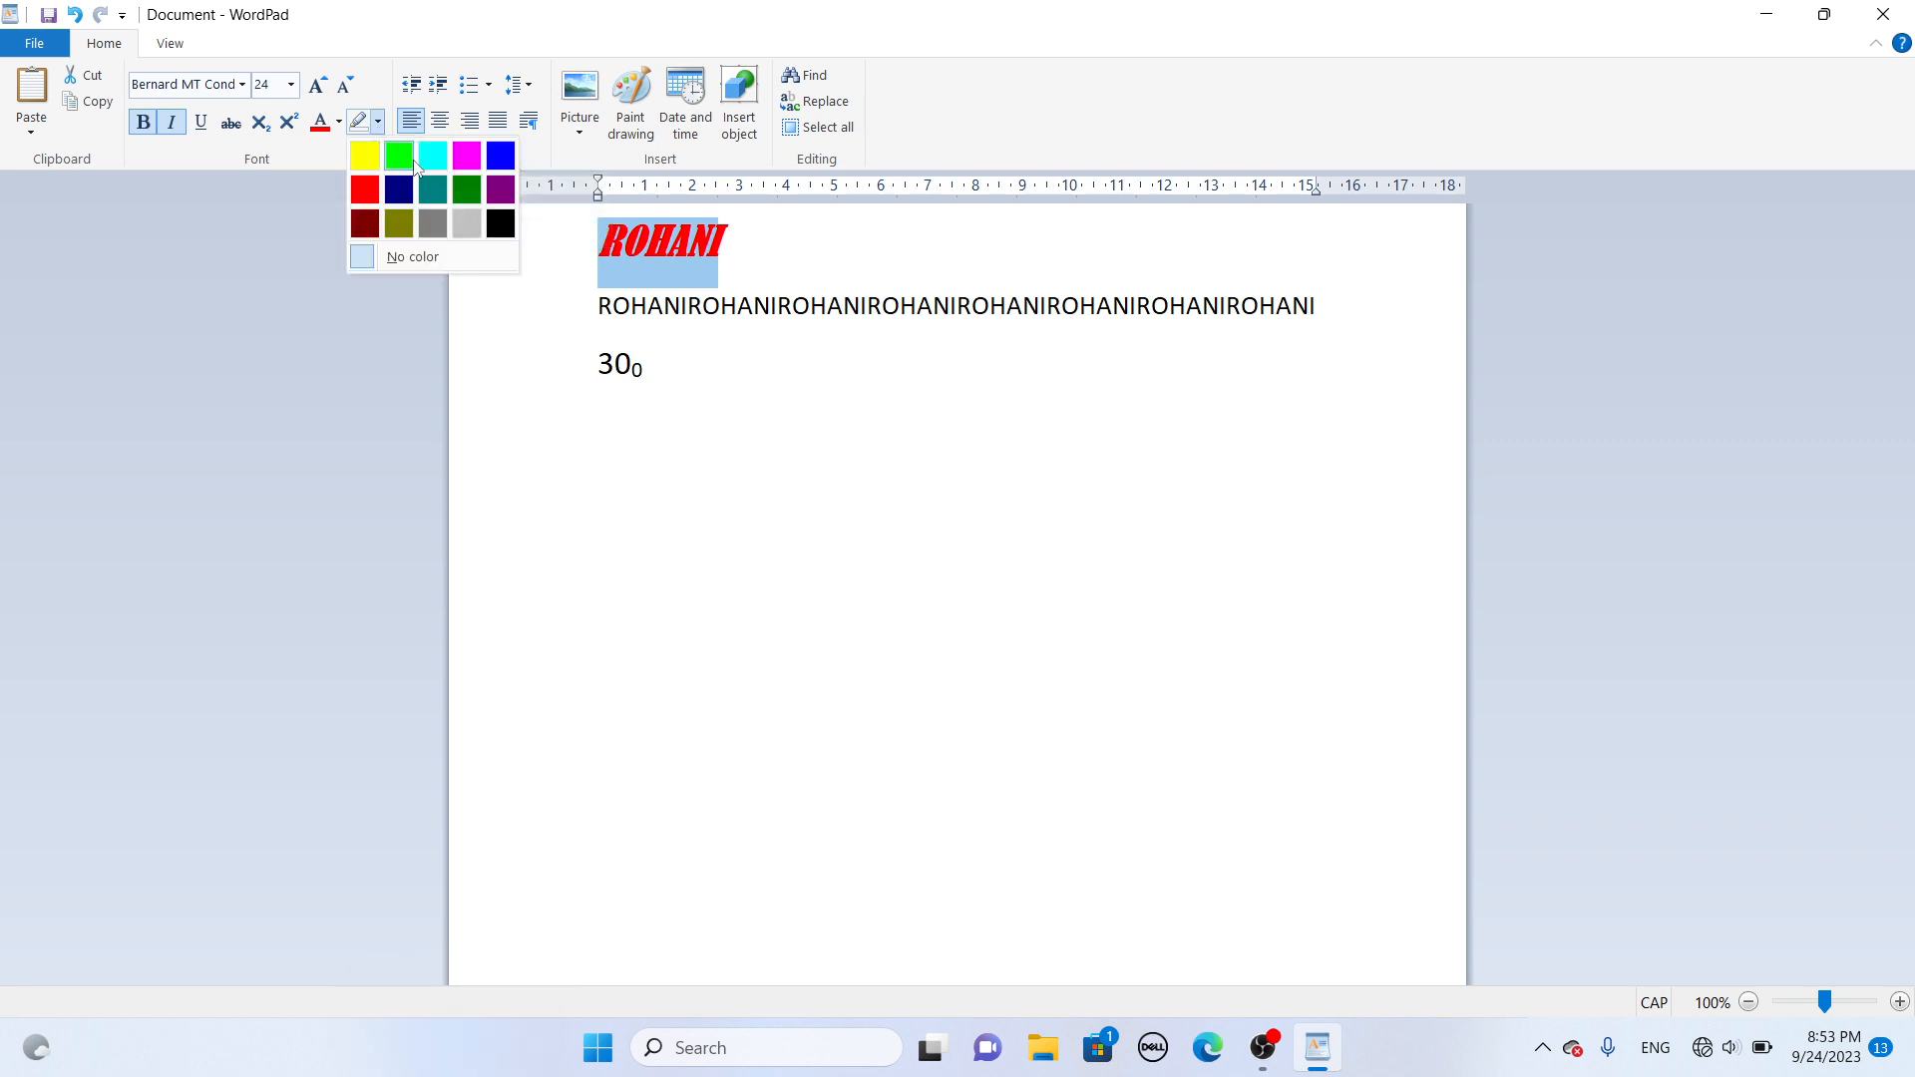
left_click(468, 159)
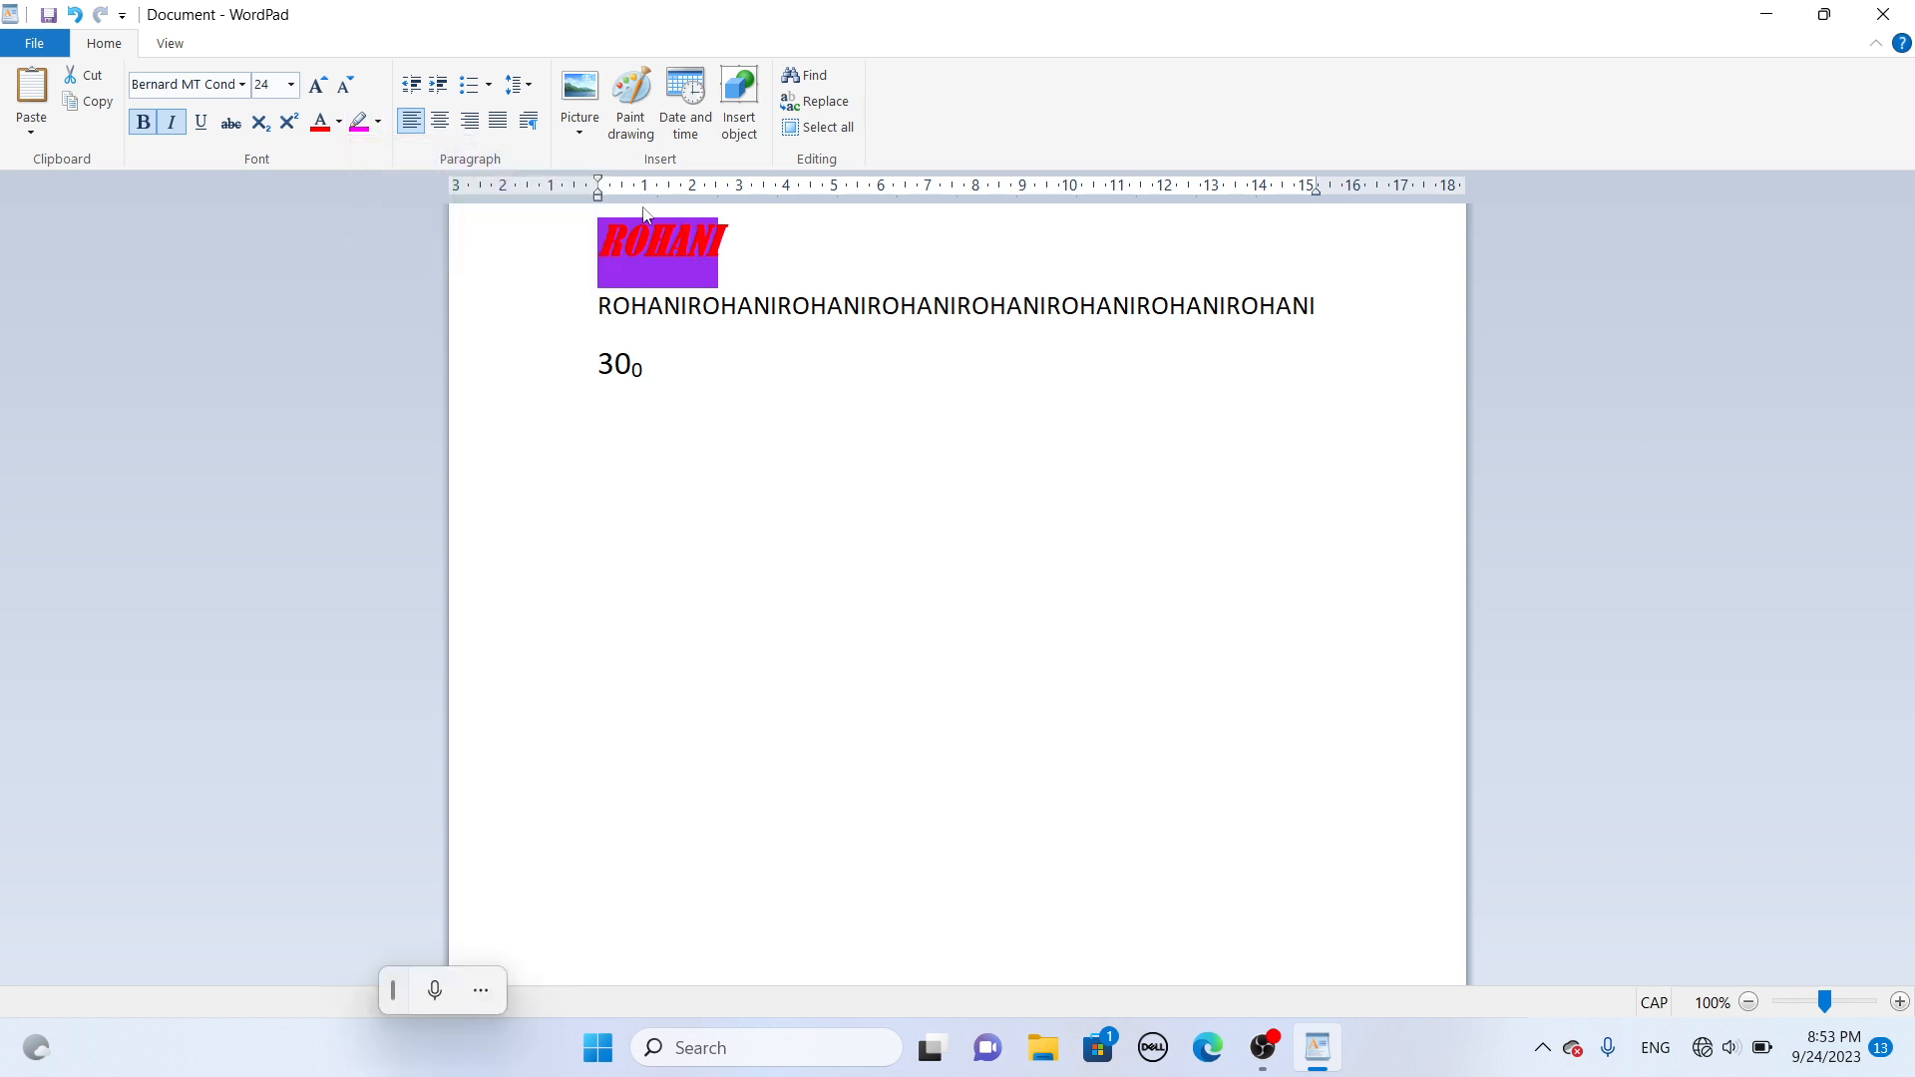
- Insert a tab before the first of the repeated names on the second line
left_click(765, 314)
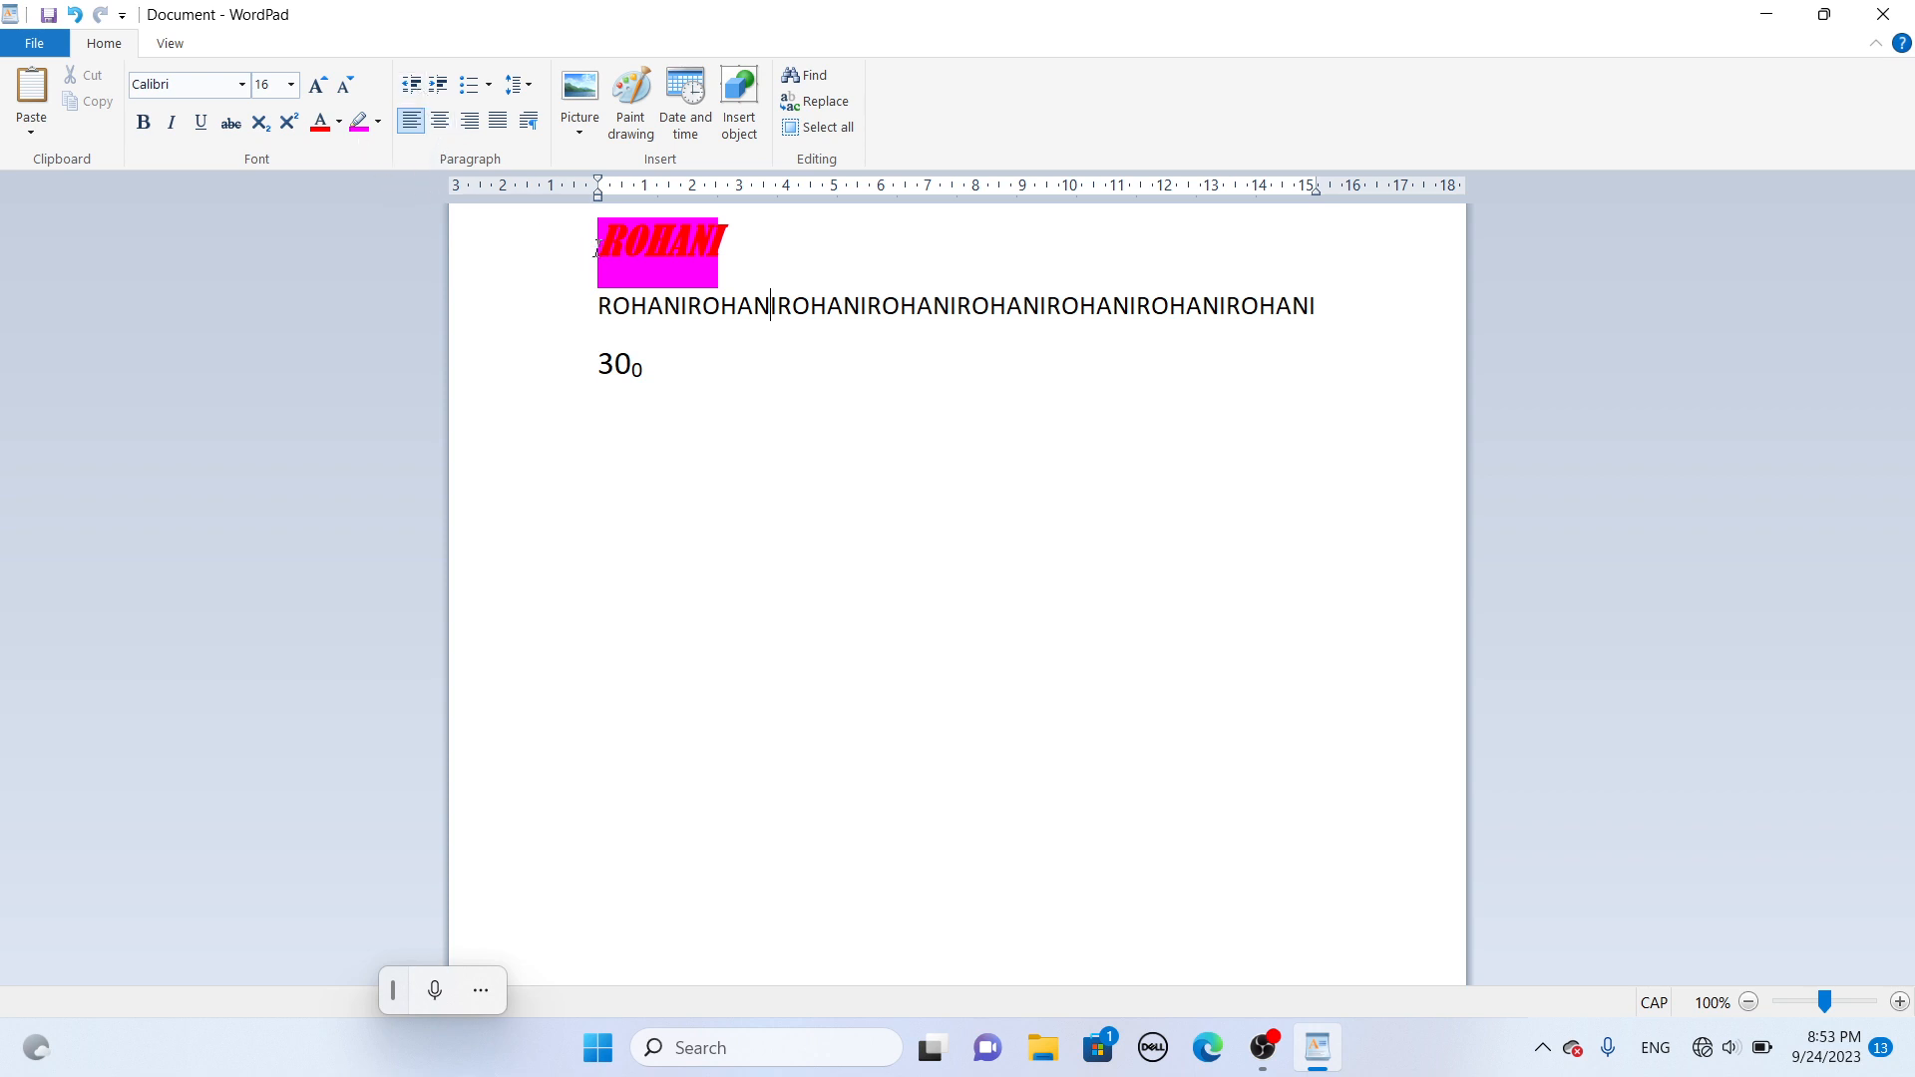
key("Home")
key("Tab")
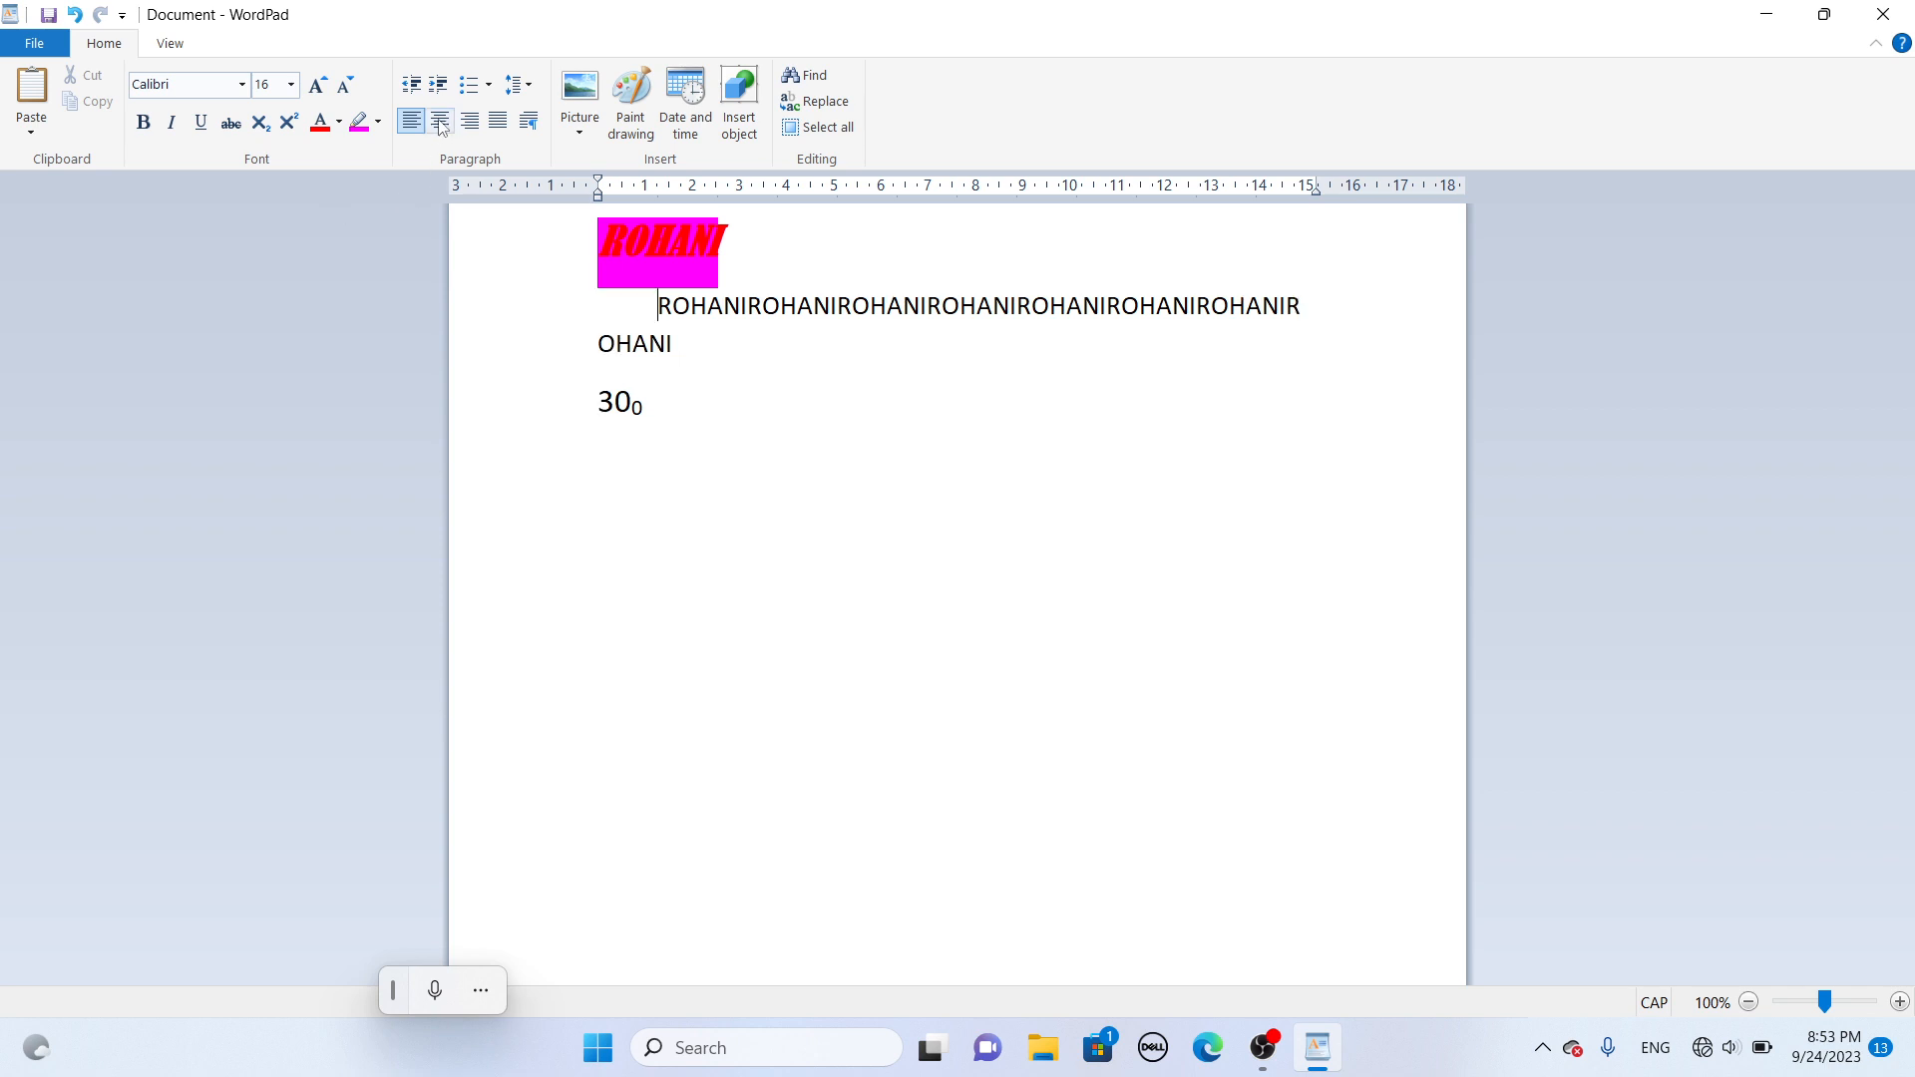
- Increase the indent of the repeated-names paragraph by three levels, and decrease it by three levels again
left_click(439, 85)
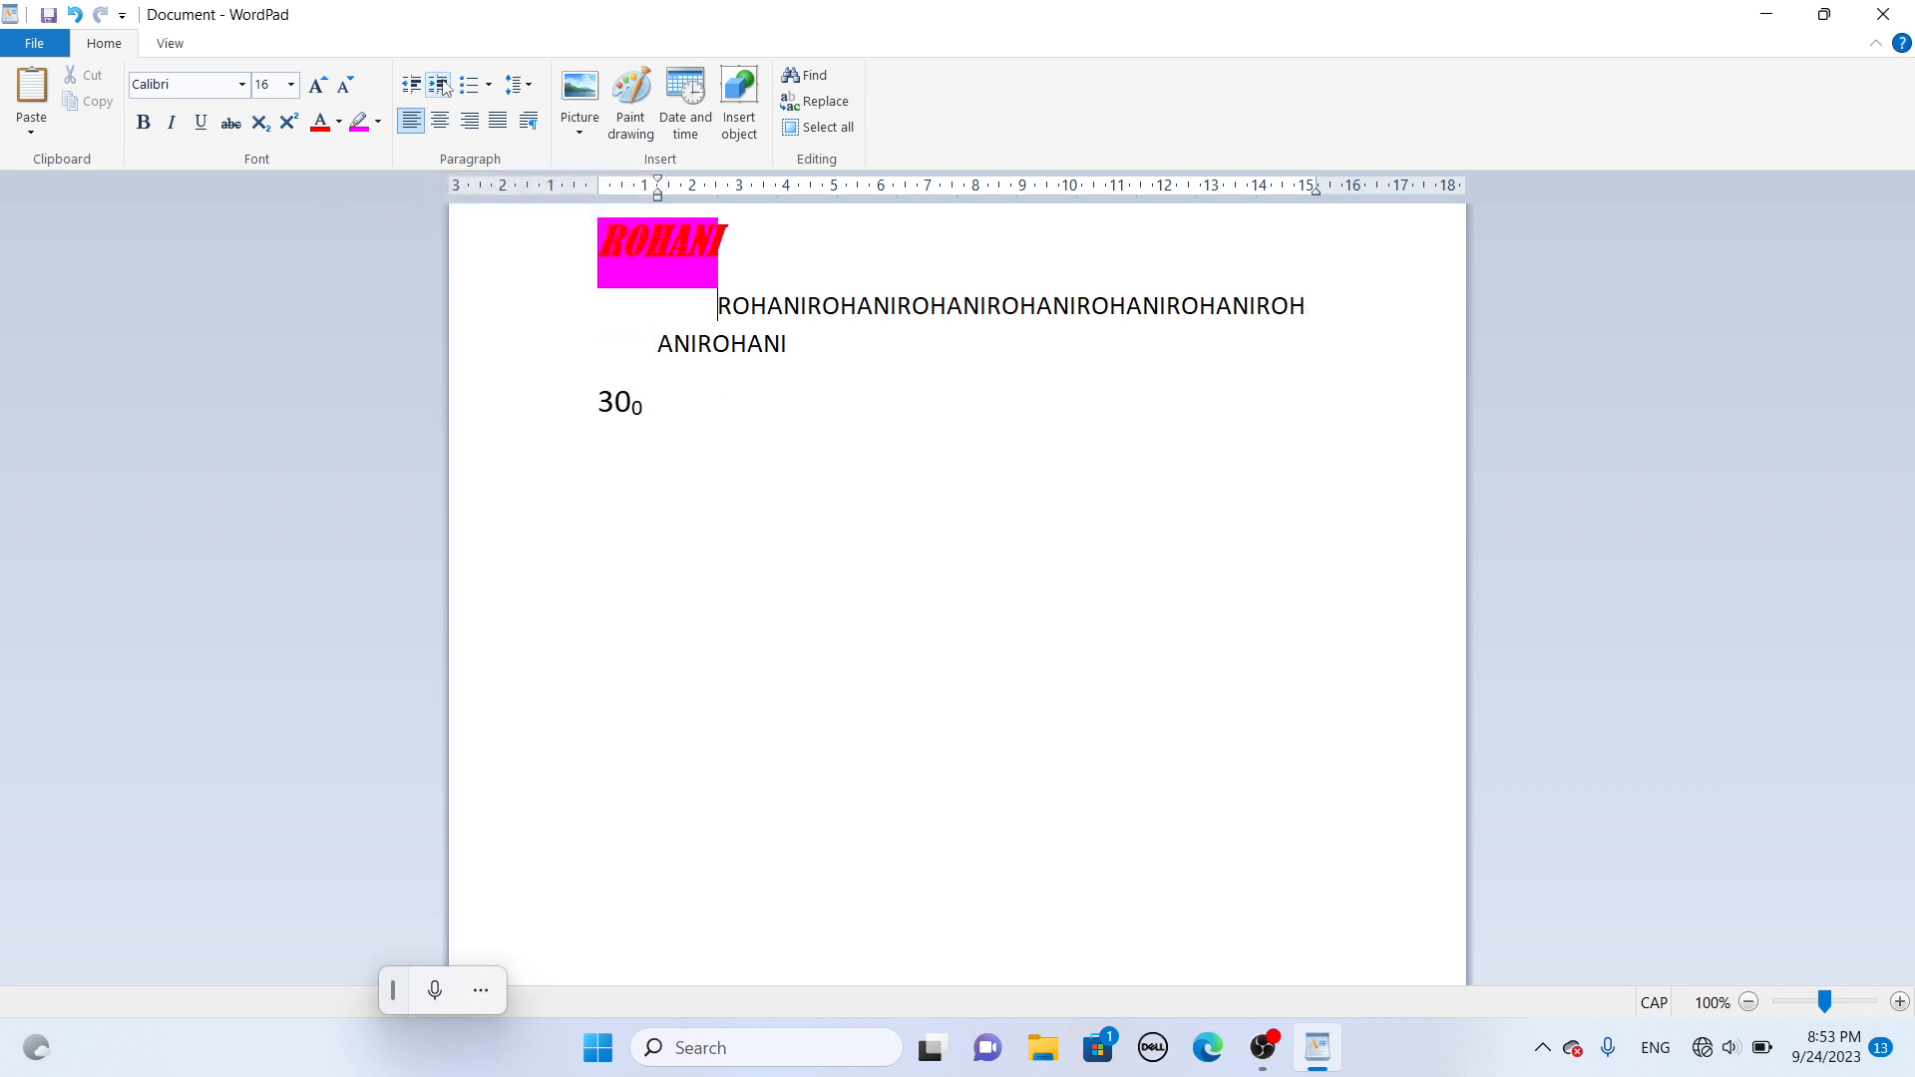
left_click(439, 84)
left_click(438, 85)
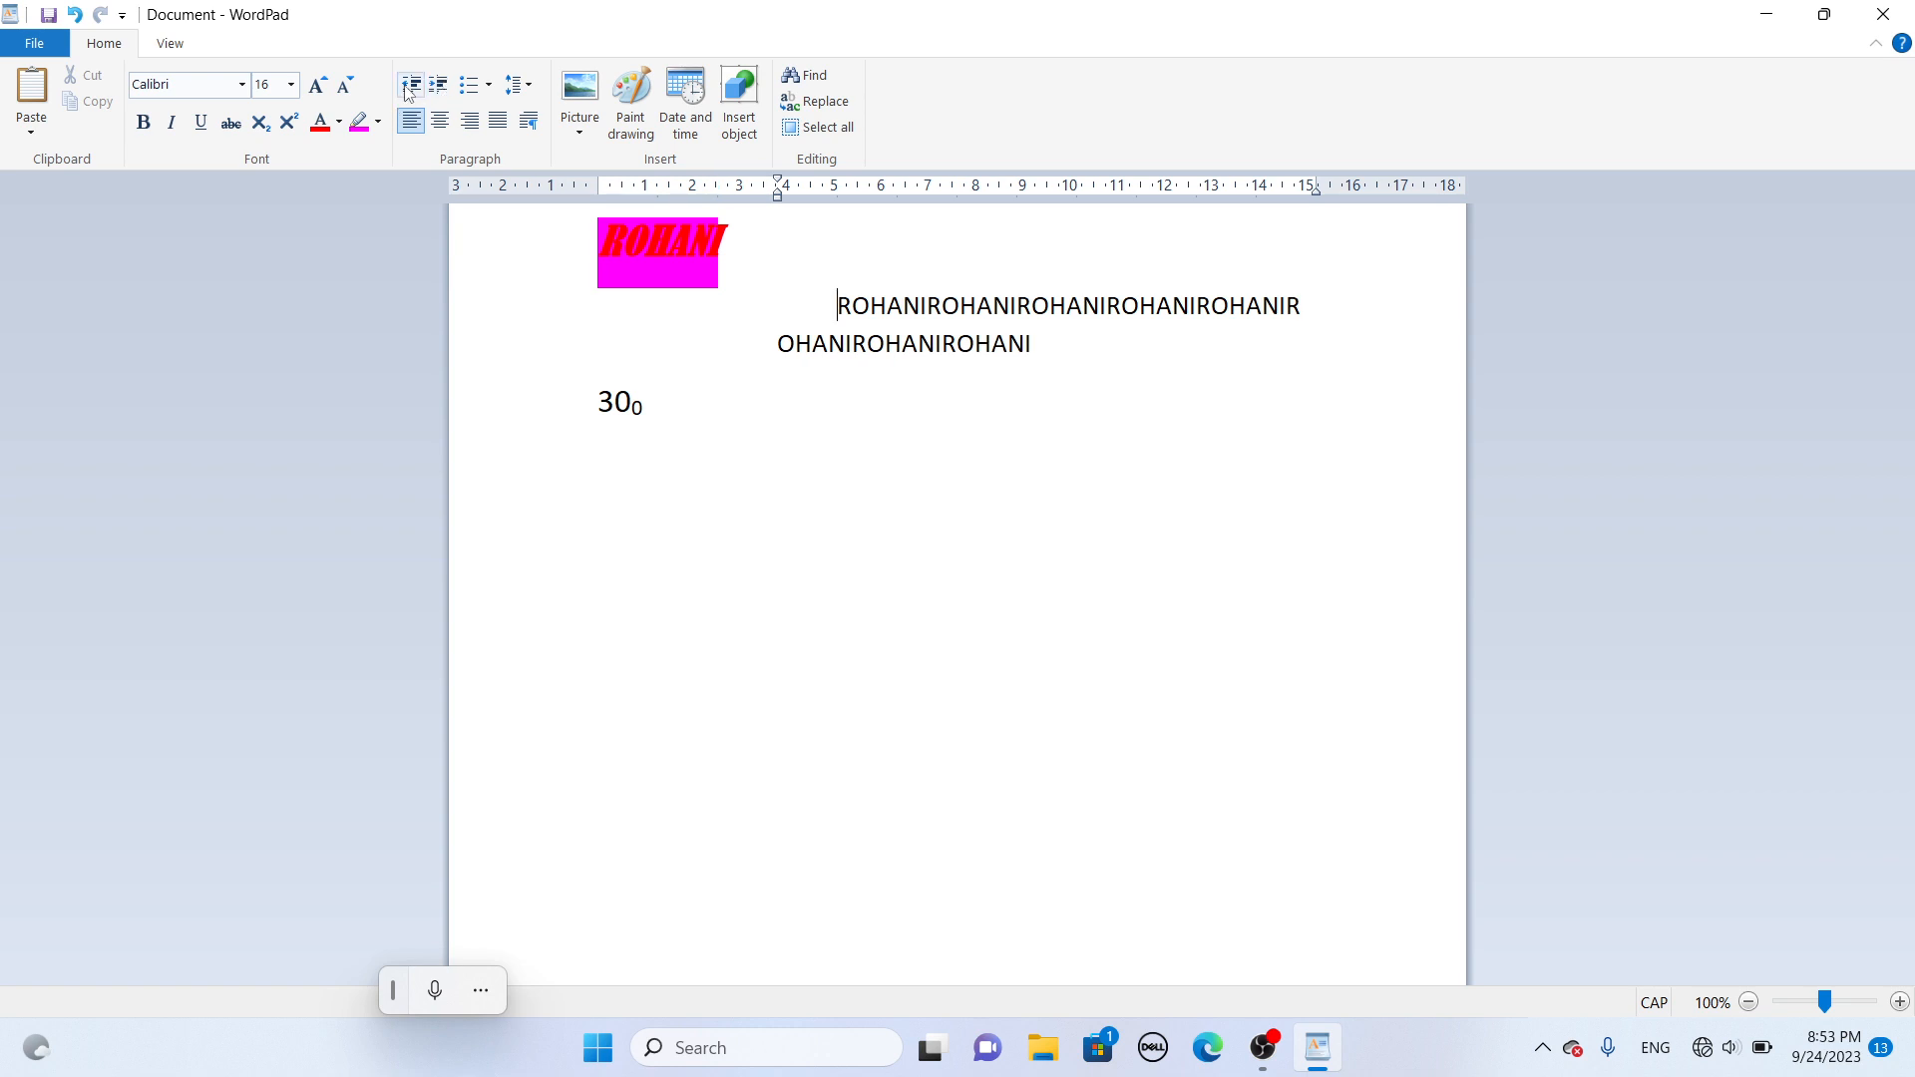
left_click(409, 87)
left_click(409, 87)
left_click(409, 86)
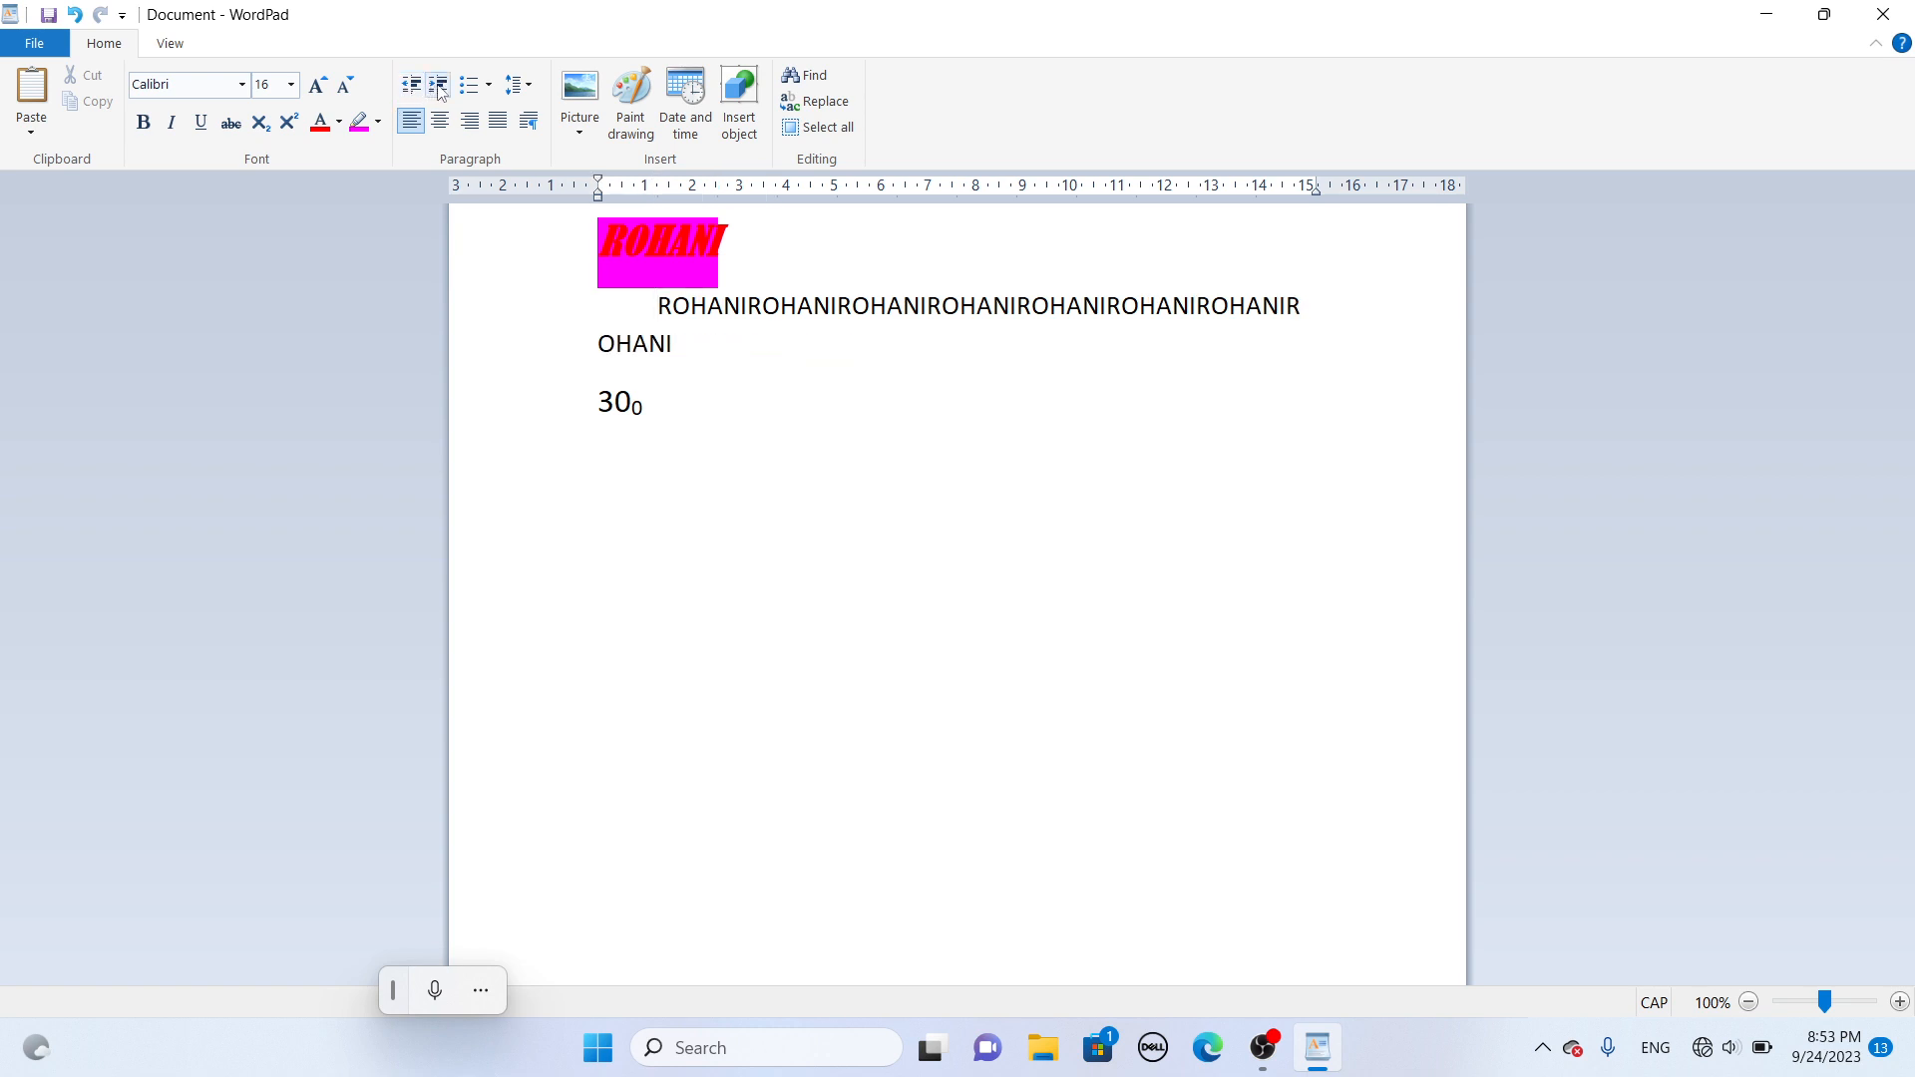
- Increase the indent of the repeated-names paragraph by four levels, and decrease it by two levels
left_click(439, 87)
left_click(439, 87)
left_click(439, 87)
left_click(439, 87)
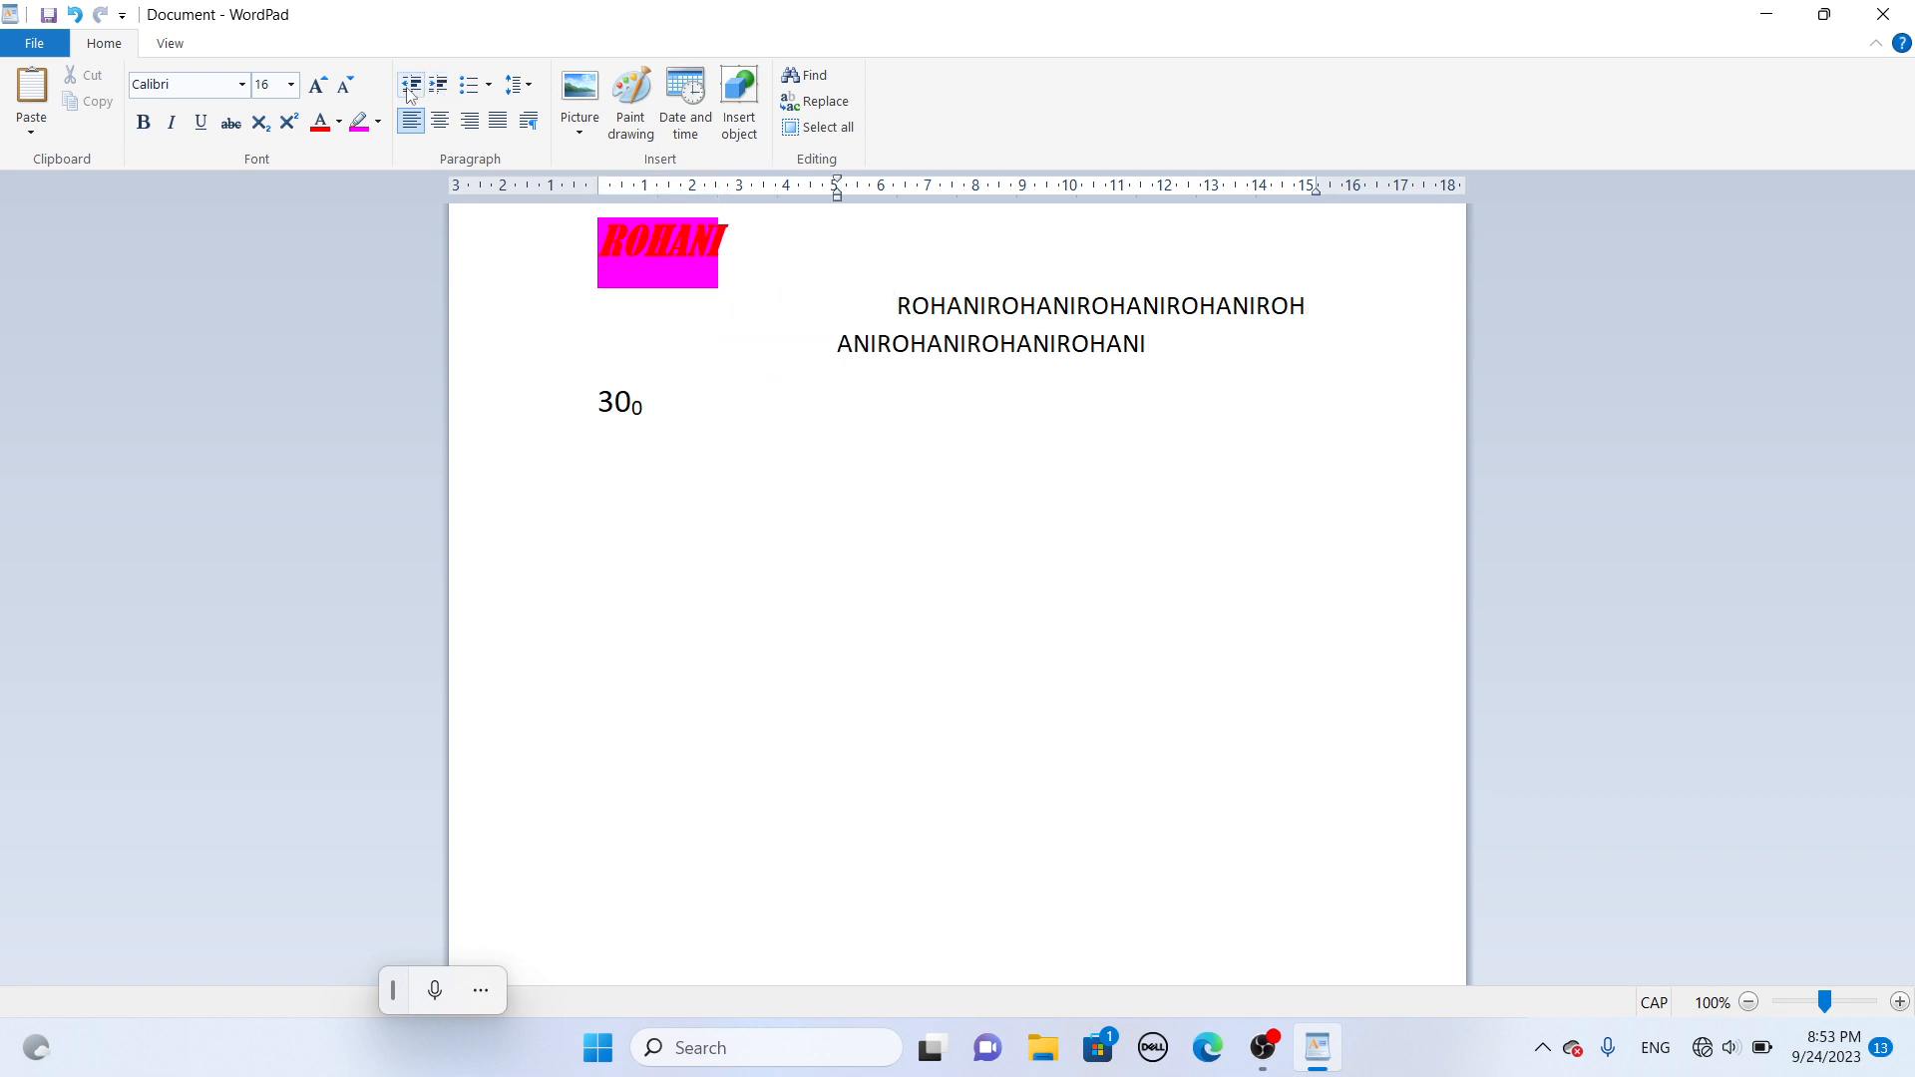
left_click(409, 87)
left_click(409, 87)
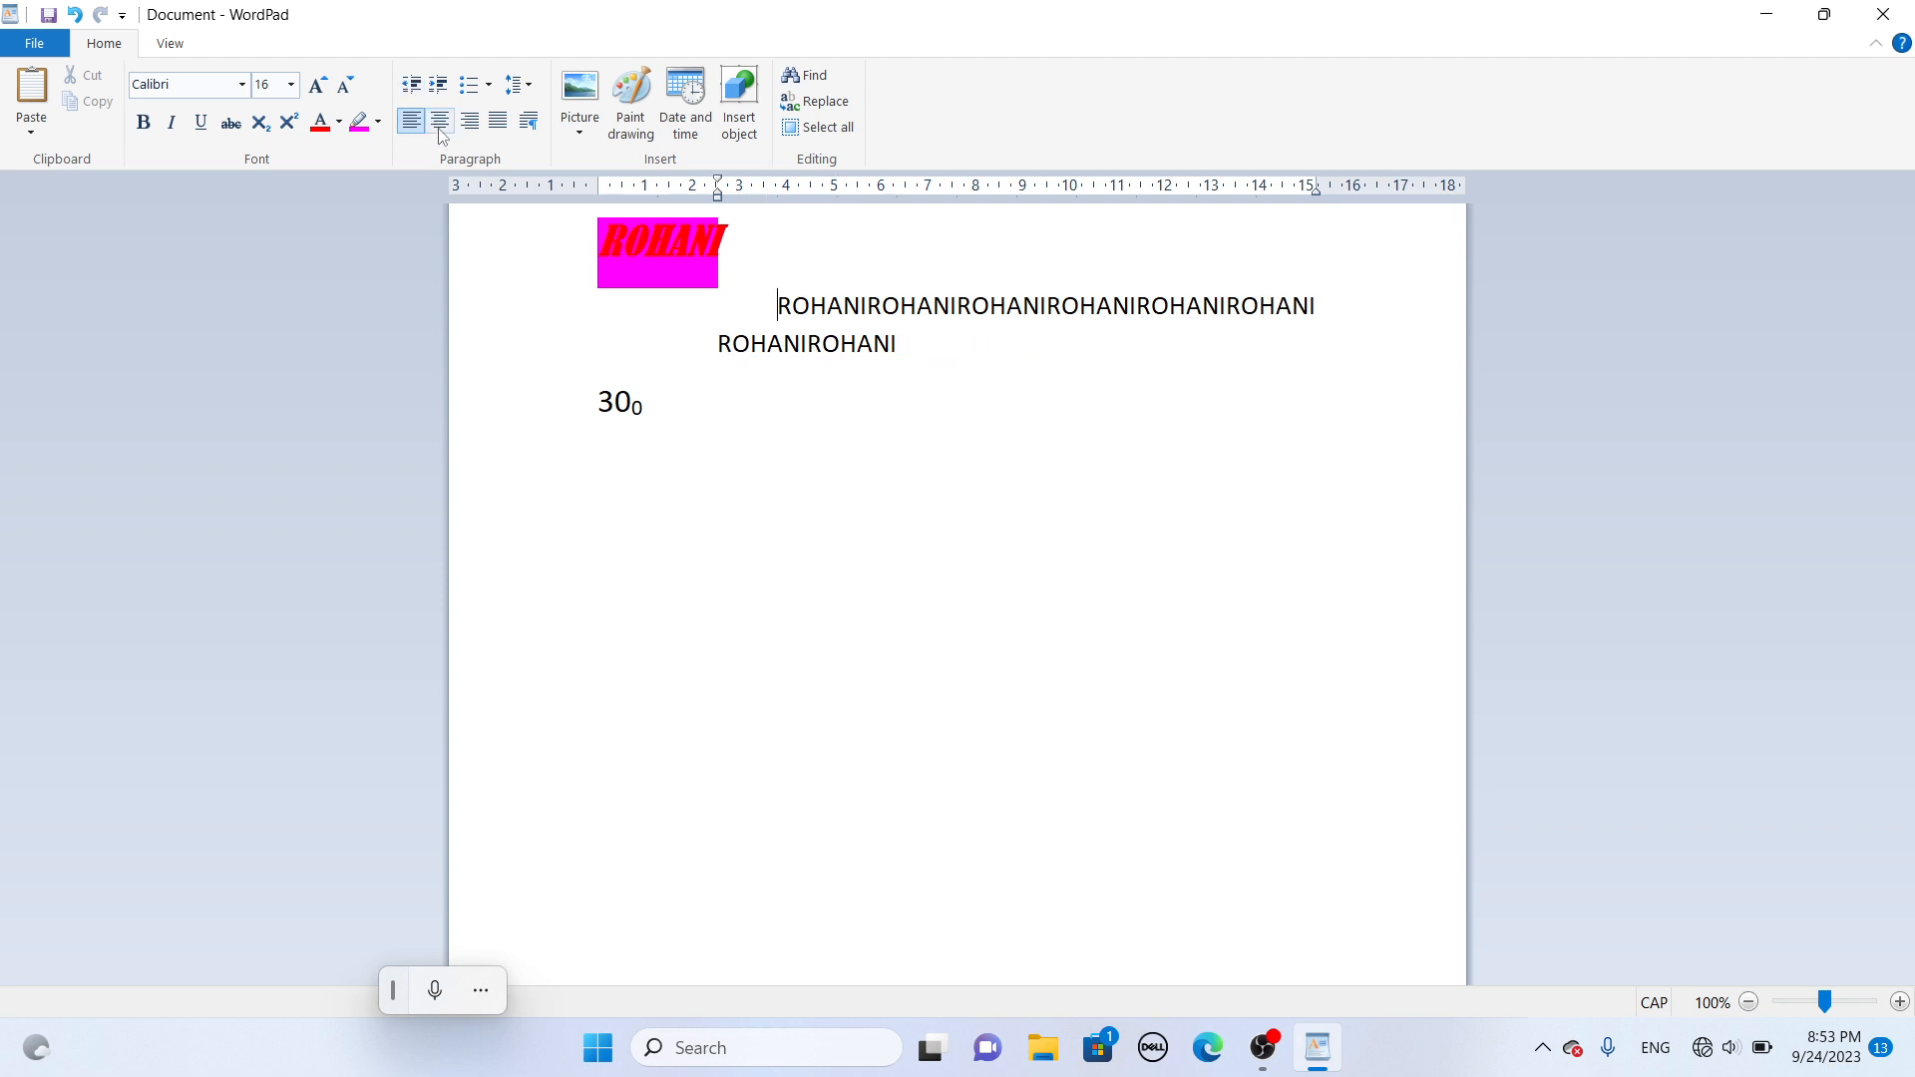
- Alternate the repeated-names paragraph between centre and right alignment, finishing with right alignment
left_click_drag(776, 303, 867, 369)
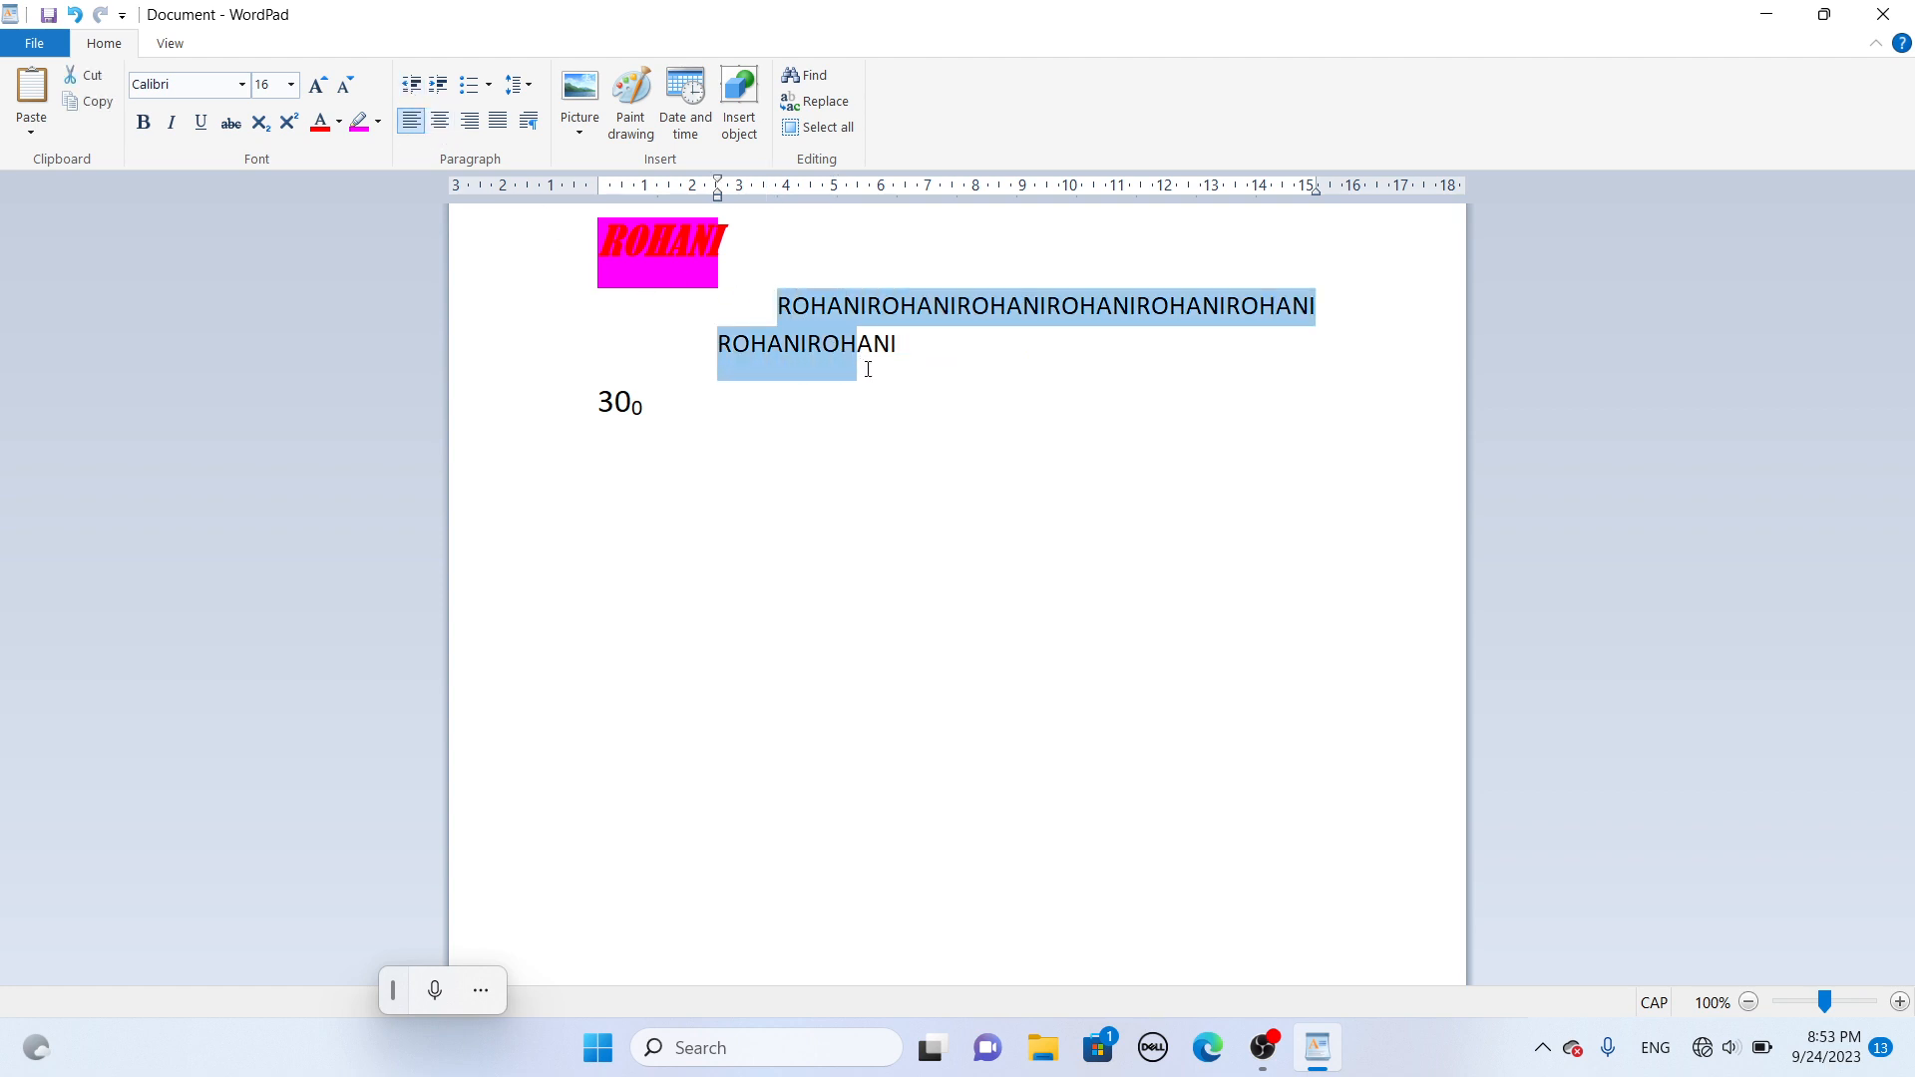
left_click(440, 121)
left_click(468, 121)
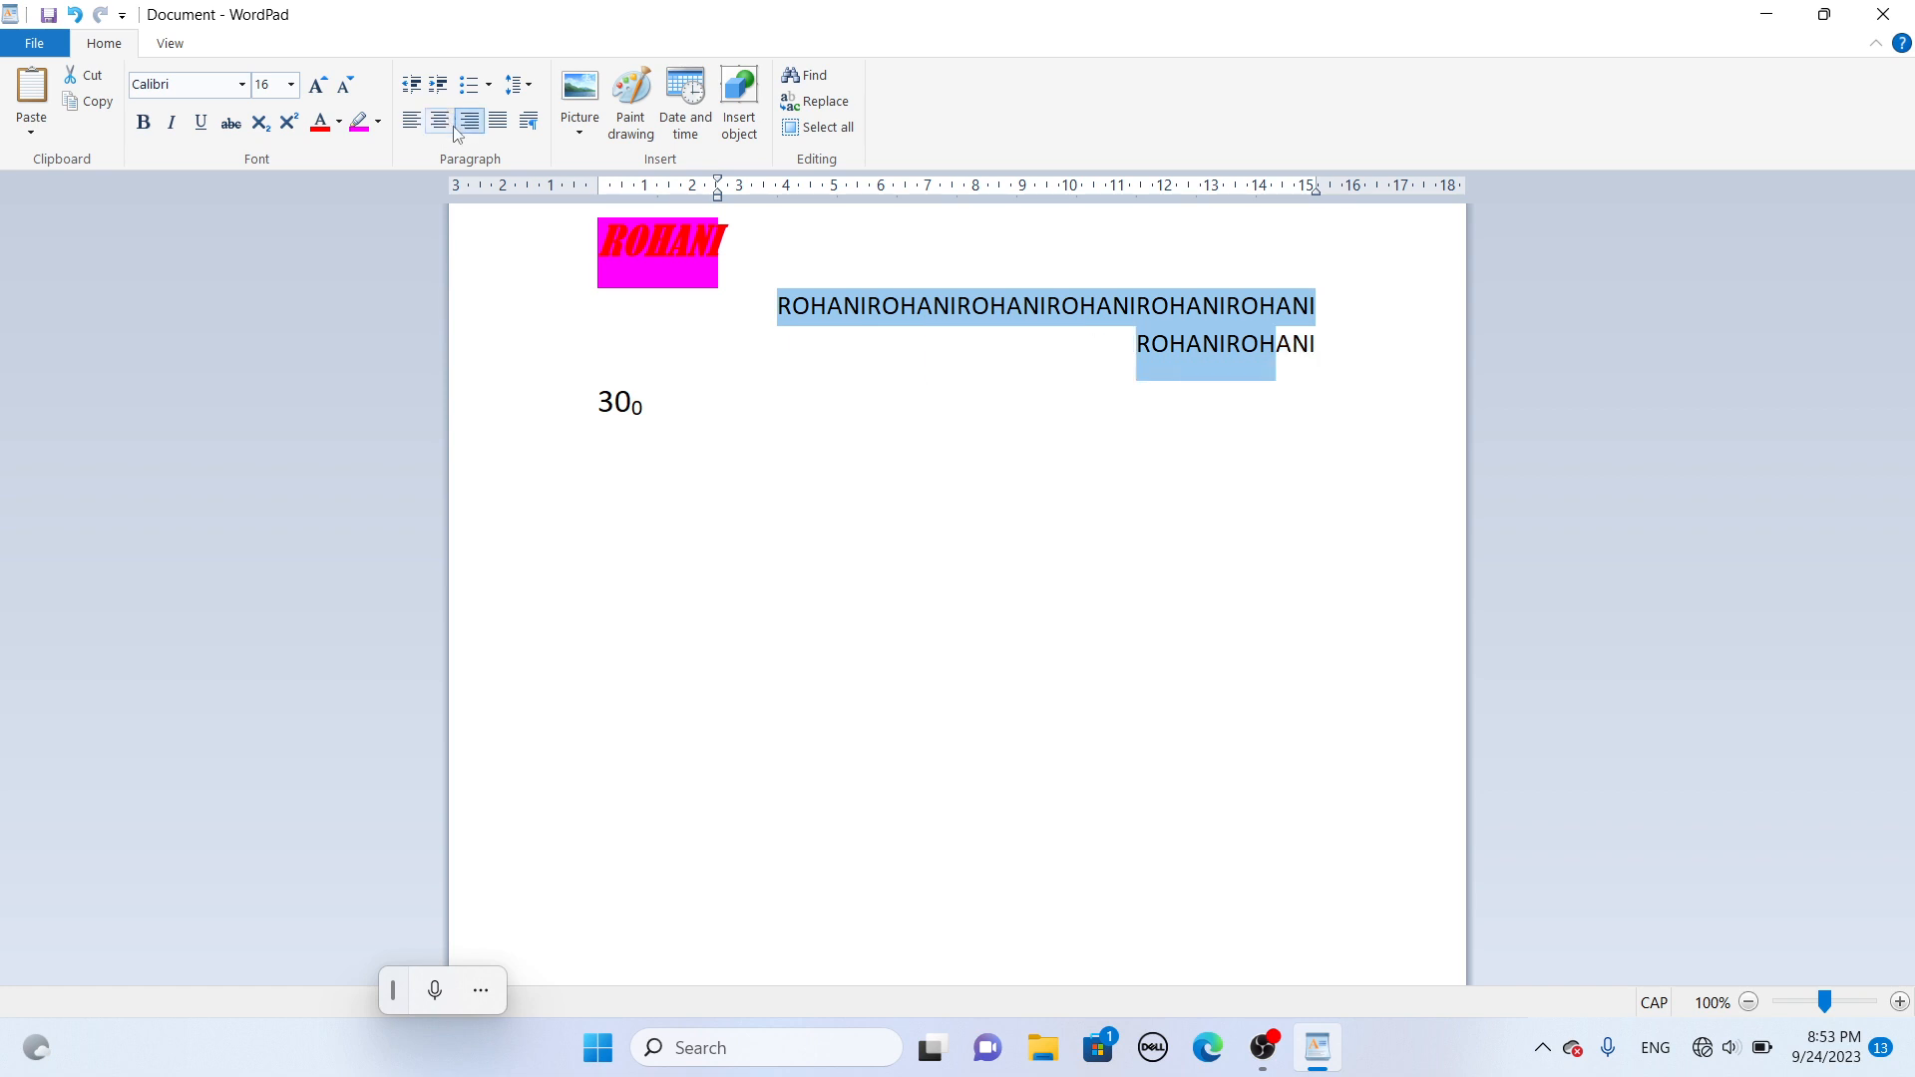
left_click(444, 121)
left_click(462, 123)
- Minimise WordPad, search Windows for "WO" and open Word with a blank document
left_click(1768, 24)
left_click(678, 1047)
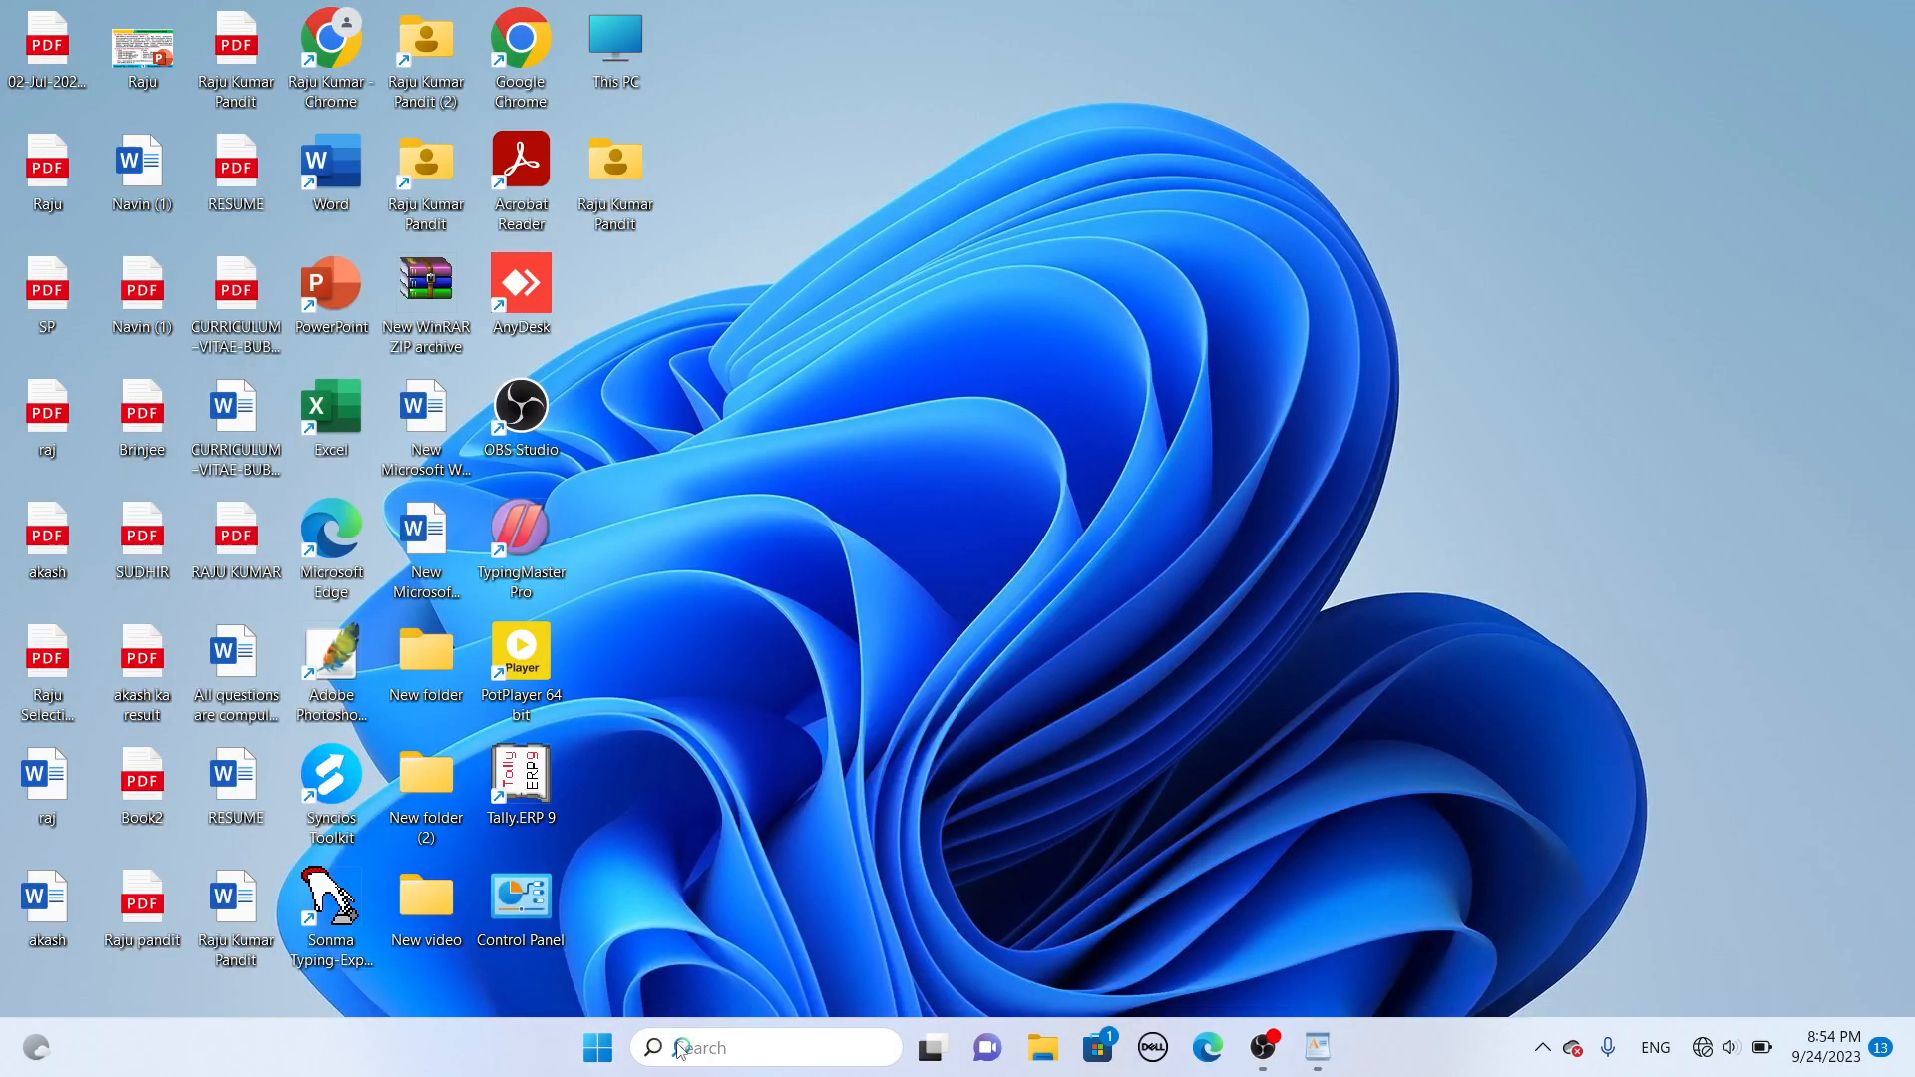
type("WO")
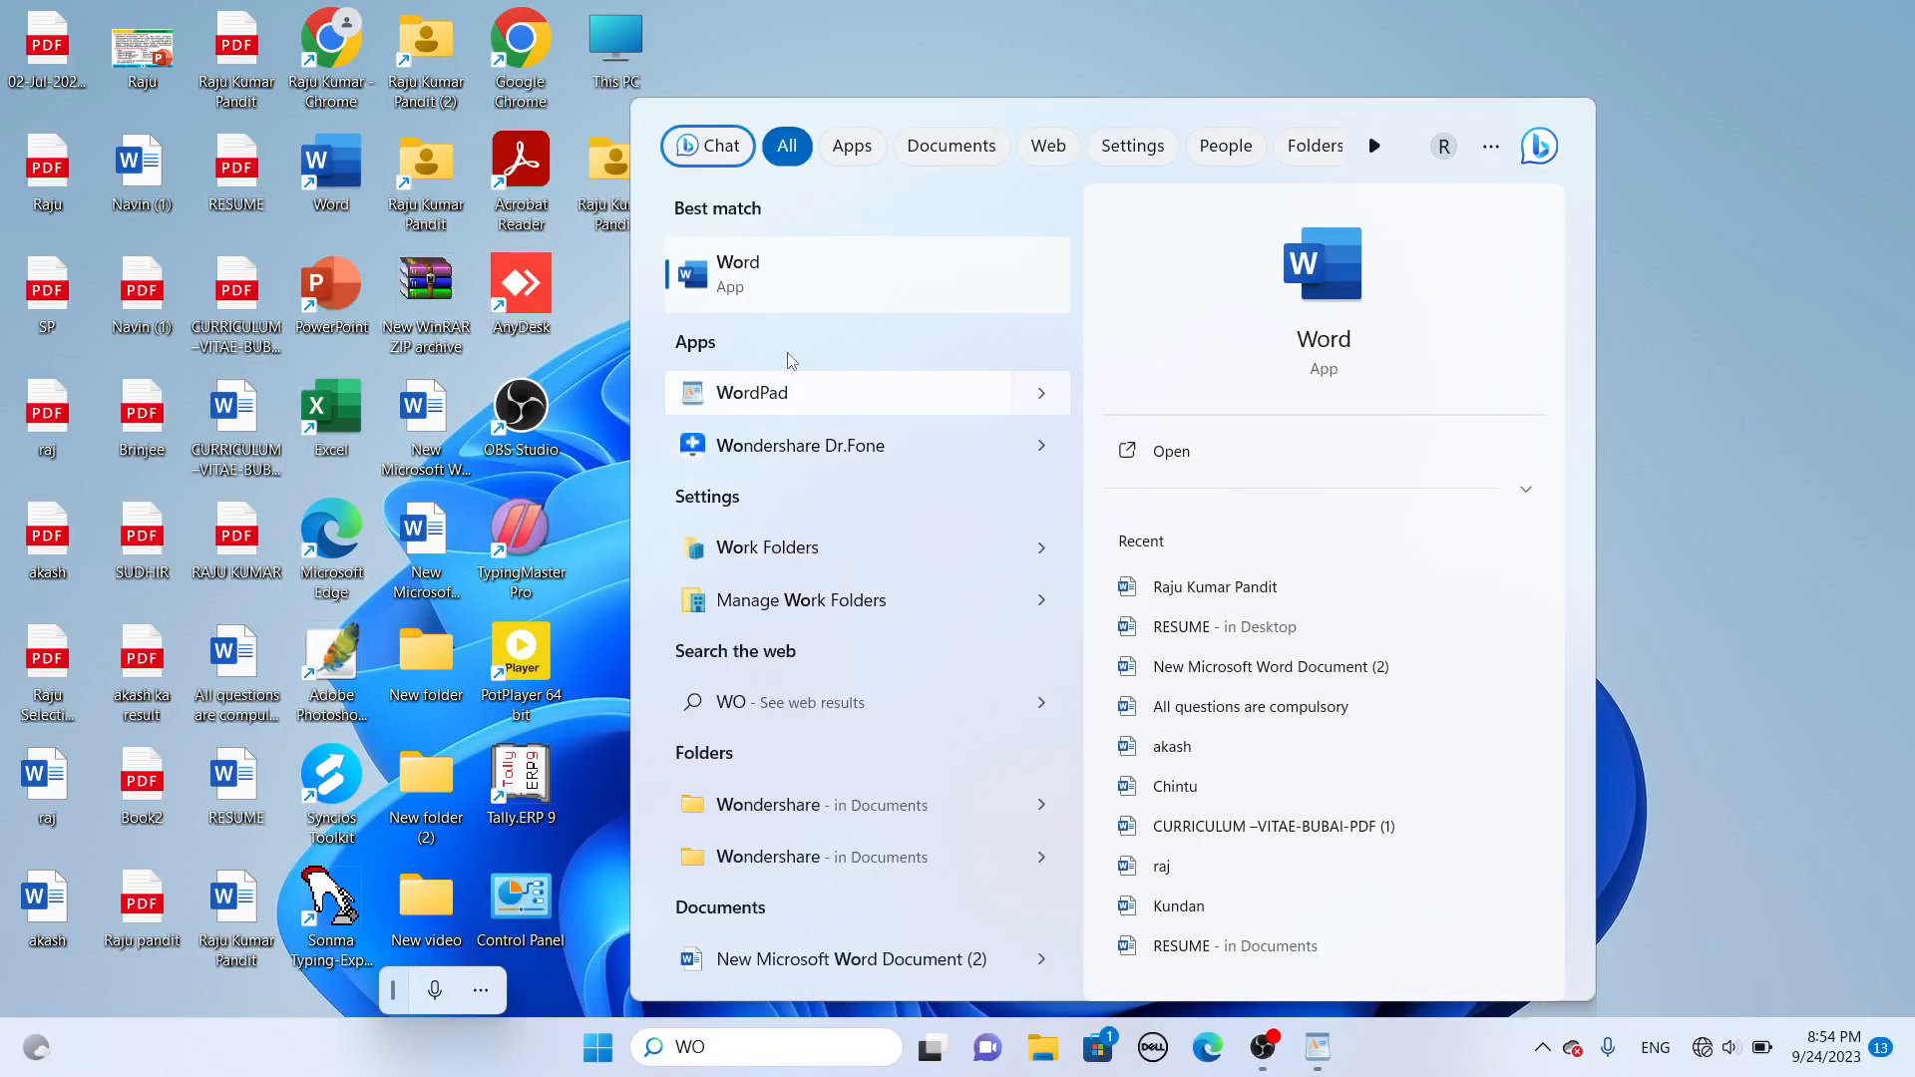
left_click(798, 275)
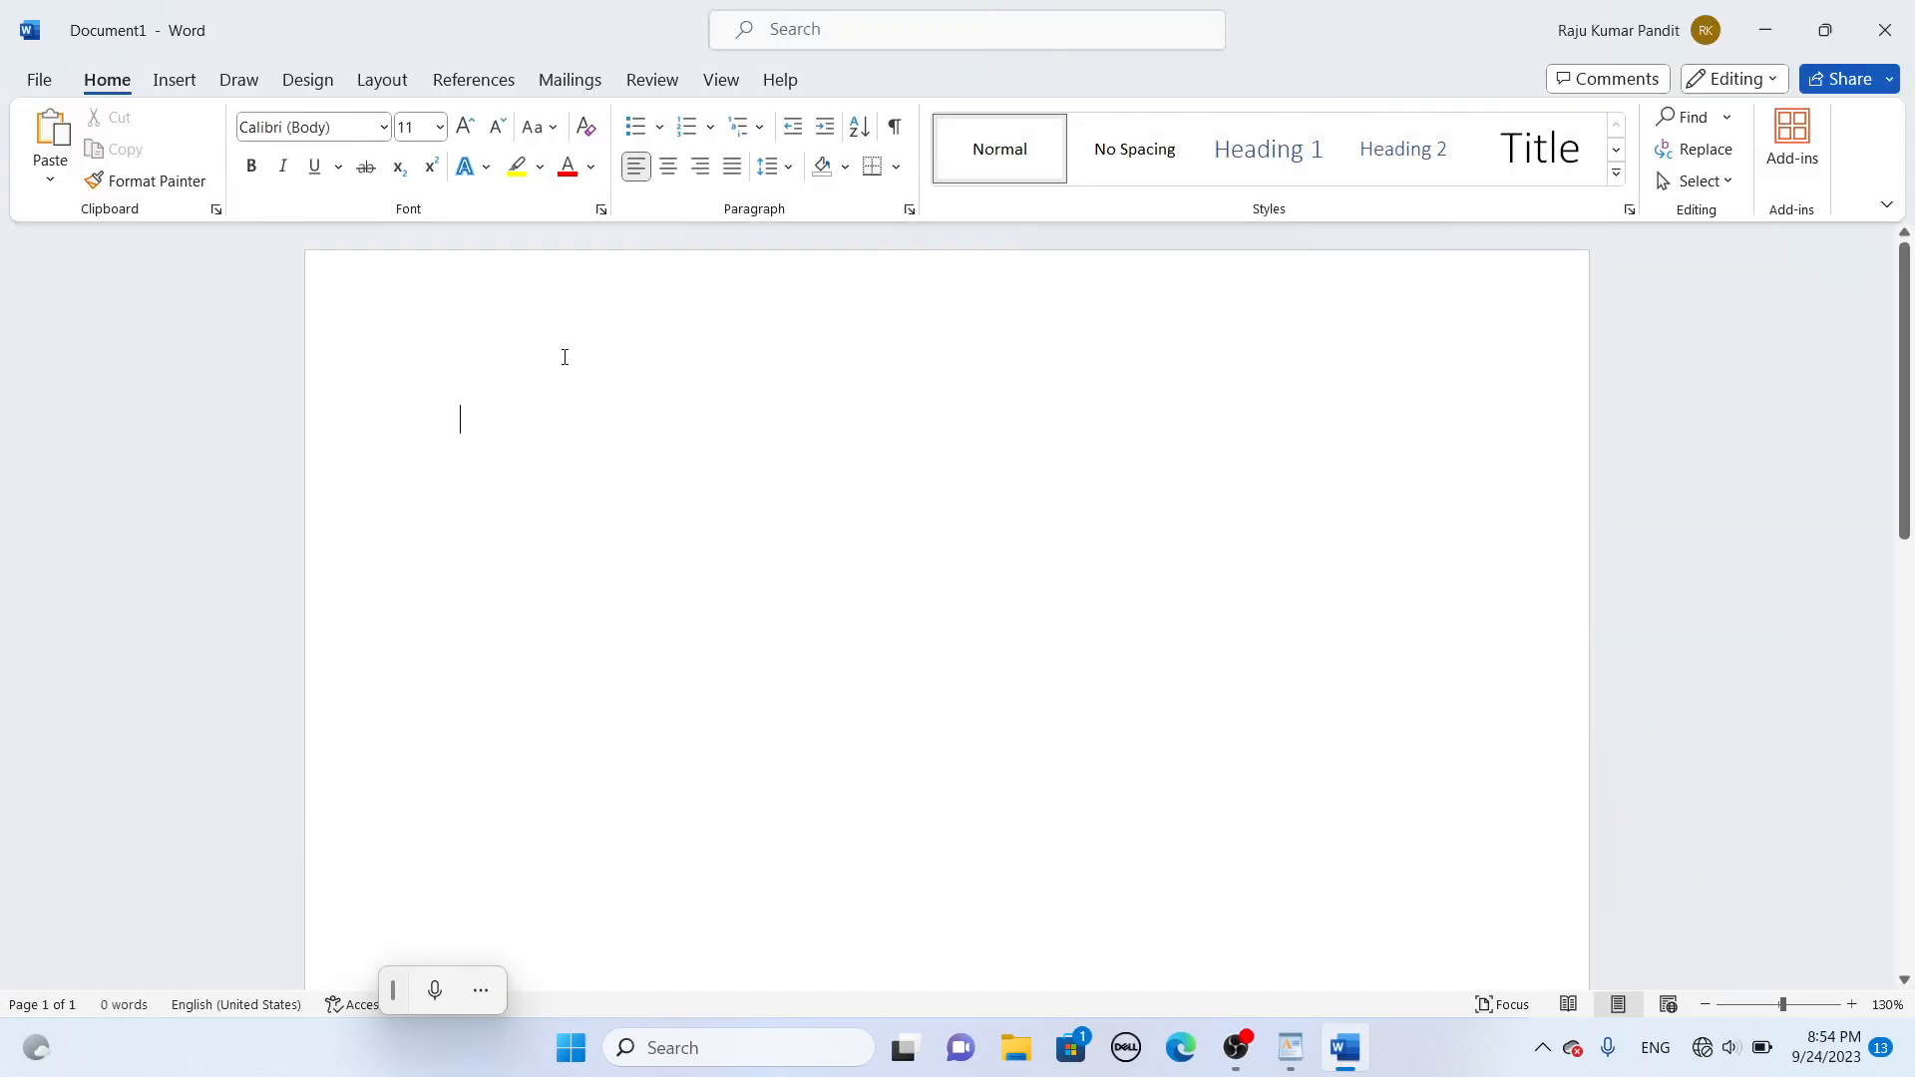
- Generate sample paragraphs in the blank Word document with =RAND()
type("=")
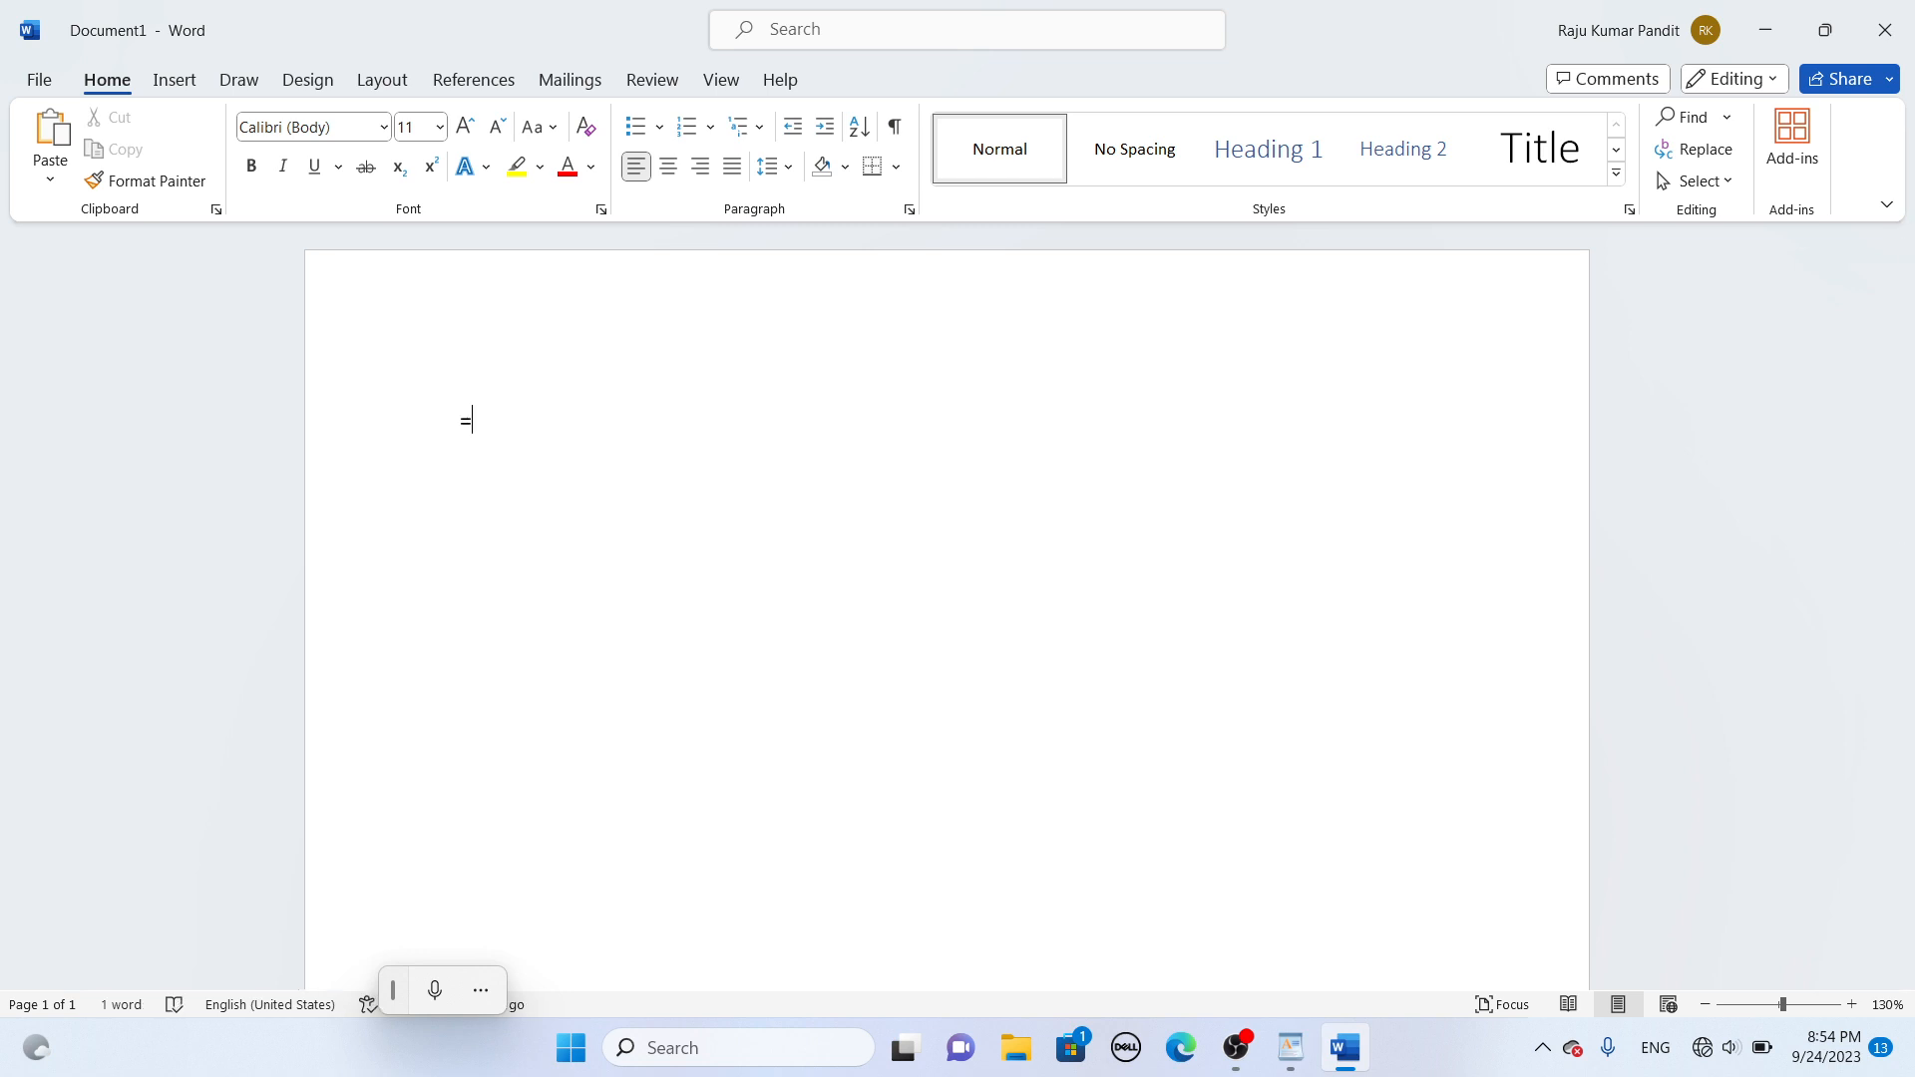
type("RAND")
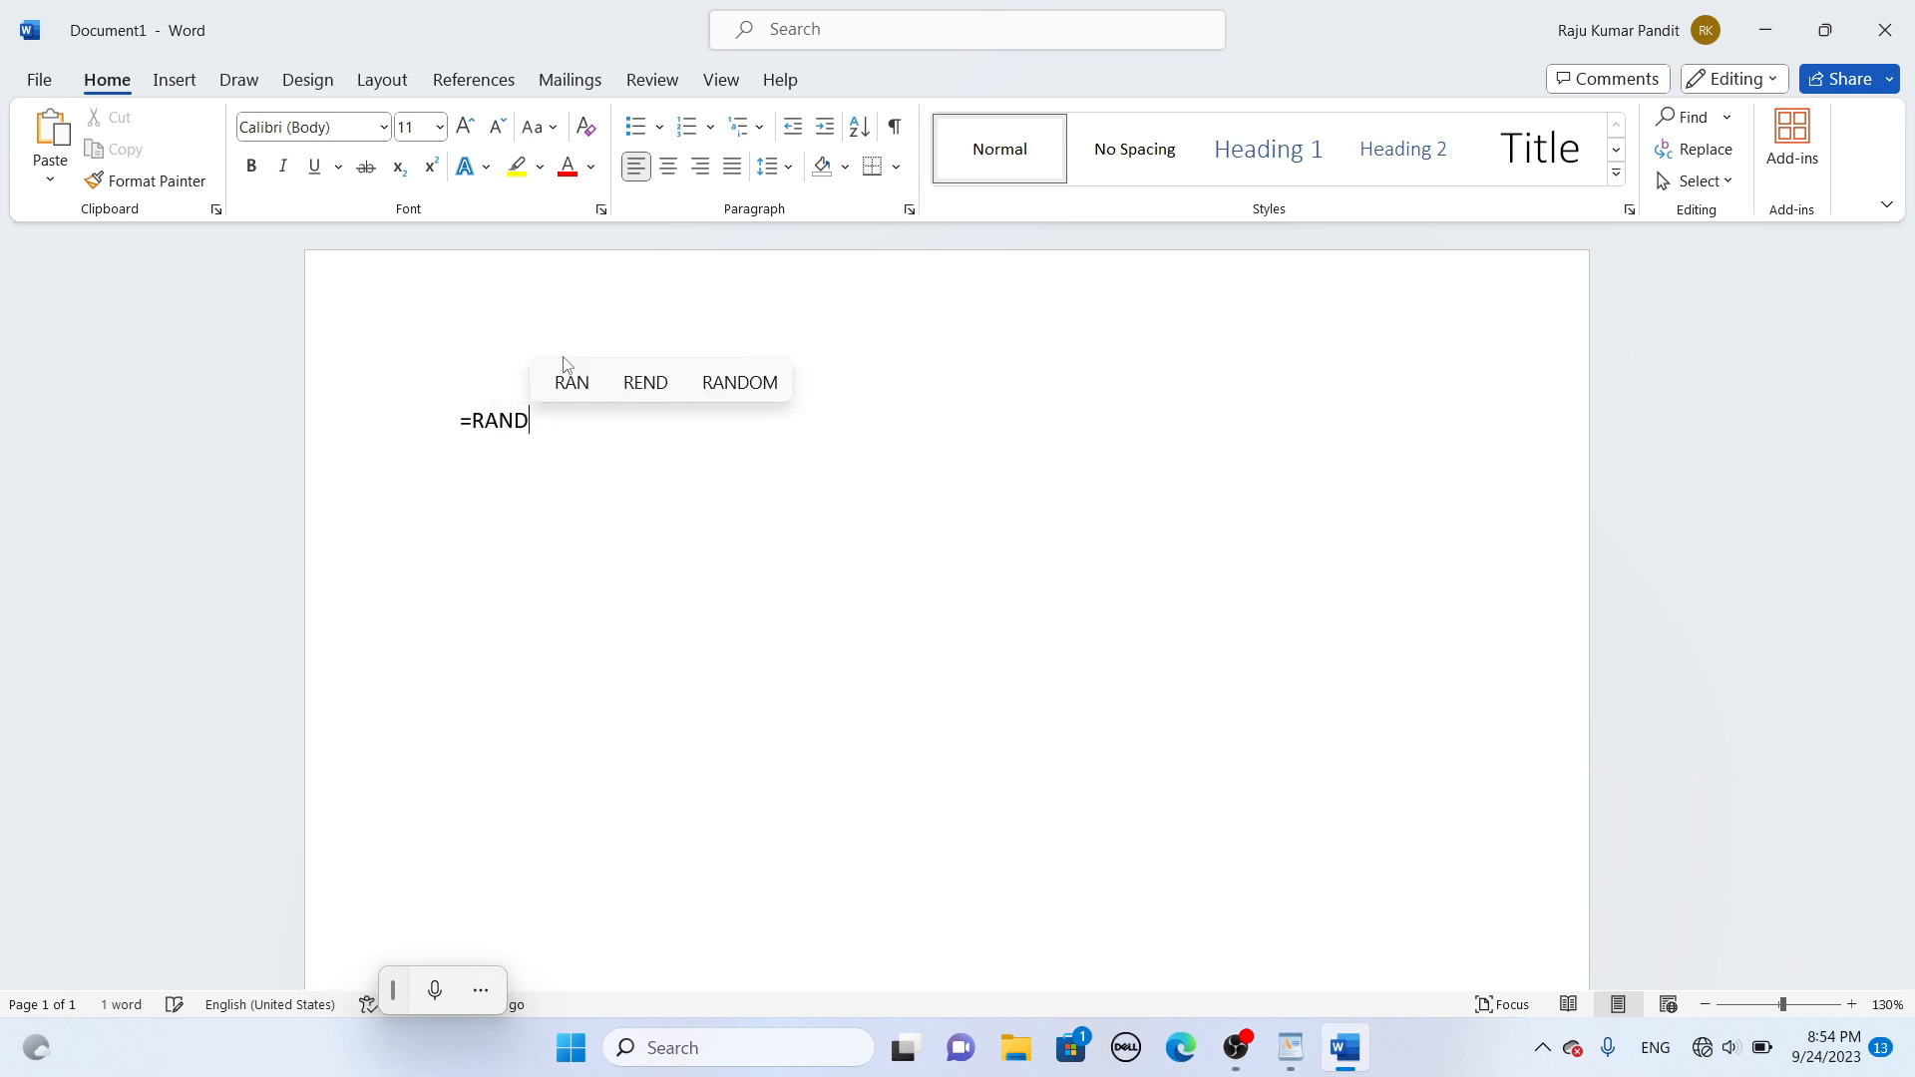
type("(")
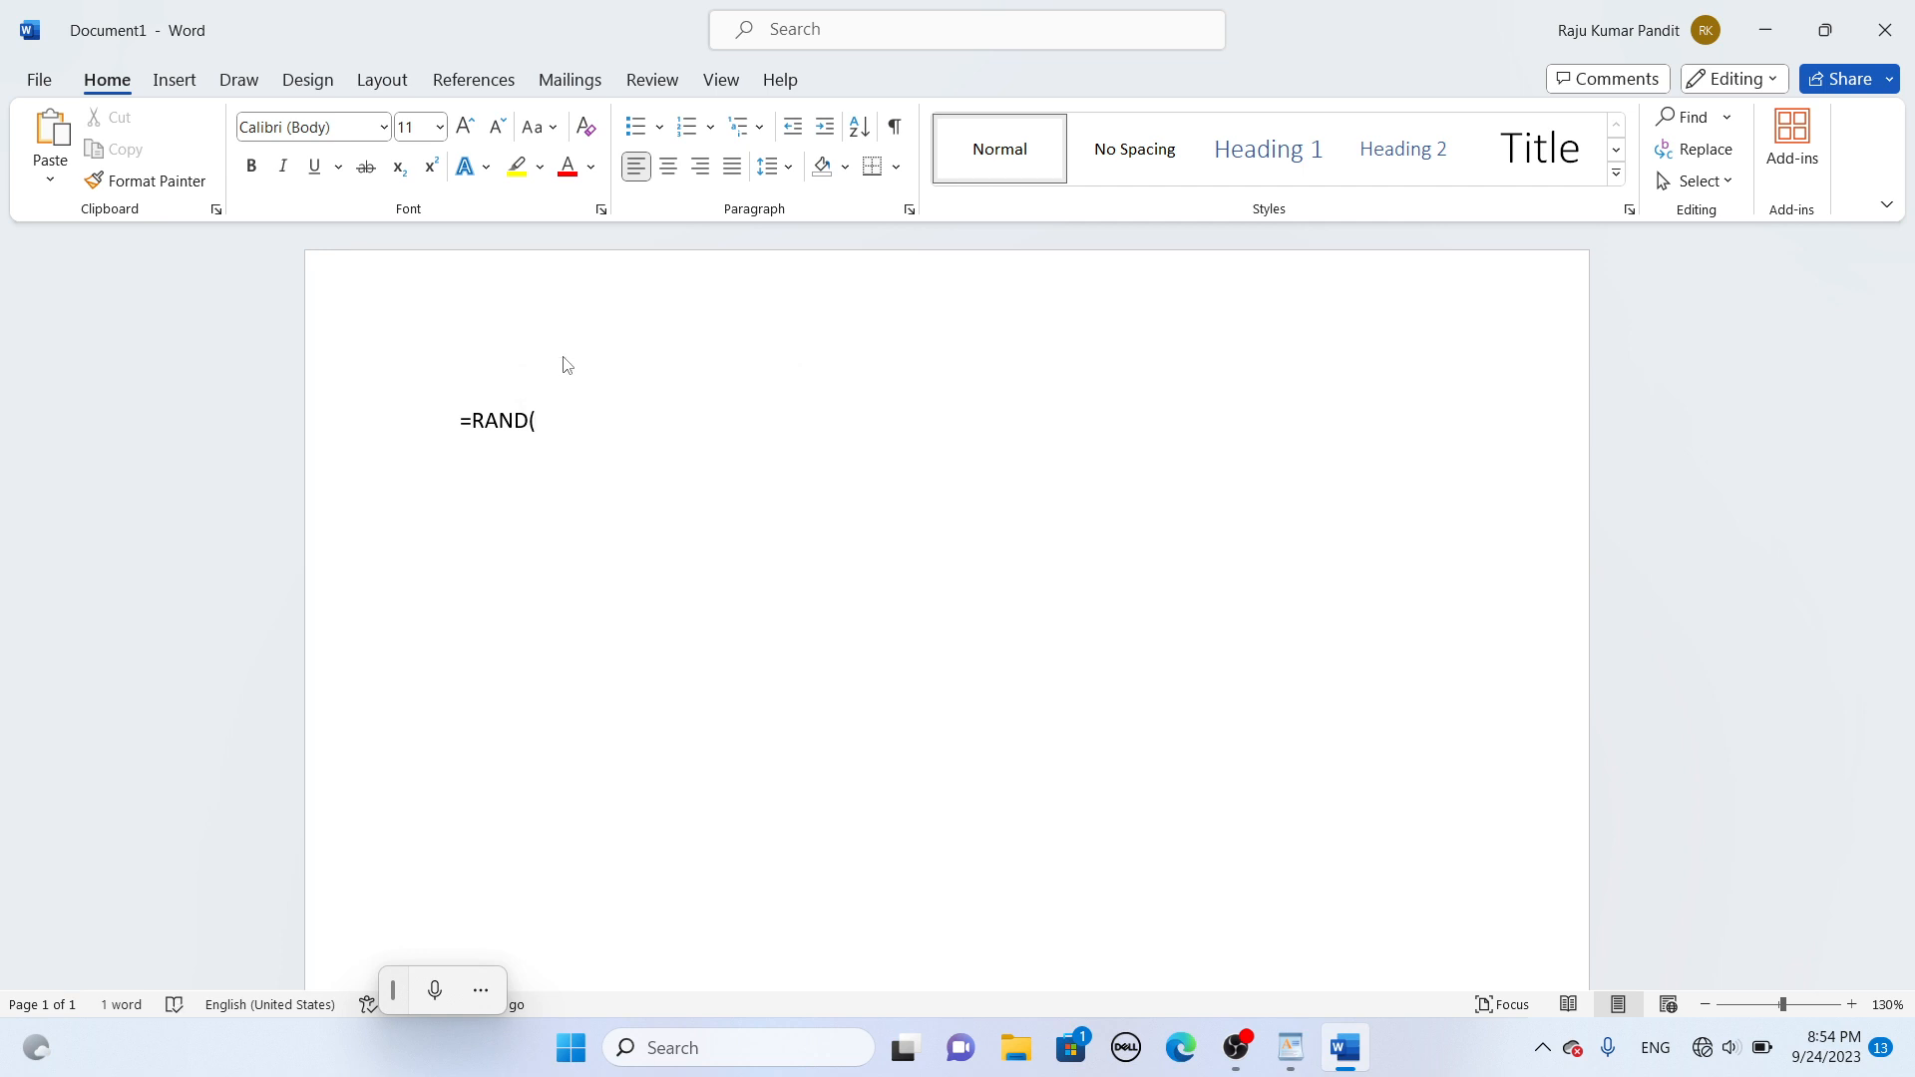
type(")")
key("Return")
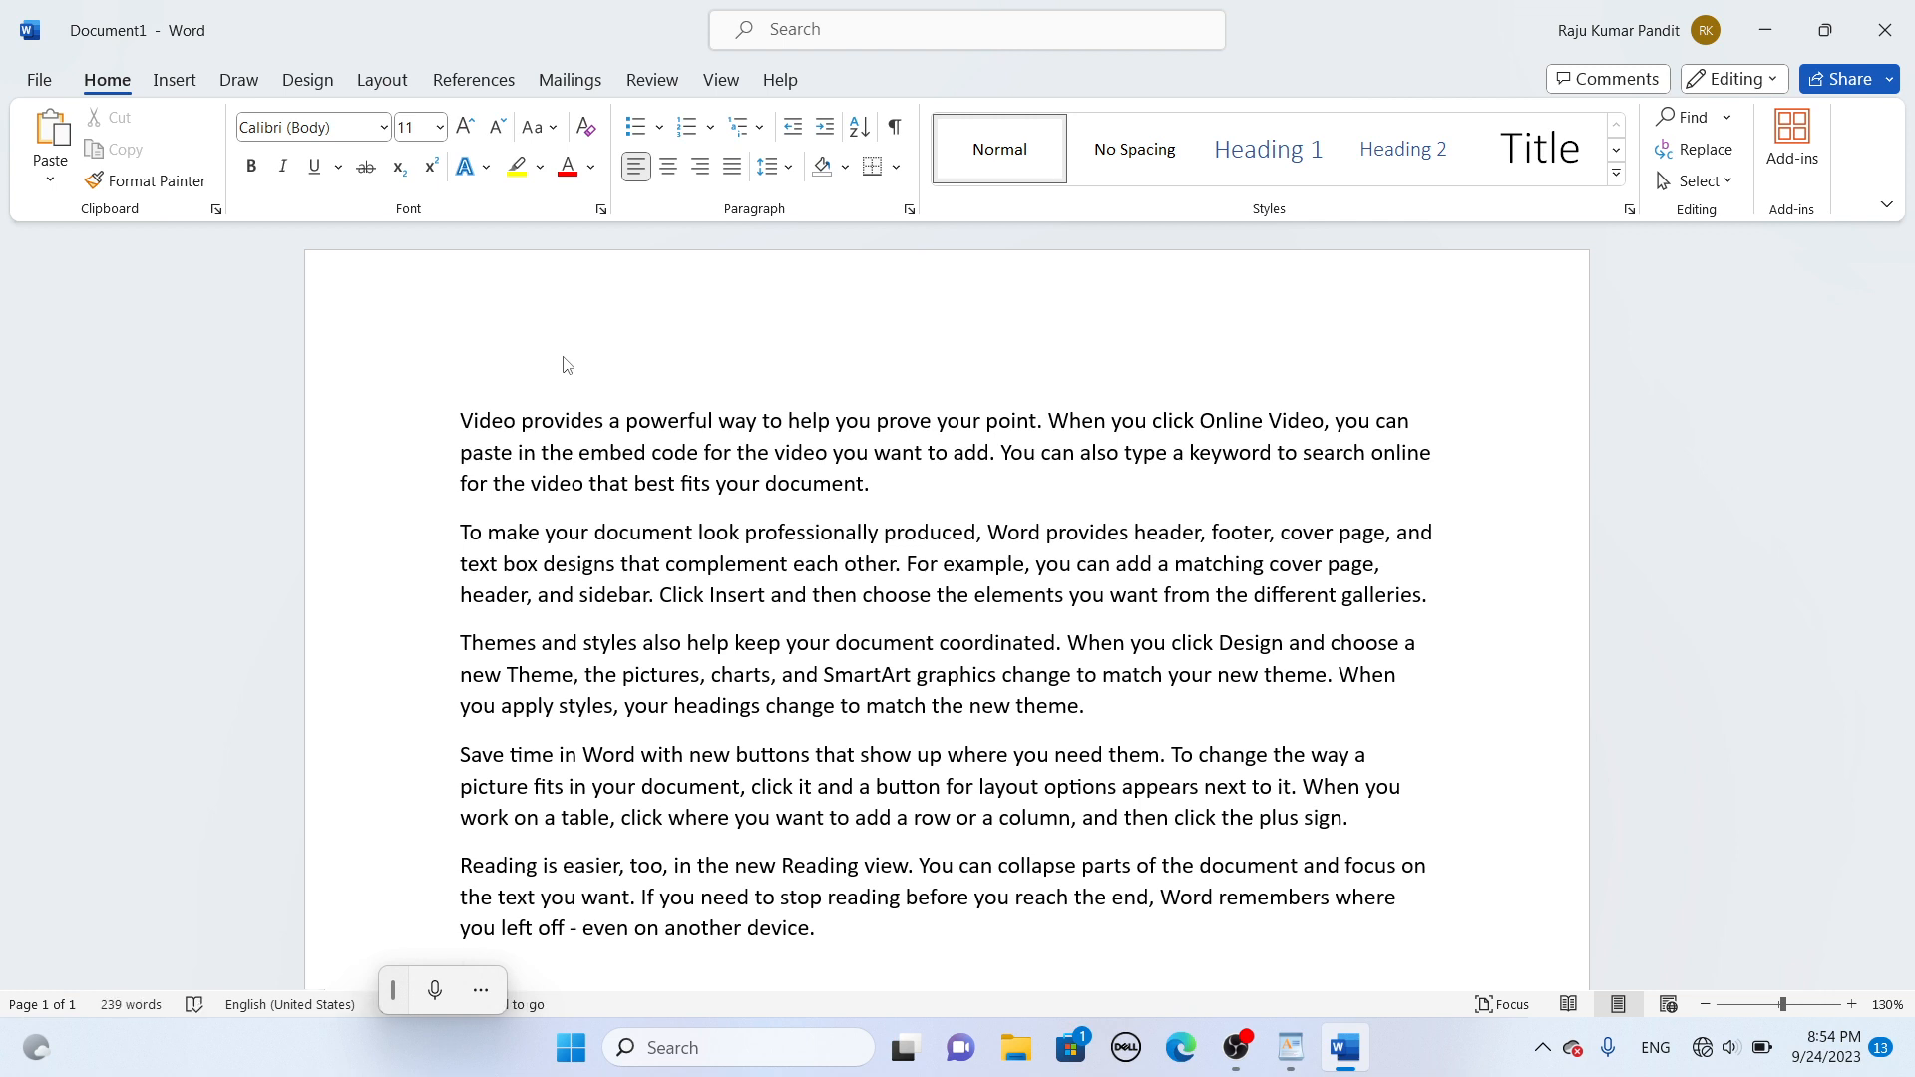
- Delete all the sample text and close Word without saving the document
key("ctrl+a")
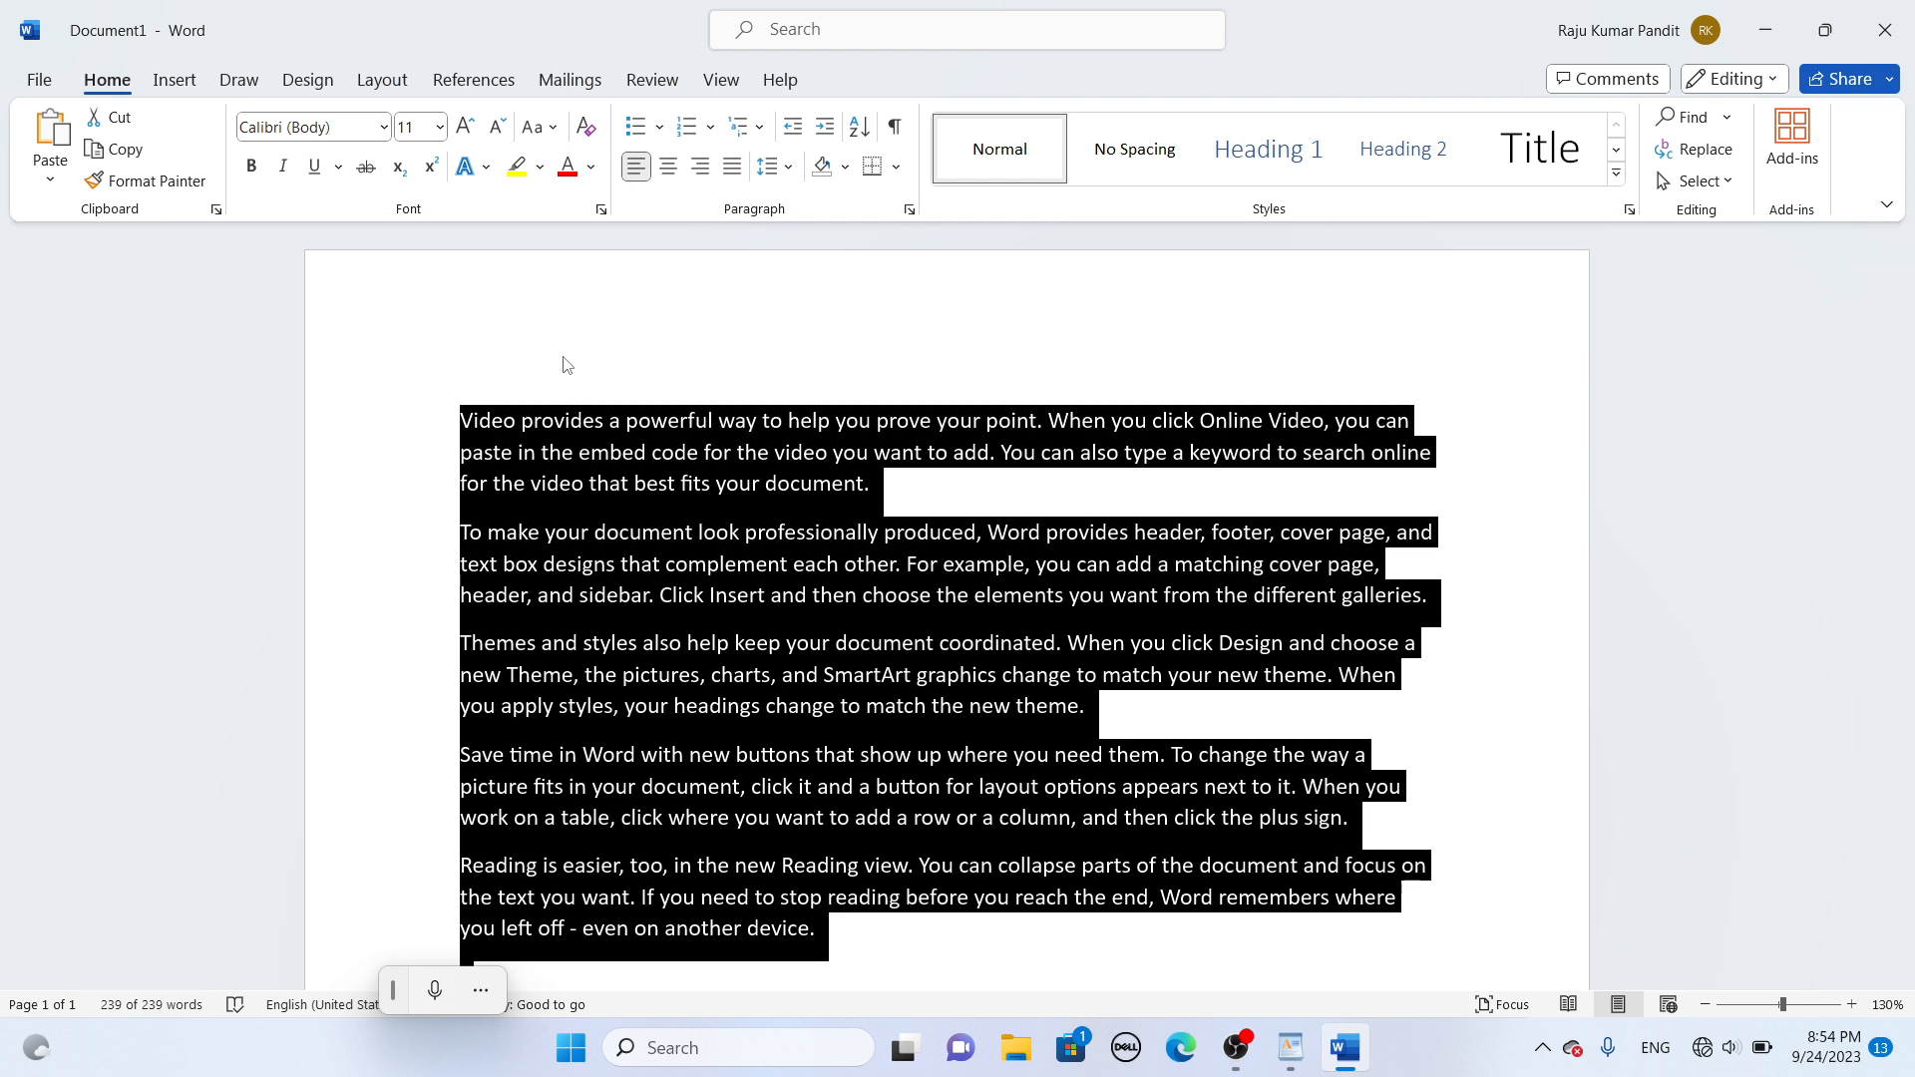
key("Delete")
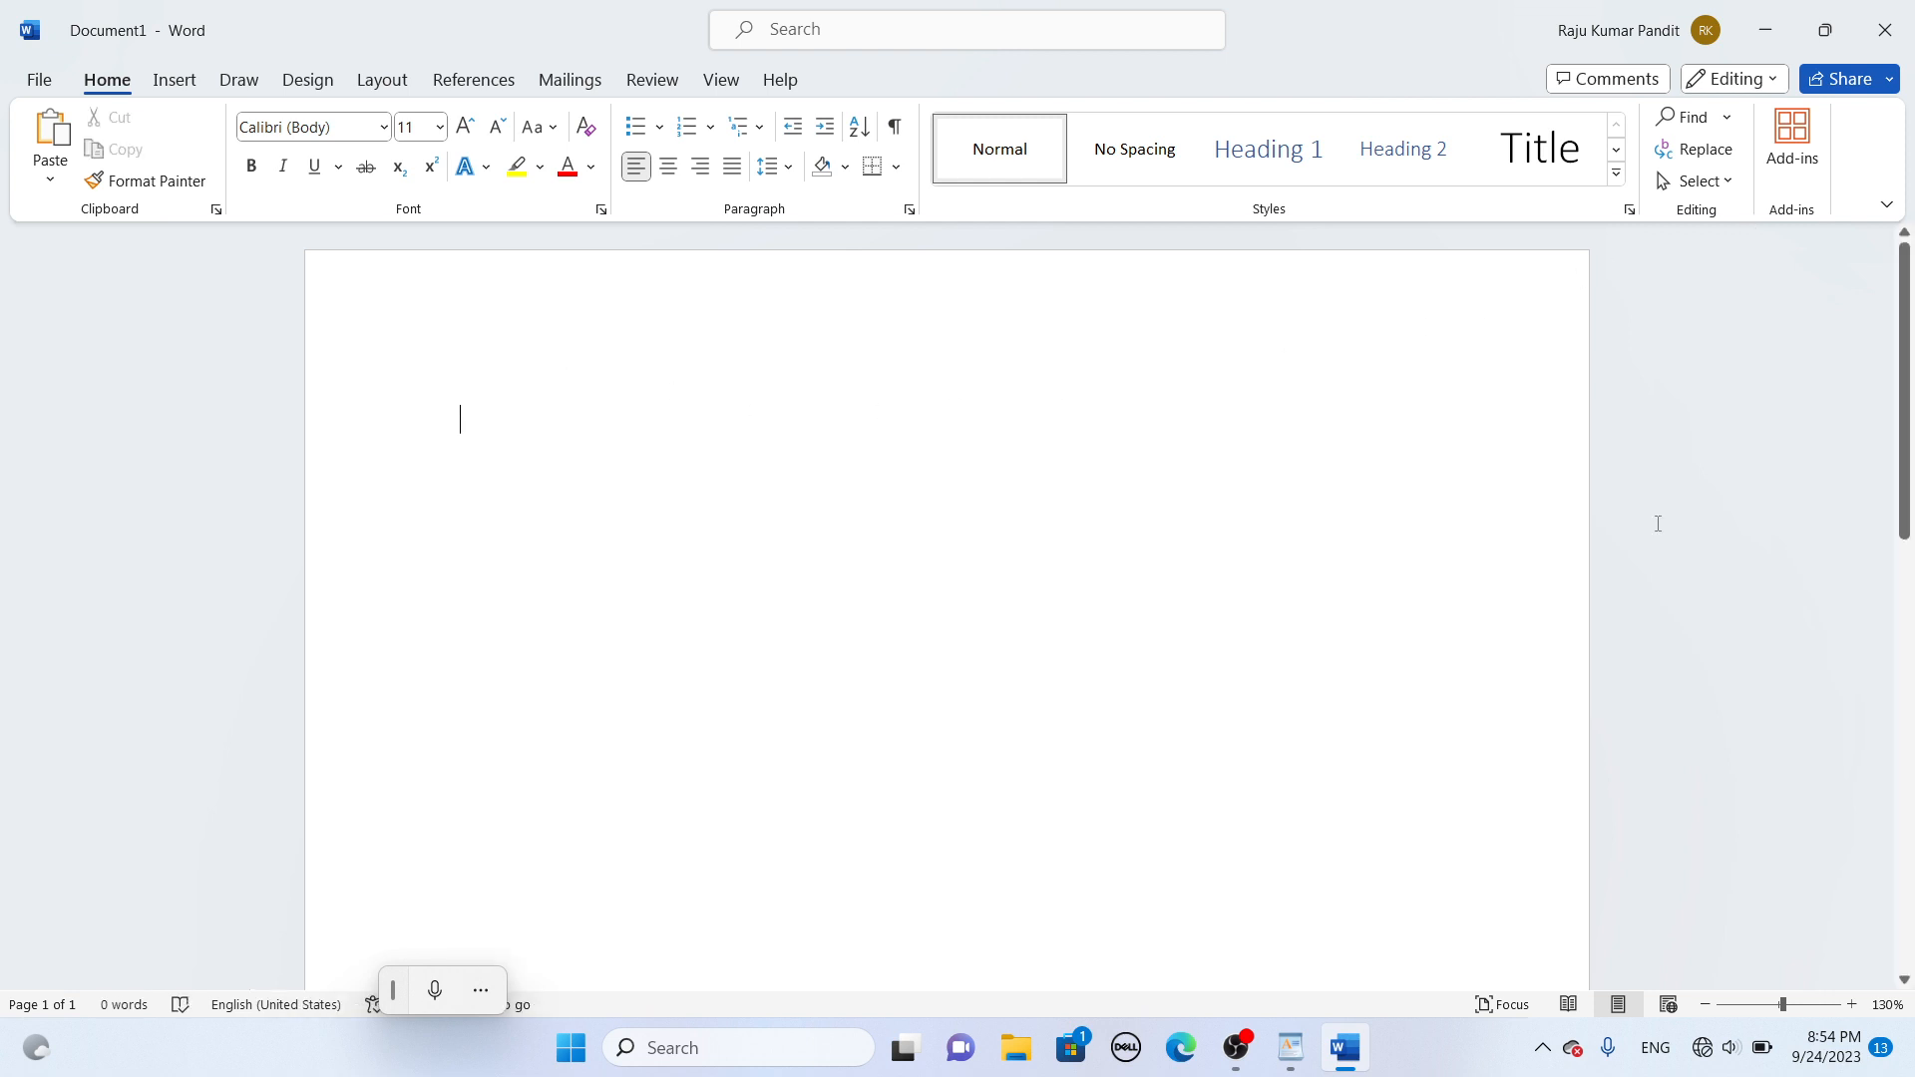
left_click(1883, 36)
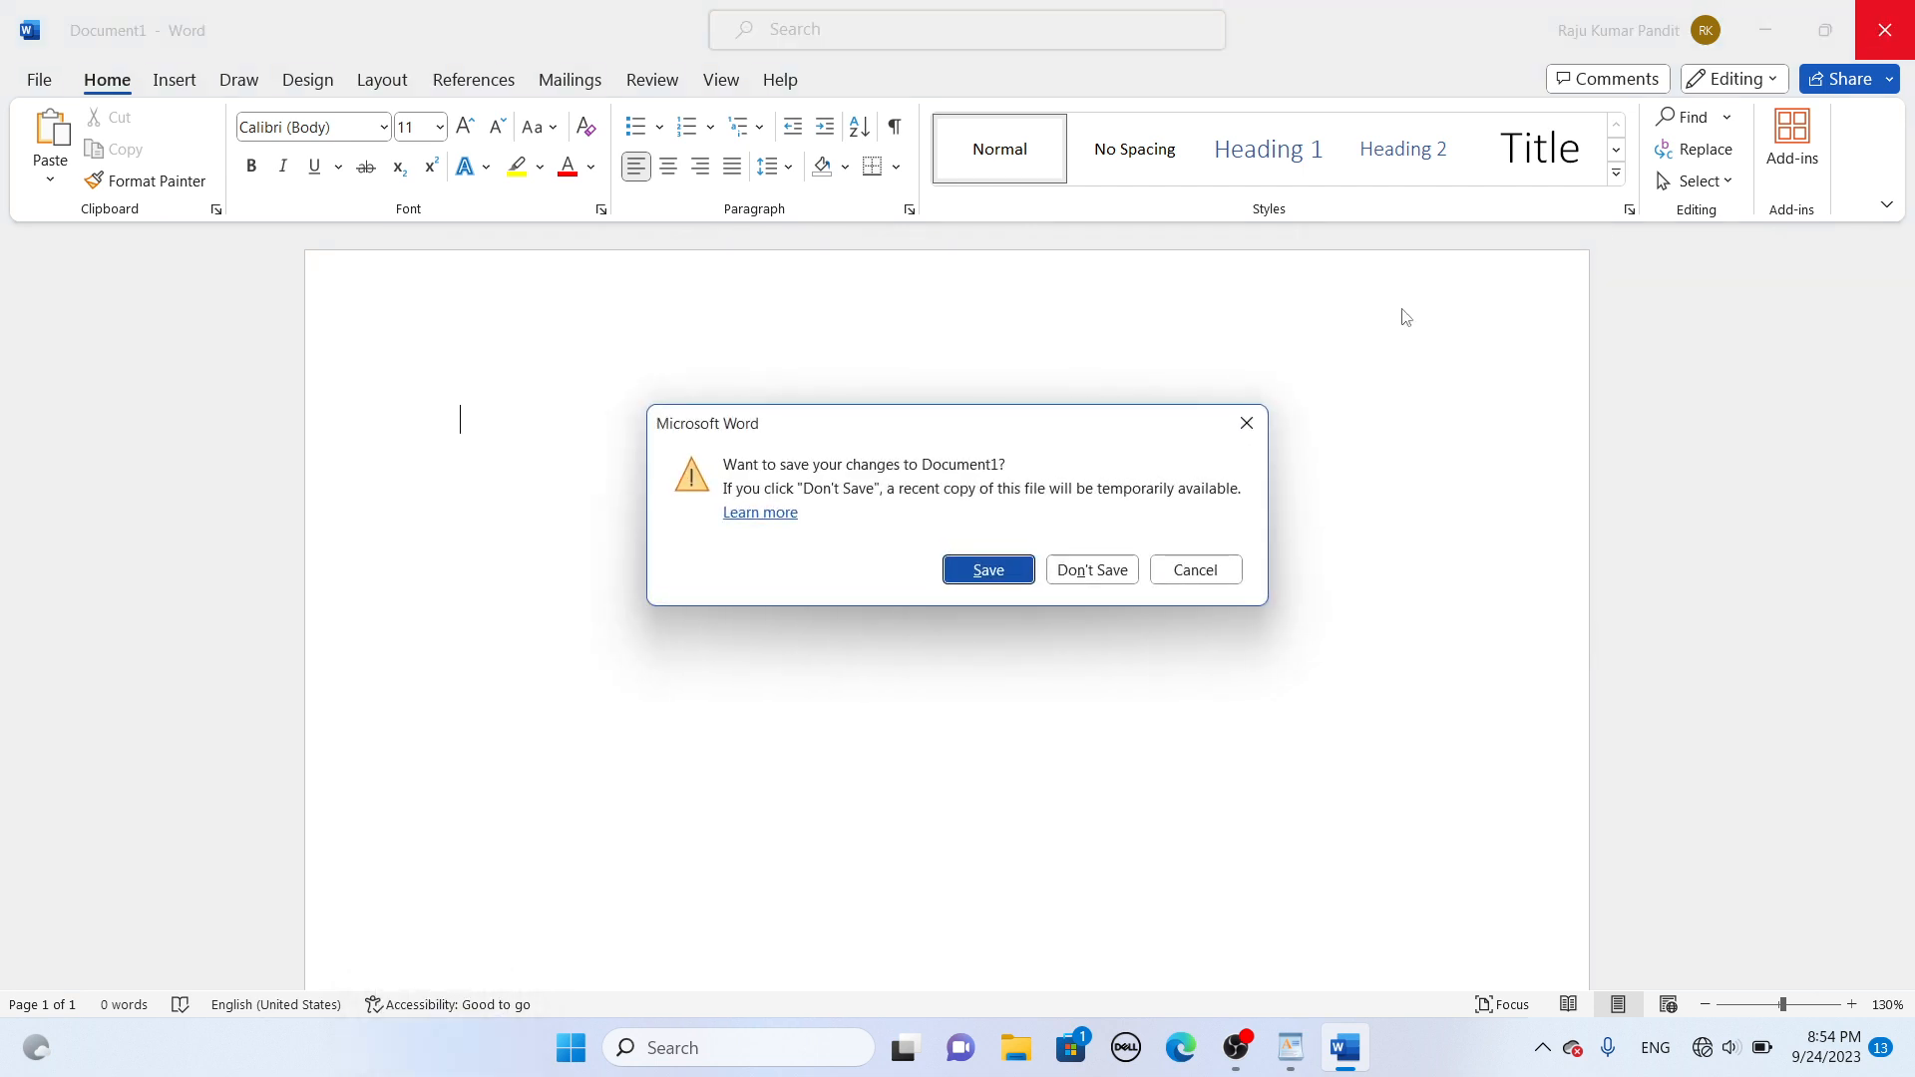
left_click(1077, 577)
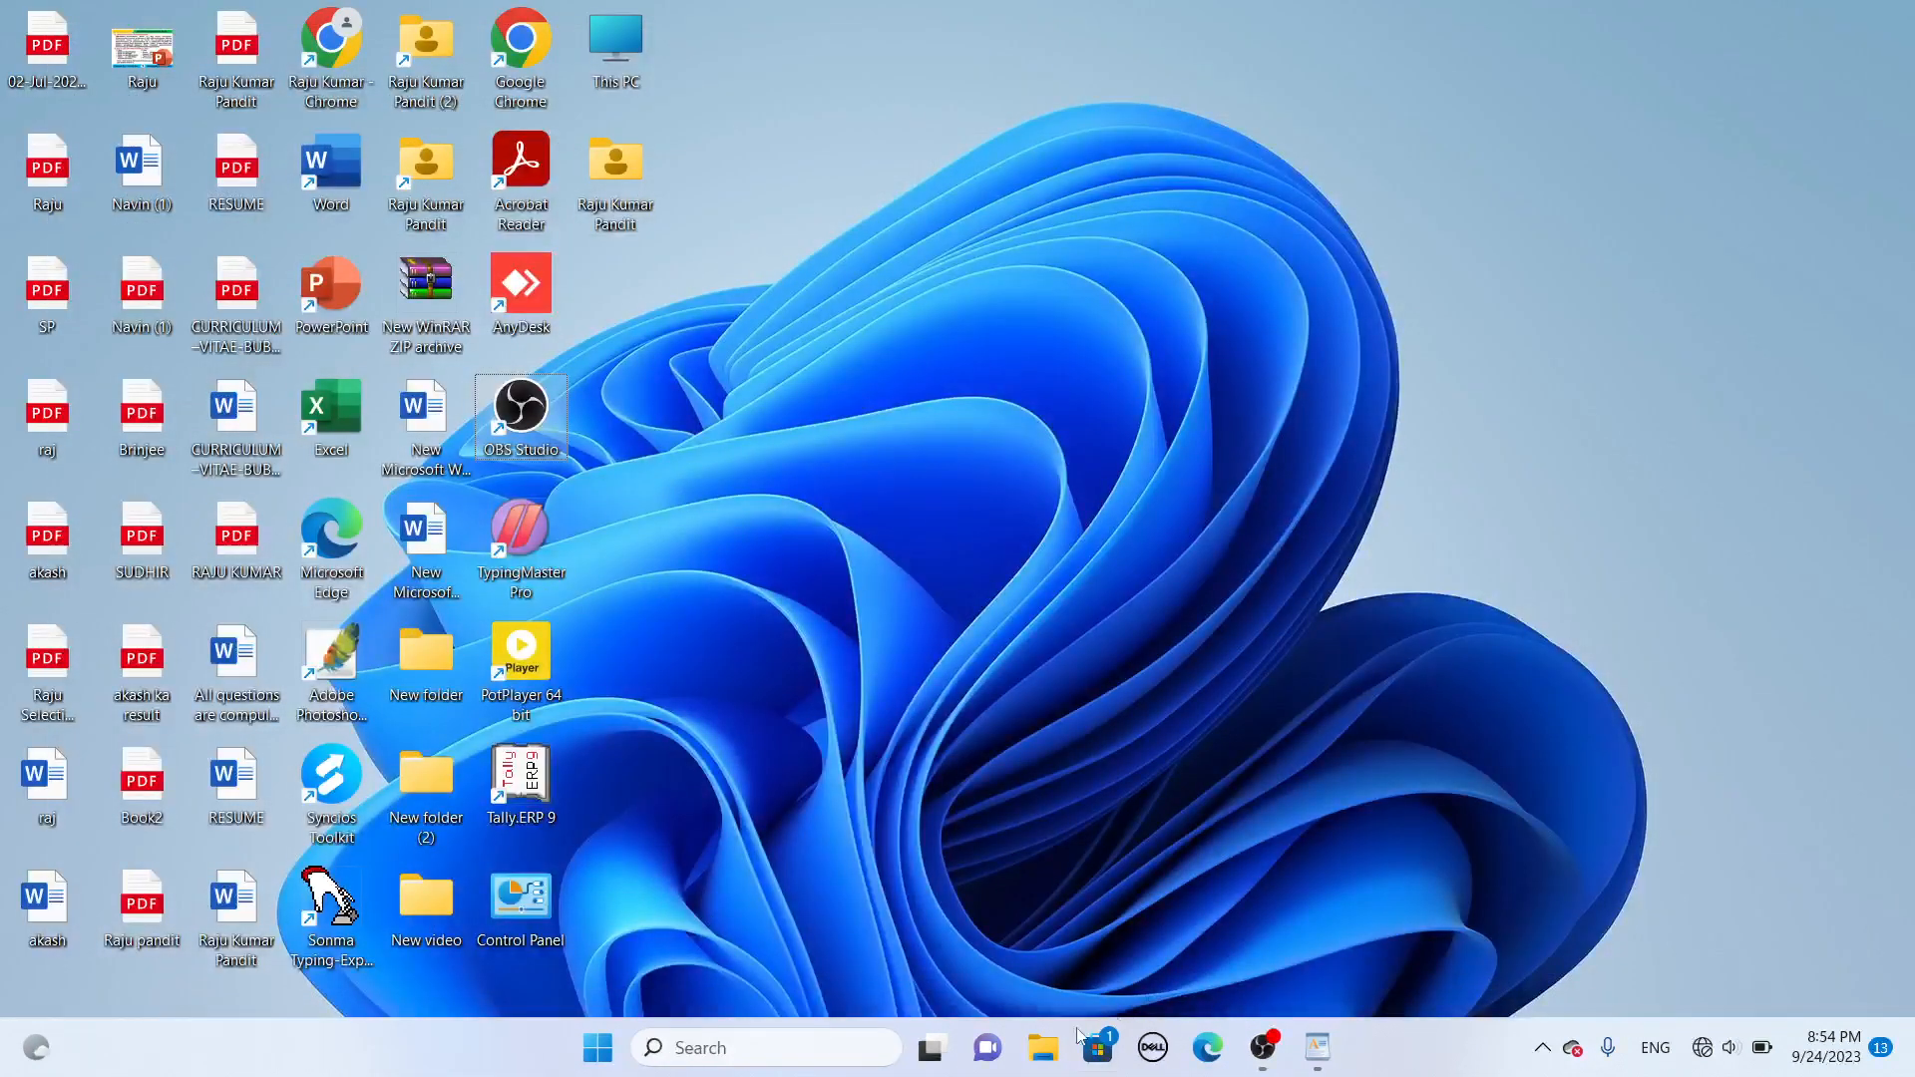
- Switch back to WordPad and place the insertion point on the empty line below the number with the subscript zero
left_click(1316, 1047)
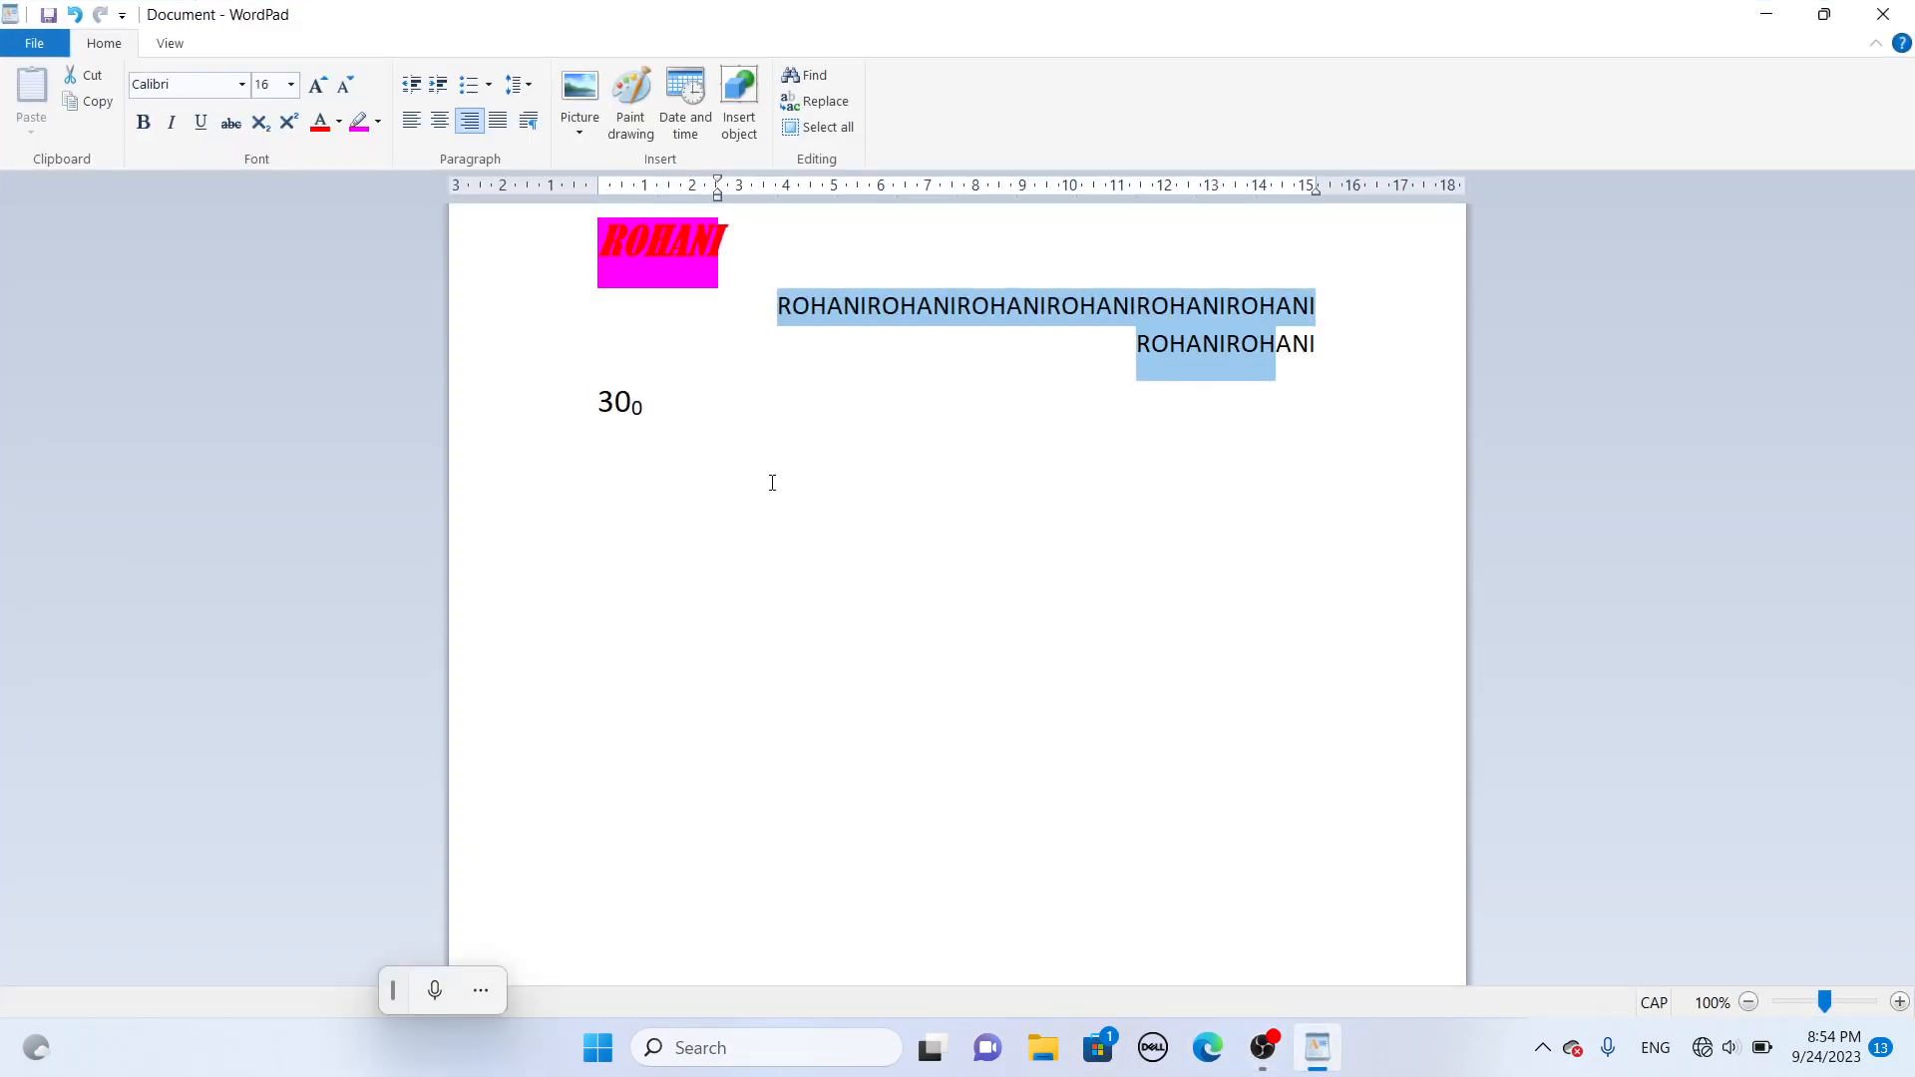
left_click(918, 471)
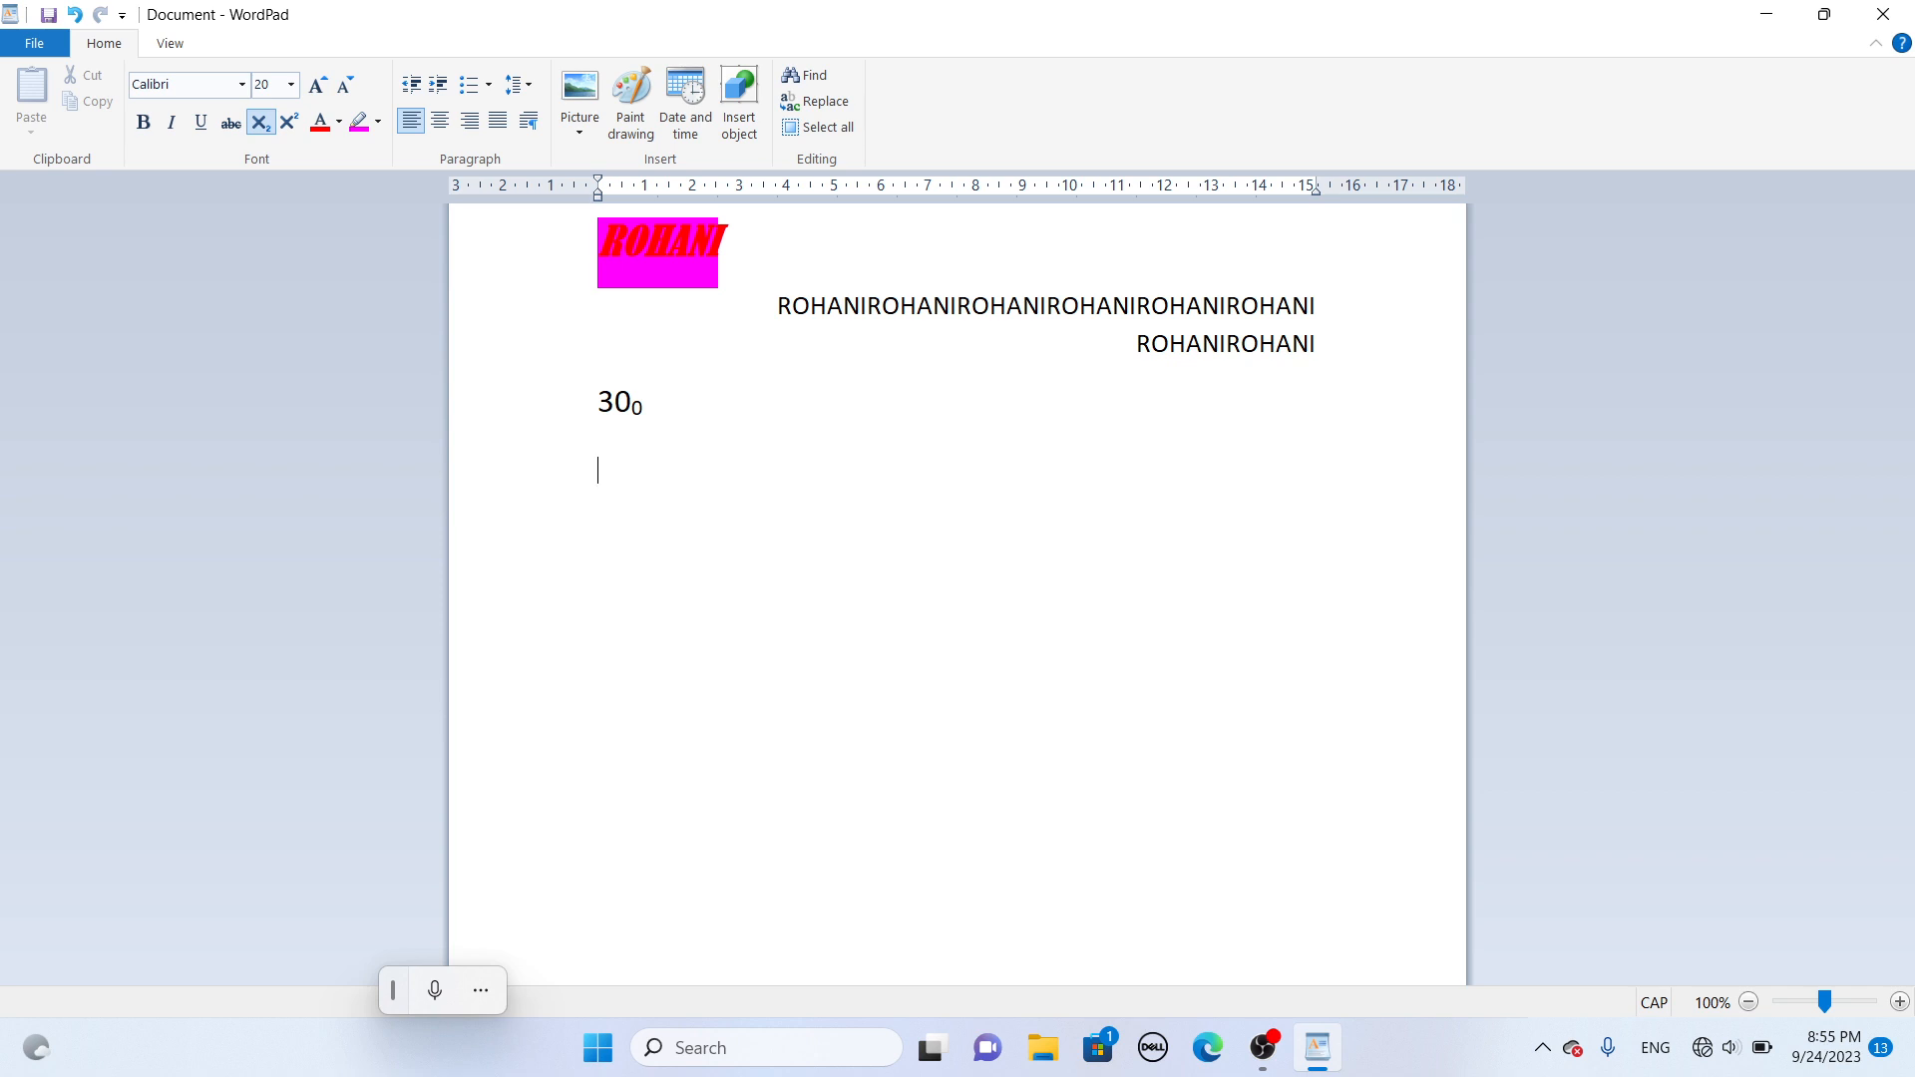
- Open Word from the recent apps in Windows search and create a blank document
left_click(714, 1047)
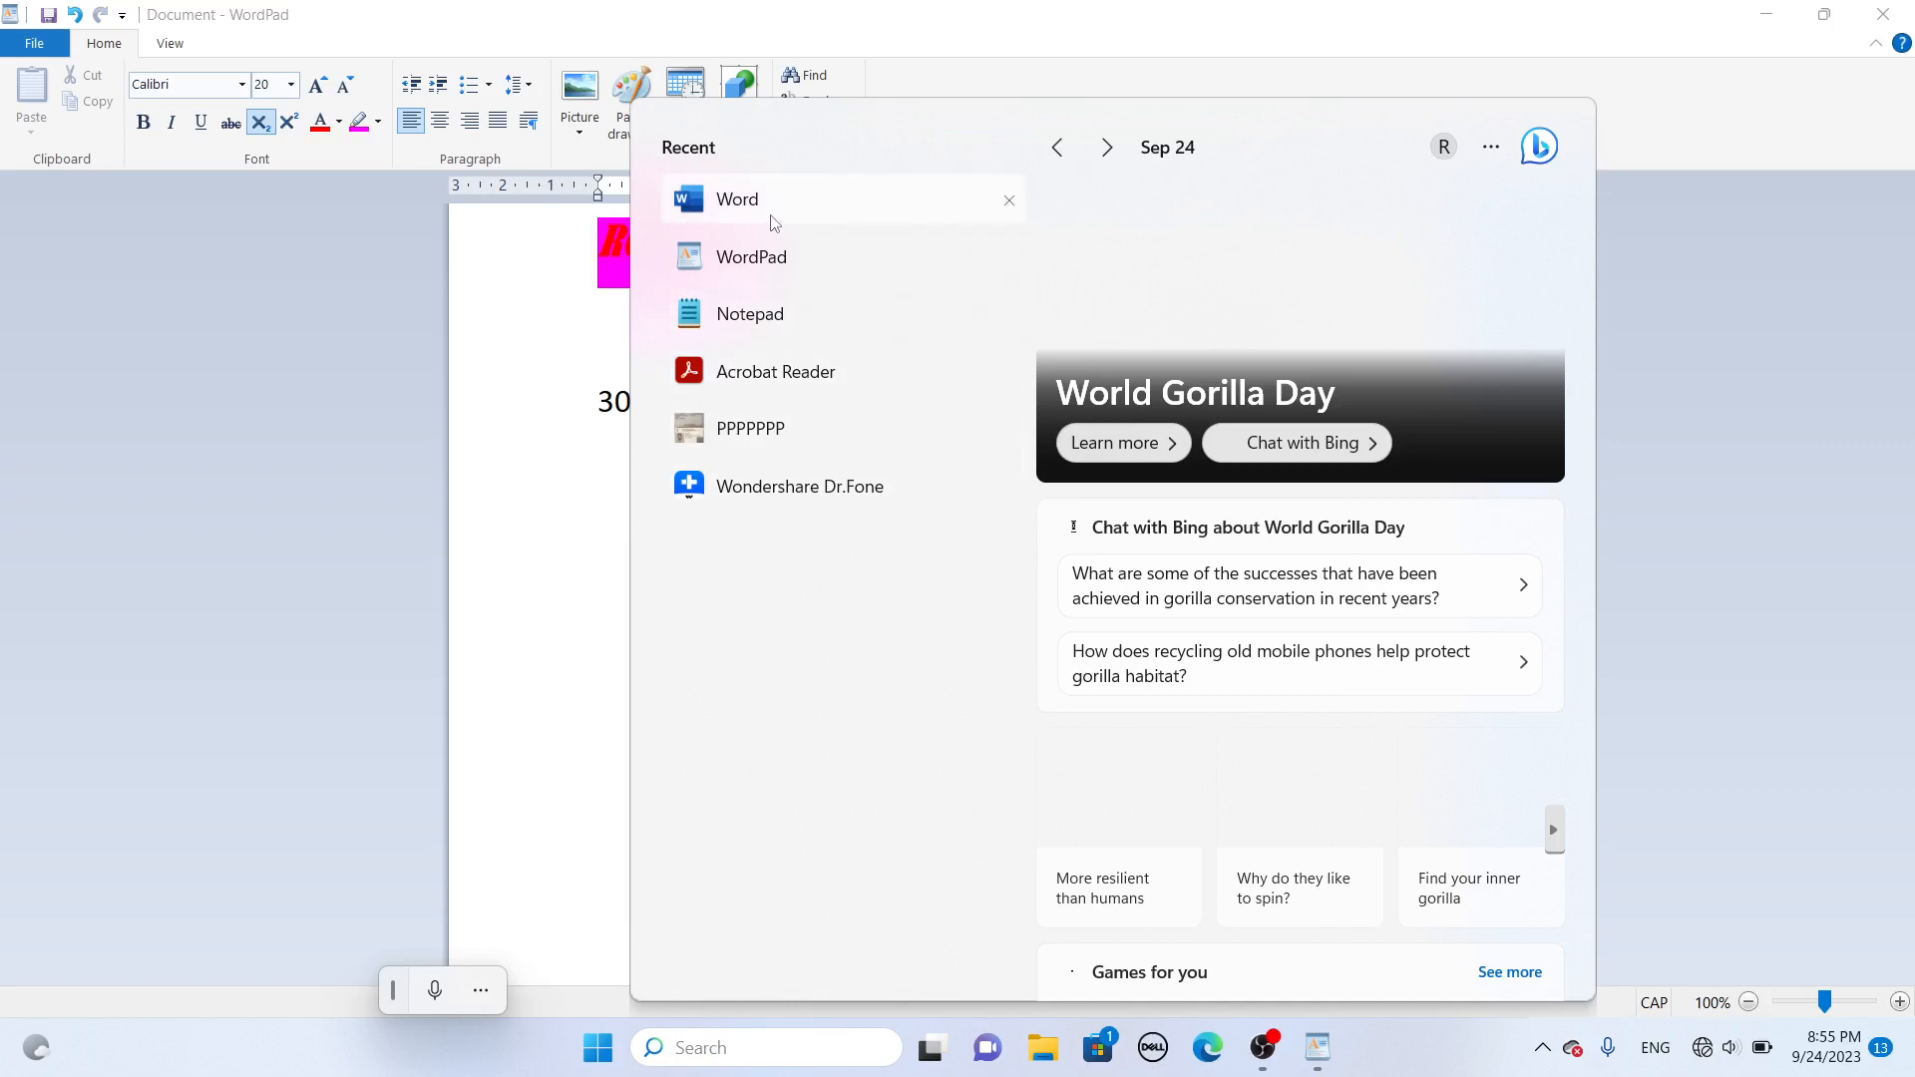
left_click(774, 222)
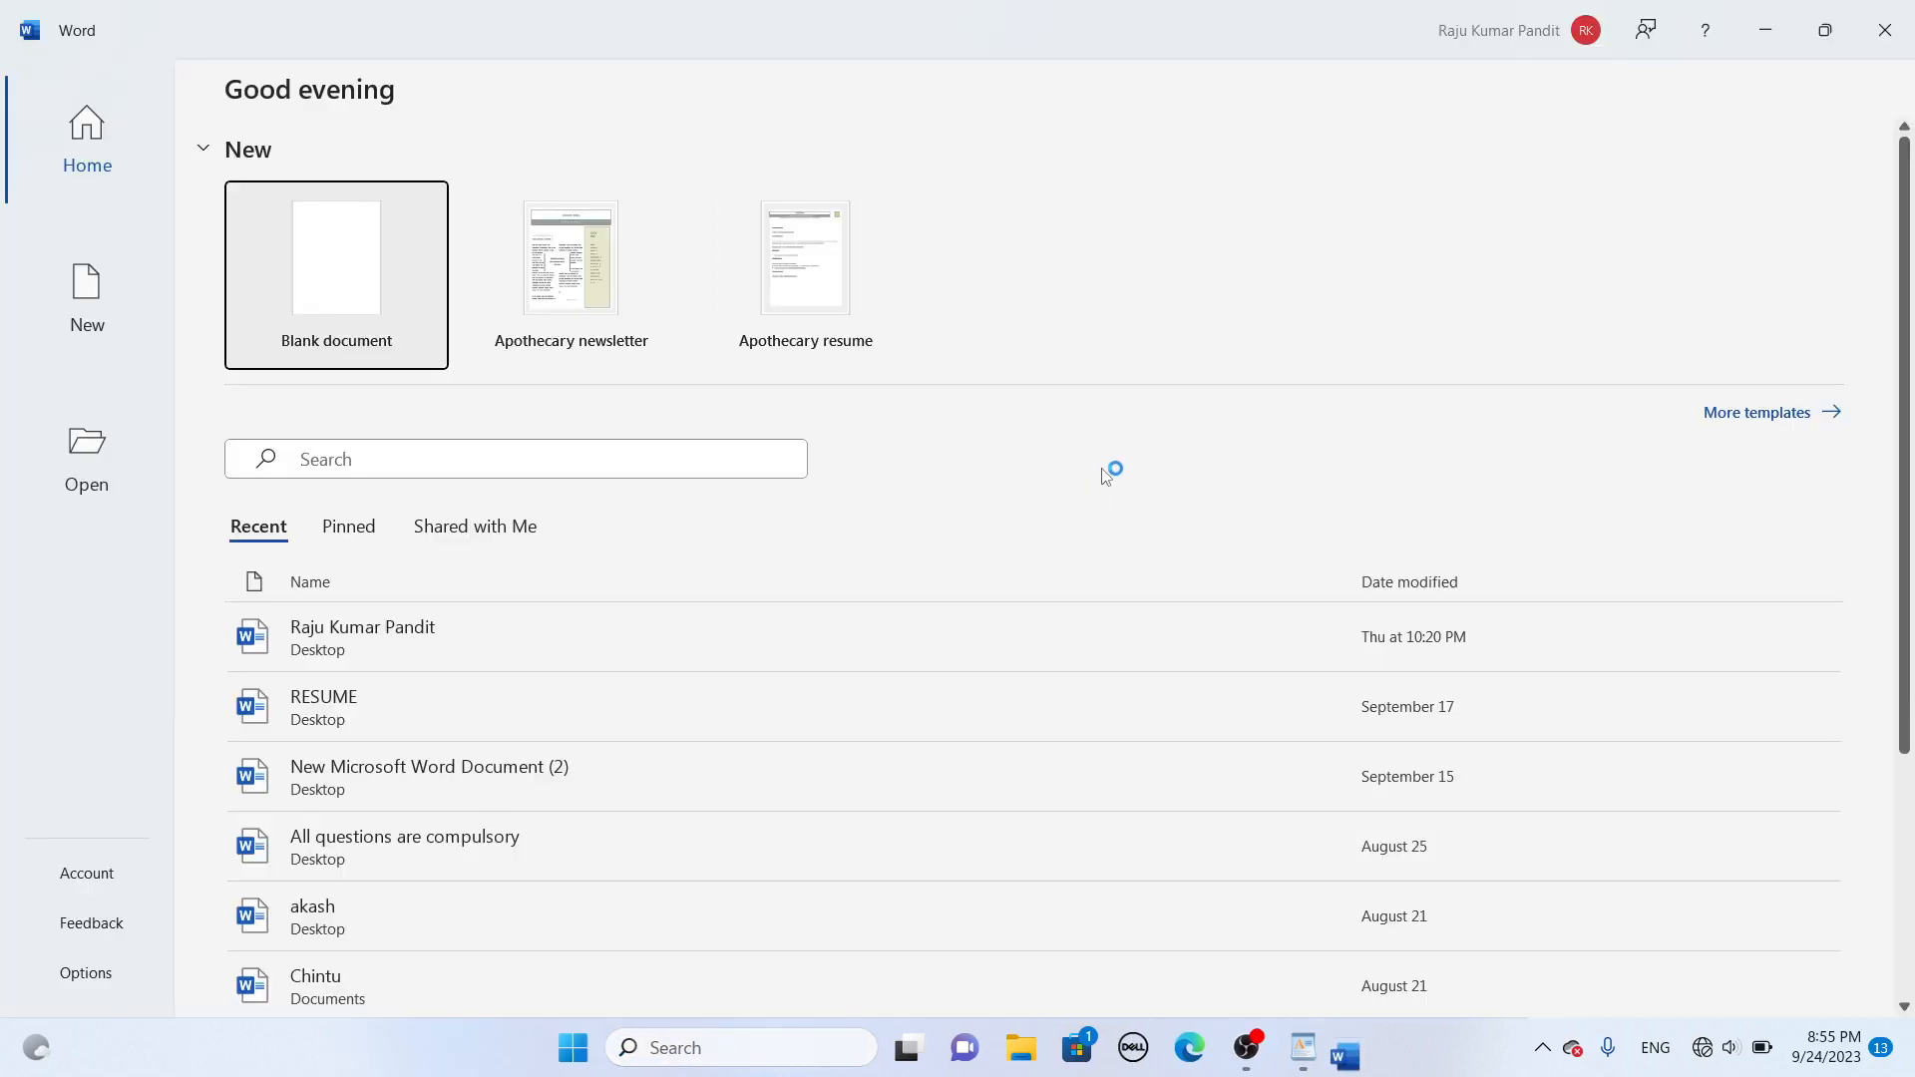
left_click(431, 279)
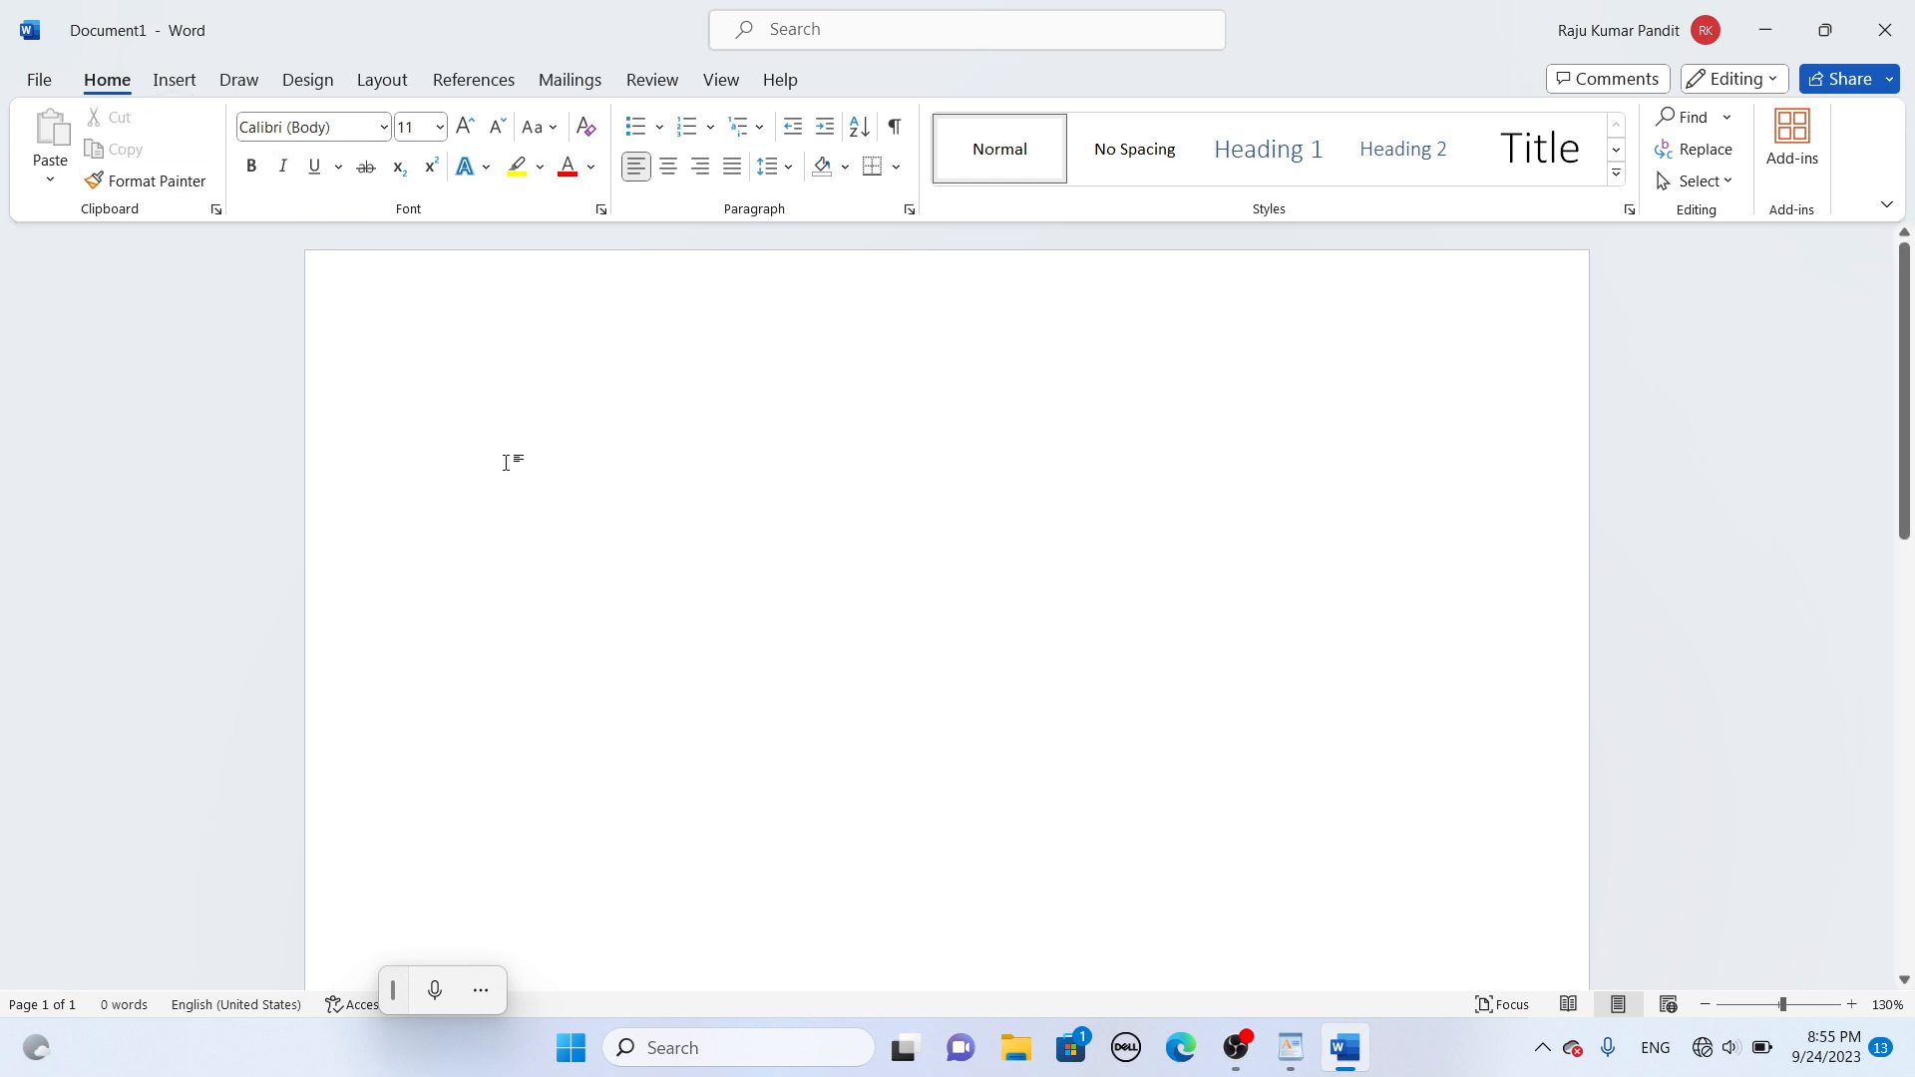
- Fill the new Word document with sample paragraphs using =RAND()
type("=")
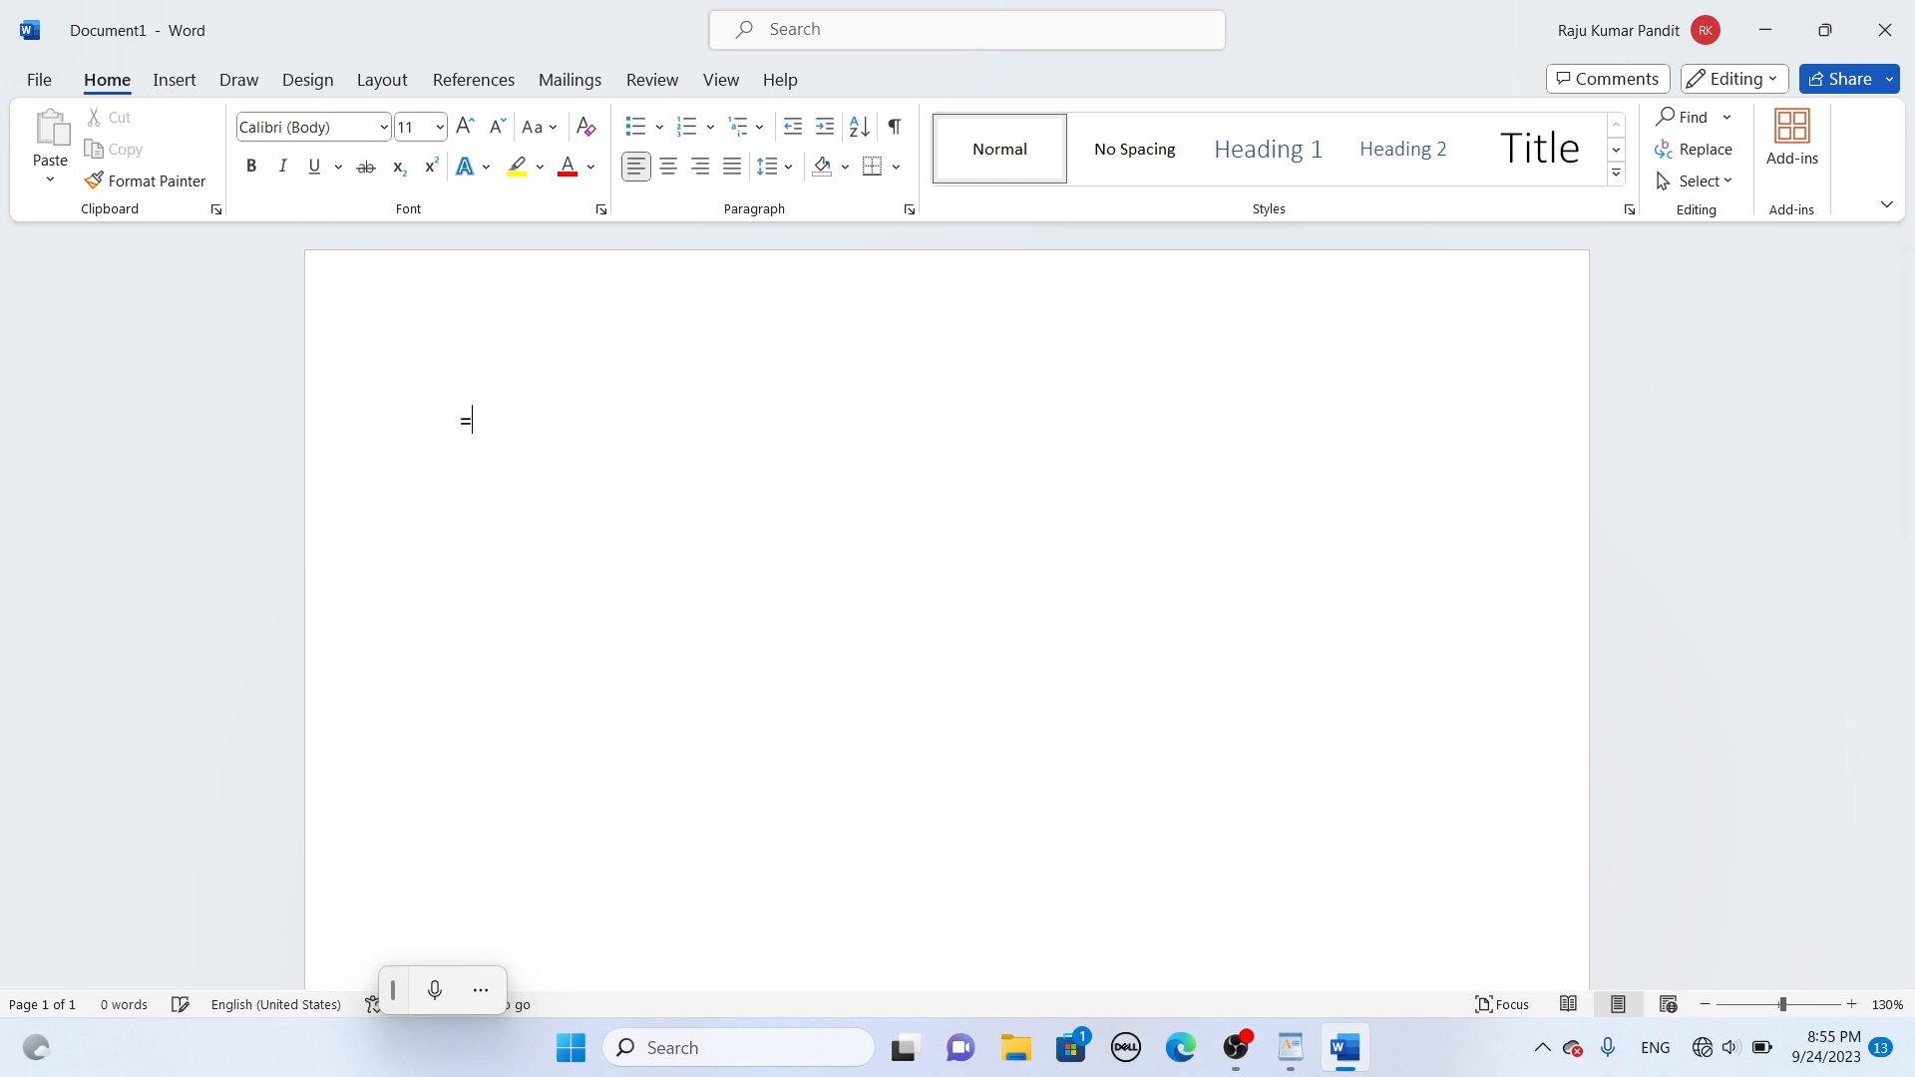
type("RAND(")
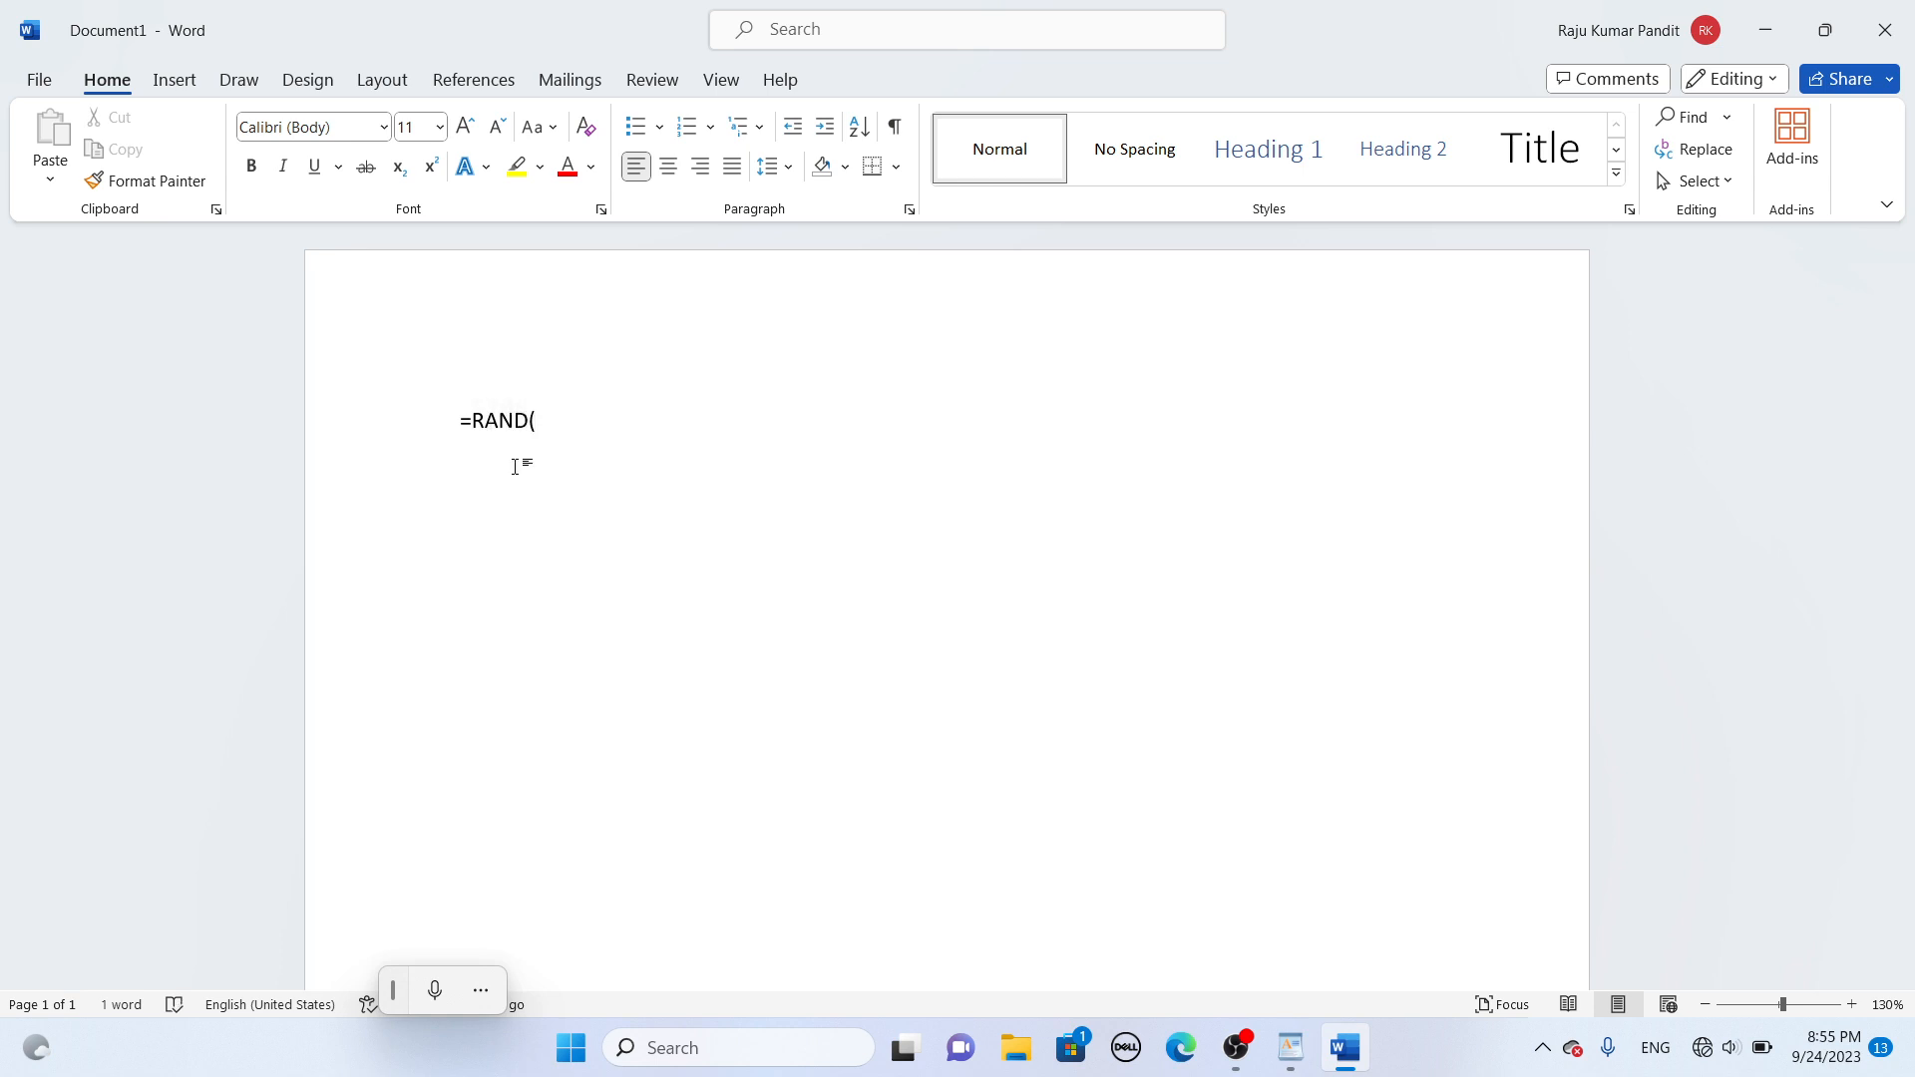
type(")")
key("Return")
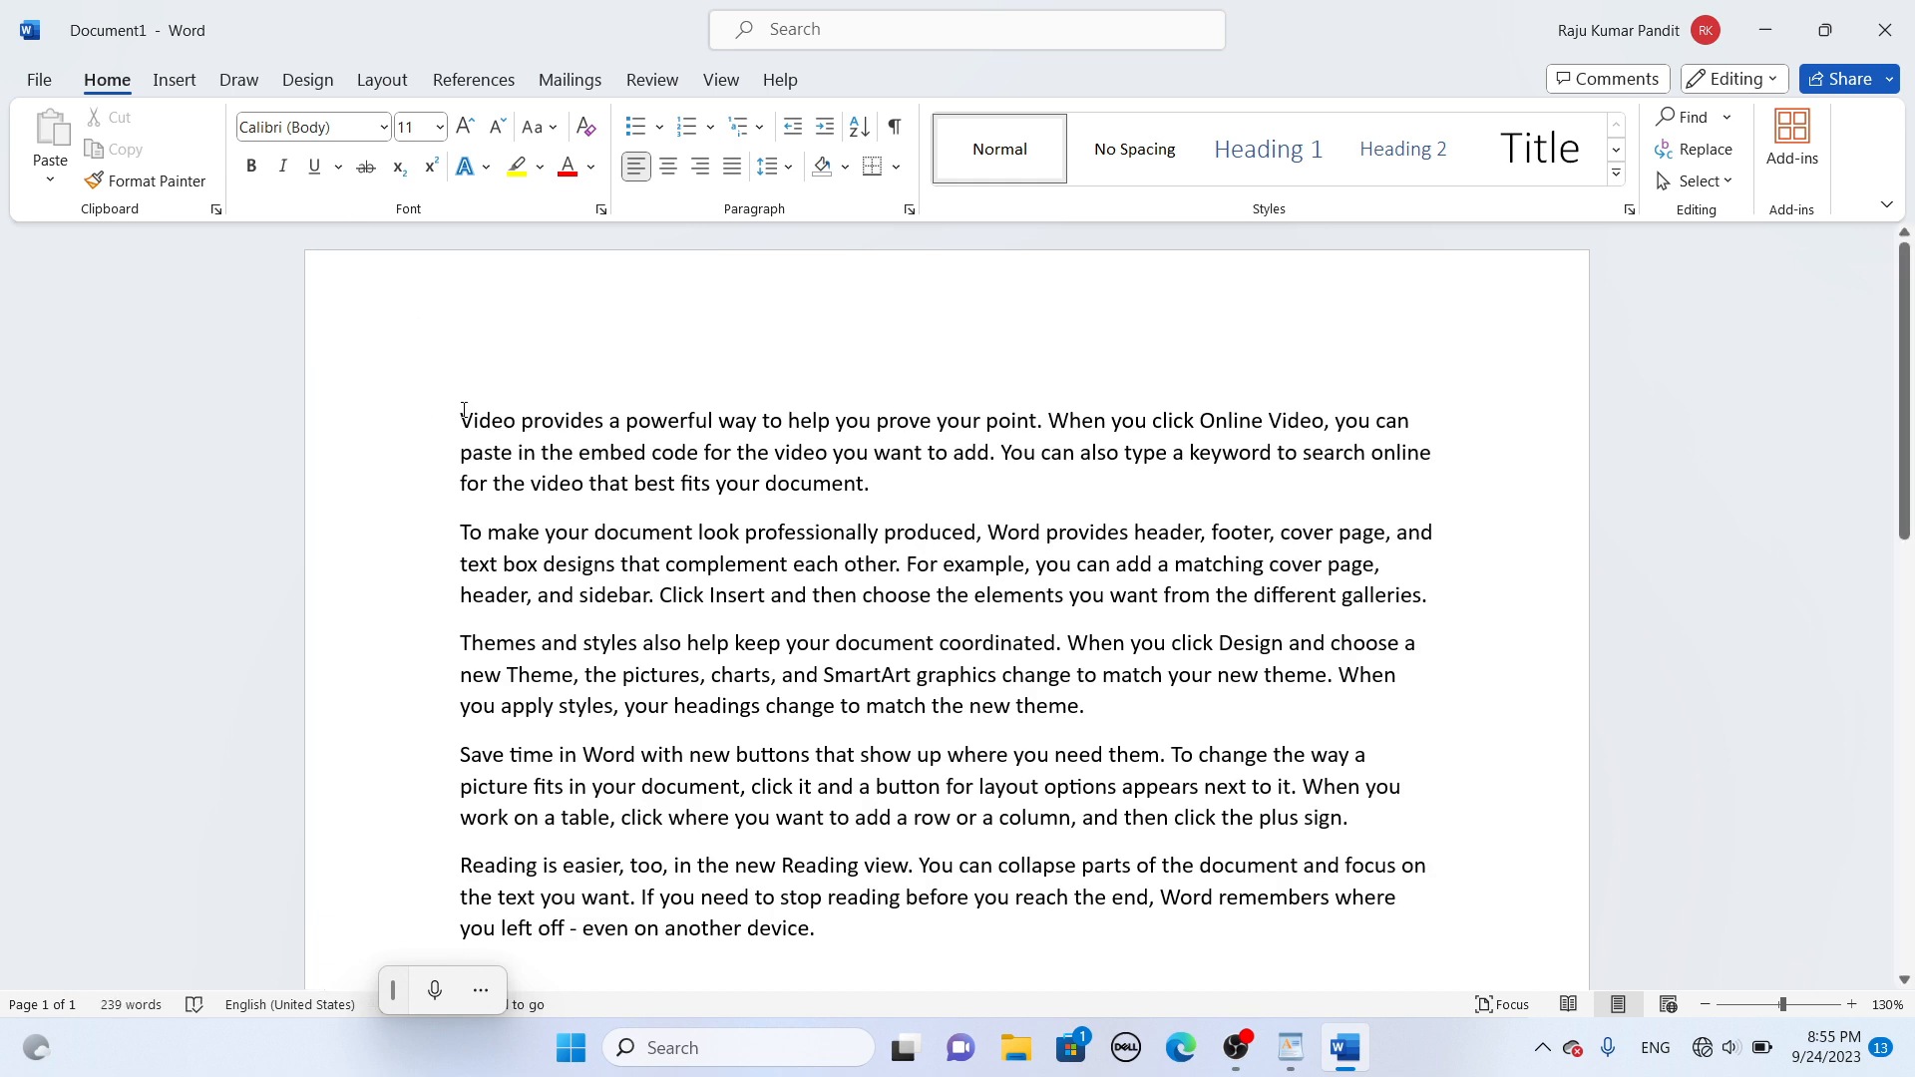
- Copy the first sample paragraph in Word, switch to WordPad and paste it below the number with the subscript zero
left_click_drag(464, 410, 876, 488)
key("ctrl+c")
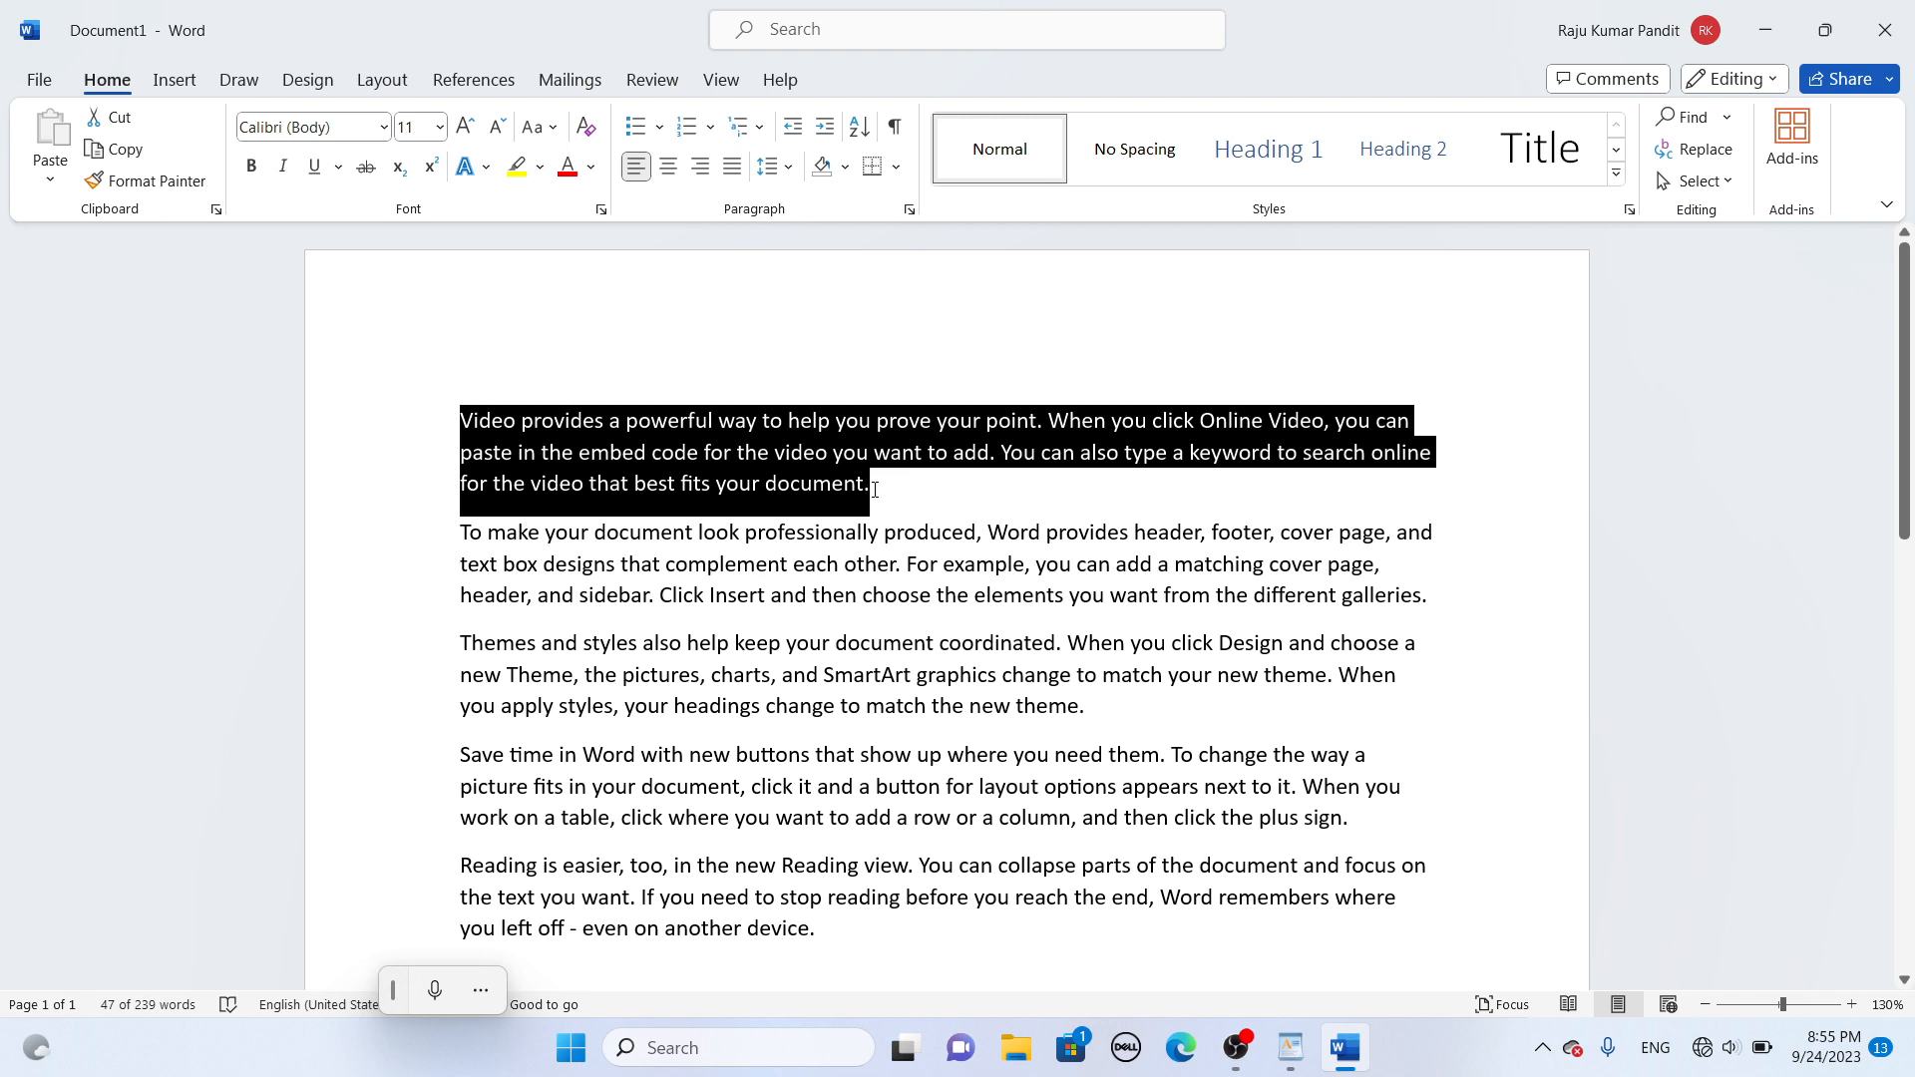
left_click(1291, 1049)
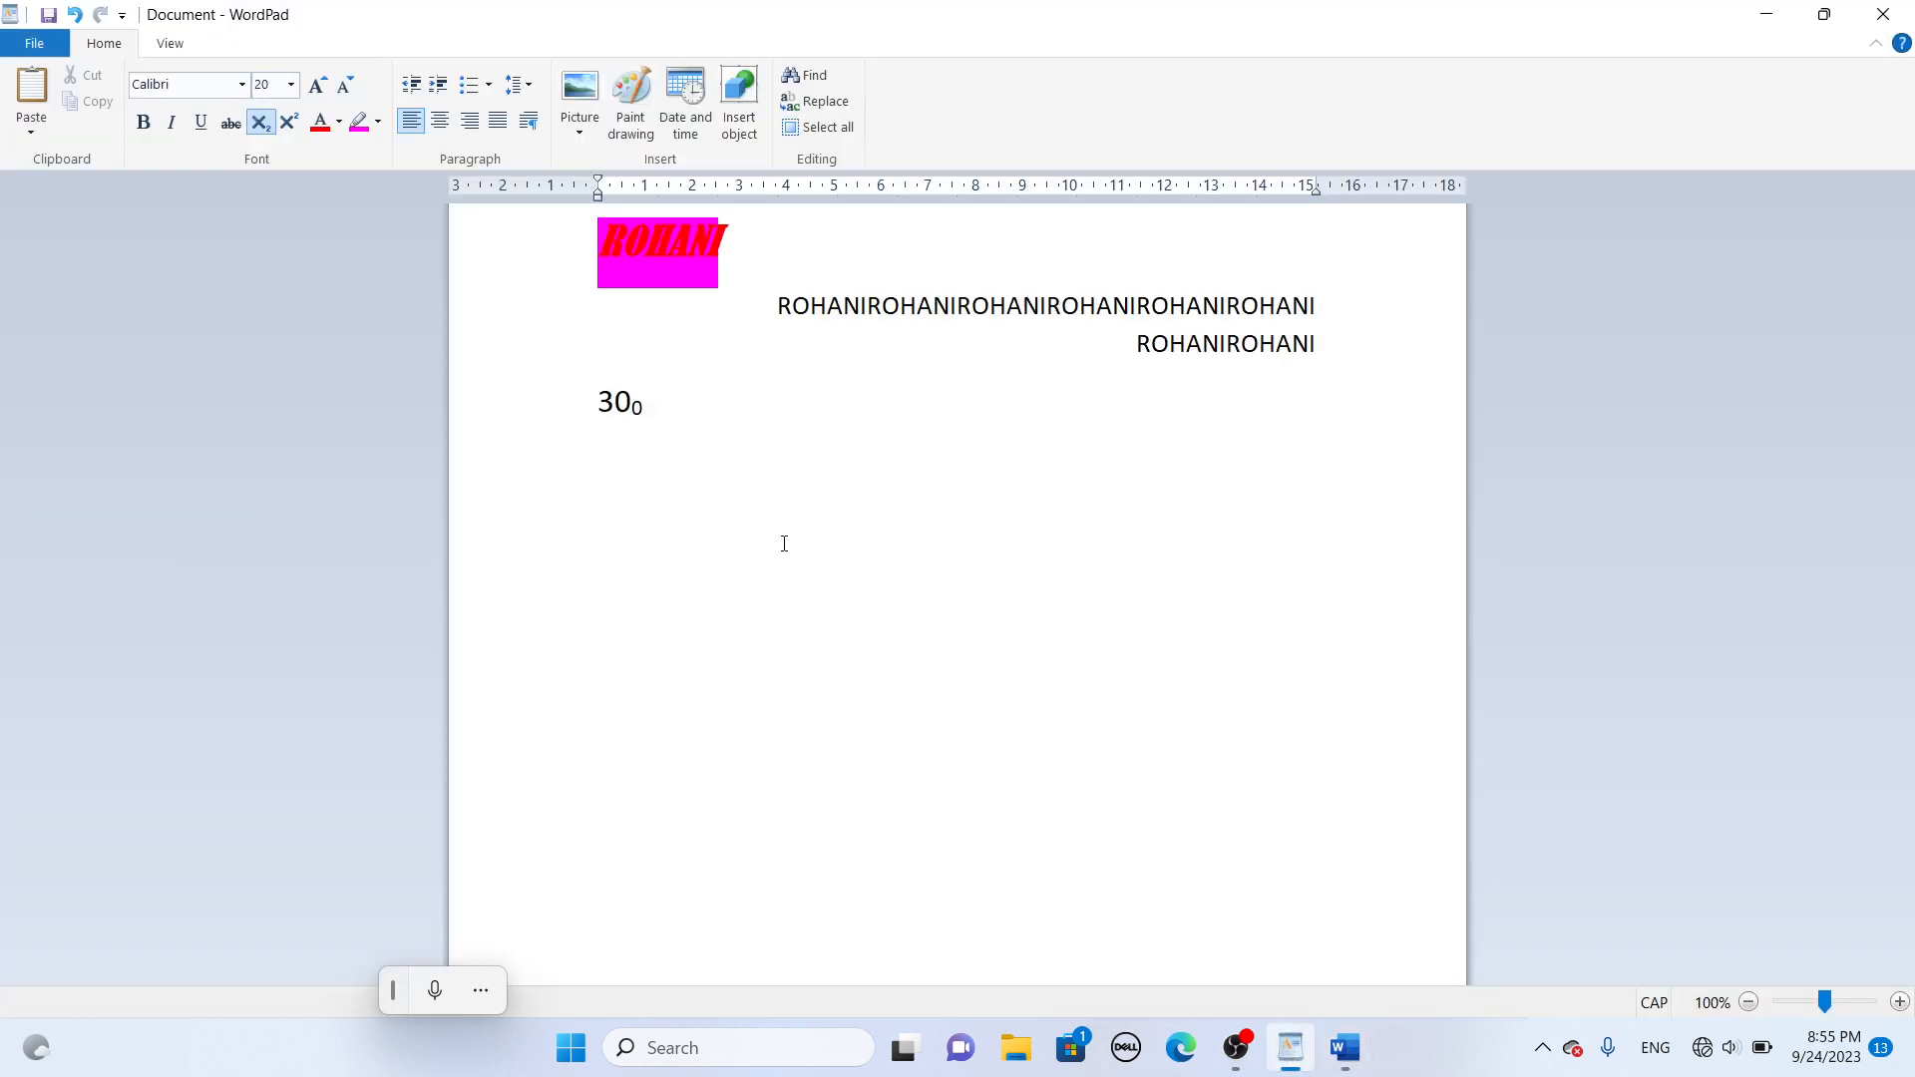
key("ctrl+v")
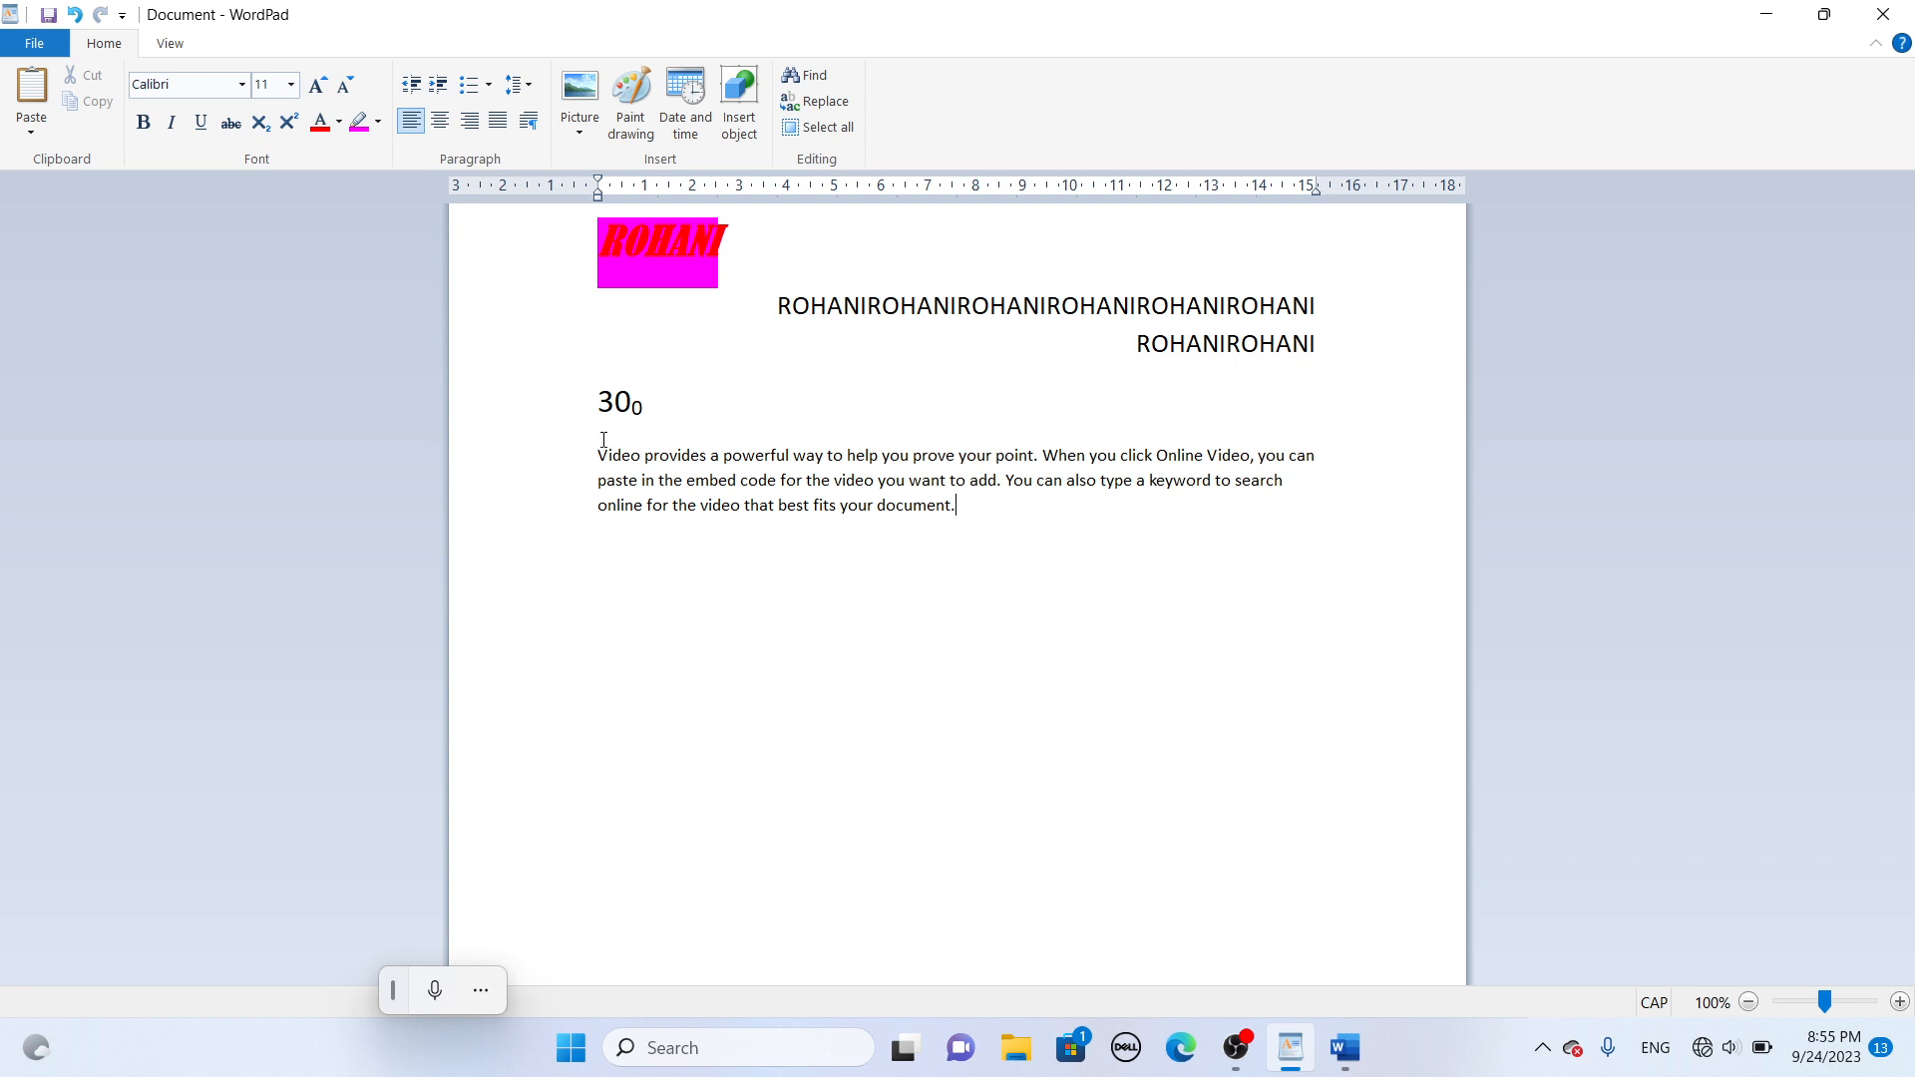
- Justify the pasted paragraph and view its indentation, spacing and alignment settings without changing them
left_click_drag(608, 448, 987, 523)
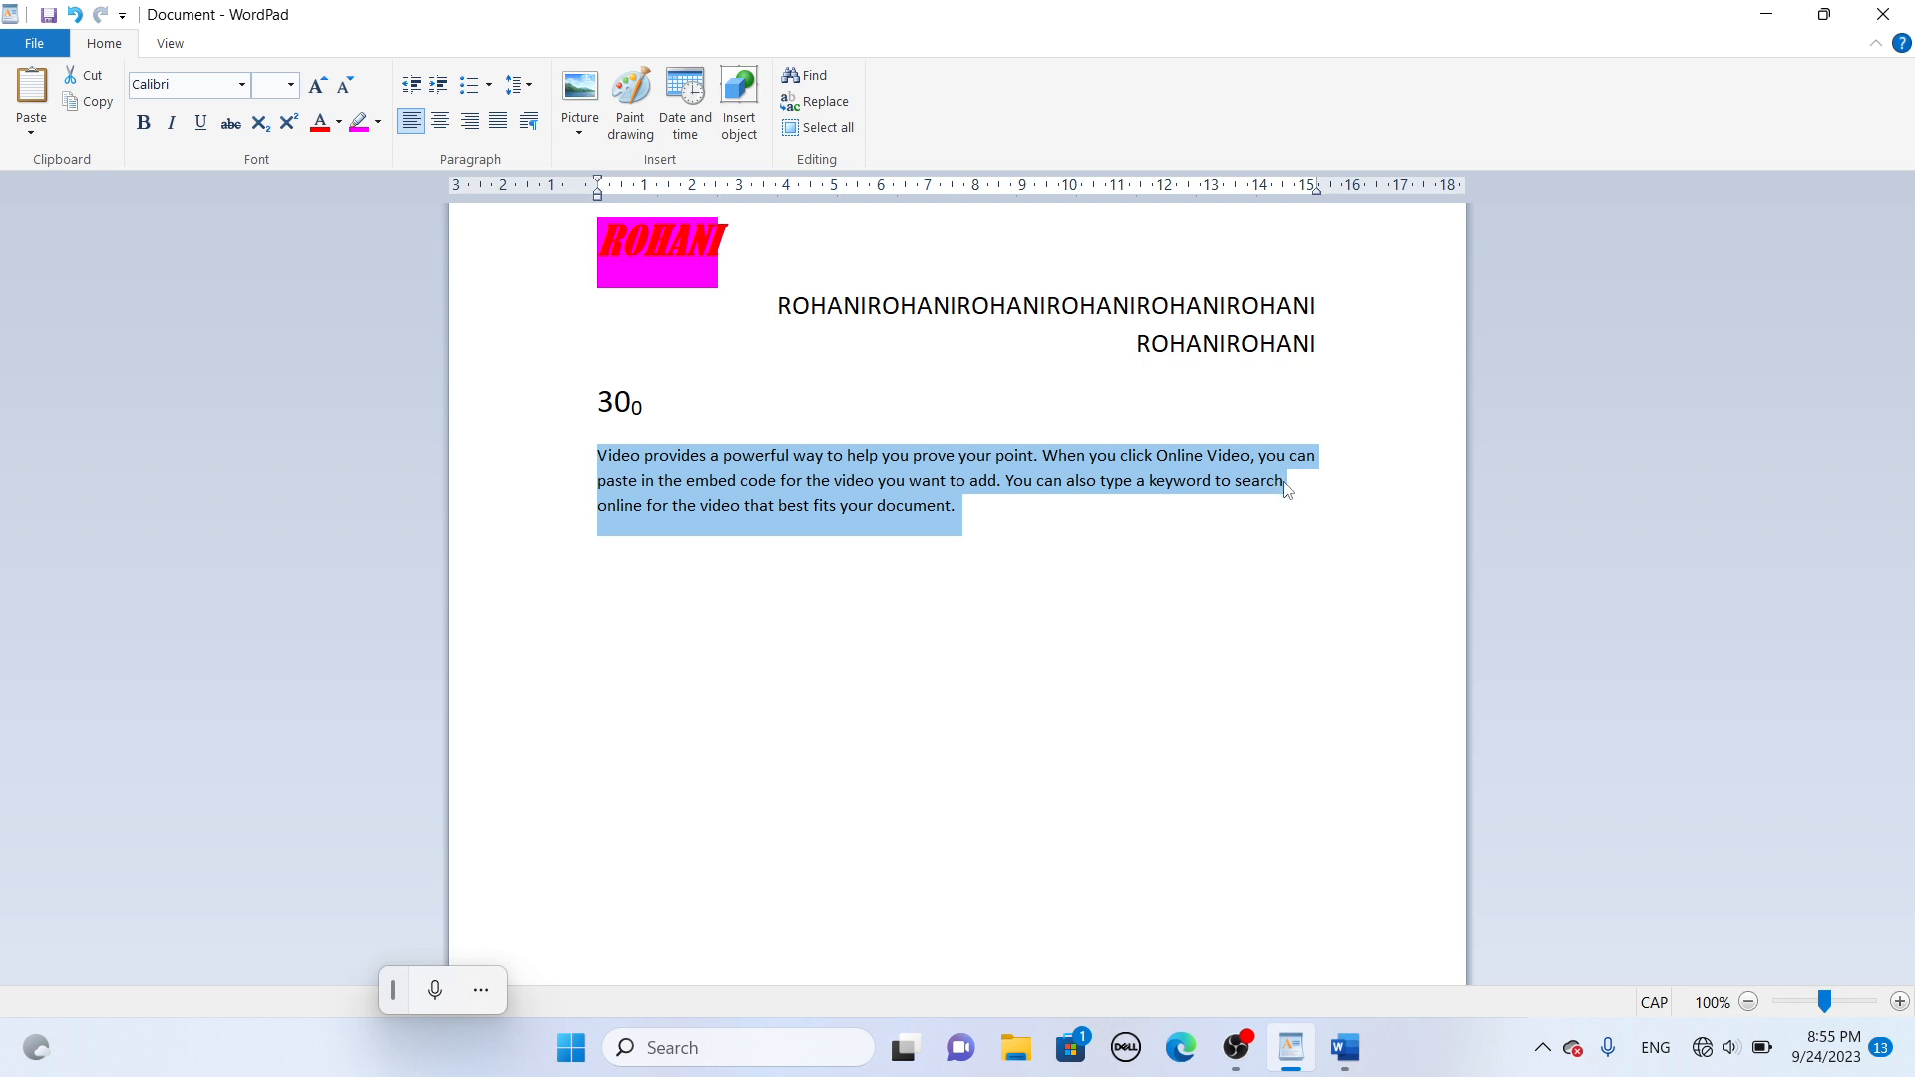
left_click(500, 126)
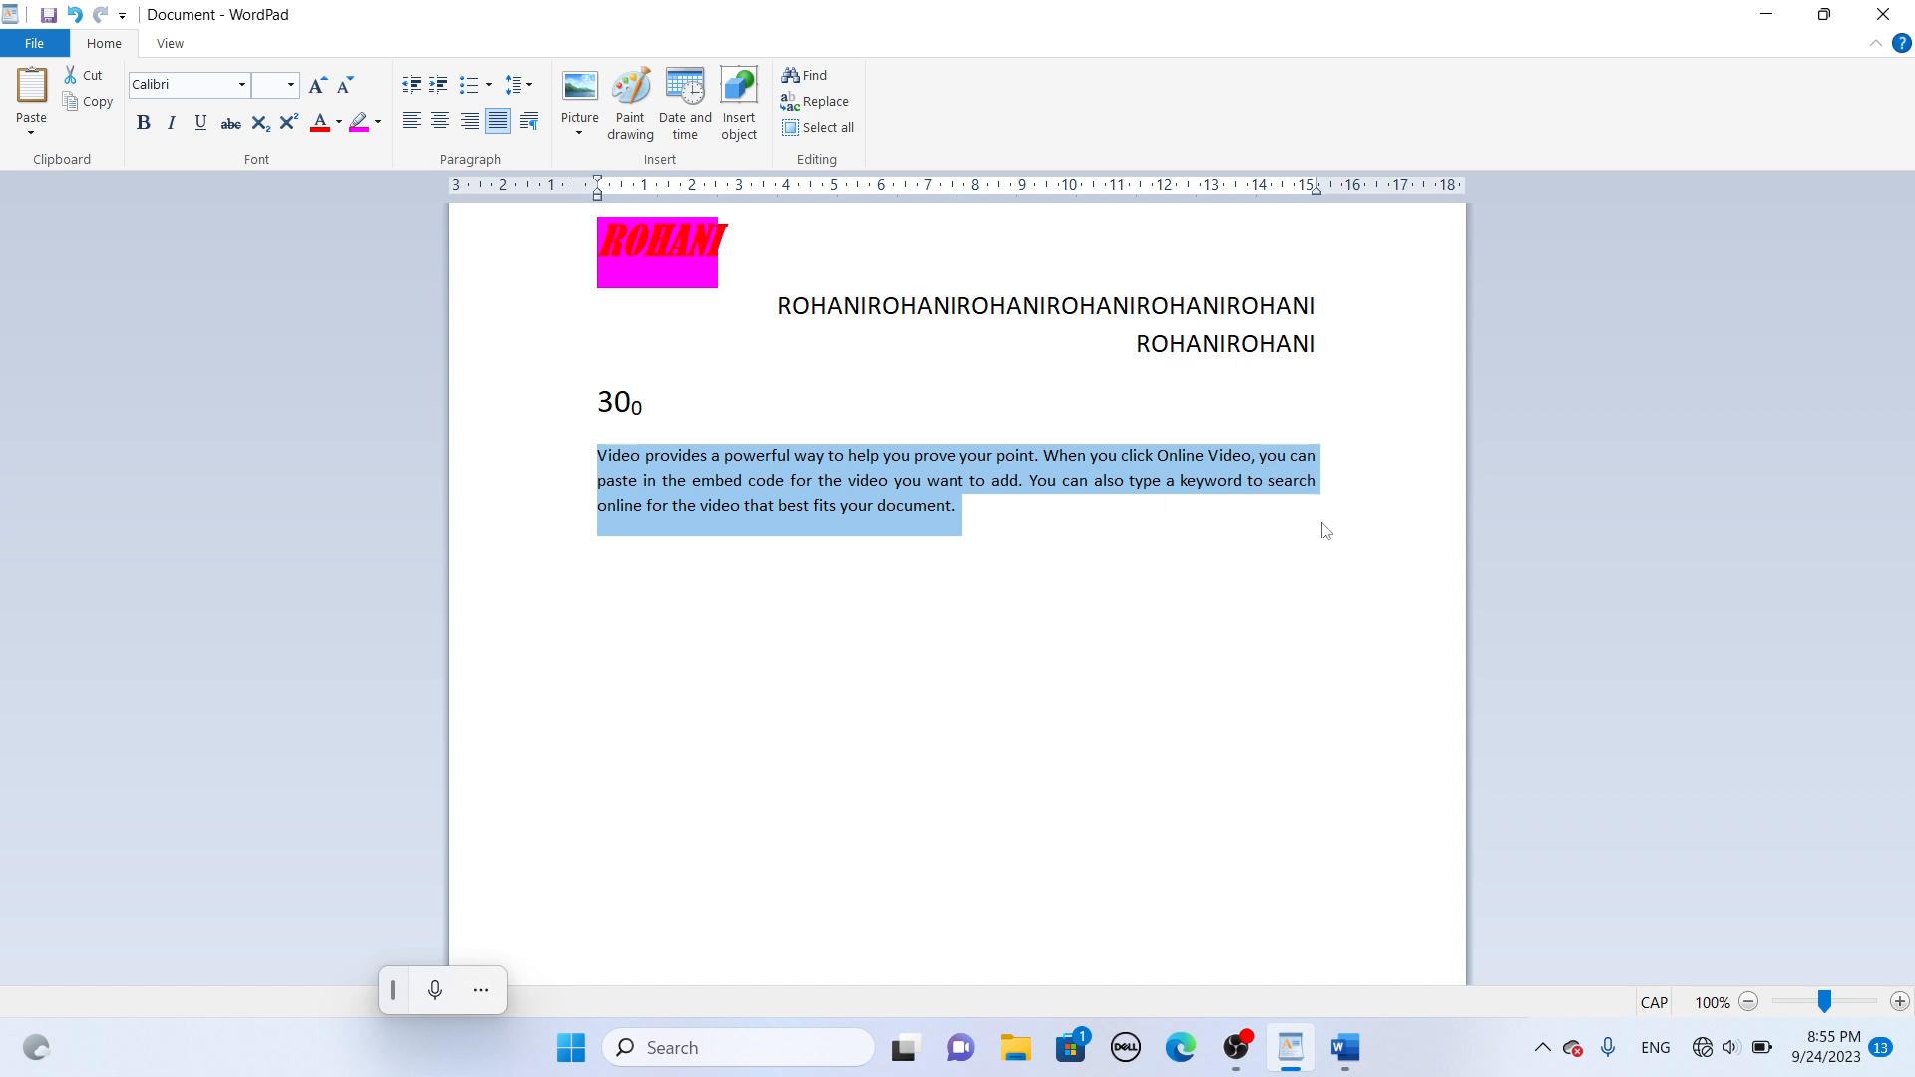
left_click(529, 121)
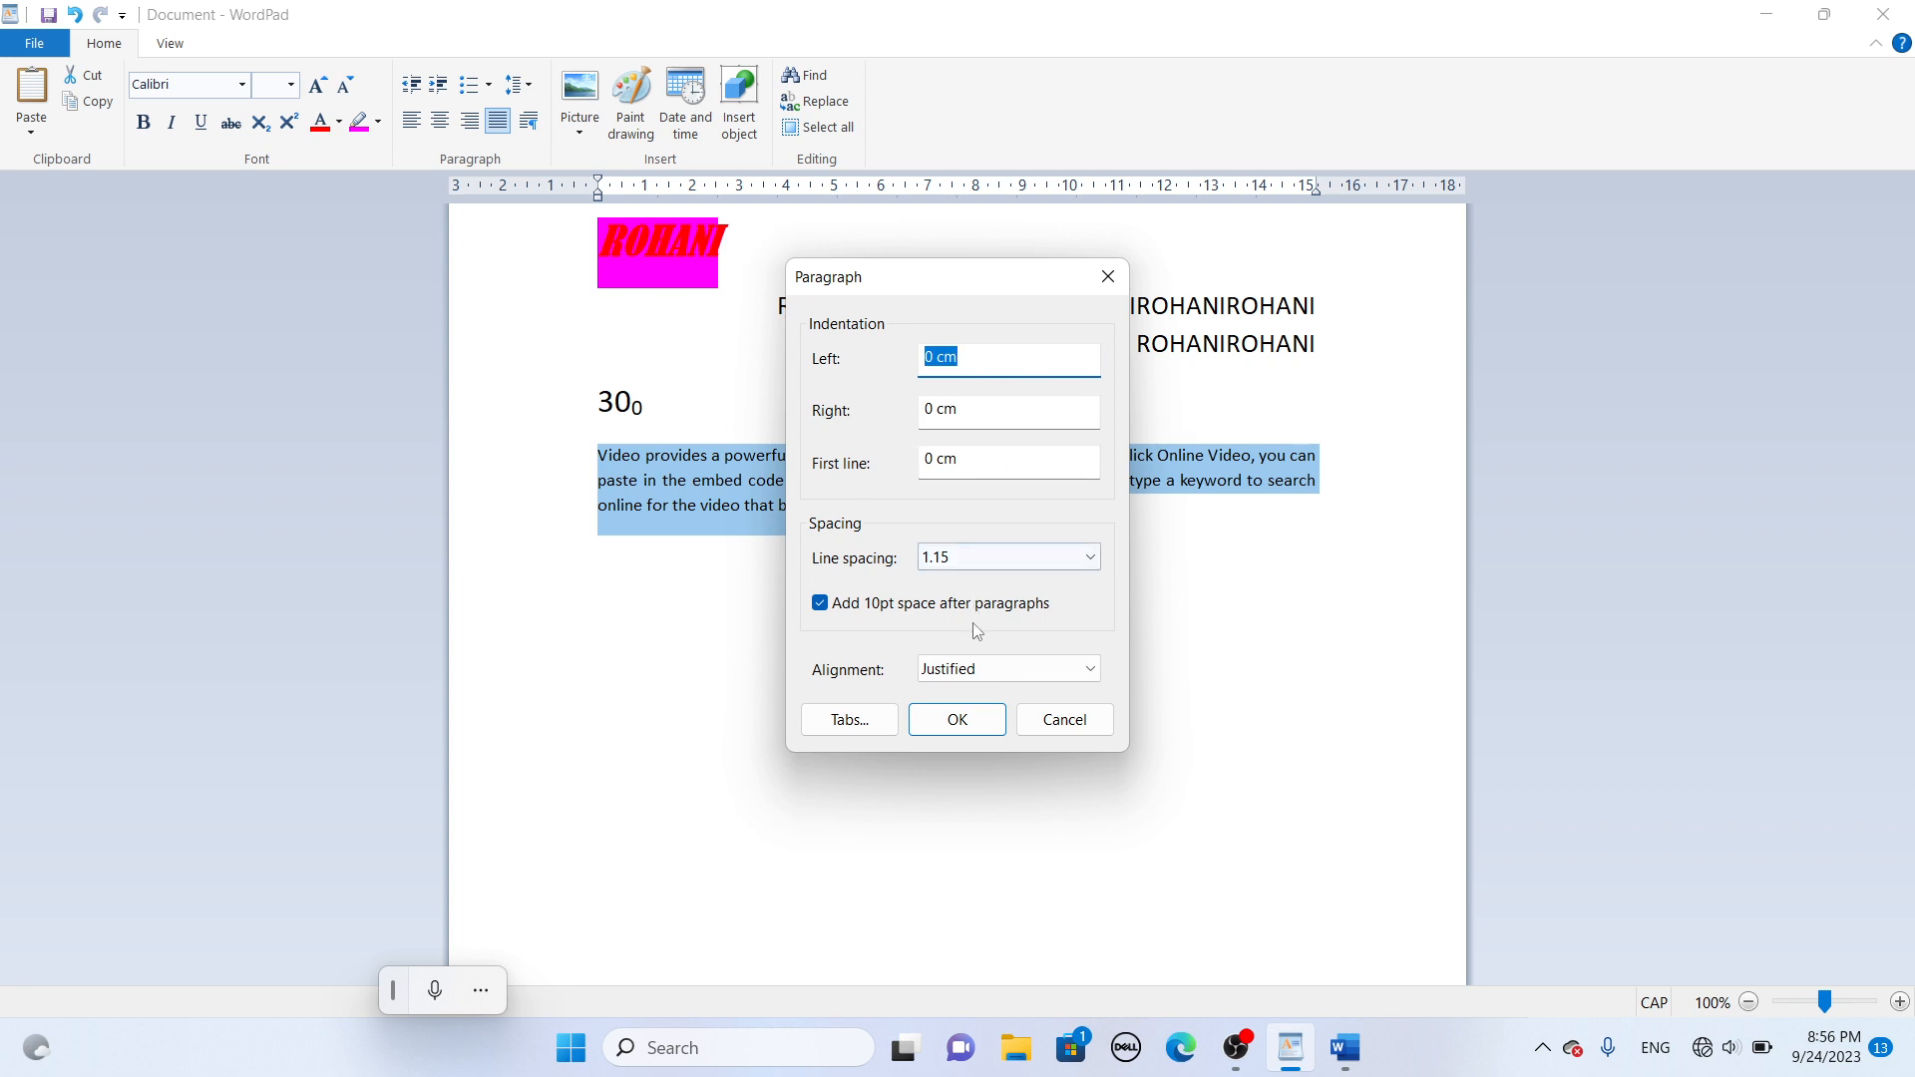
left_click(1107, 276)
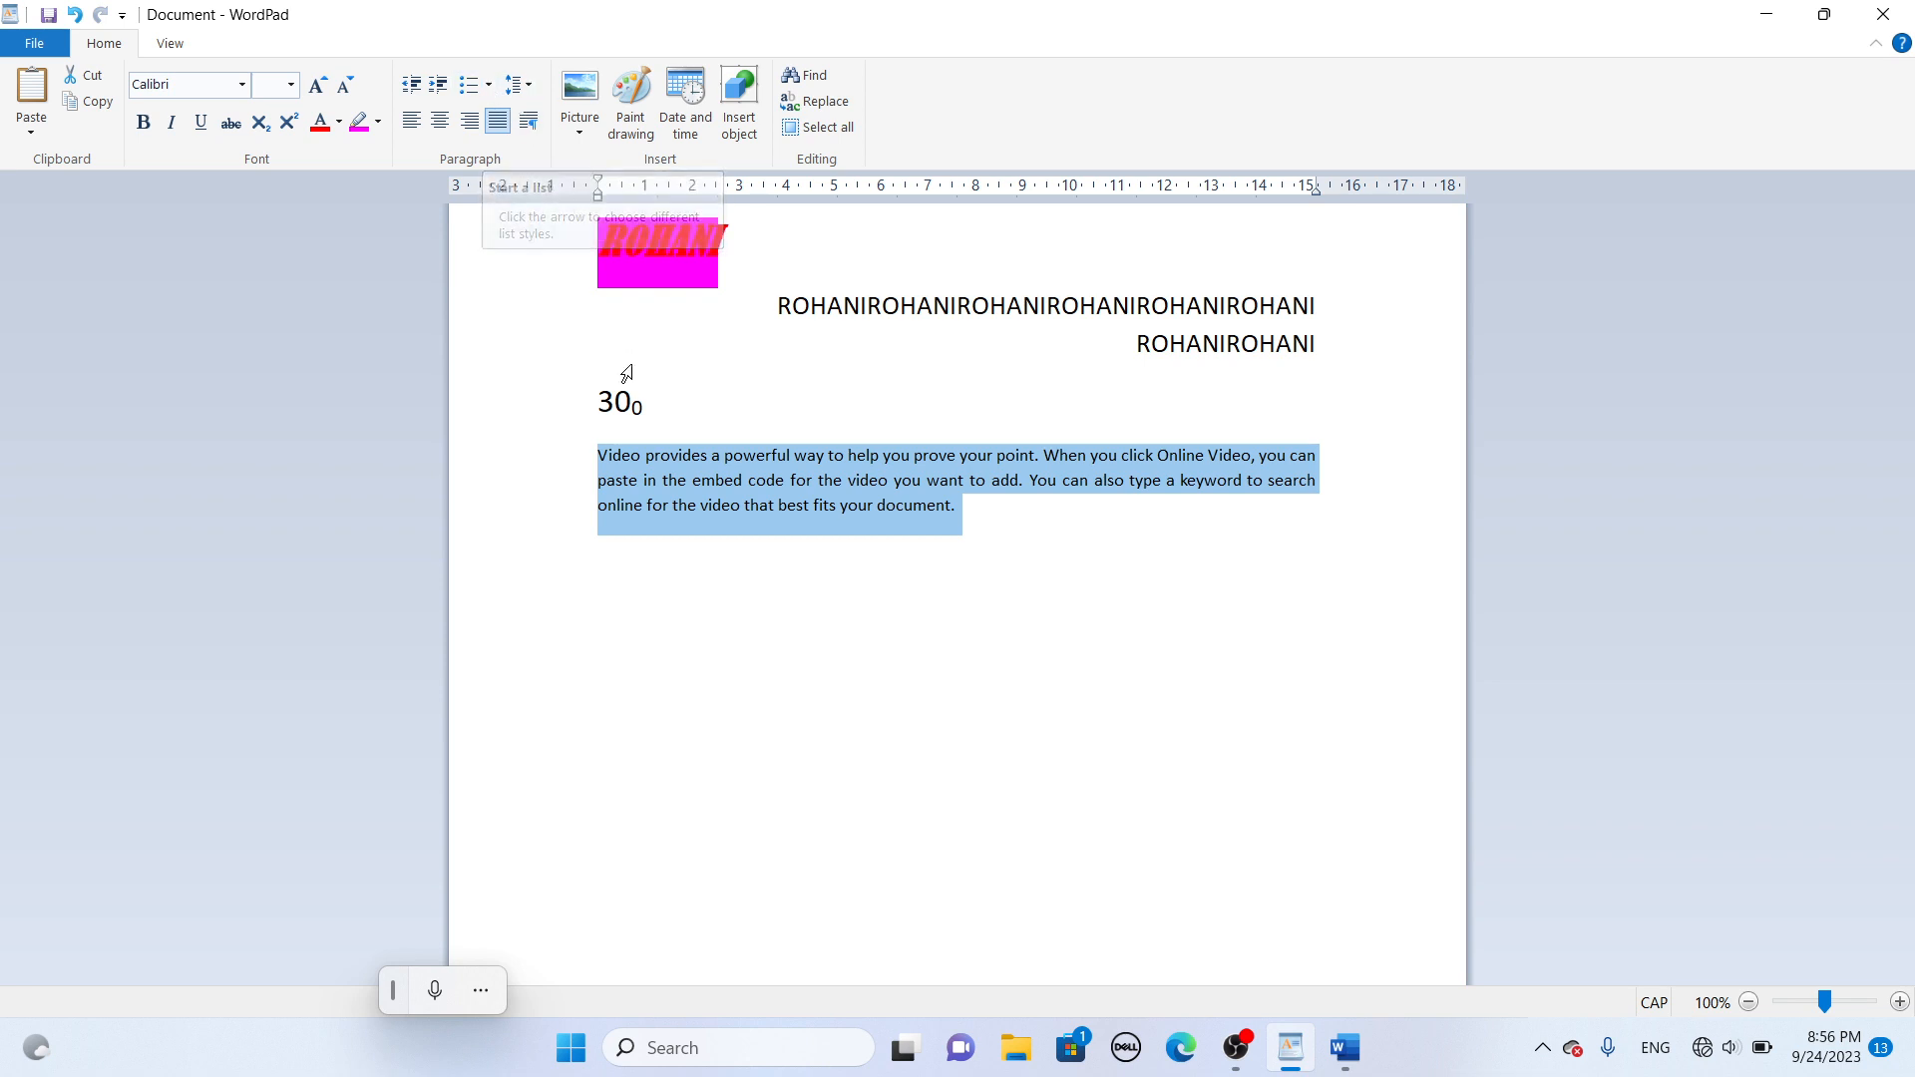
- Turn the paragraph into an uppercase-letter list, split it after "Online" and add three empty items before the remaining text
left_click(603, 458)
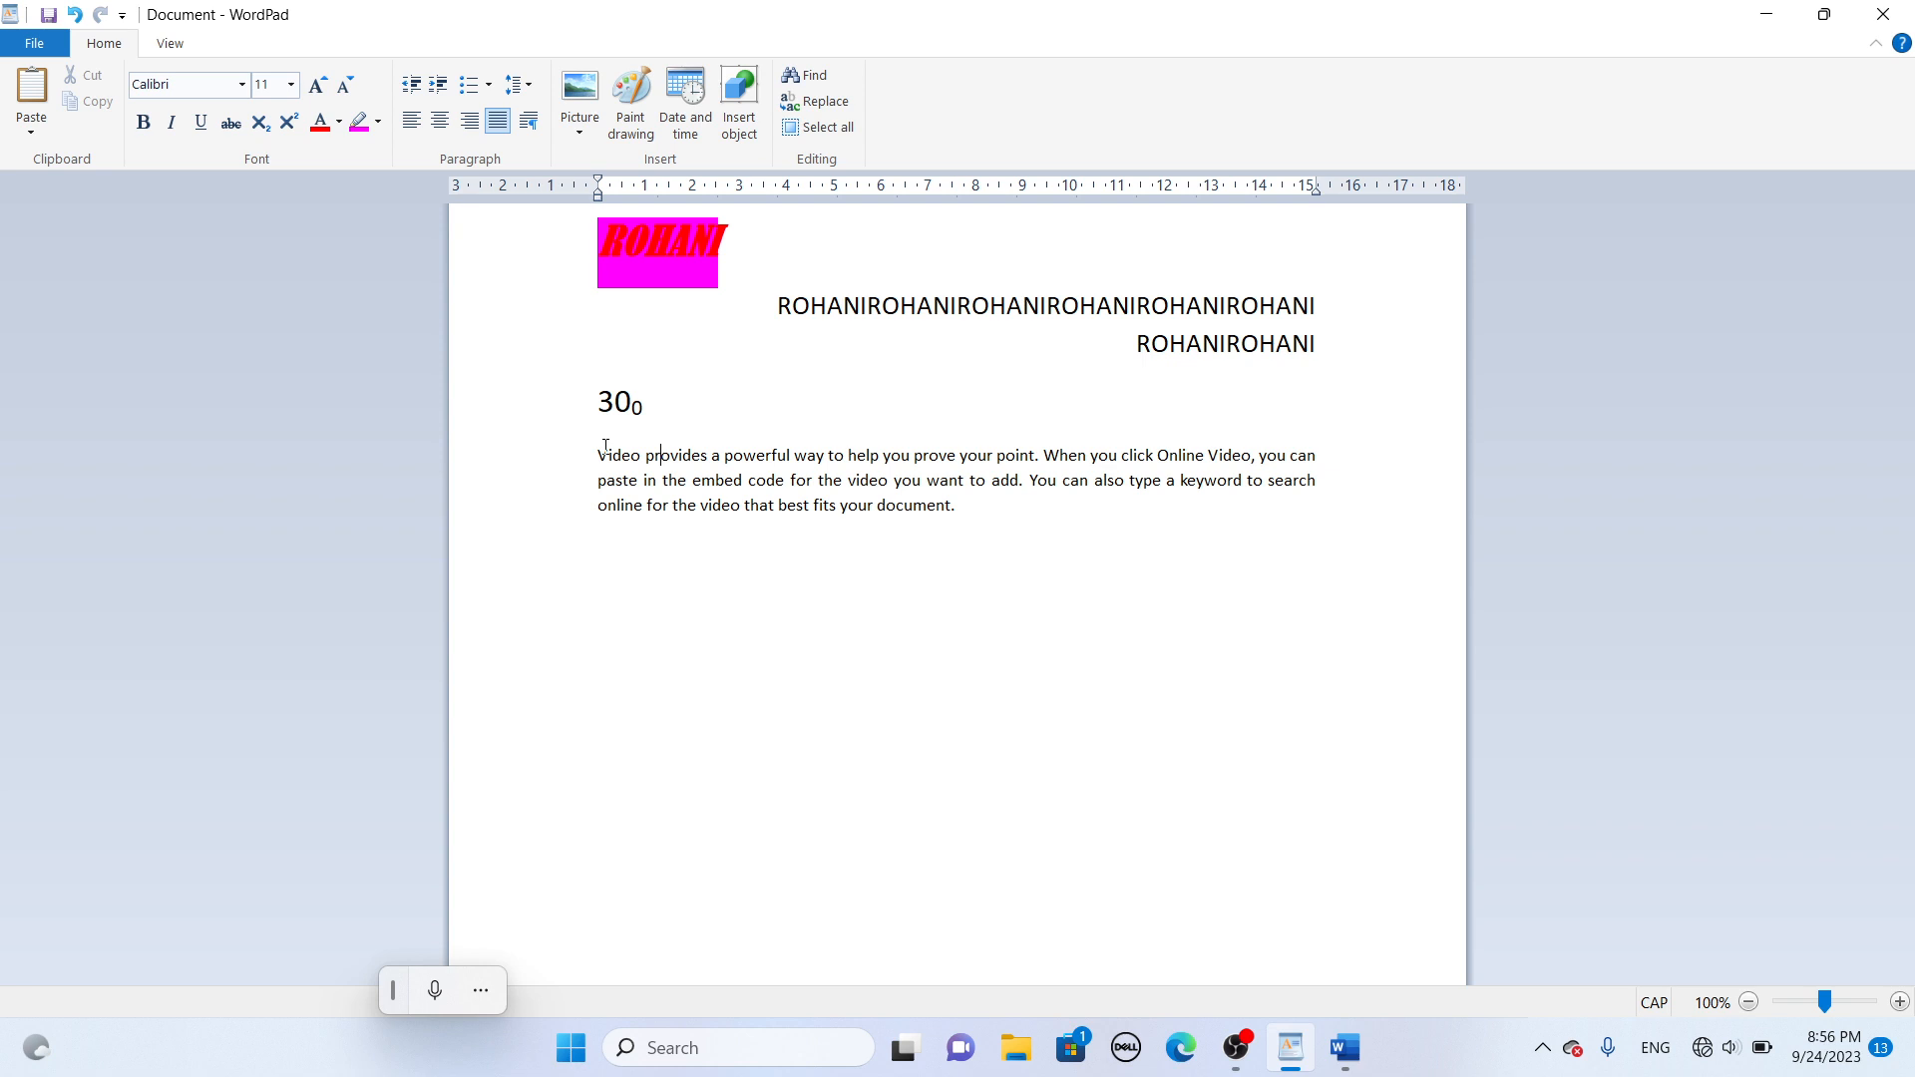
left_click(488, 84)
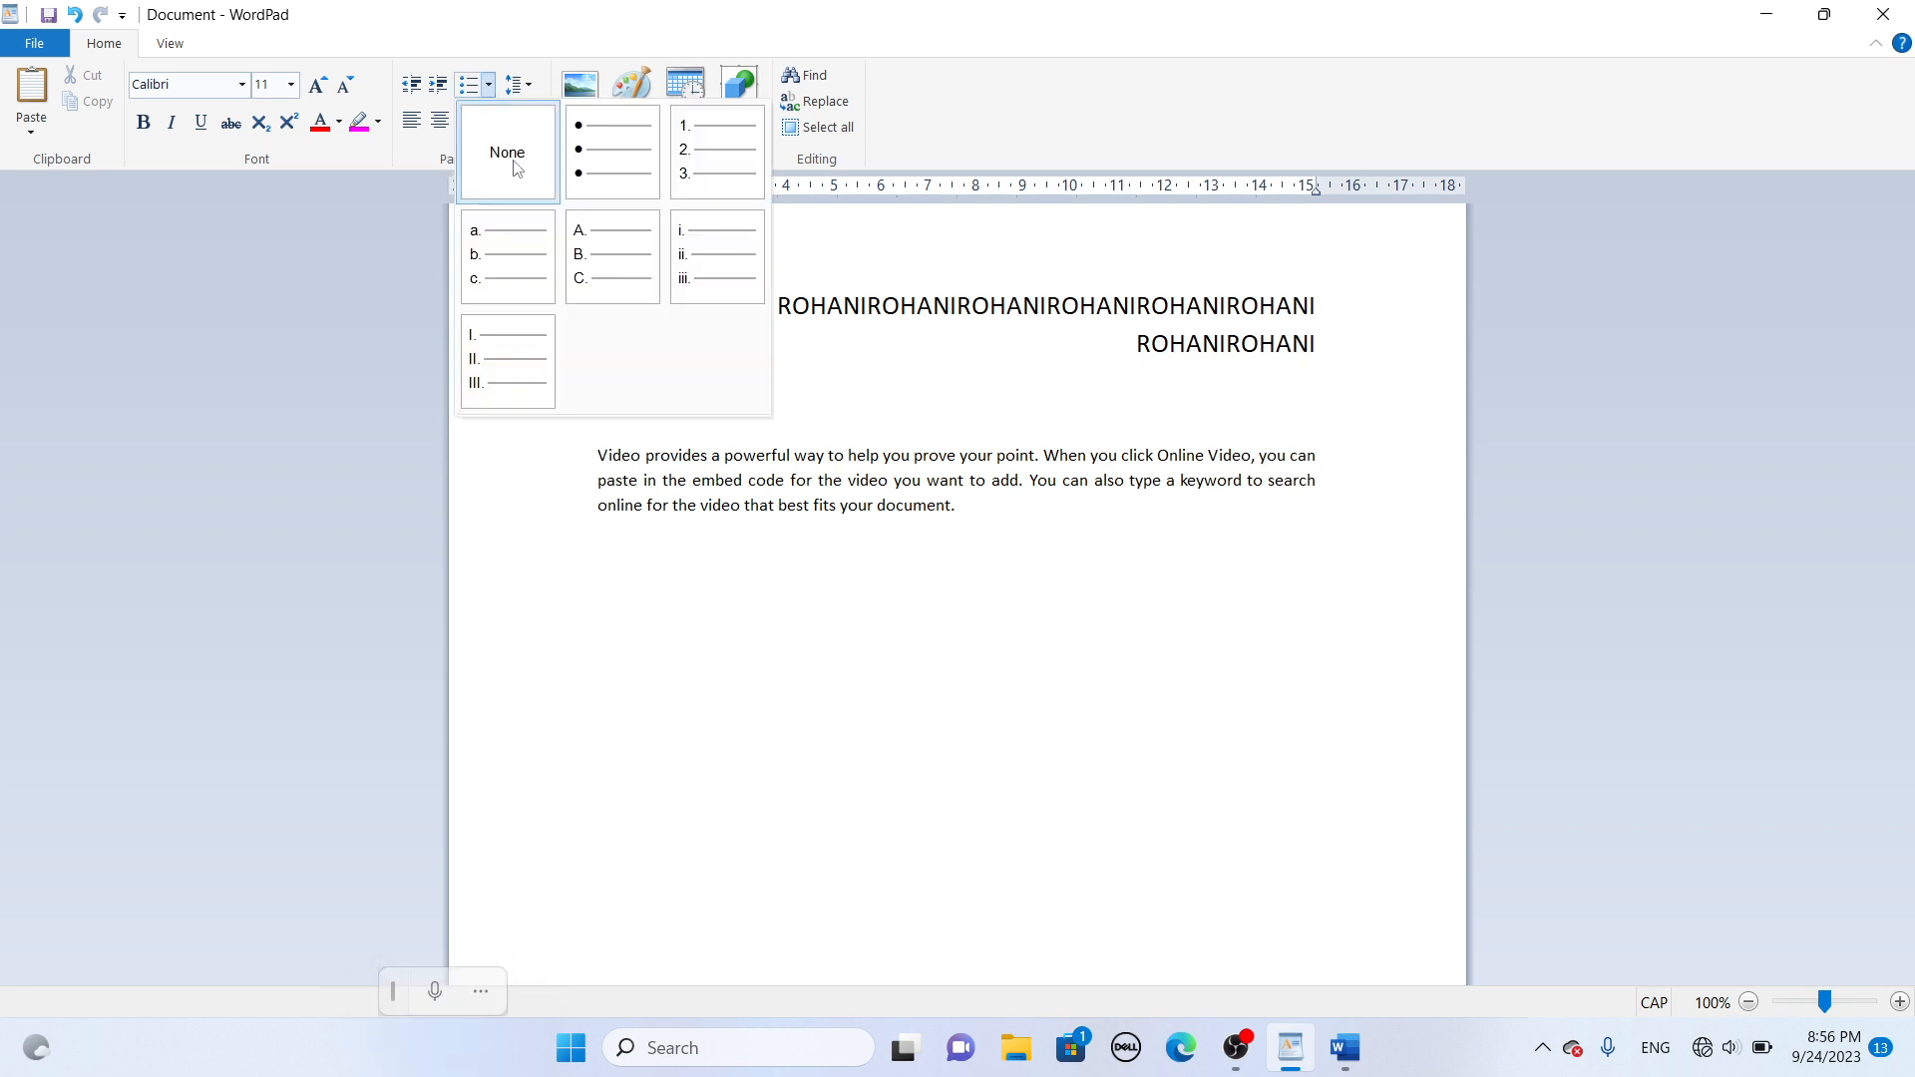
left_click(588, 261)
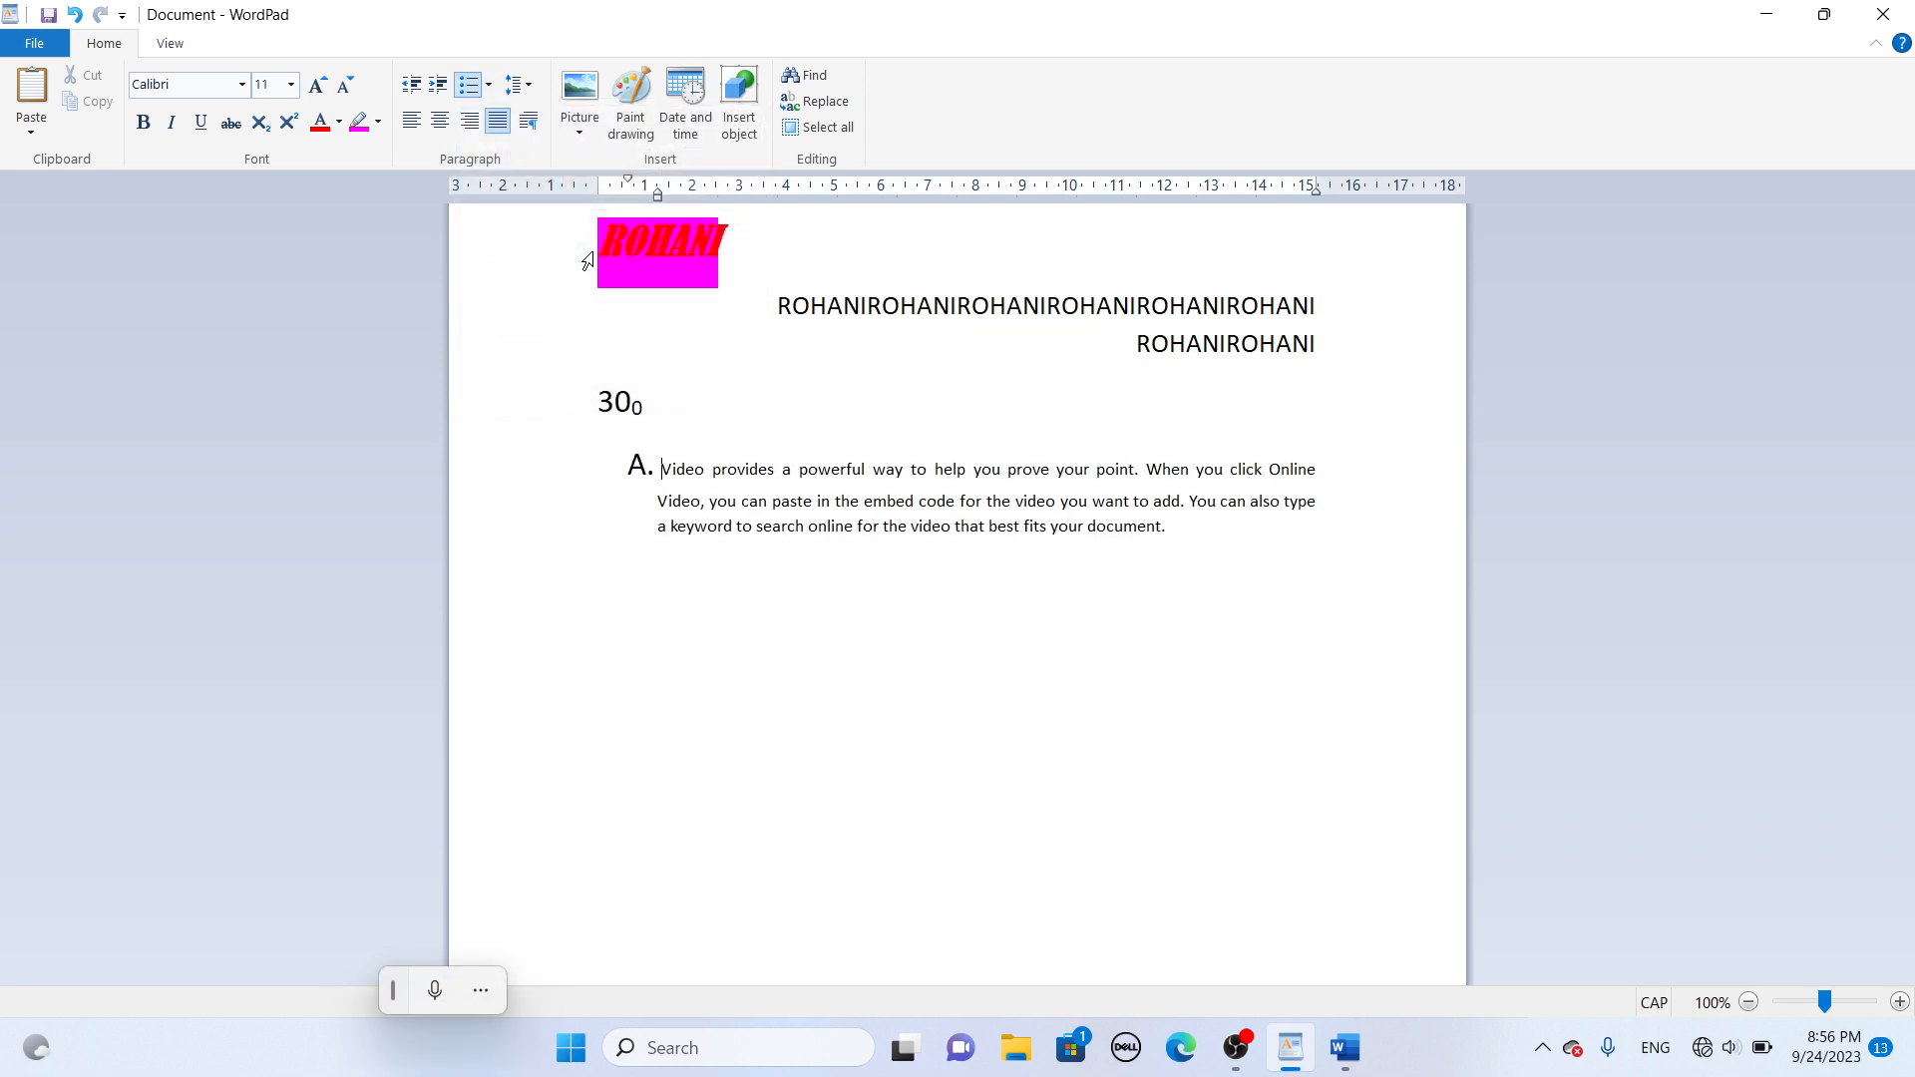
left_click(1315, 464)
key("Return")
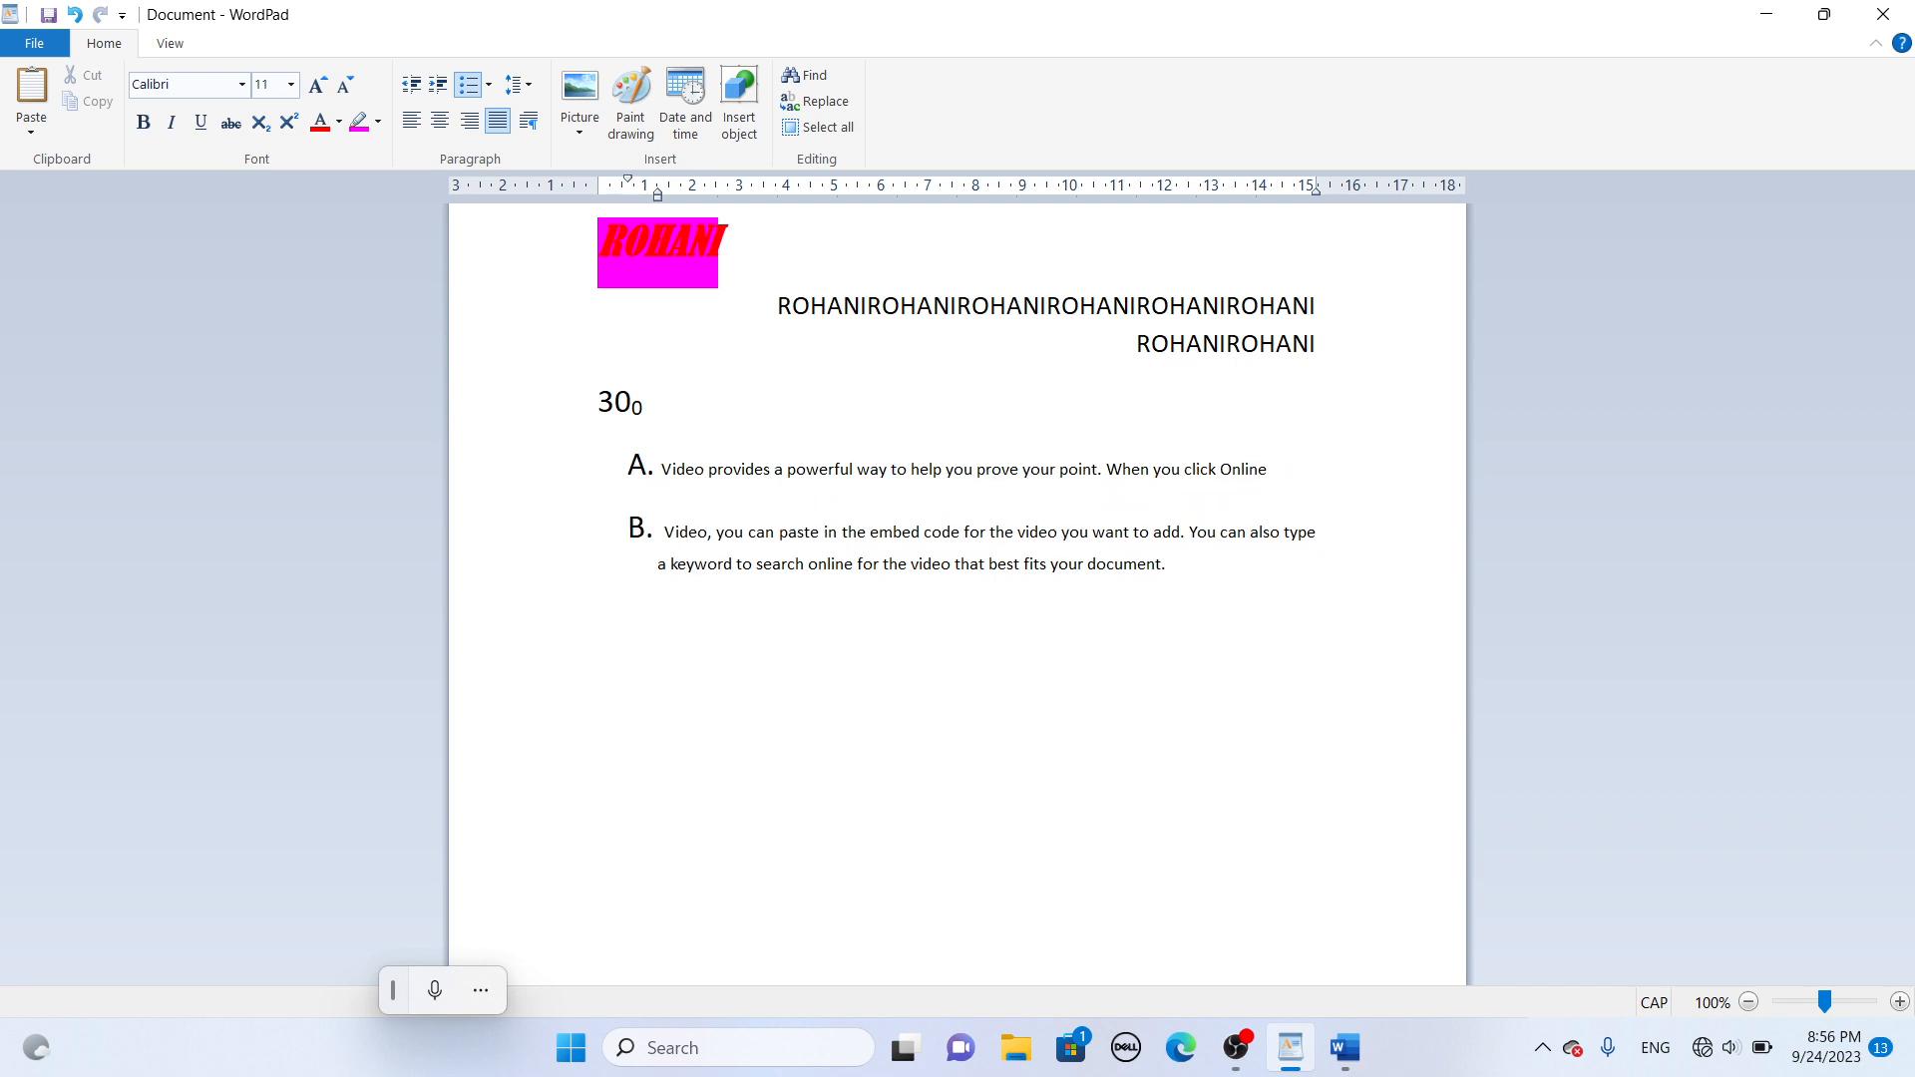
key("Return")
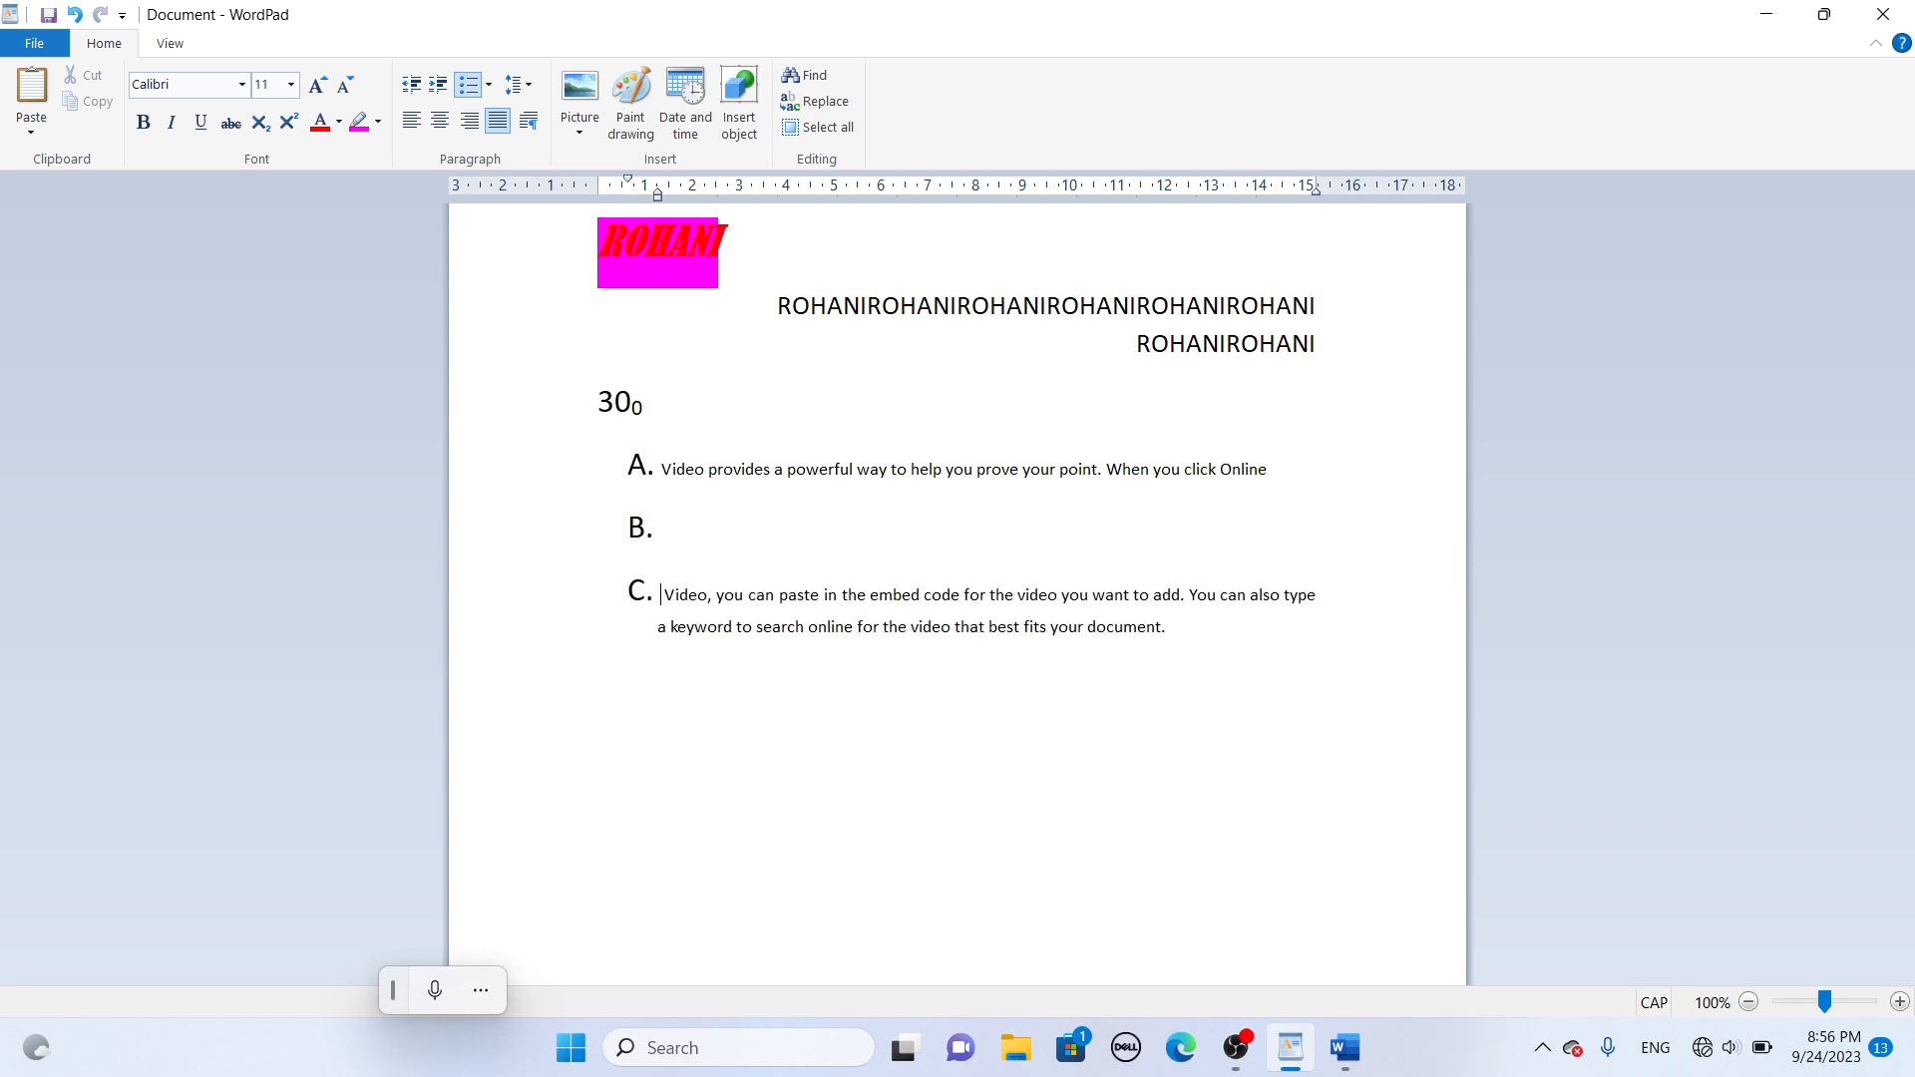
key("Return")
key("Return")
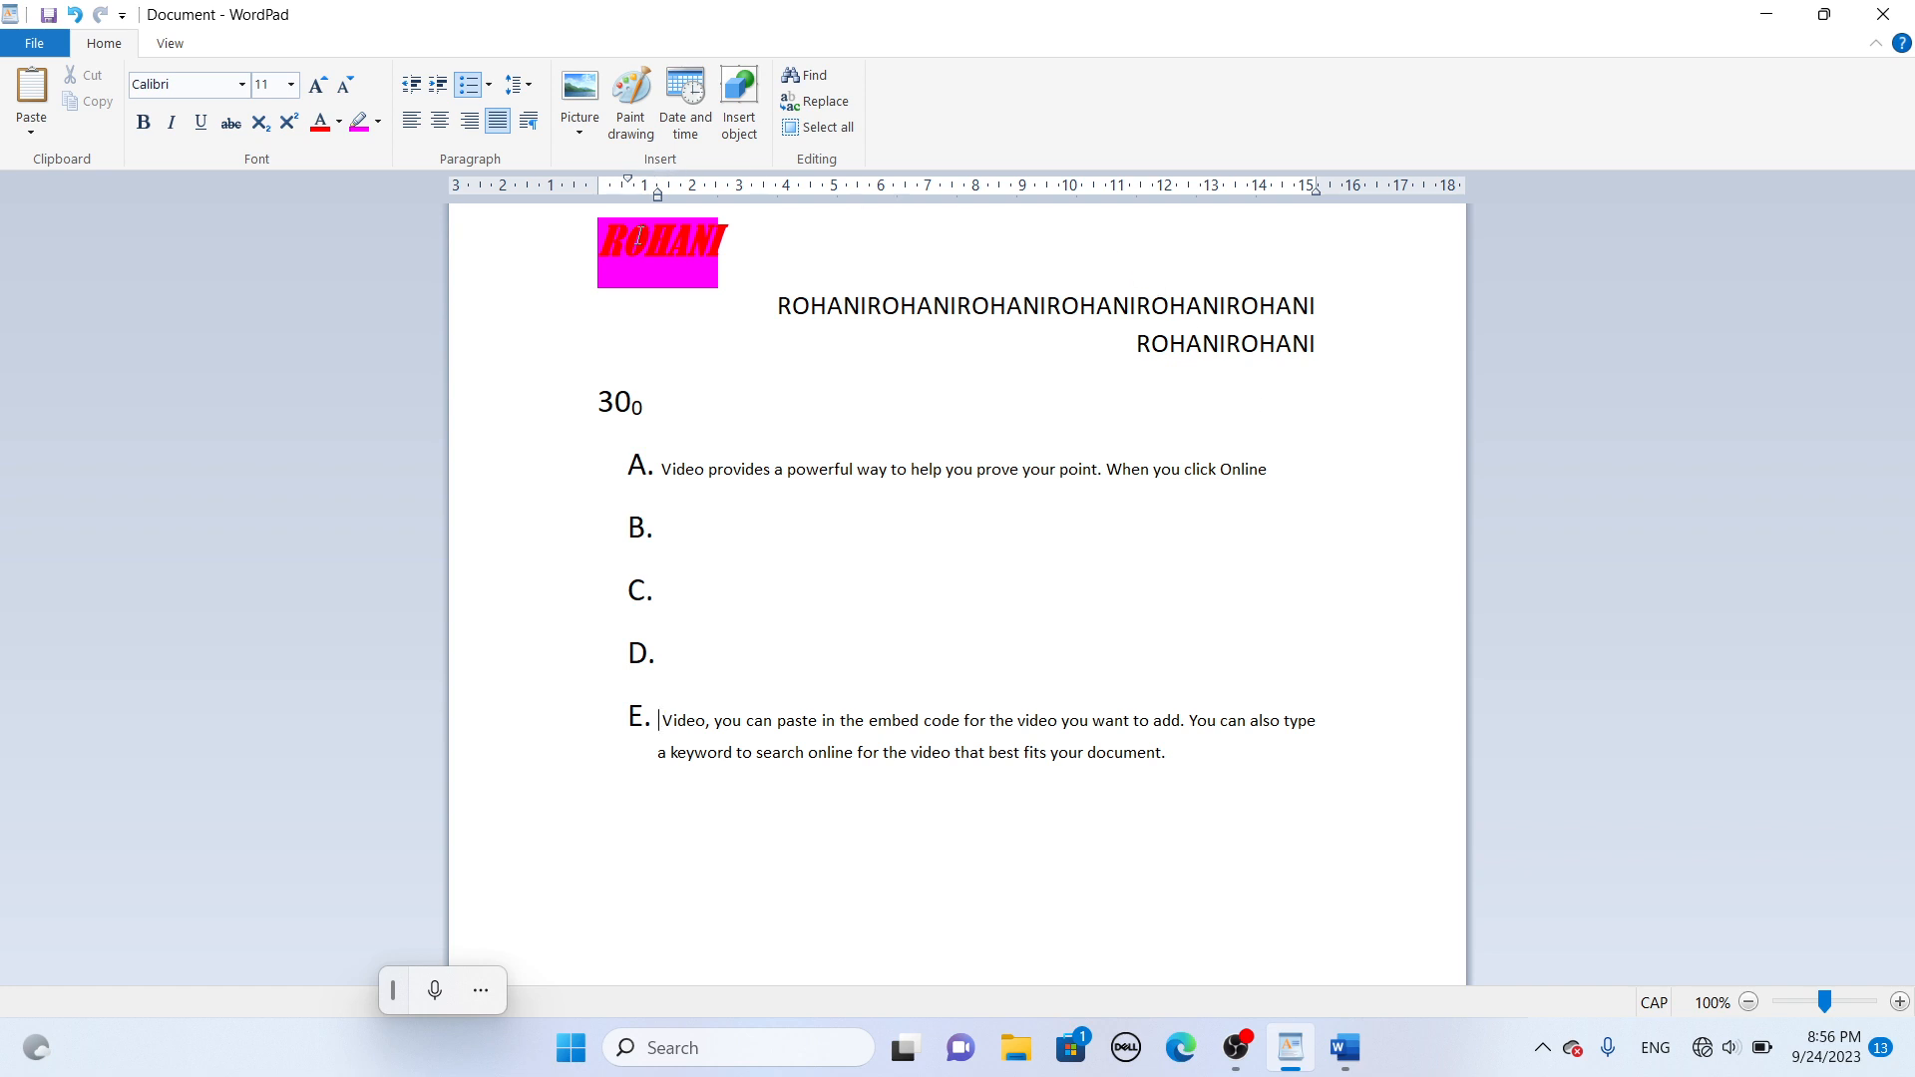
- Undo the added list items and the lettered list formatting
key("ctrl+z")
key("ctrl+z")
key("ctrl+z")
key("ctrl+z")
key("ctrl+z")
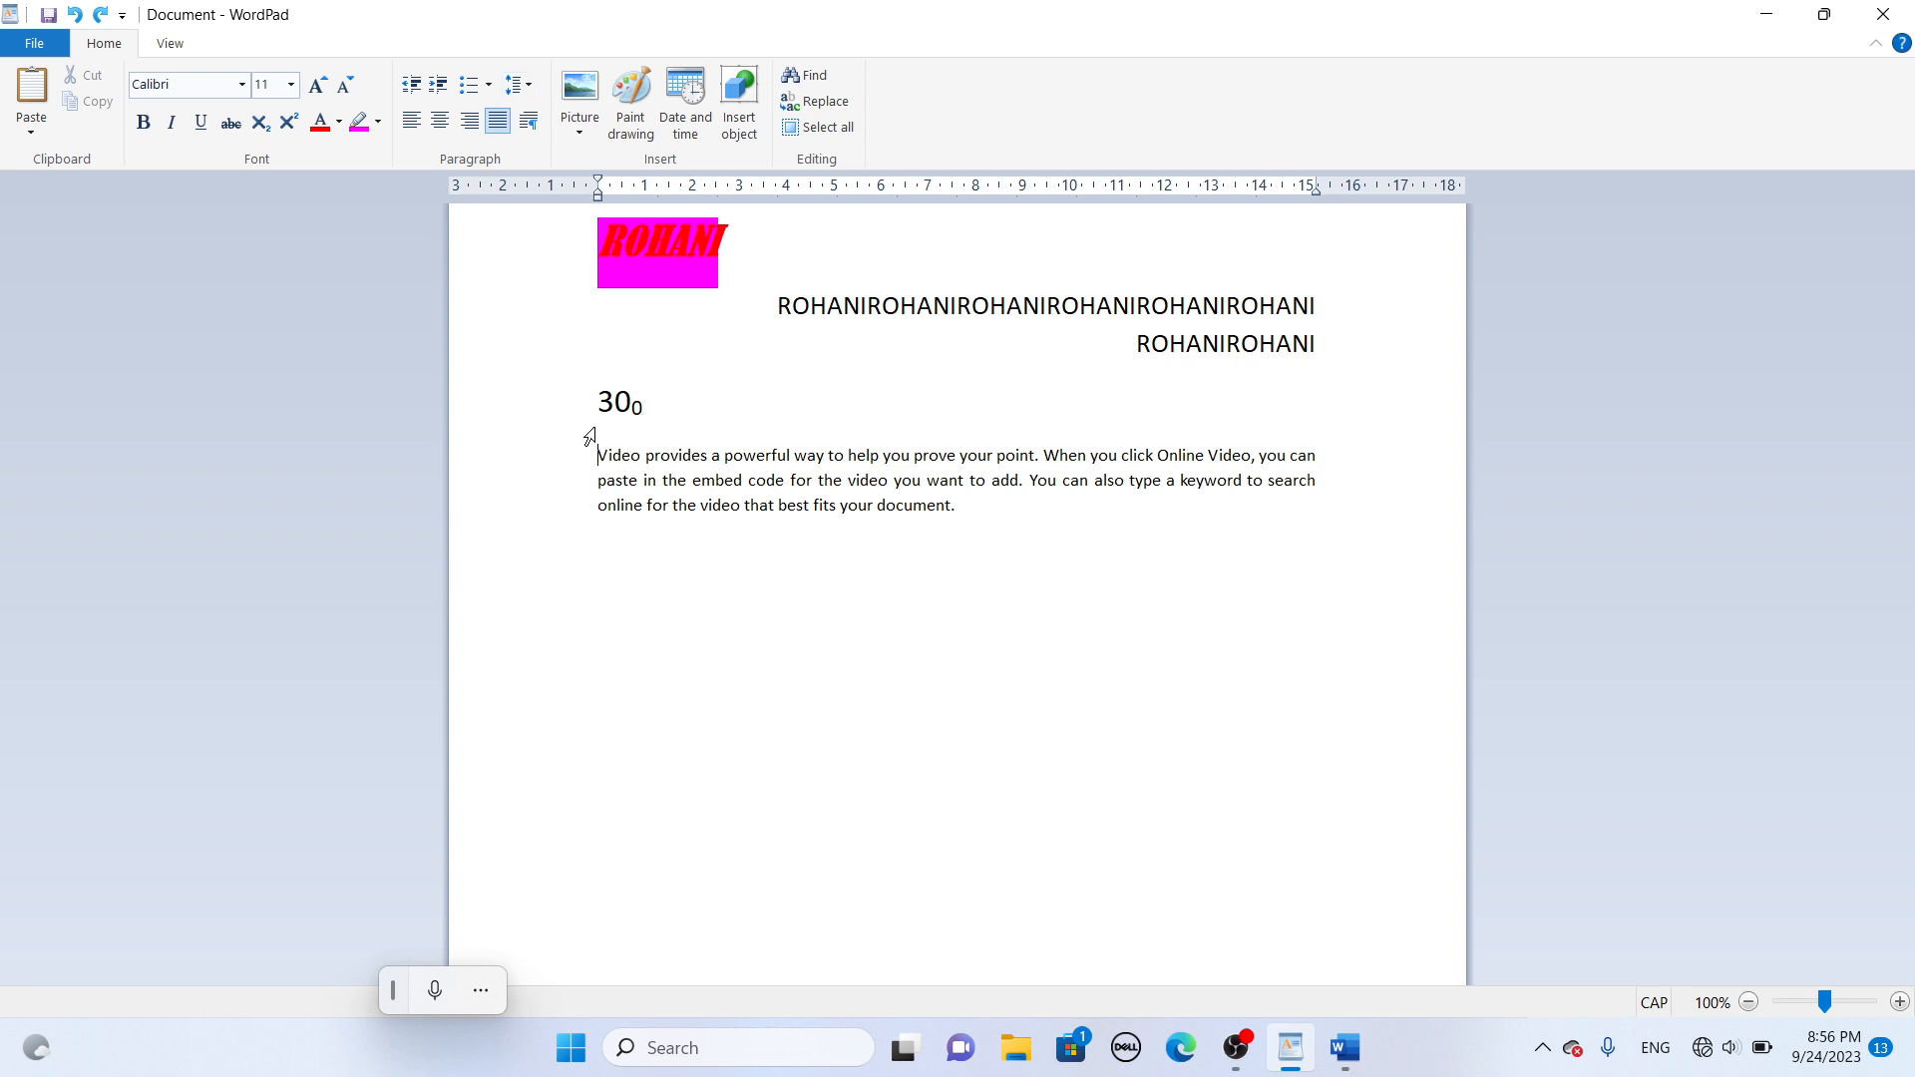
- Set the line spacing of the justified paragraph to 2 and start a new line below it
left_click_drag(578, 452, 675, 508)
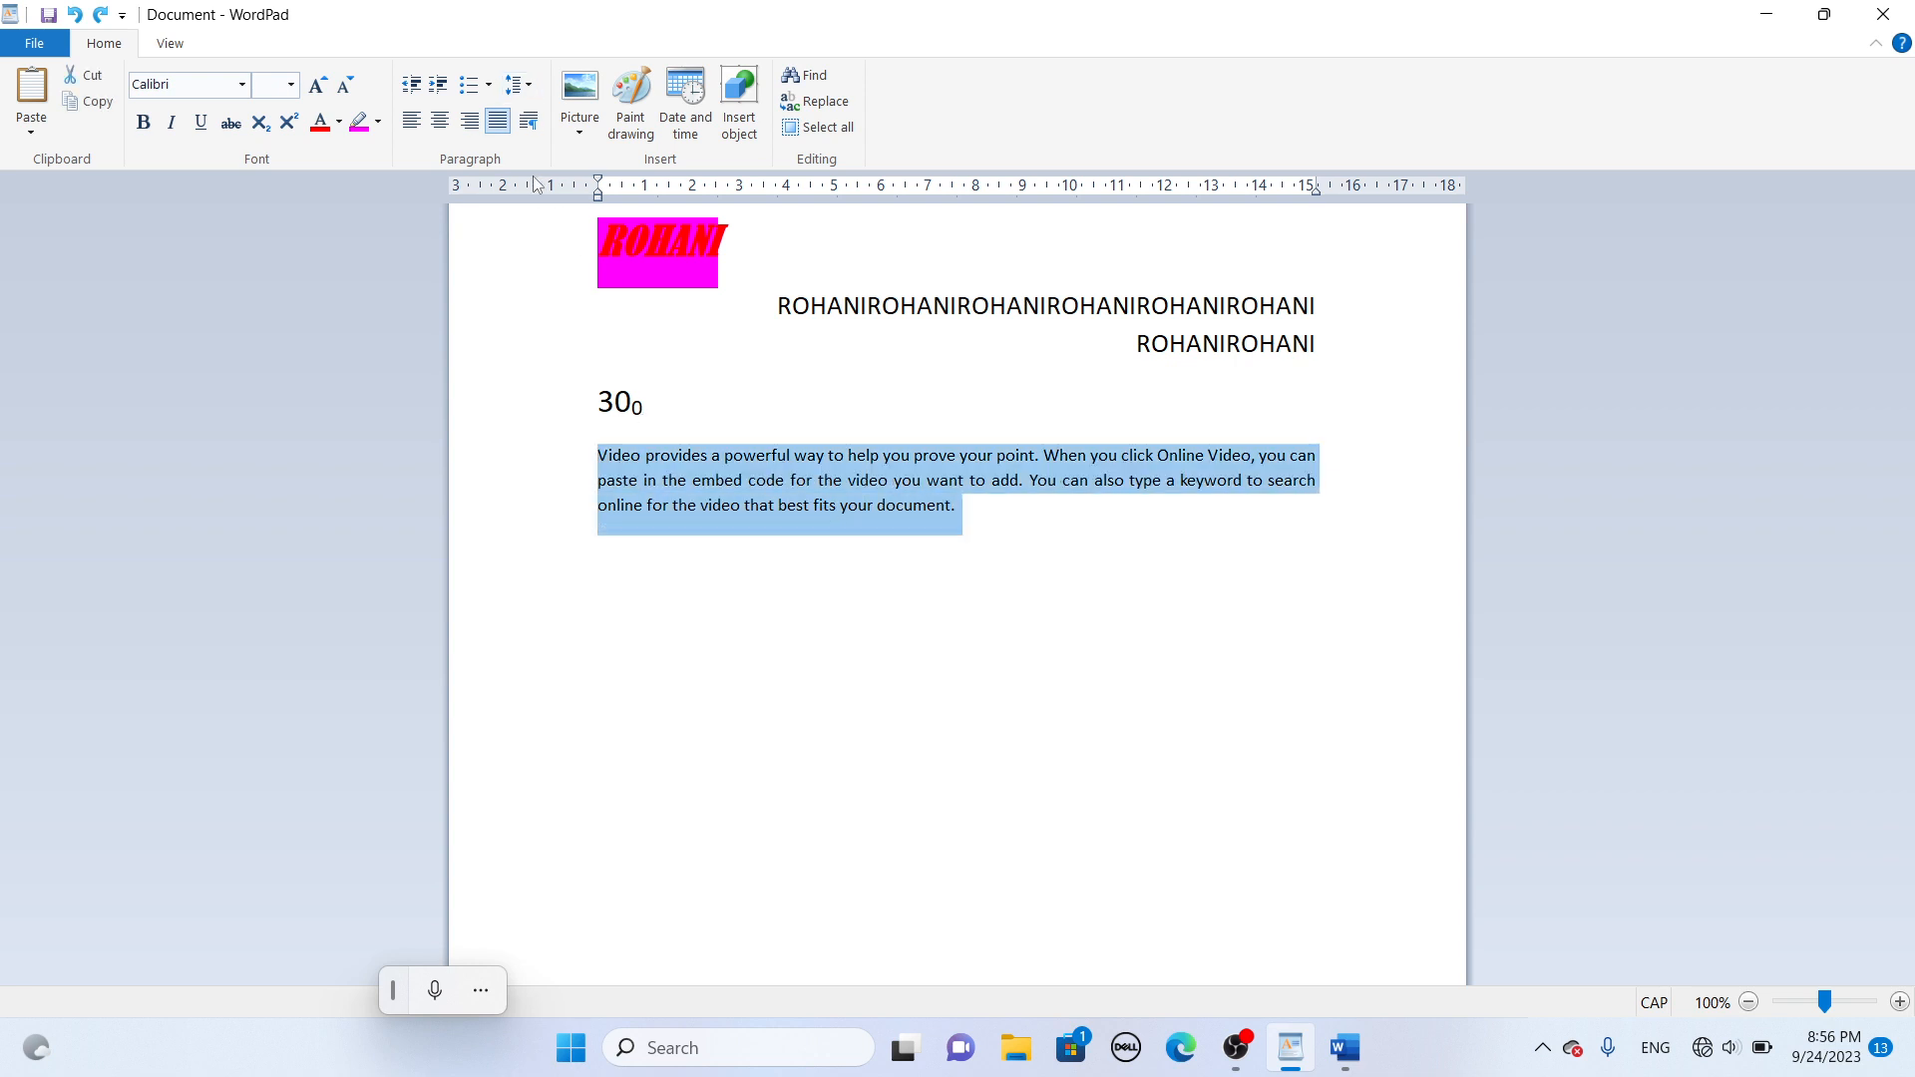
left_click(518, 85)
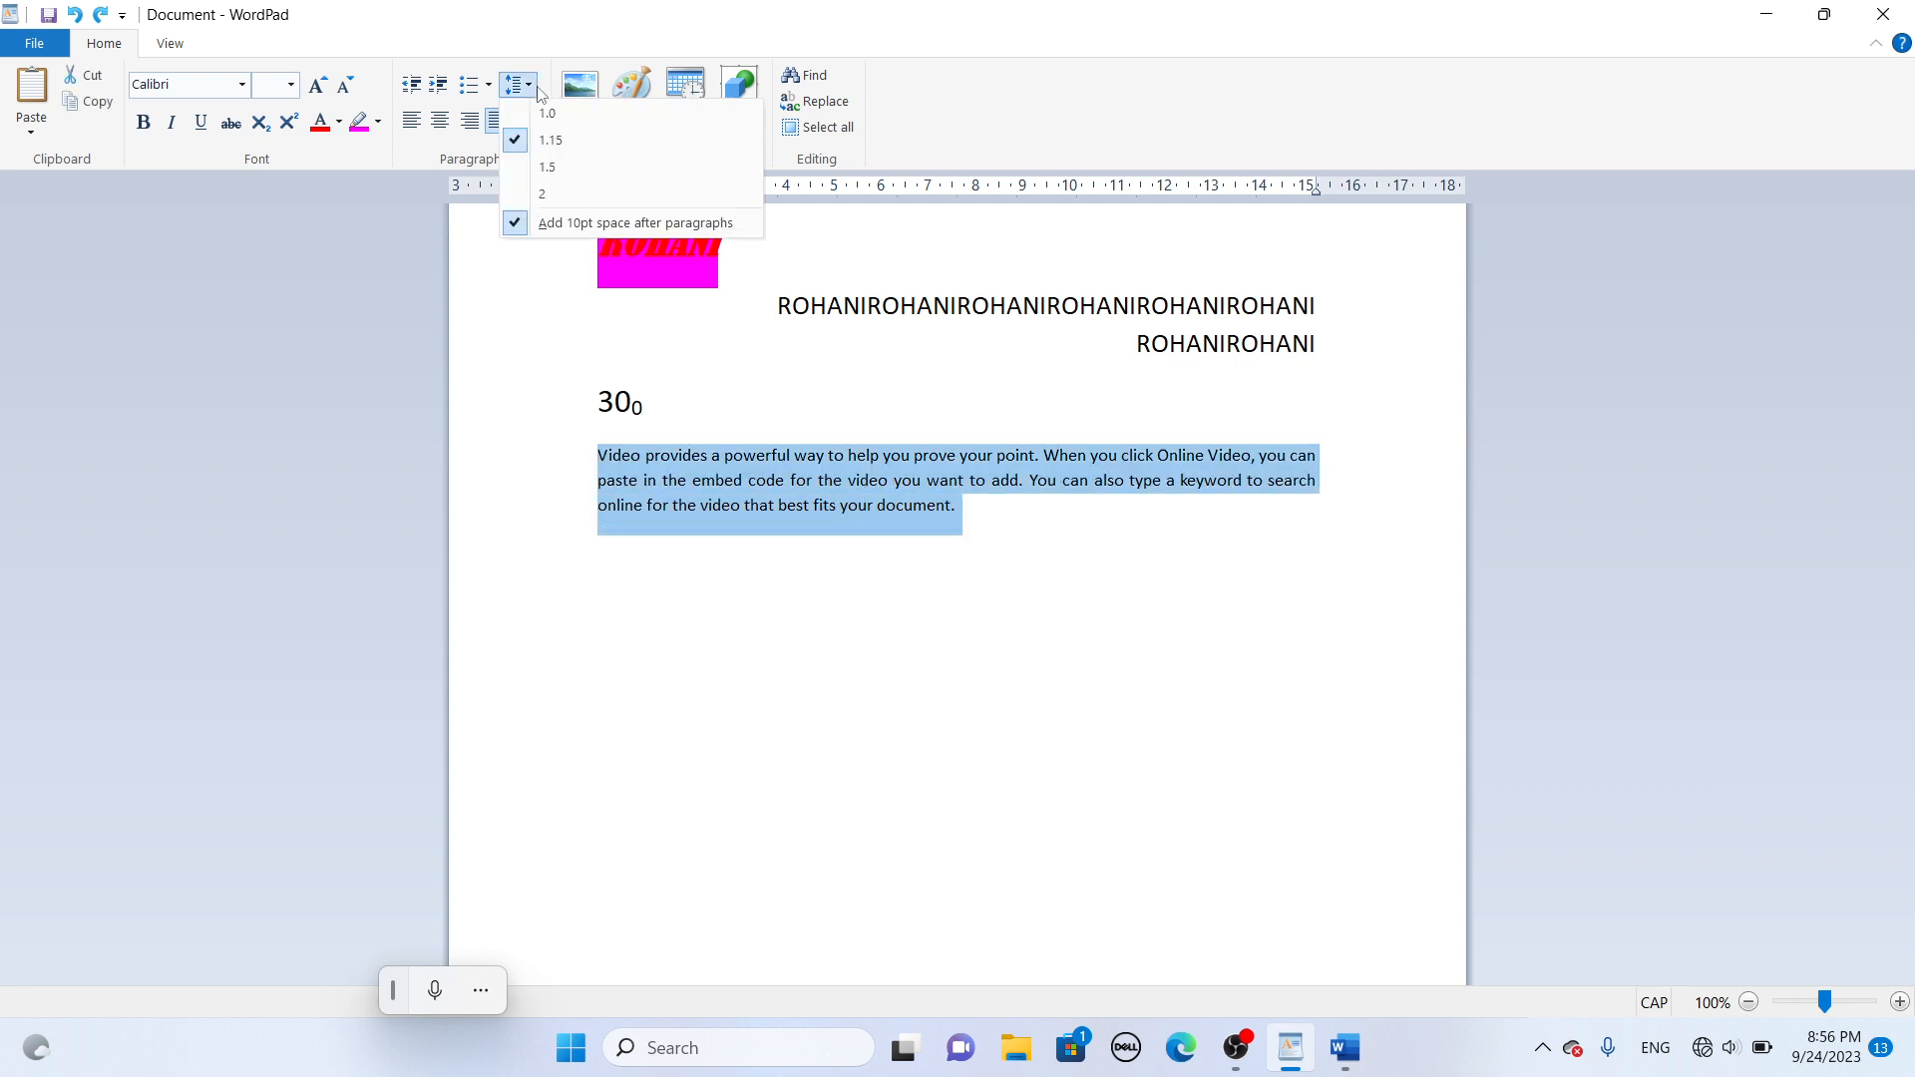
left_click(546, 195)
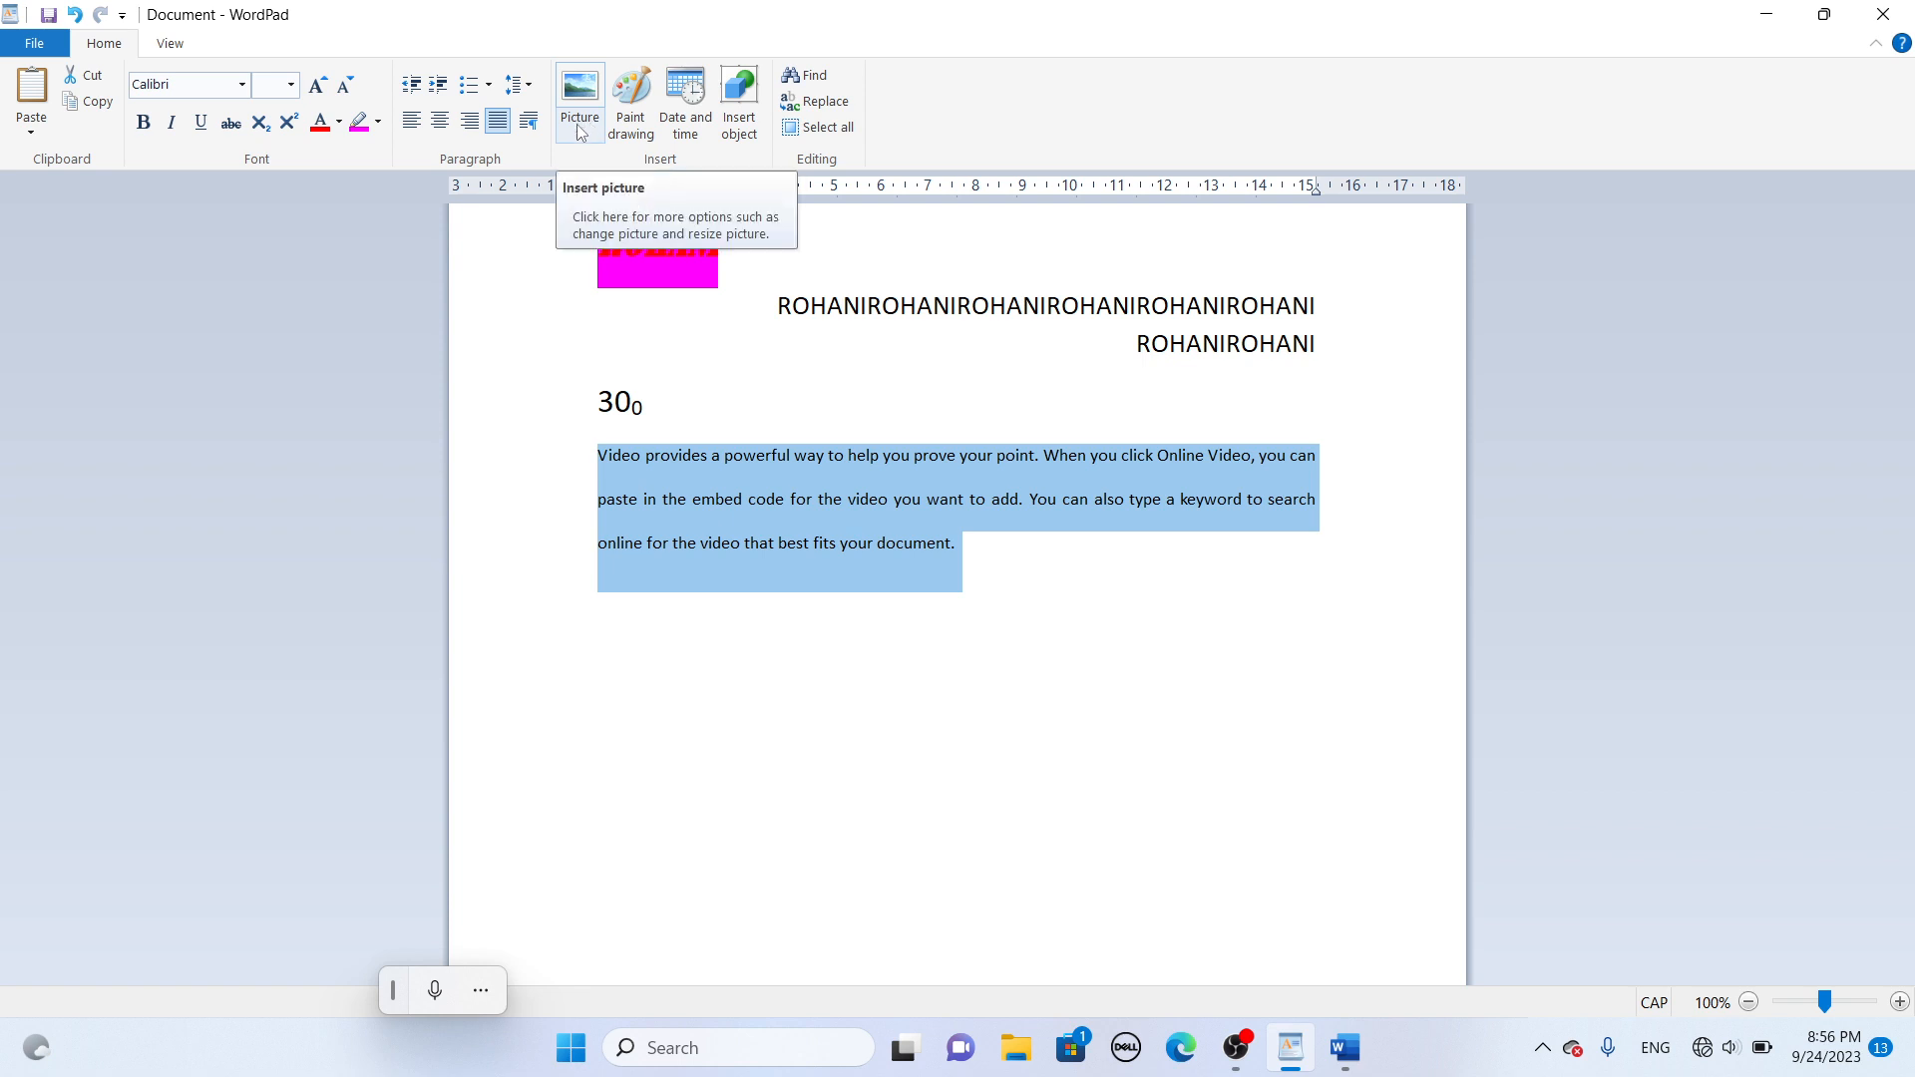
left_click(1004, 574)
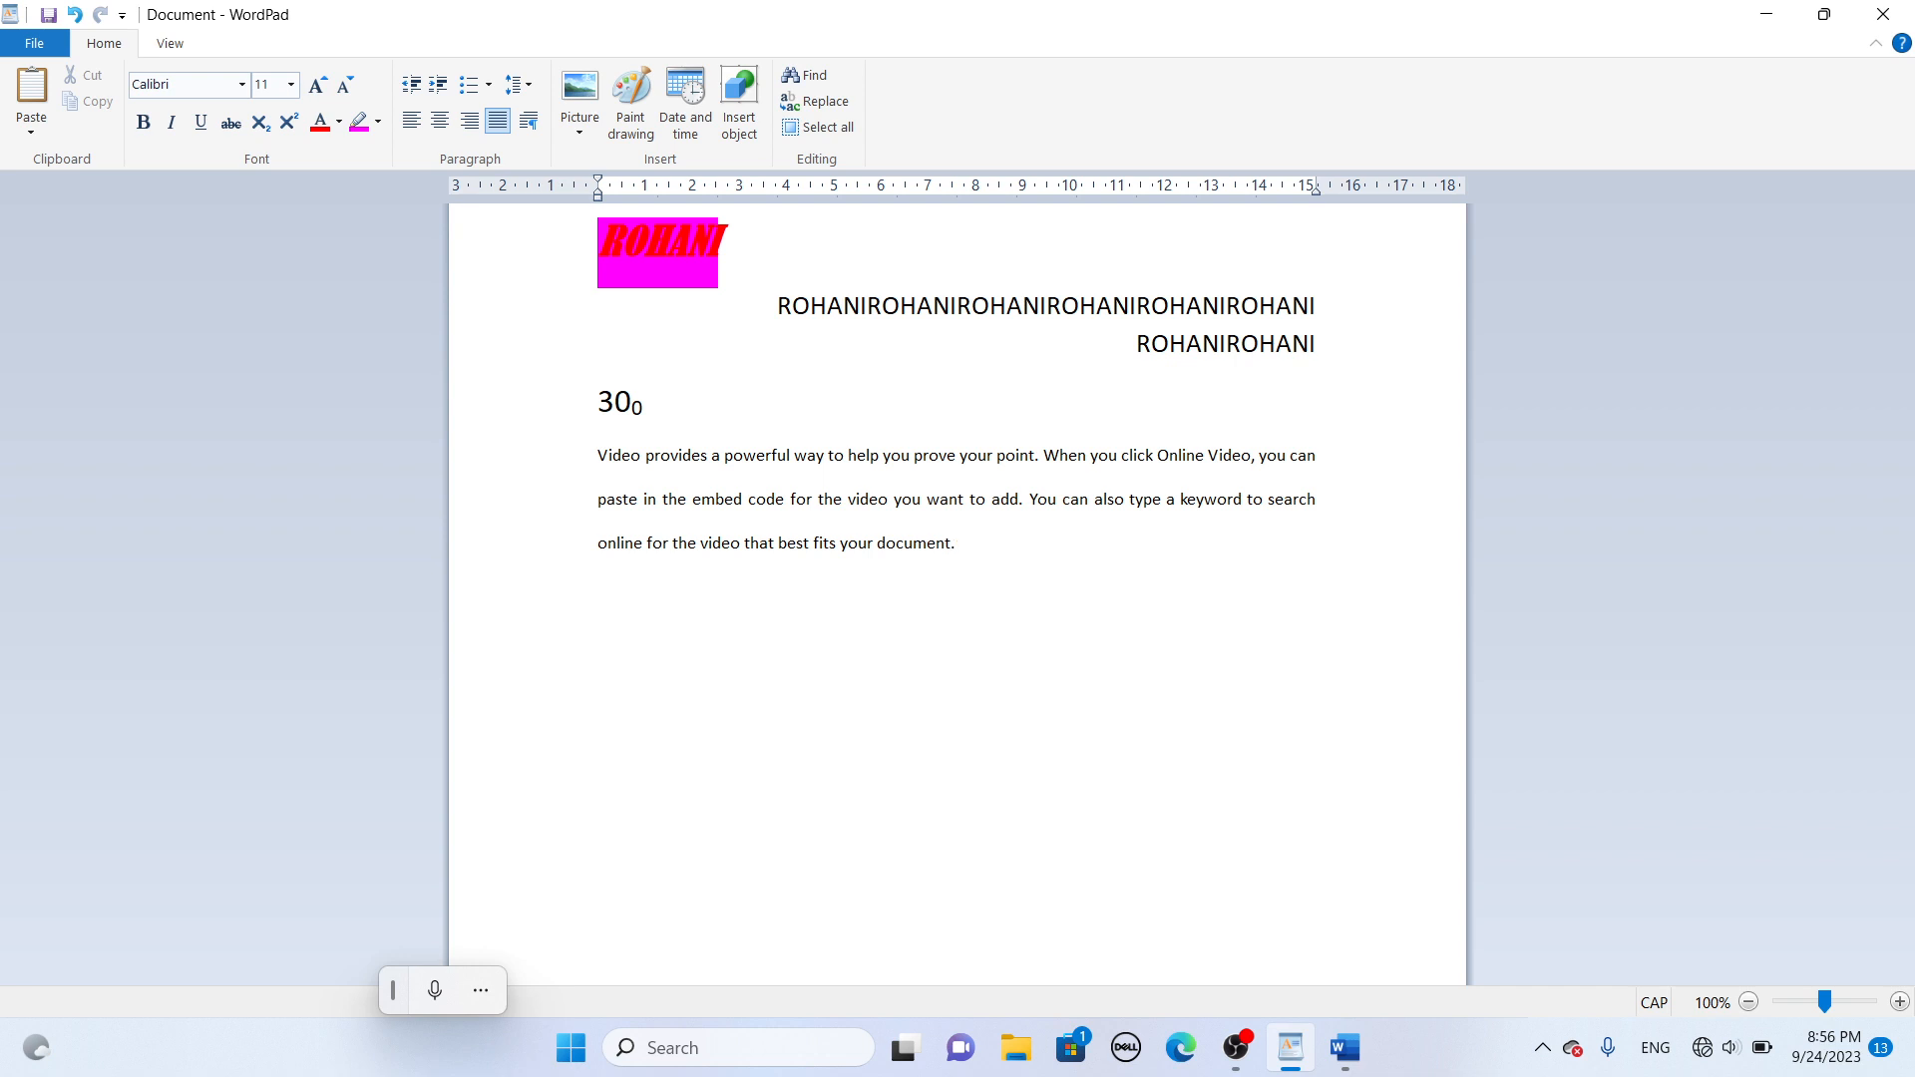
key("Return")
- Insert the portrait picture whose file name is a row of 1s from the Downloads folder
left_click(593, 130)
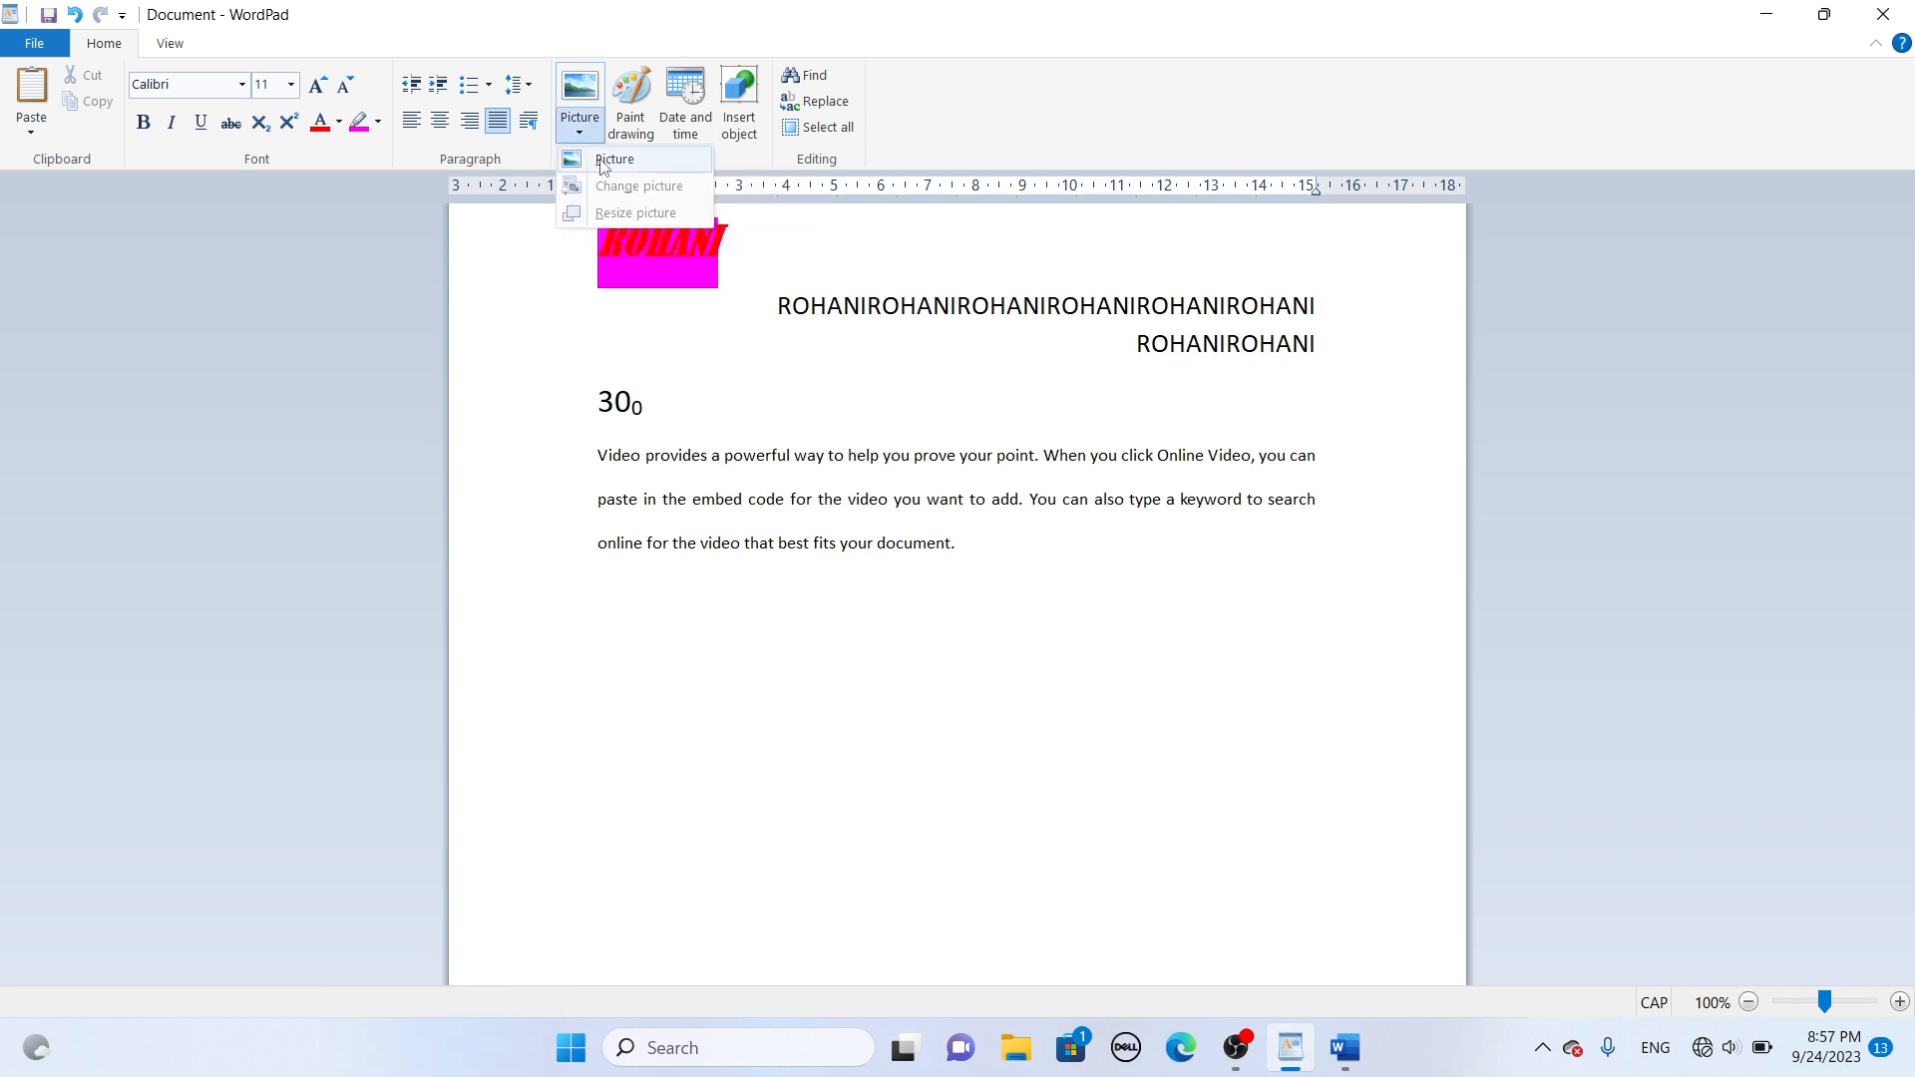
left_click(601, 164)
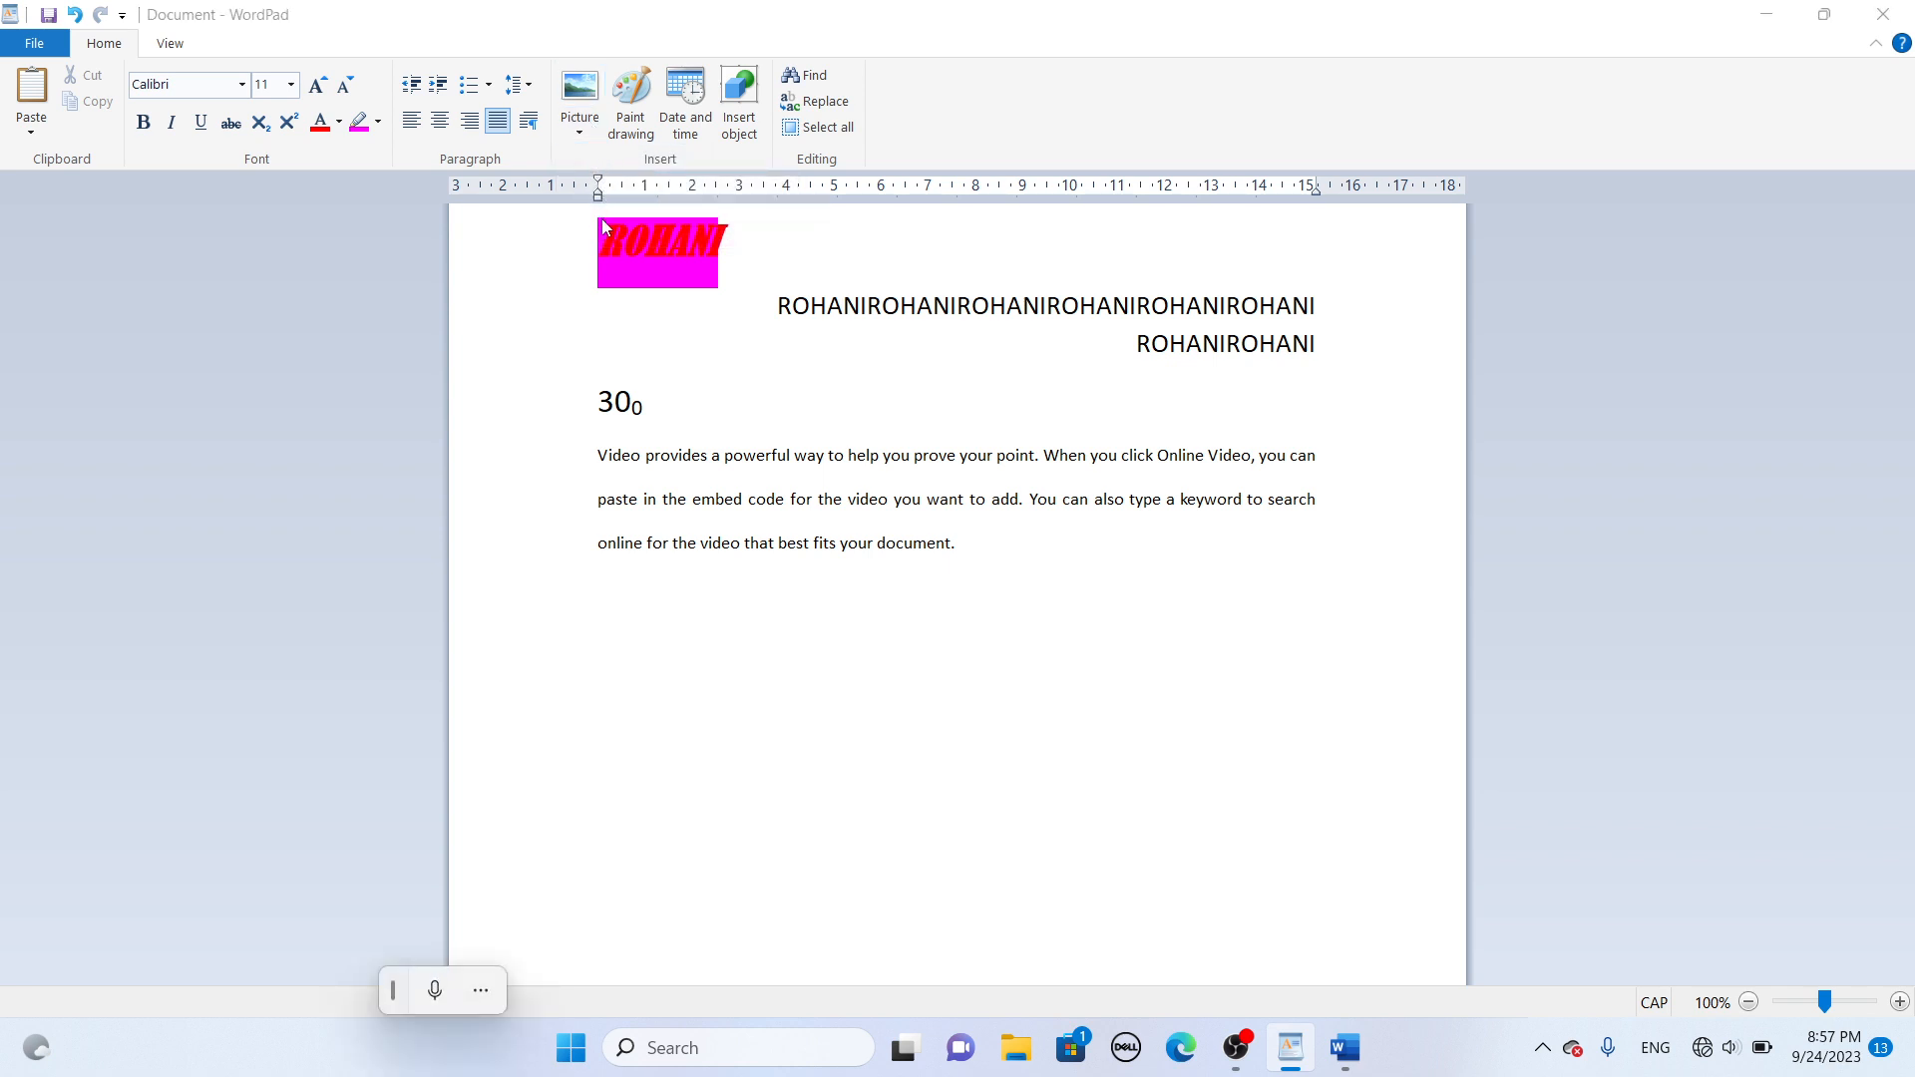
left_click(579, 100)
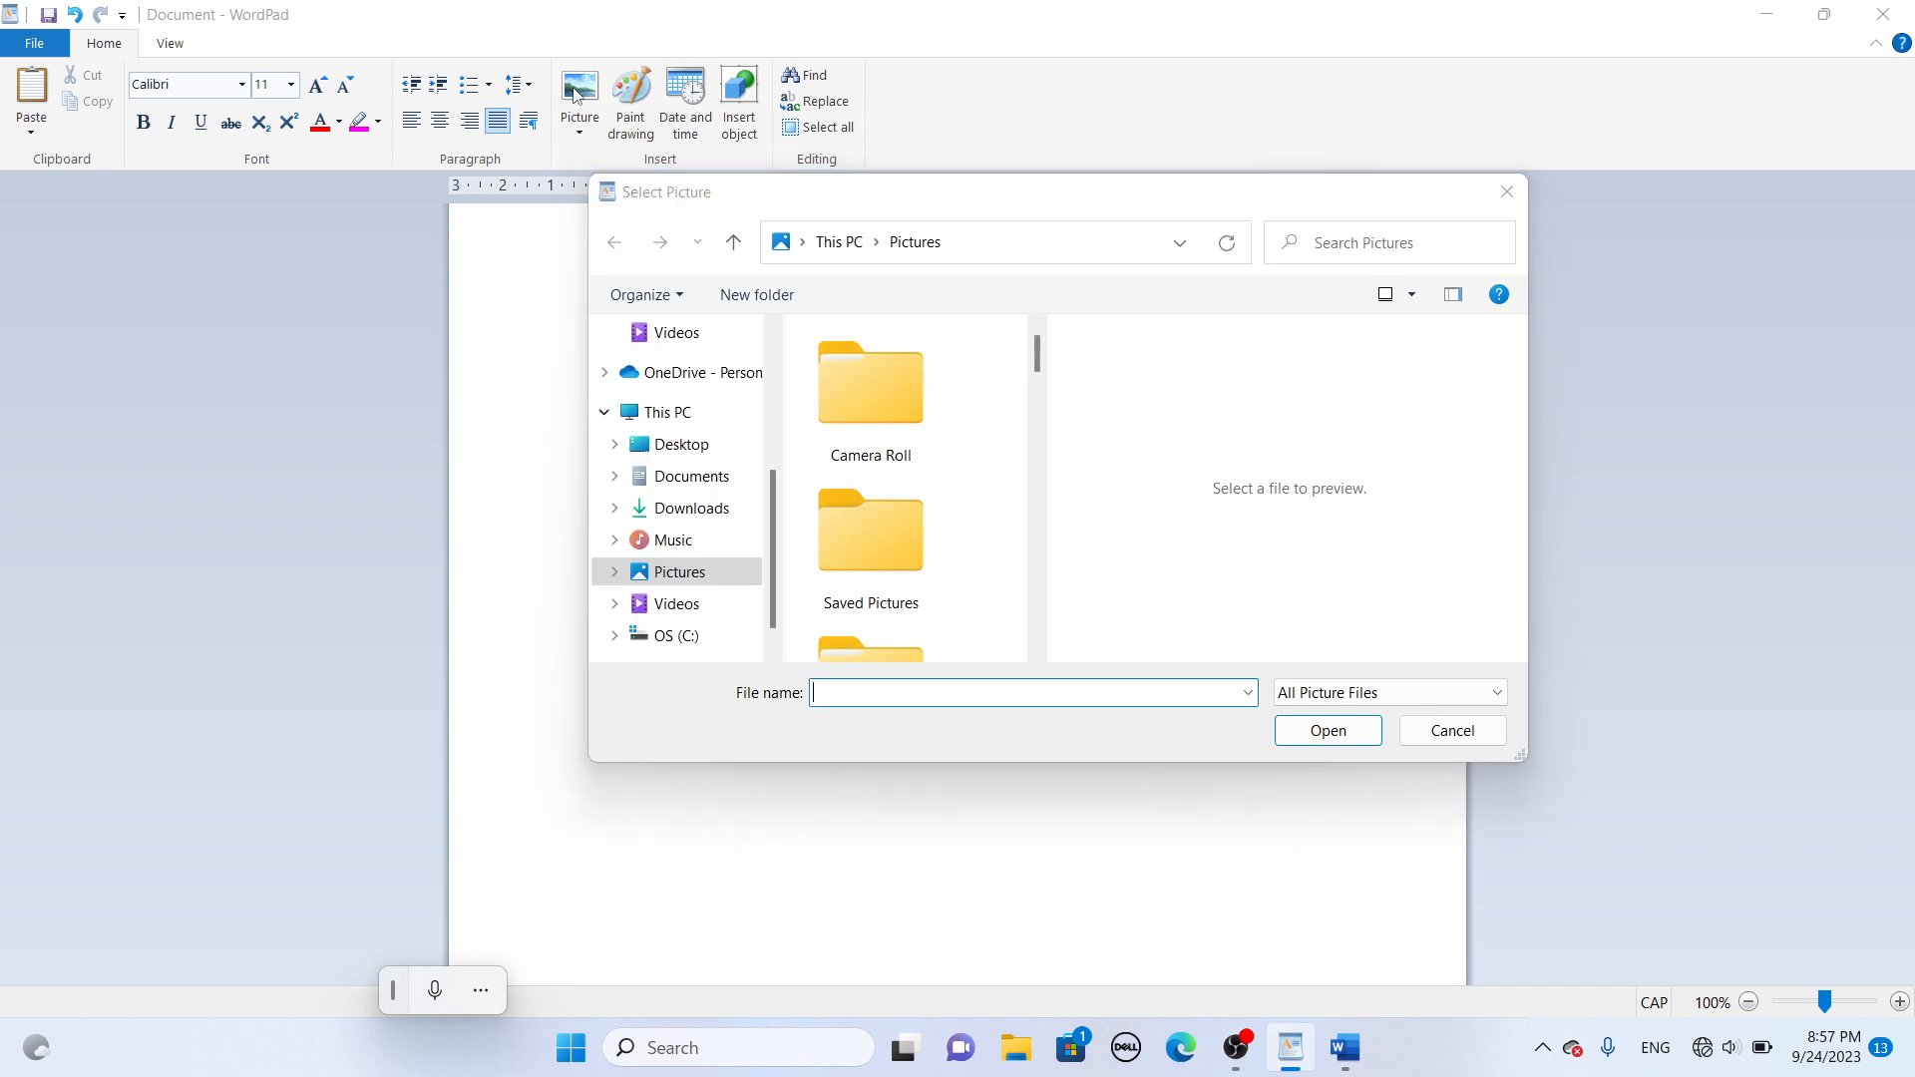
left_click(688, 508)
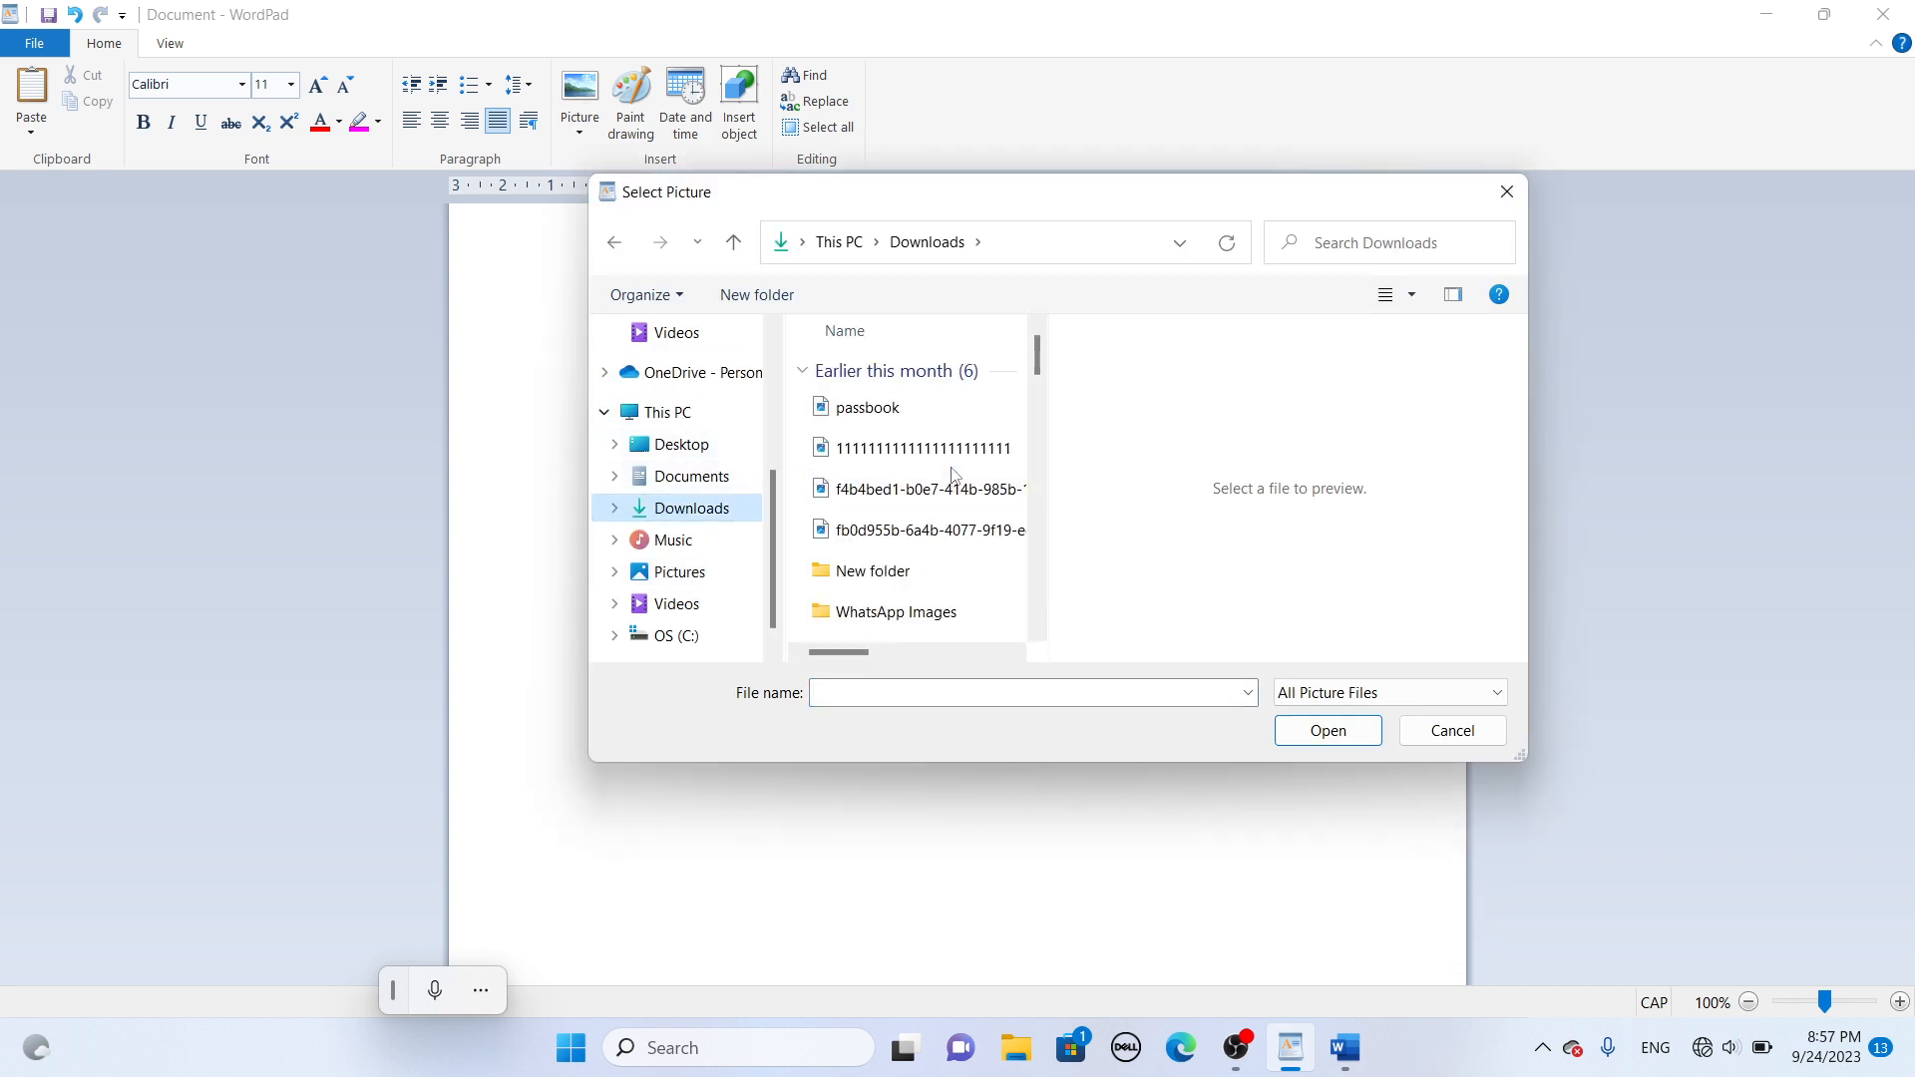
left_click(948, 467)
left_click(1290, 724)
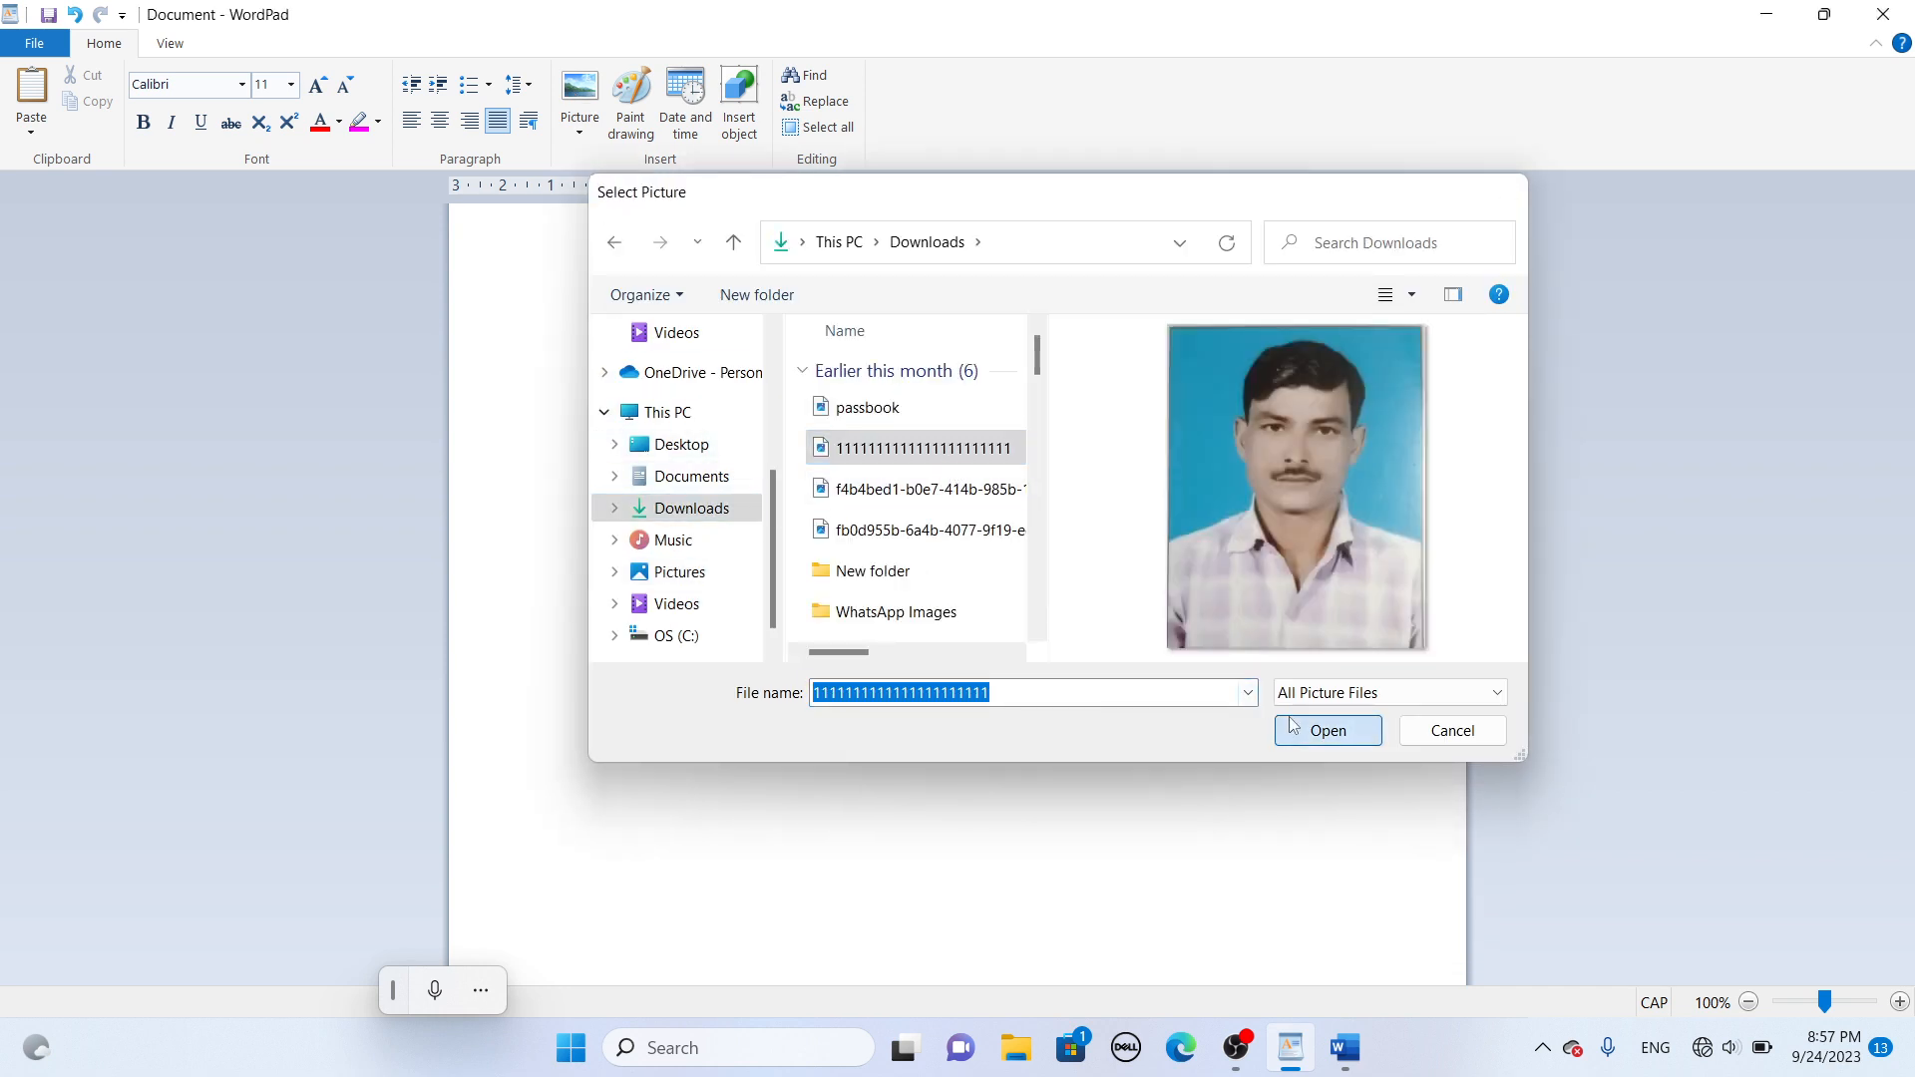
- Delete the inserted portrait picture and view the options for inserting, changing and resizing pictures
left_click(1107, 681)
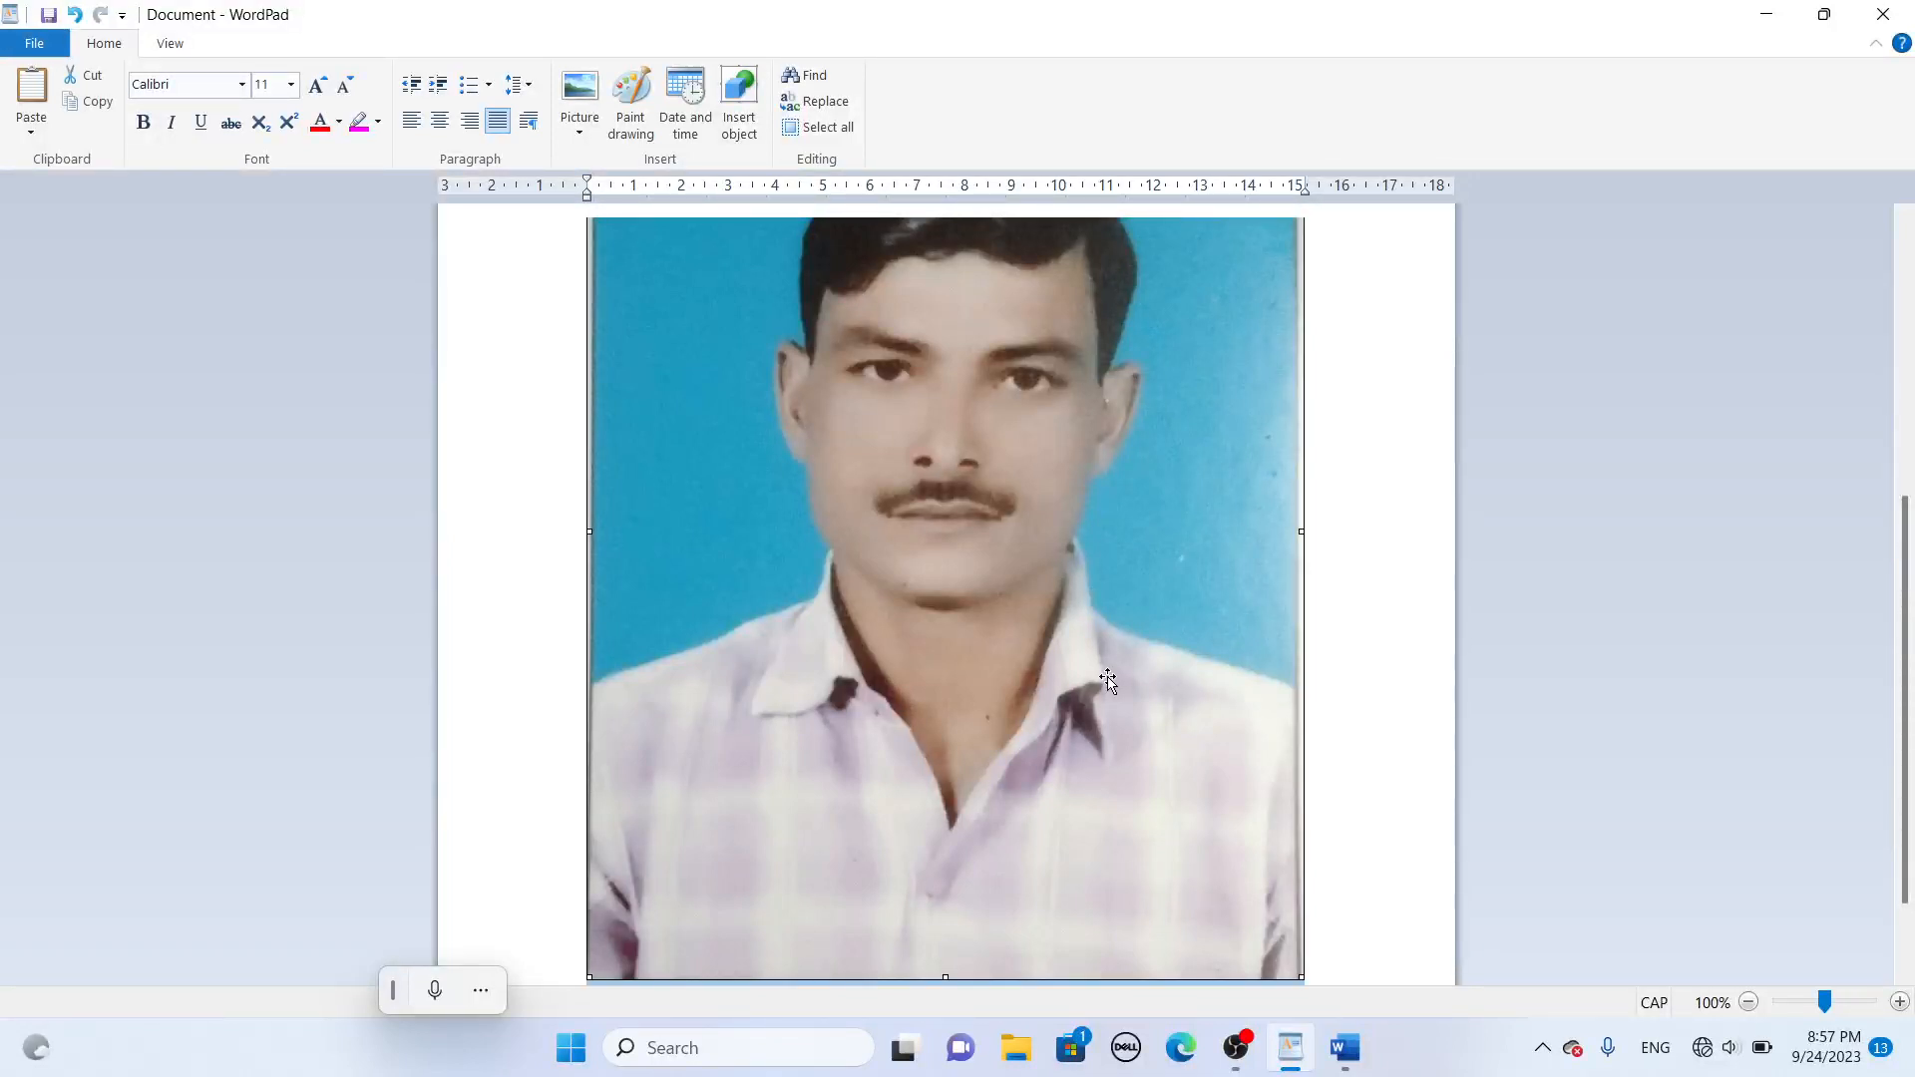
key("Delete")
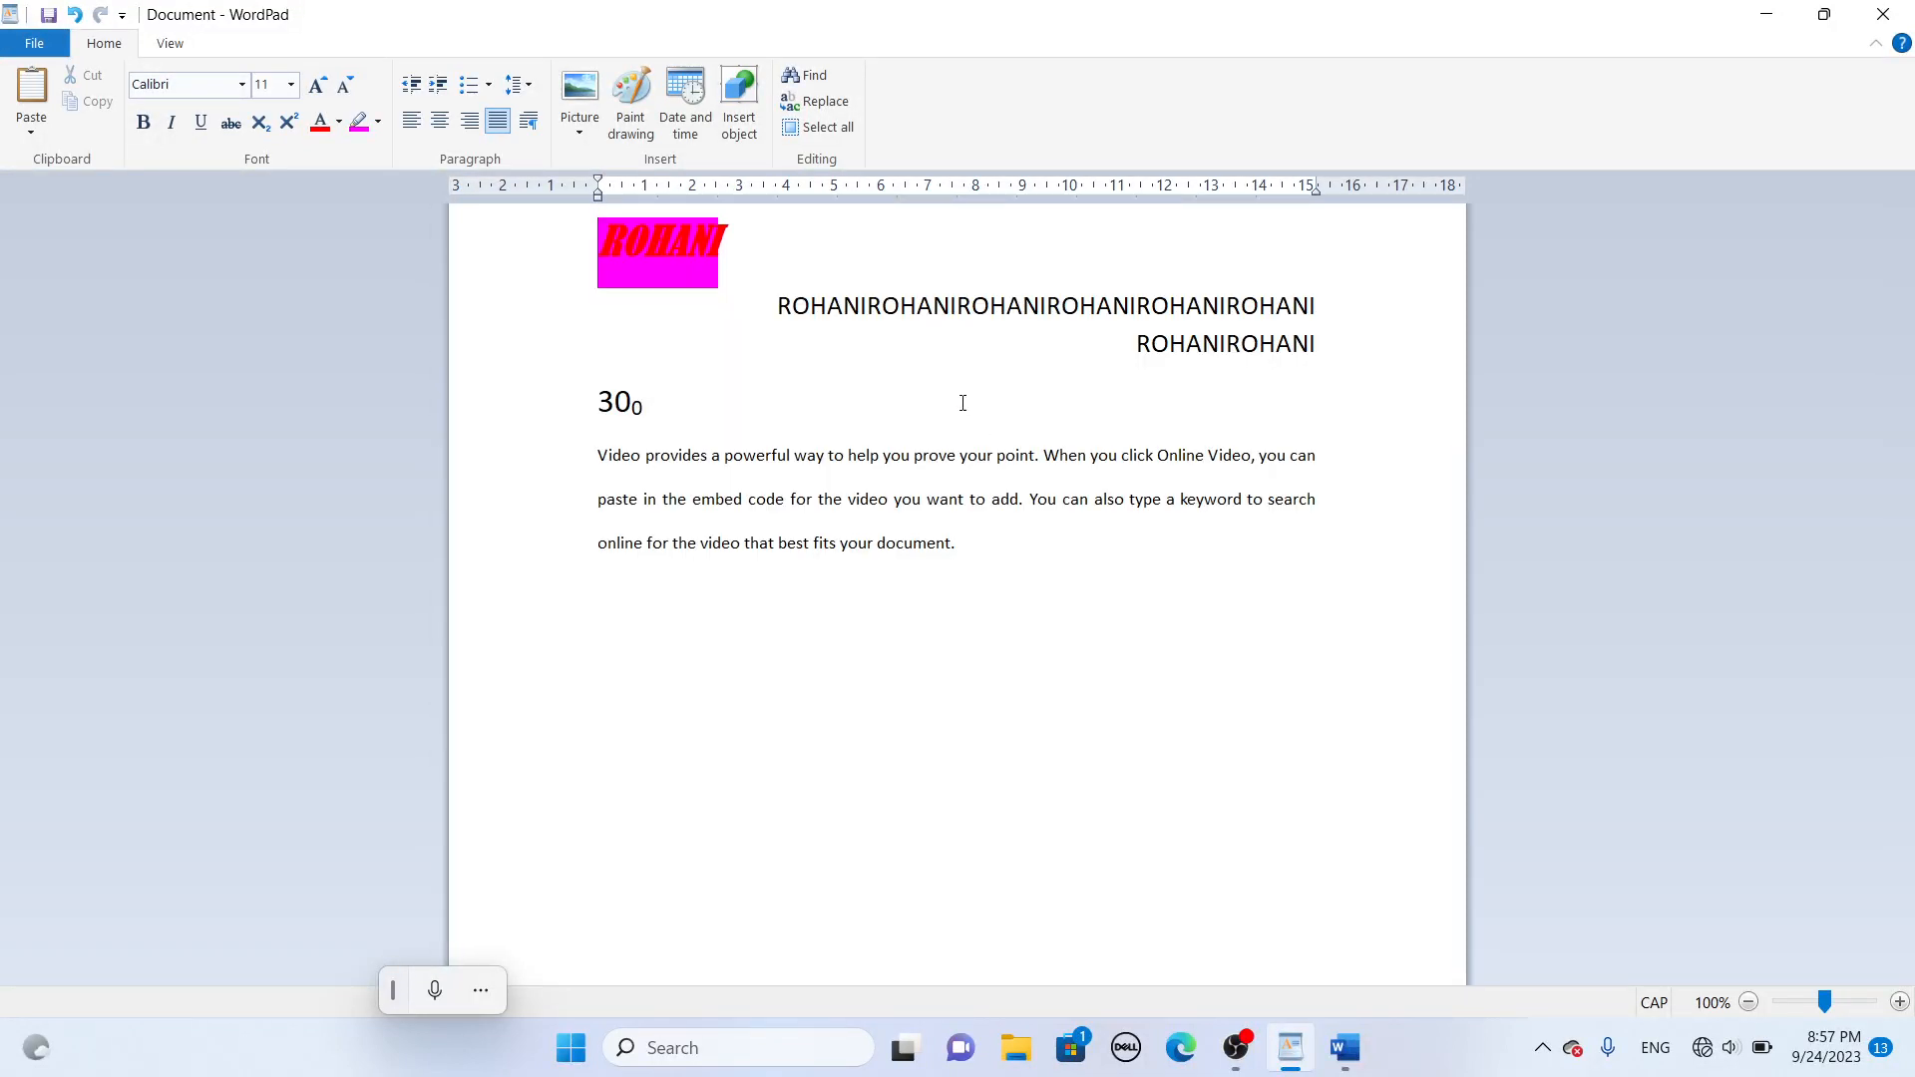
left_click(579, 131)
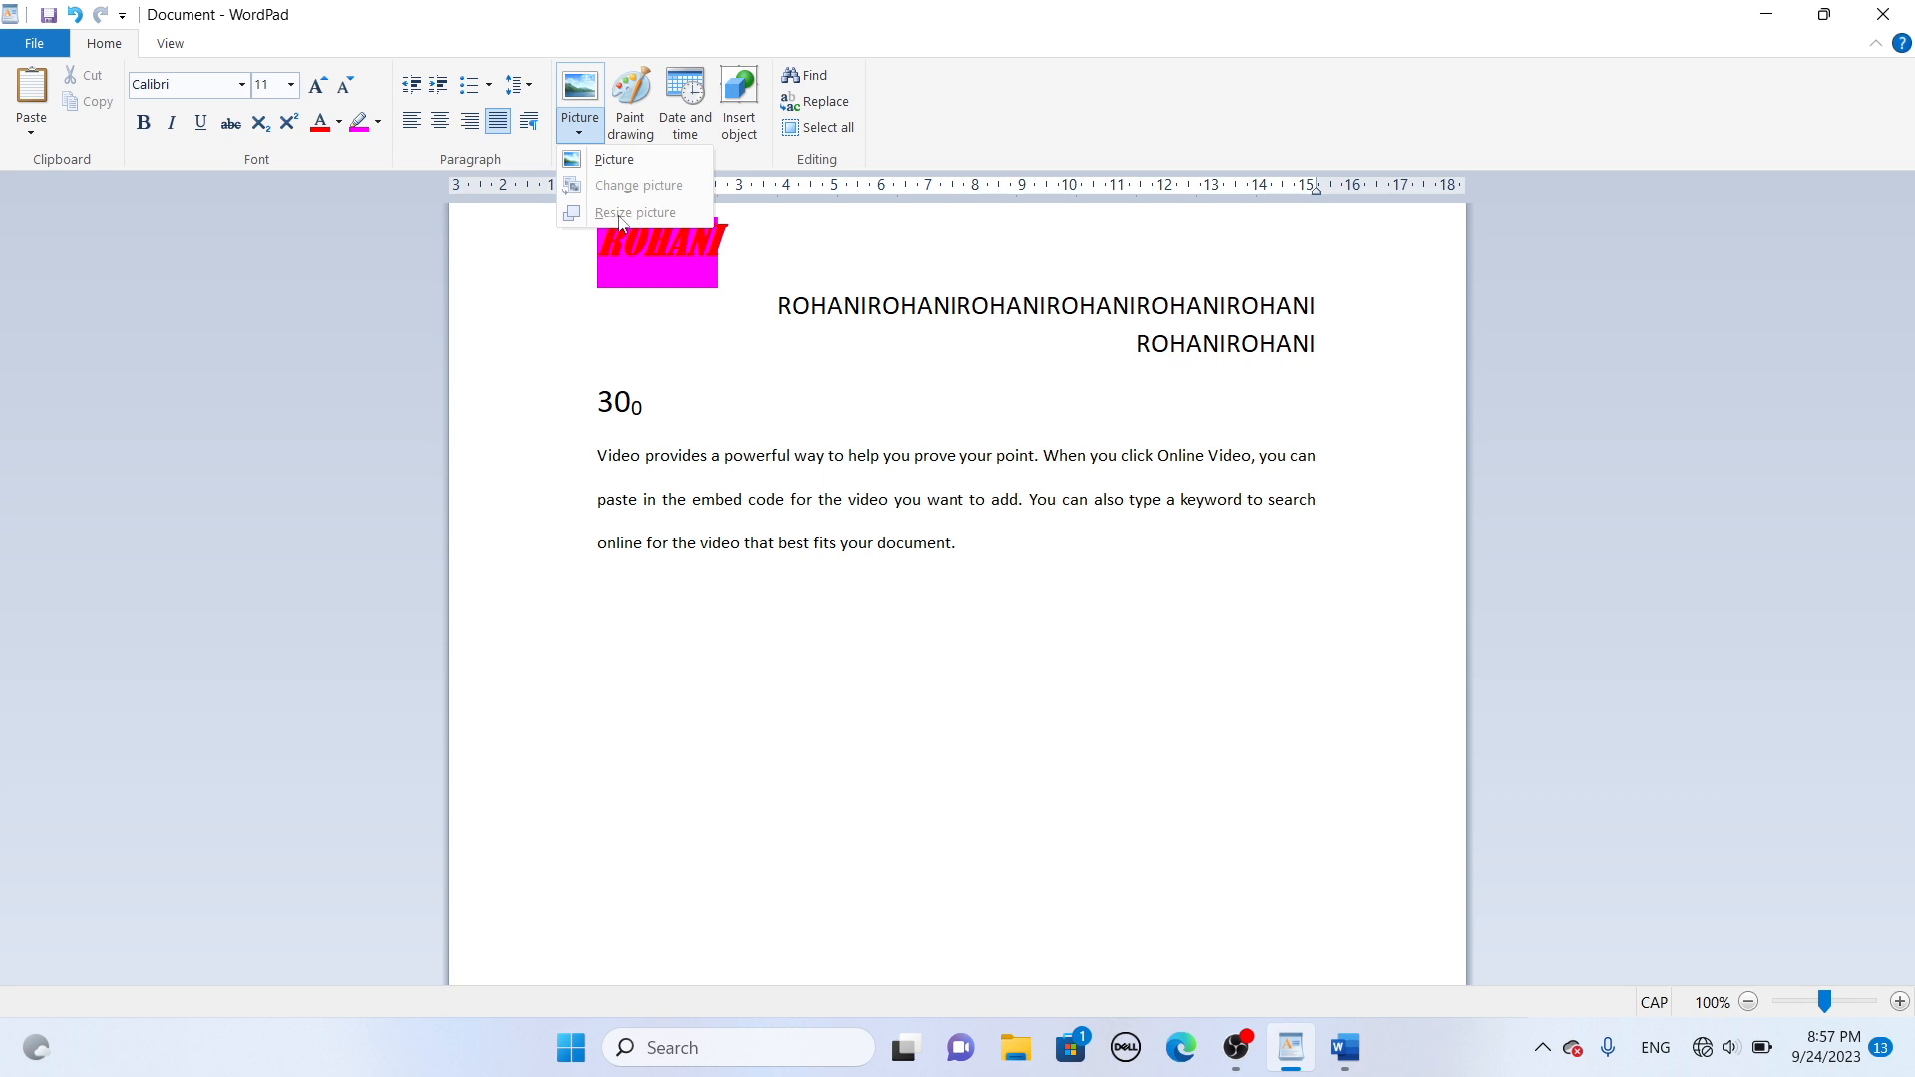
left_click(791, 398)
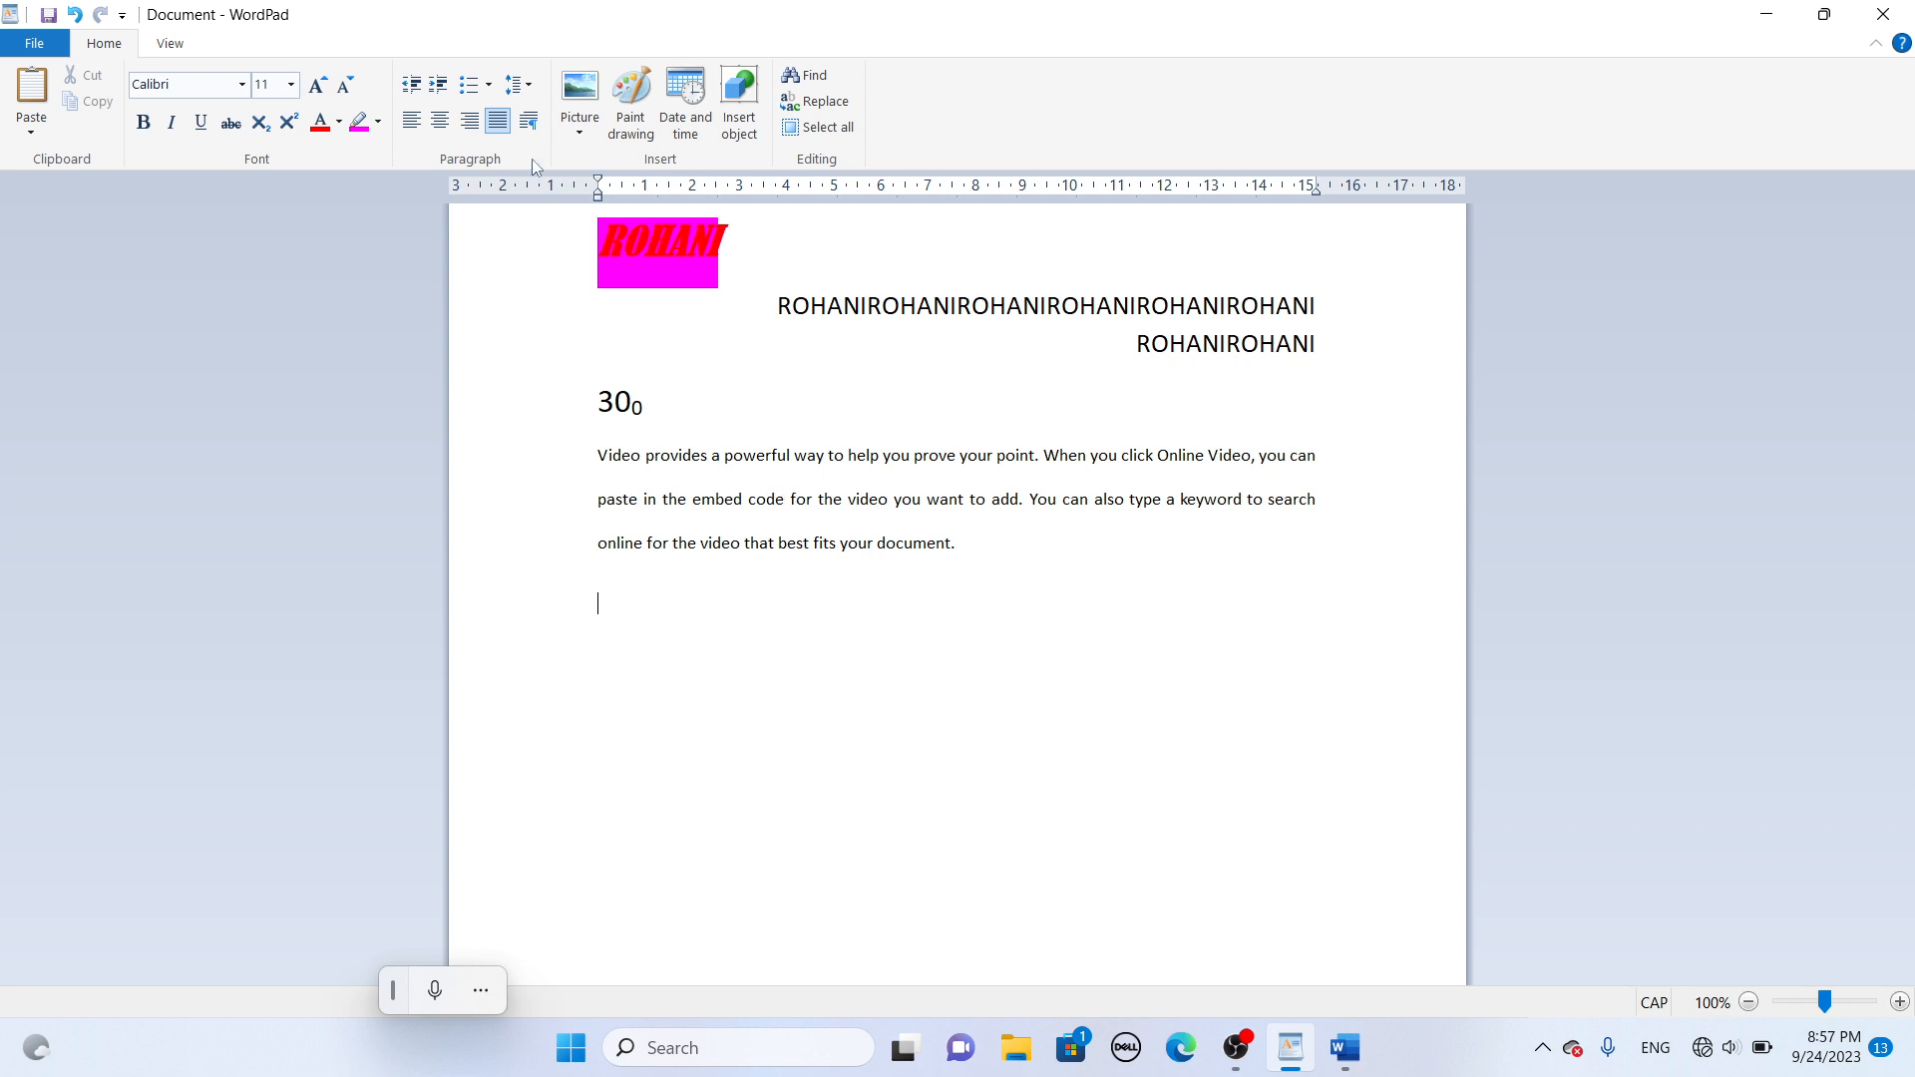
- Start a Paint drawing in the document and enlarge its canvas to about 986 × 473 px
left_click(633, 110)
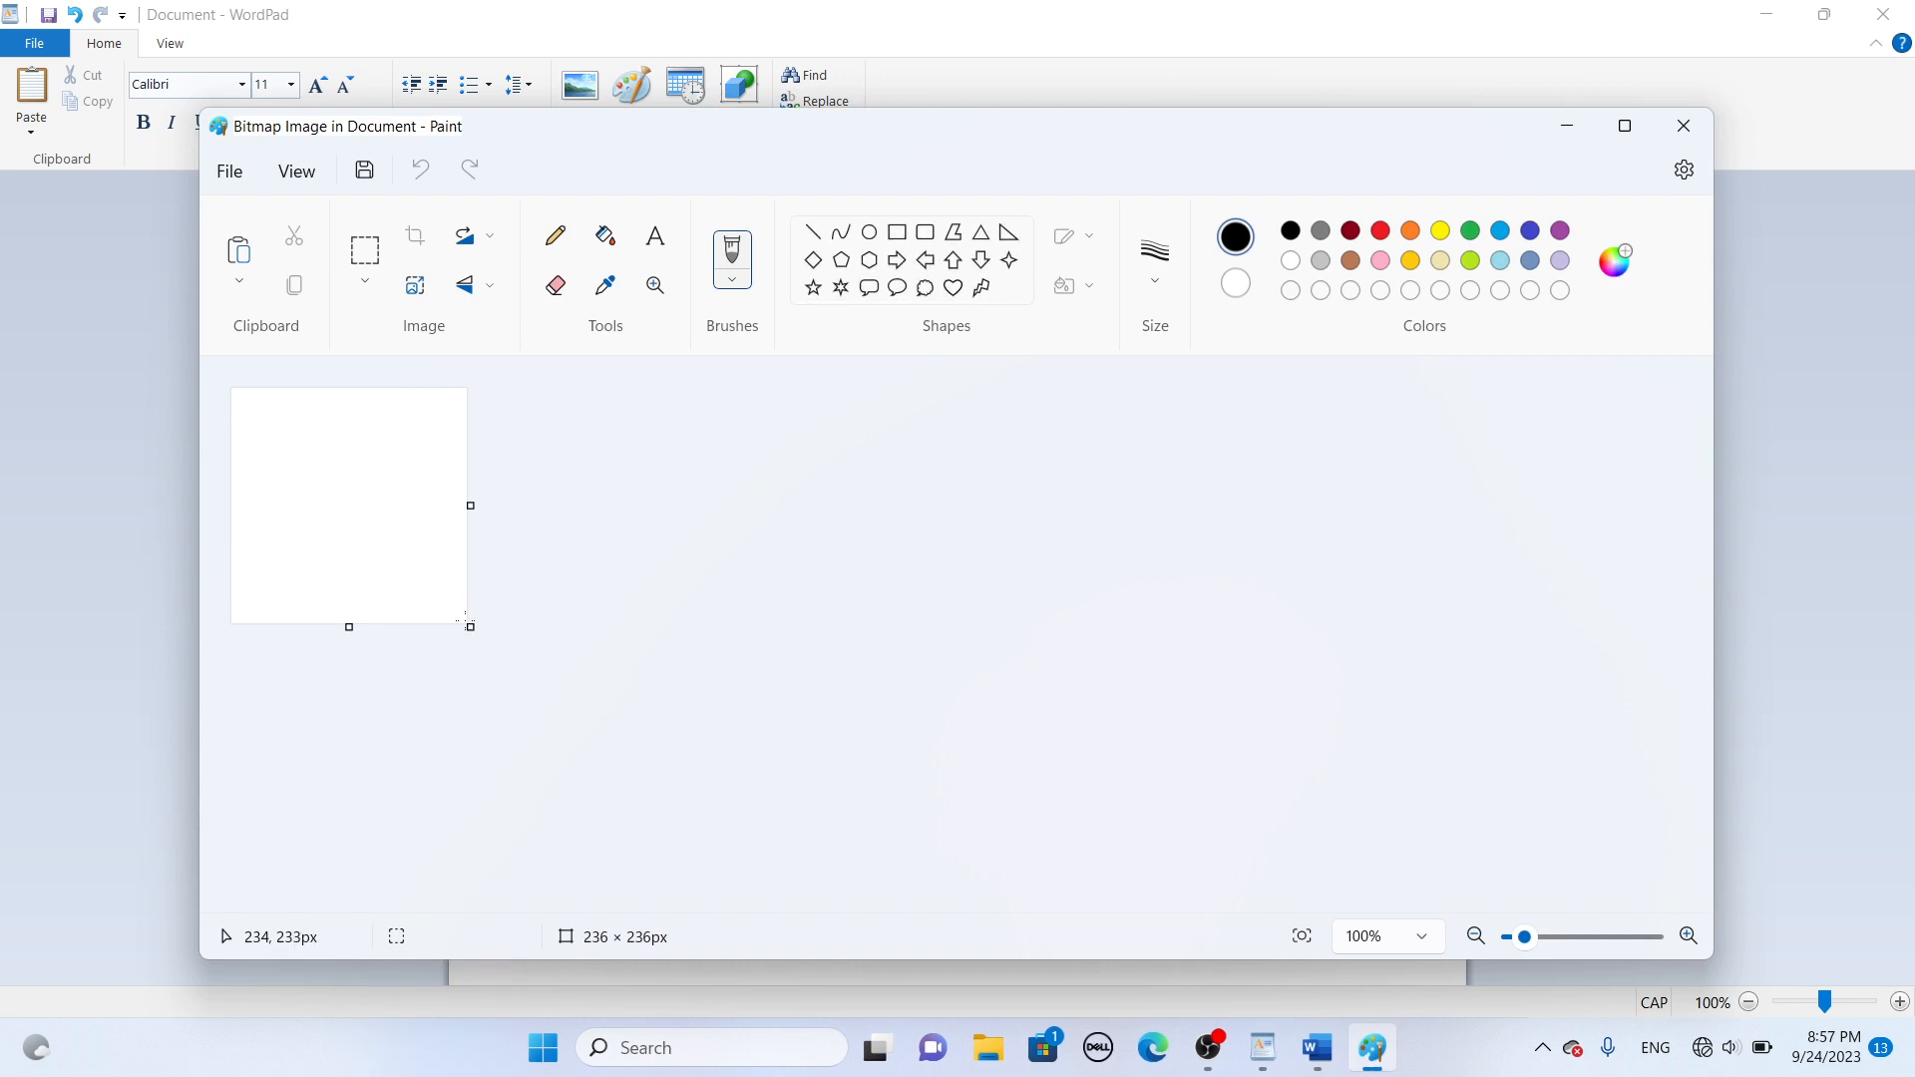
left_click(465, 623)
key("ctrl+a")
left_click_drag(473, 626, 1216, 859)
- Draw a black rectangle of about 347 × 231 px with a triangle of about 212 × 85 px directly beneath it
left_click(896, 231)
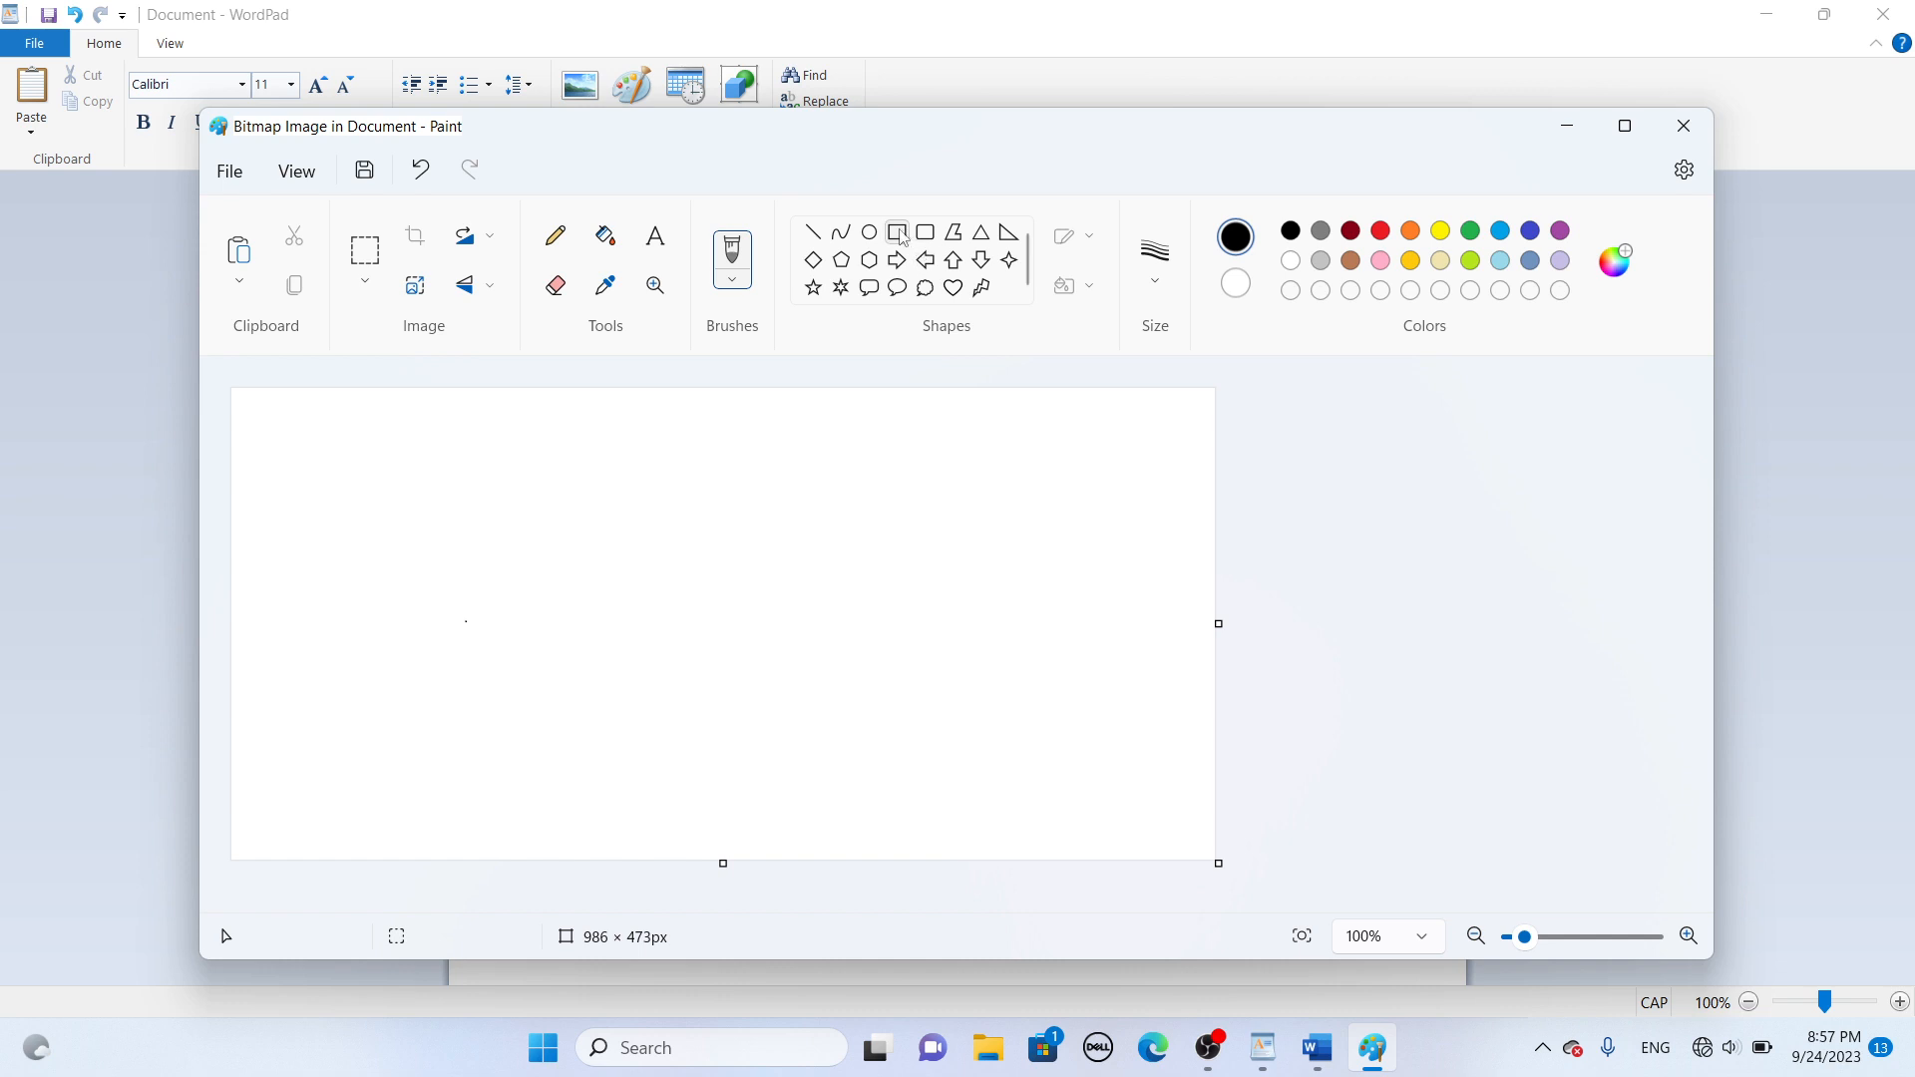
left_click_drag(484, 440, 833, 670)
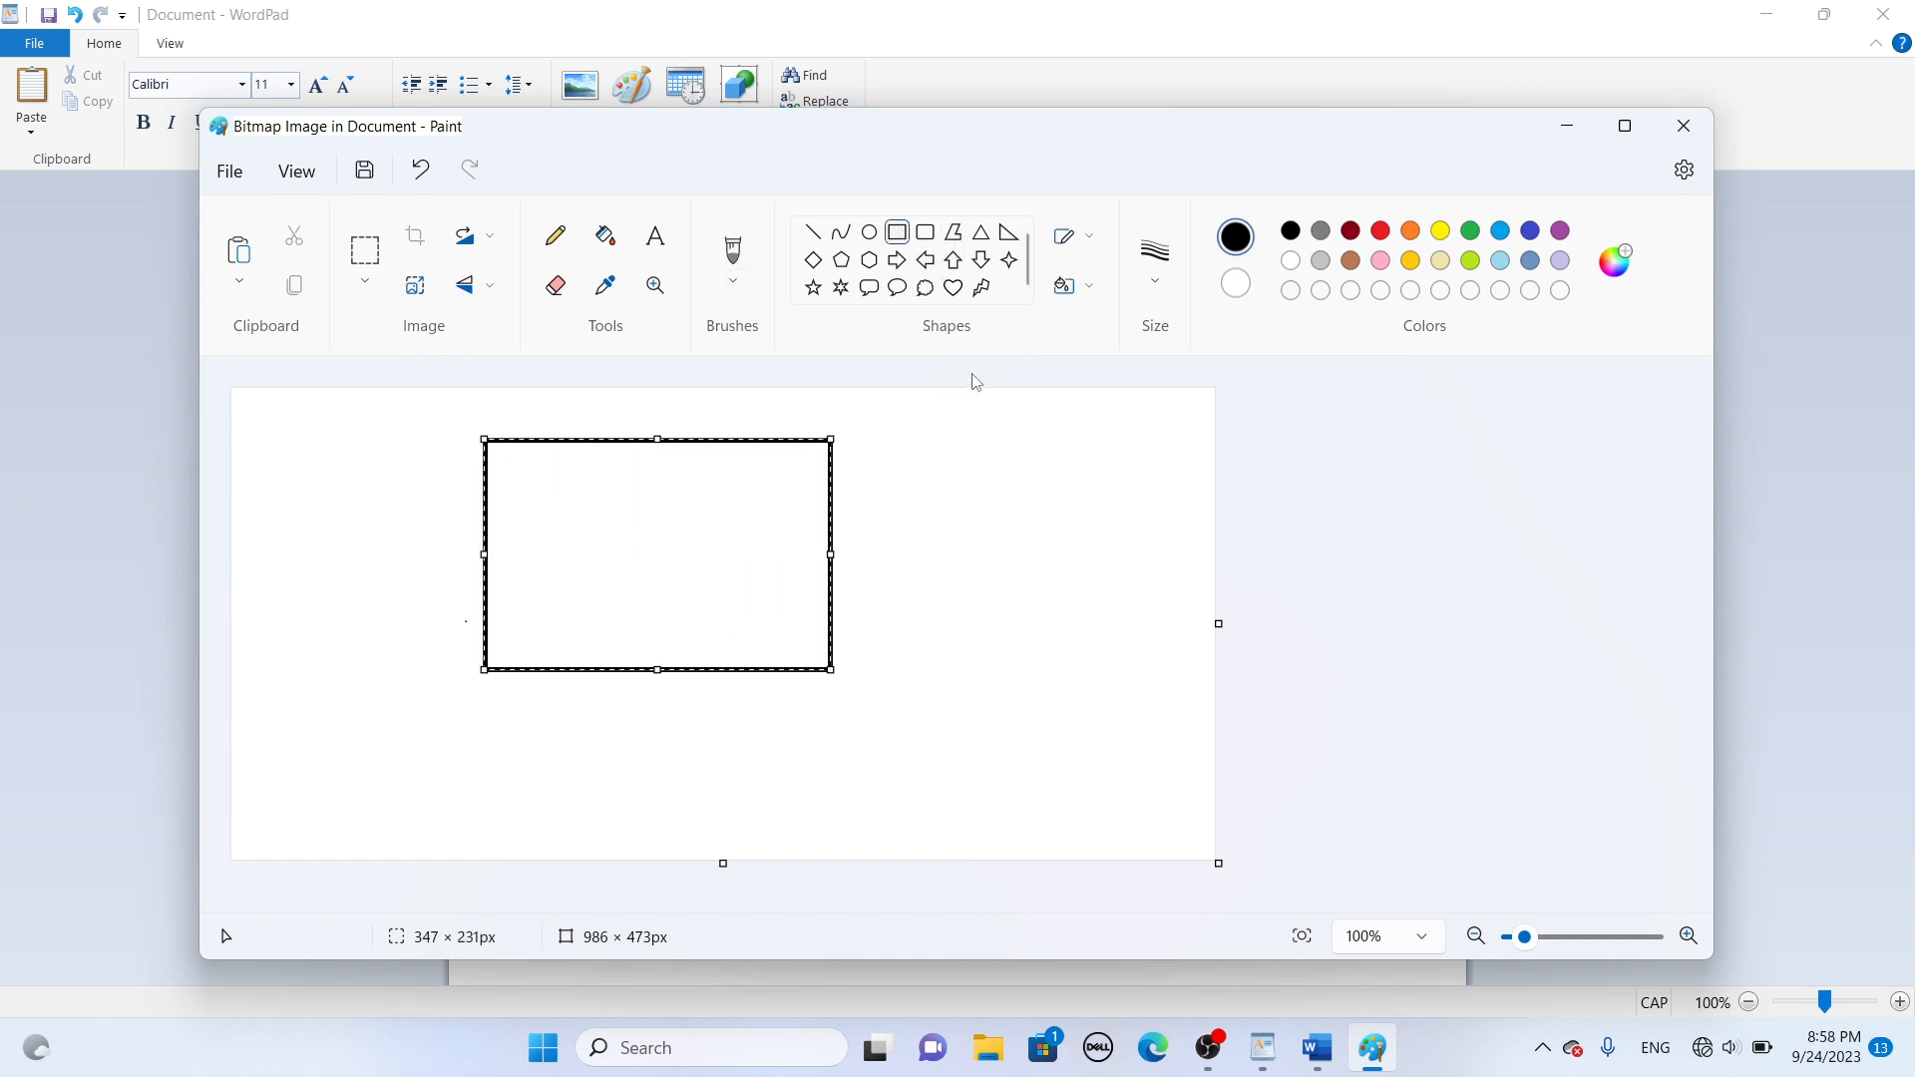
left_click(981, 232)
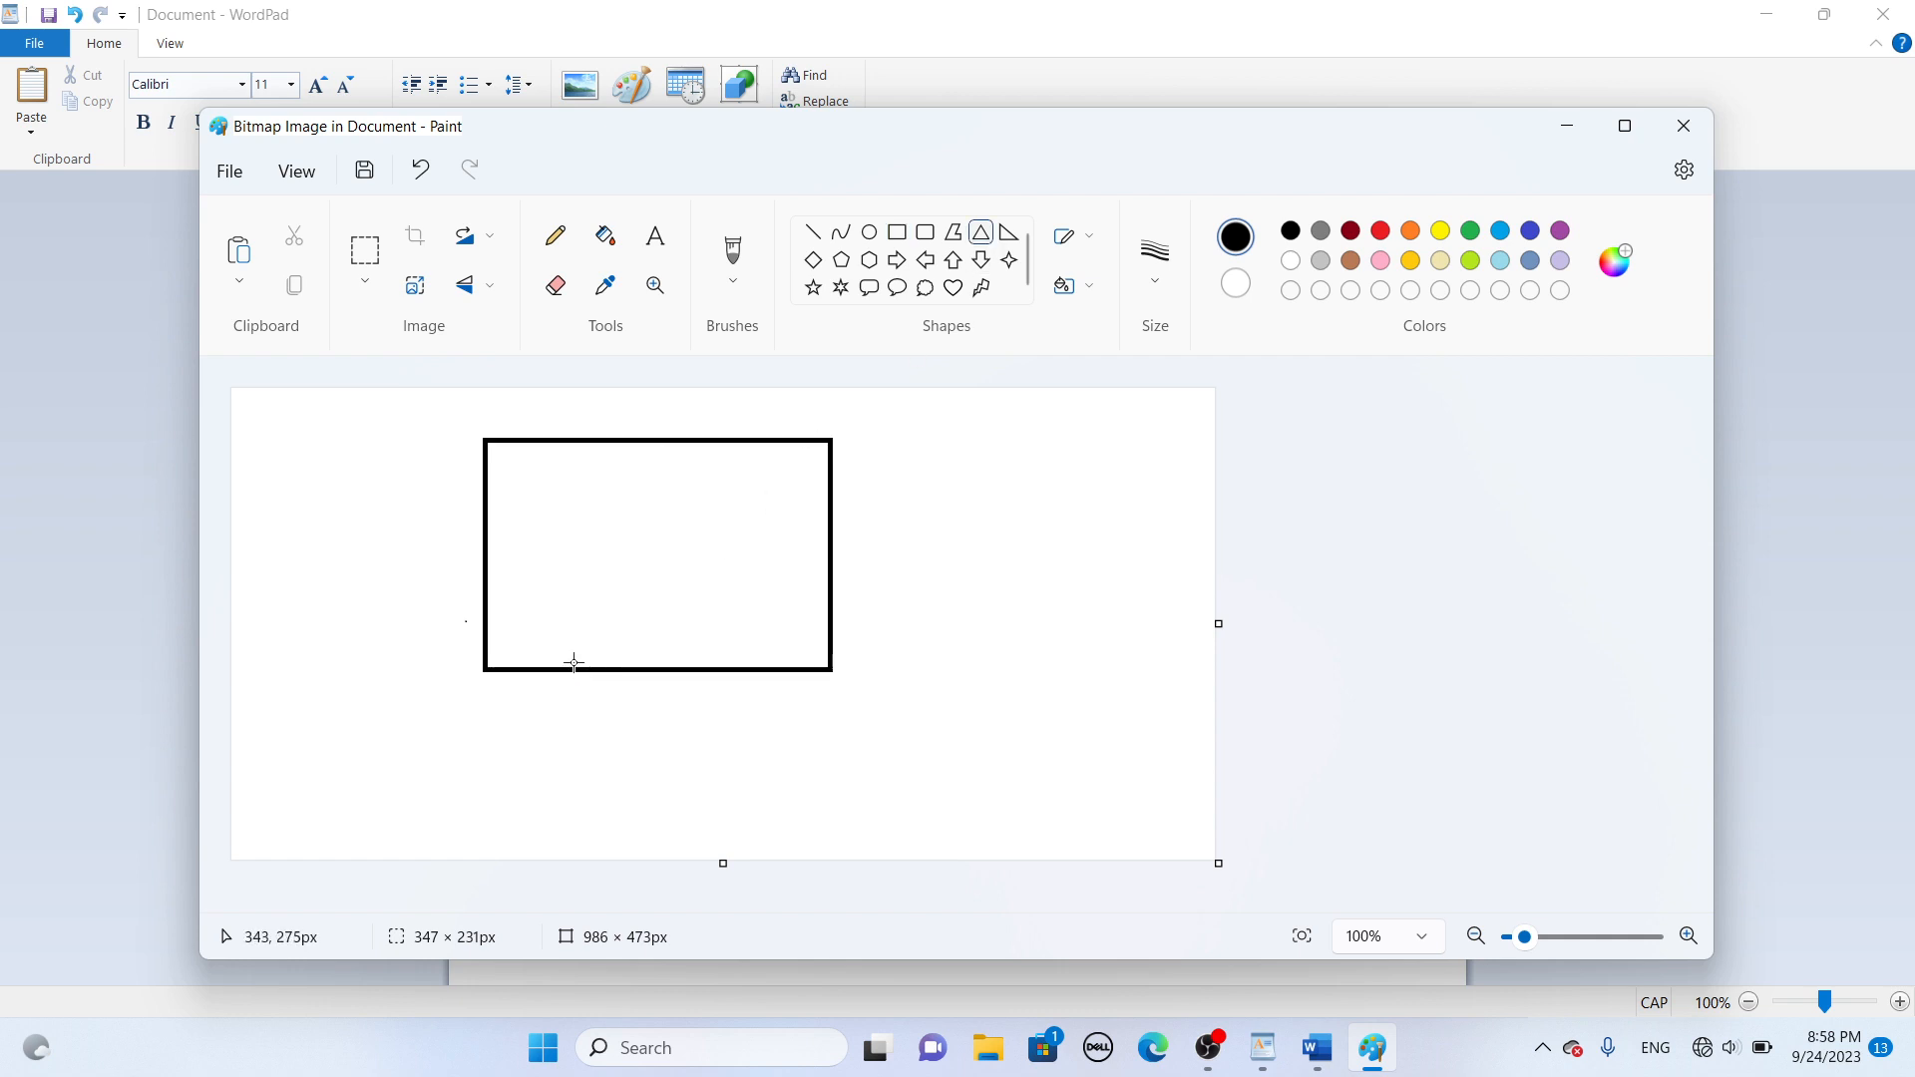
left_click_drag(574, 667, 789, 751)
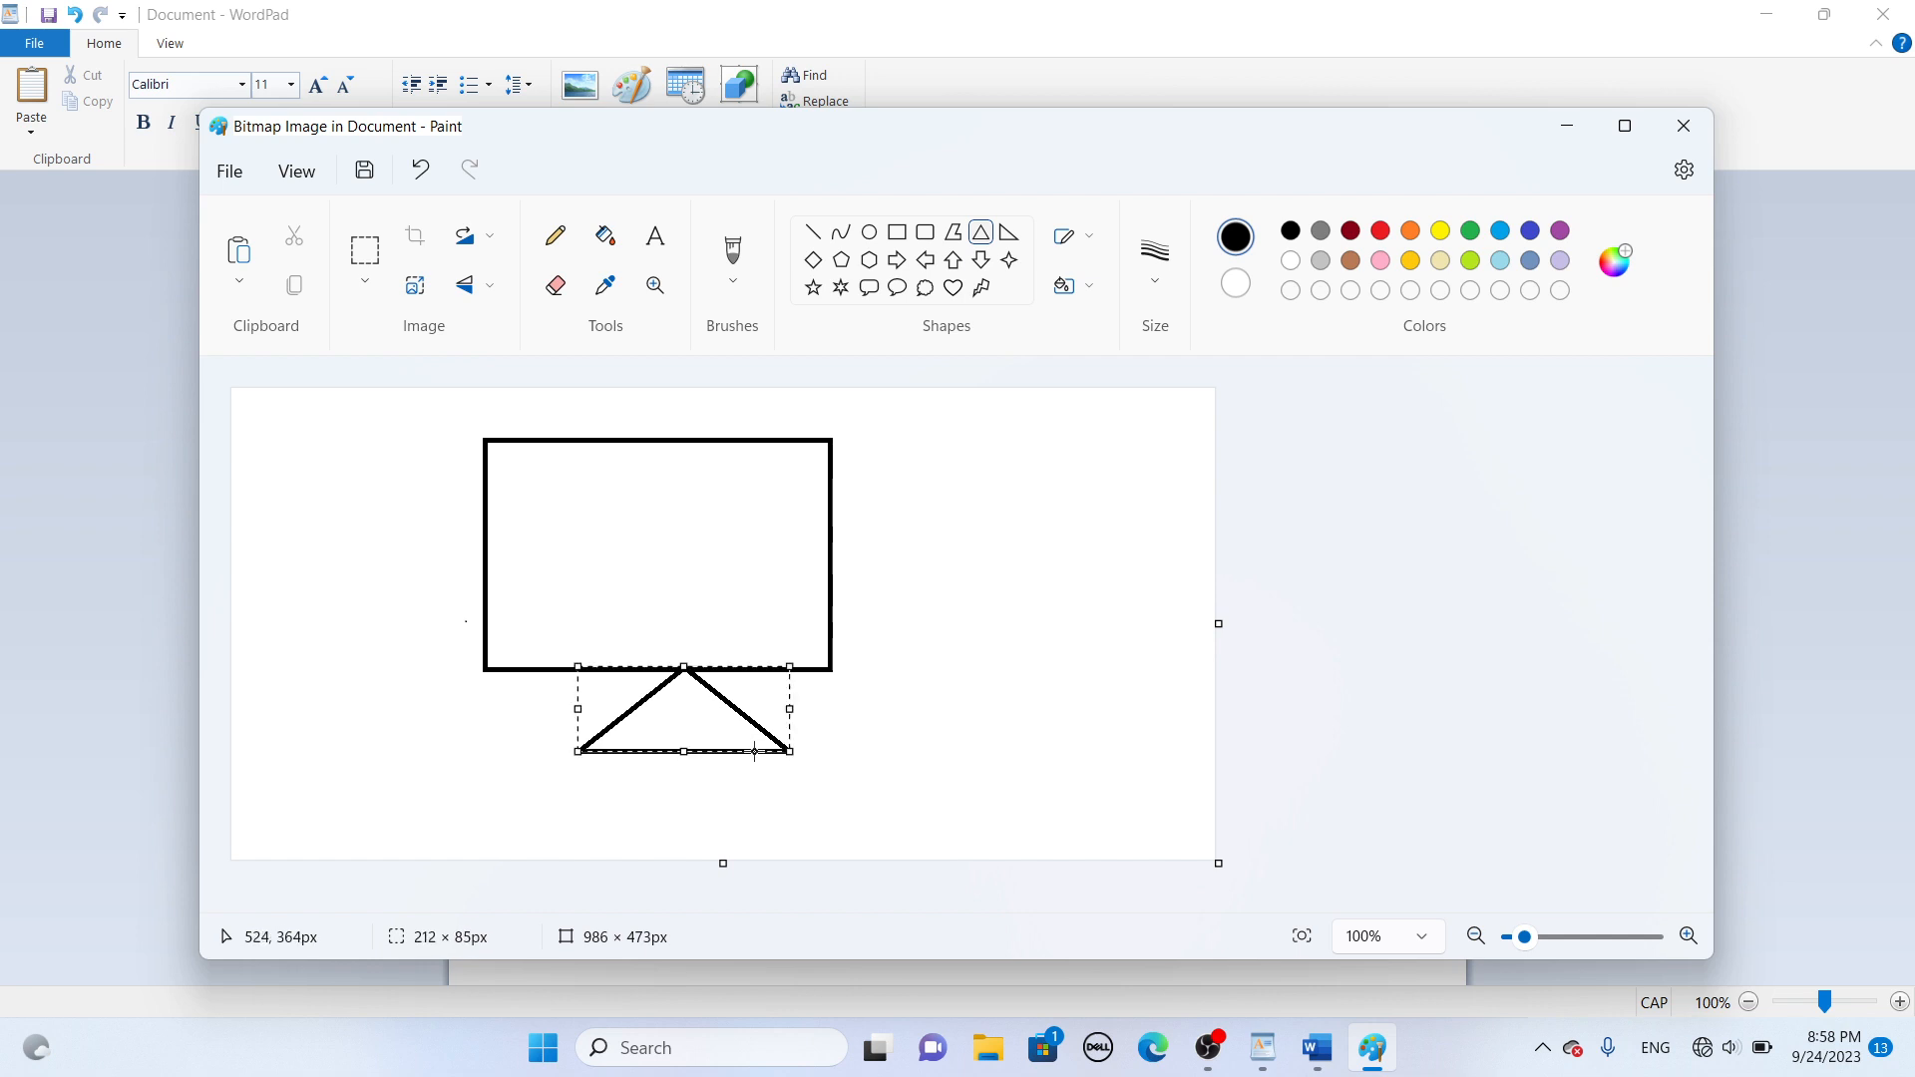
left_click(921, 552)
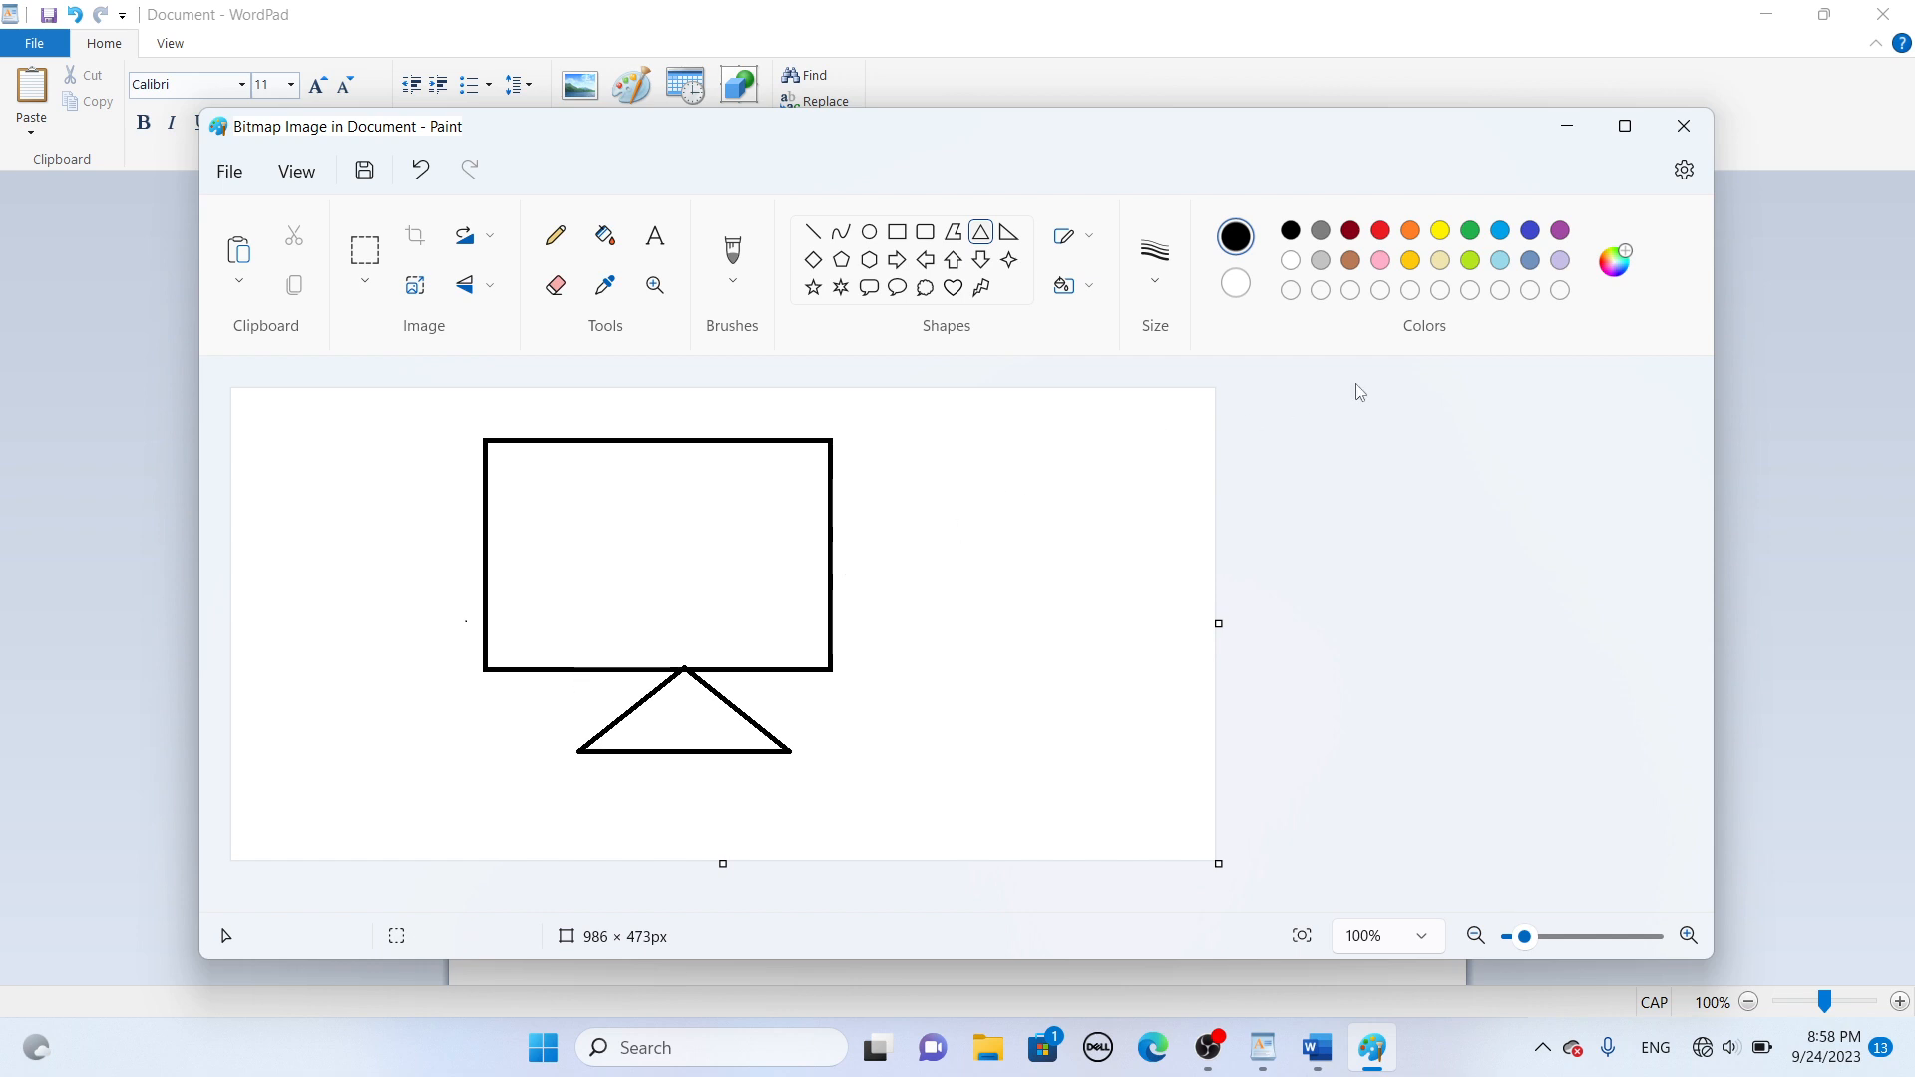
- Close Paint to return to WordPad and delete the embedded drawing from the document
left_click(1671, 134)
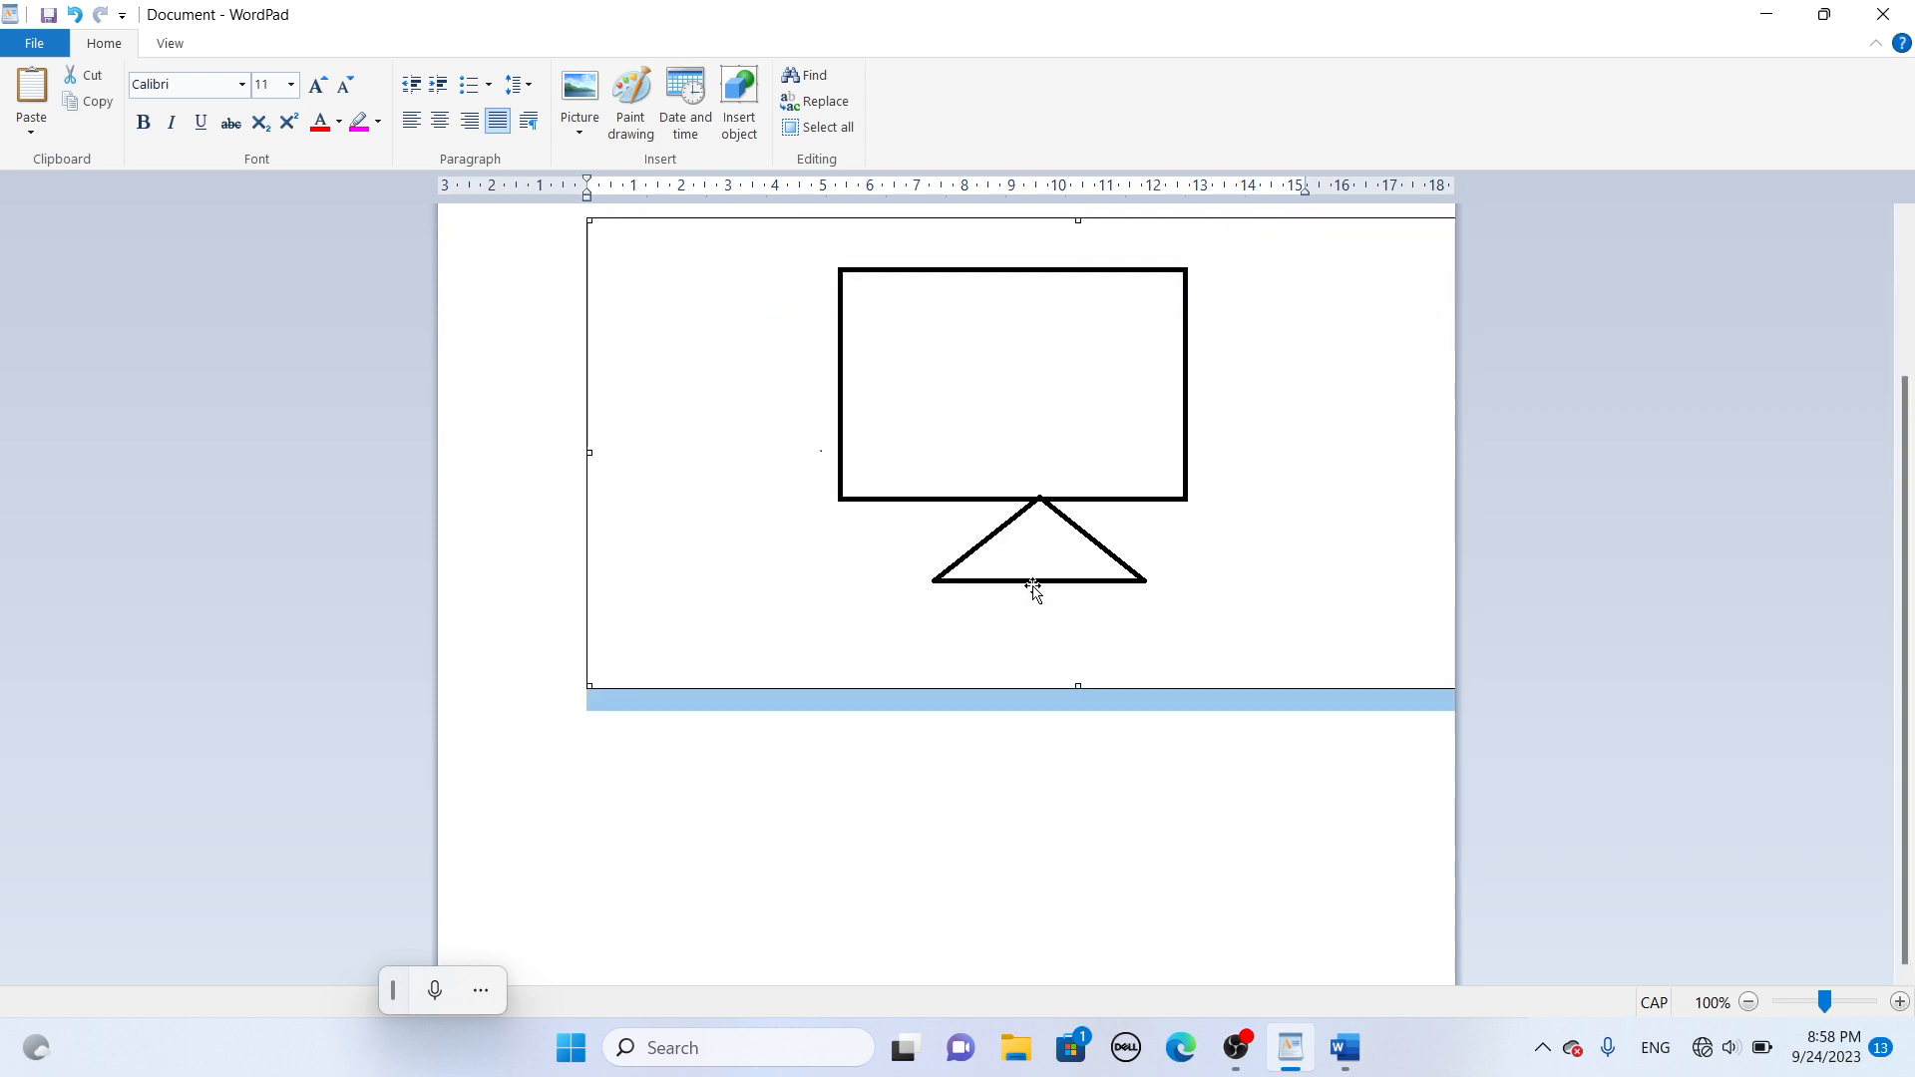
key("Delete")
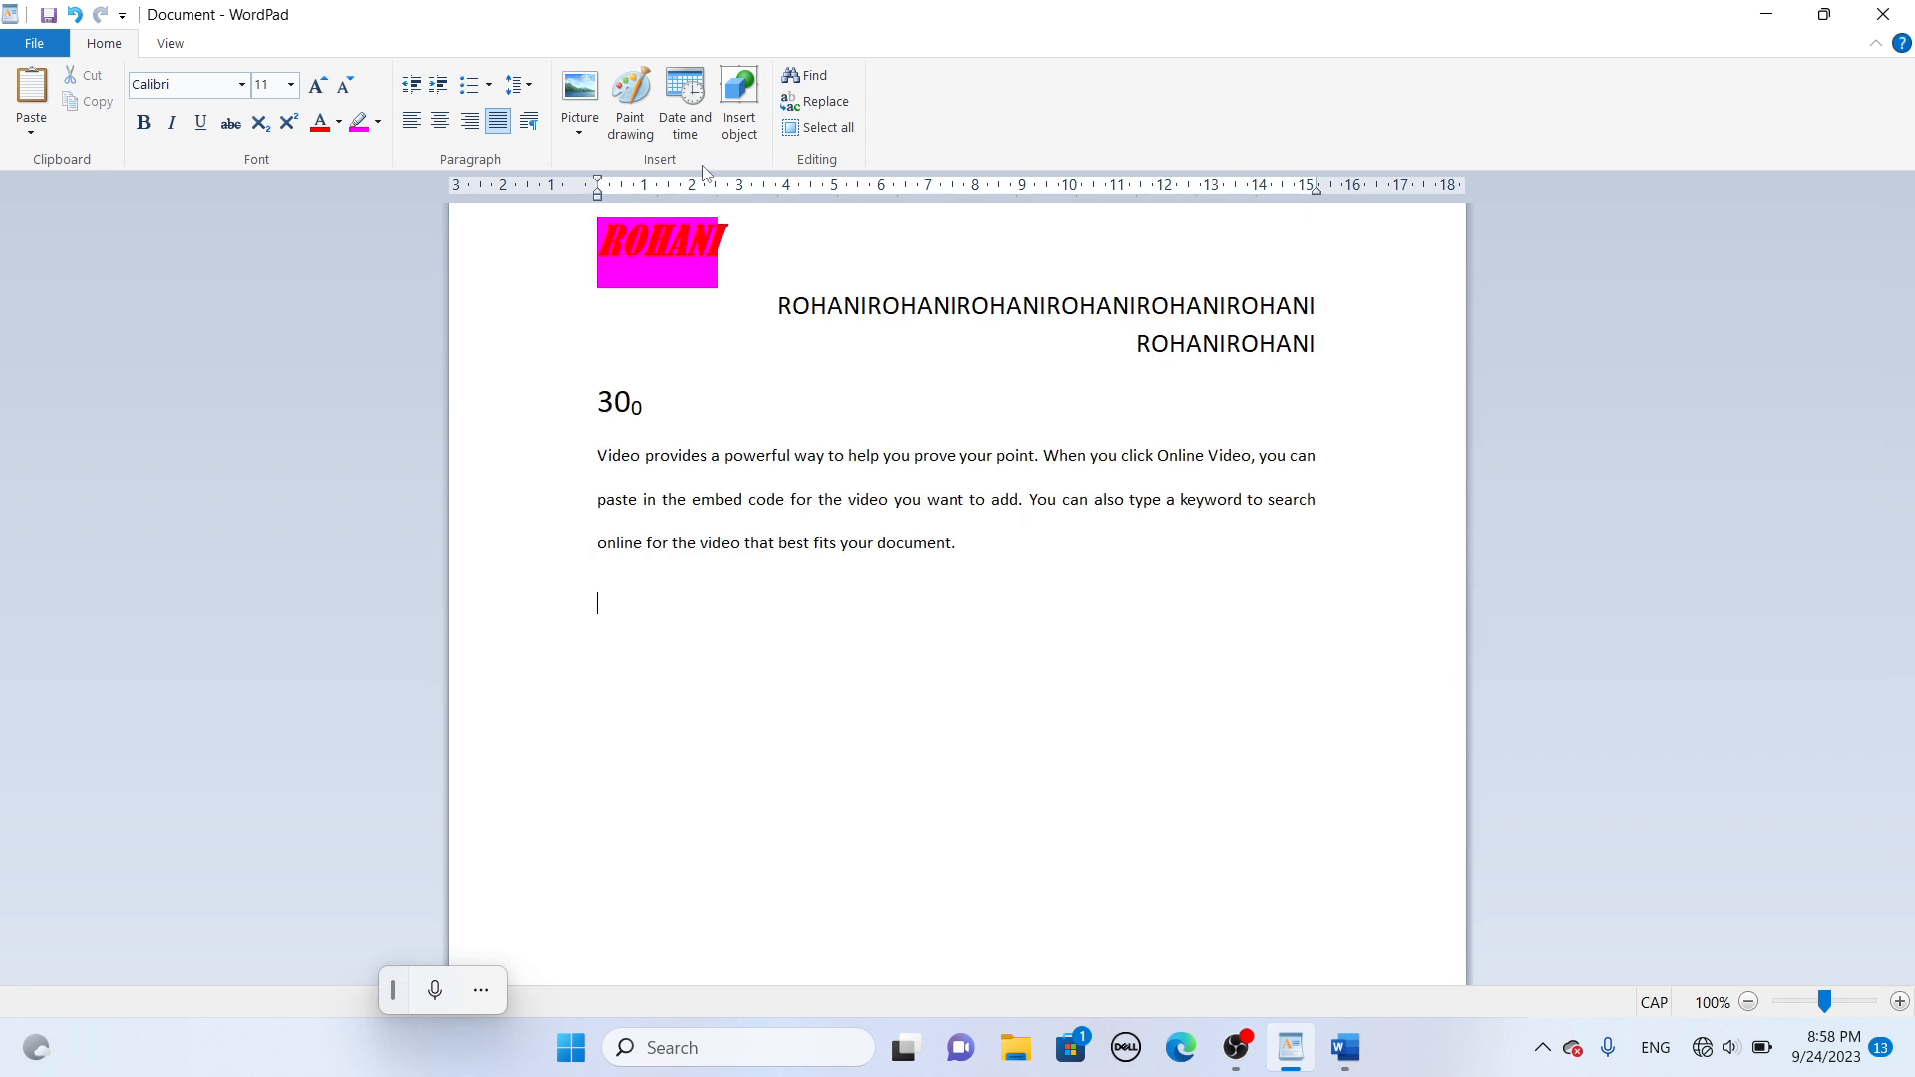
- Insert the current date below the paragraph in the format "Sunday, September 24, 2023"
left_click(695, 120)
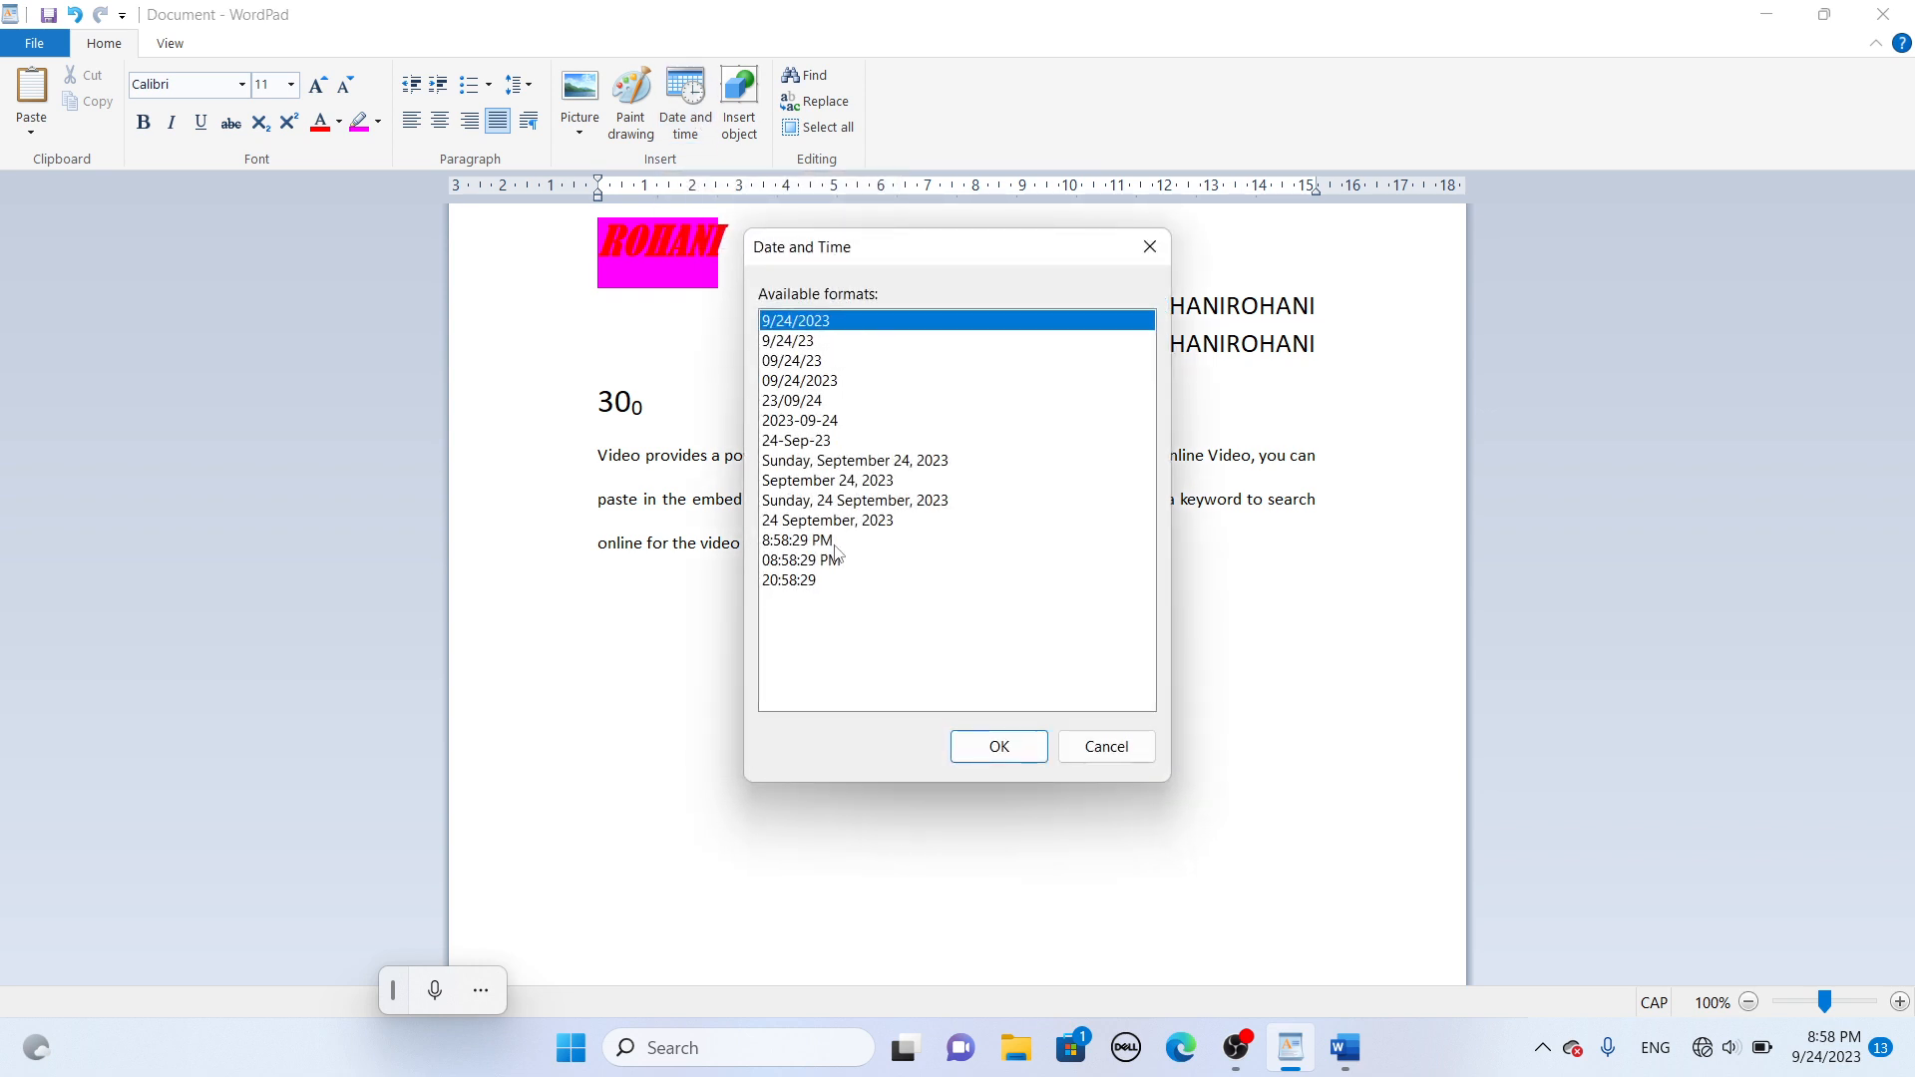
left_click(868, 461)
left_click(1009, 746)
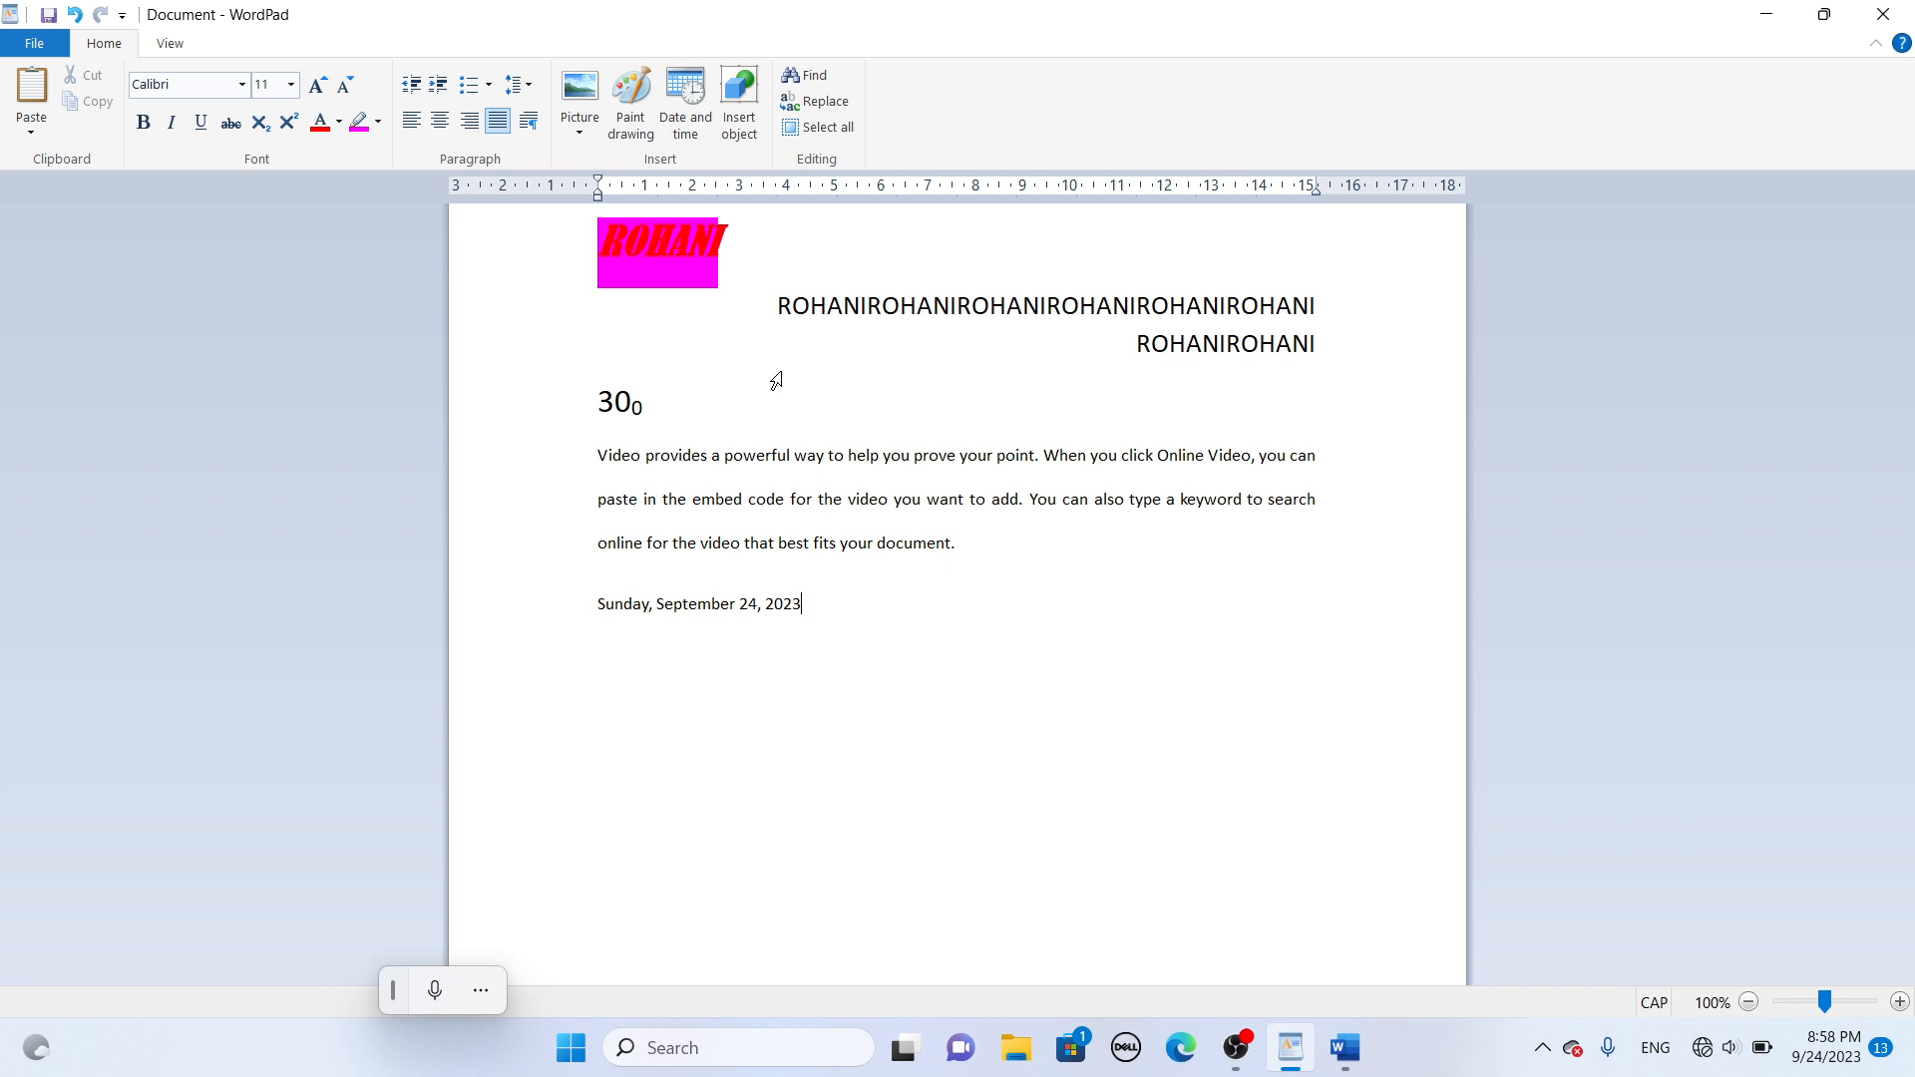
- Insert a new Microsoft Word Document object below the date line
left_click(748, 120)
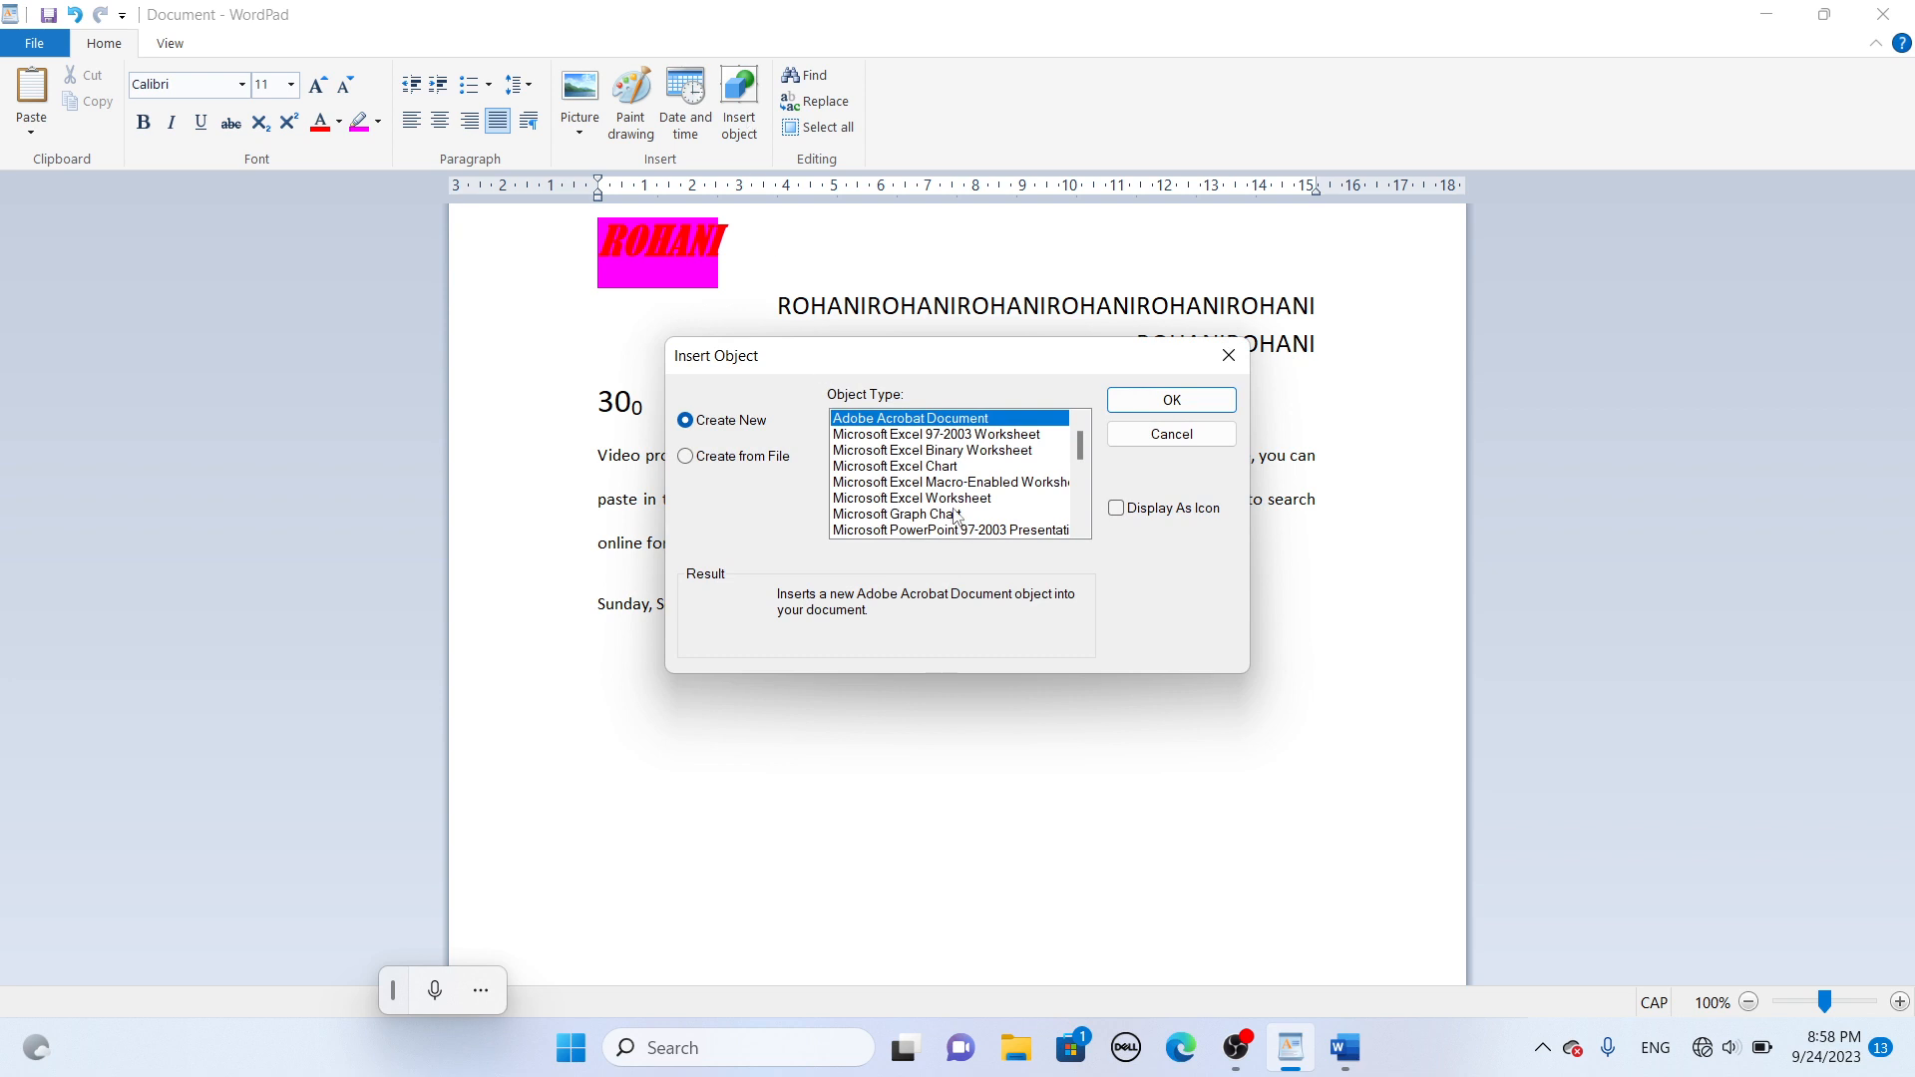
scroll(955, 515, "down", 3)
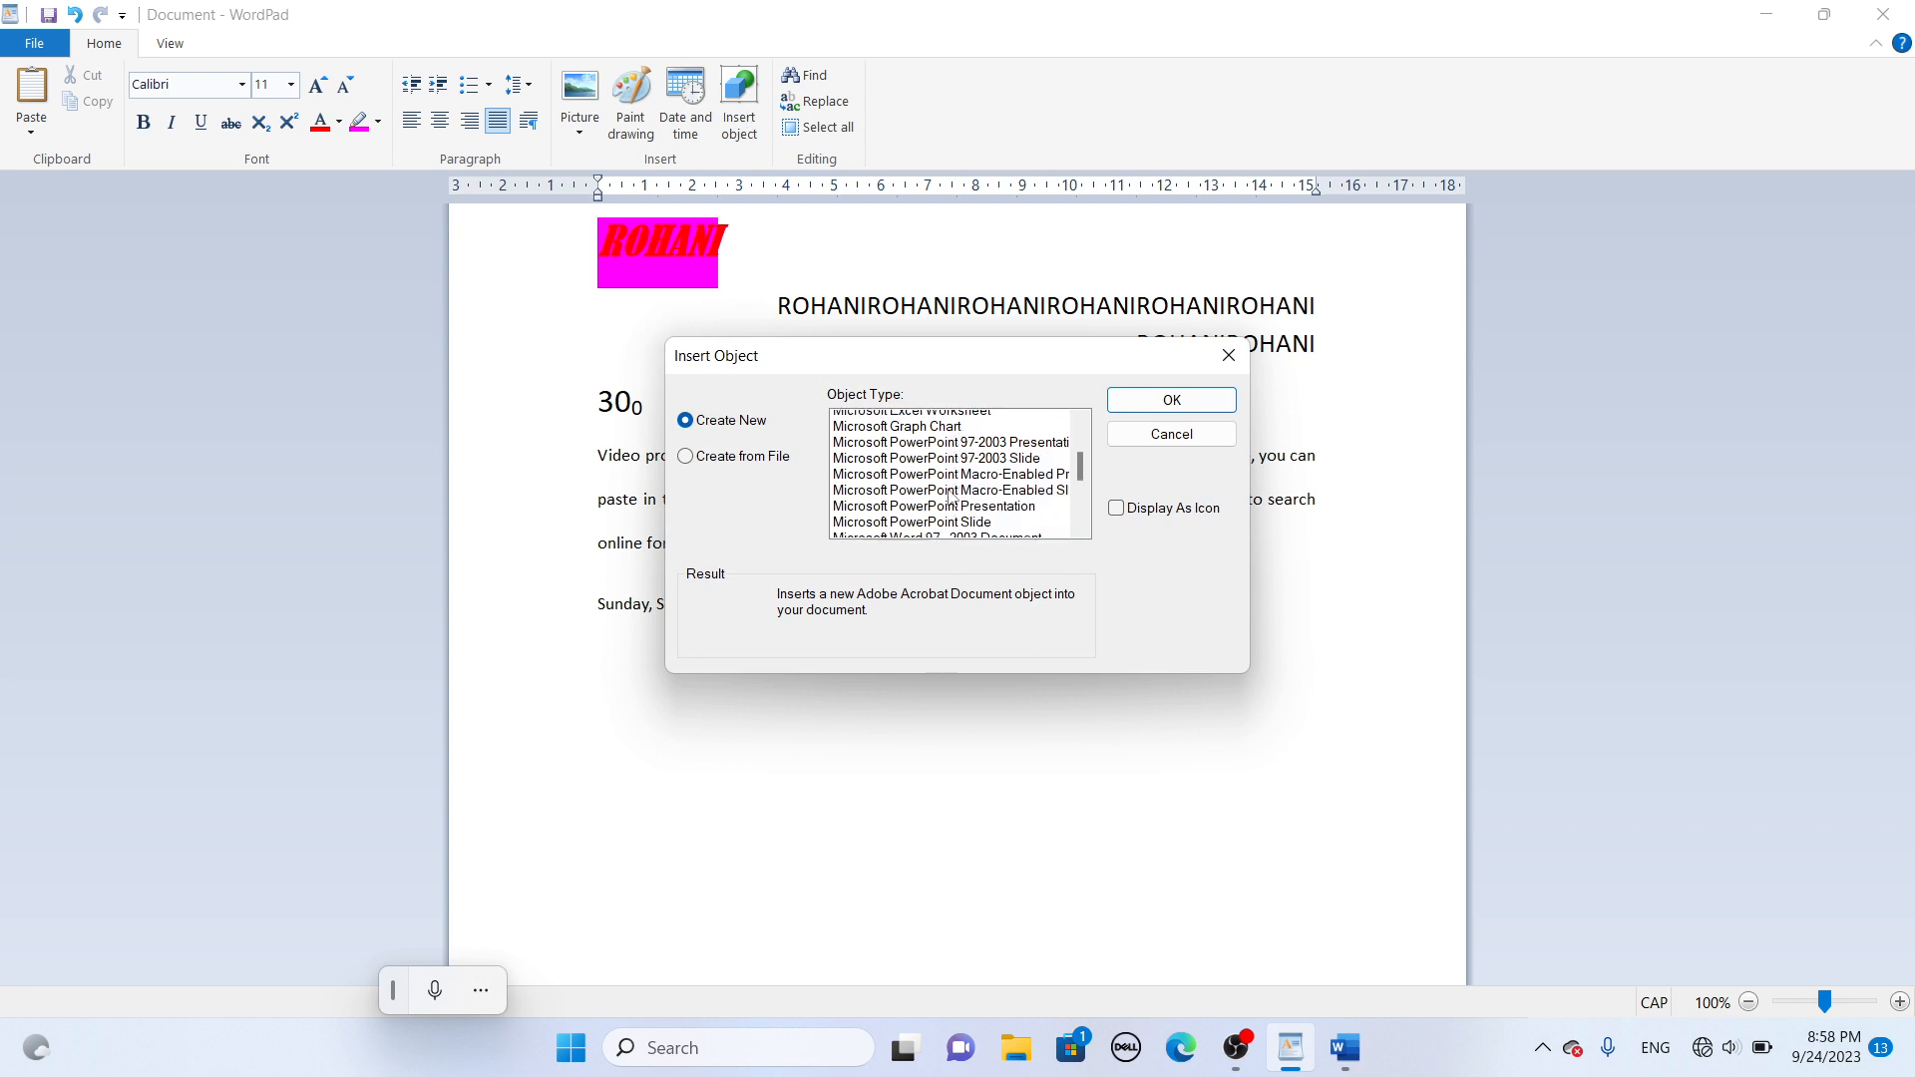
left_click(956, 500)
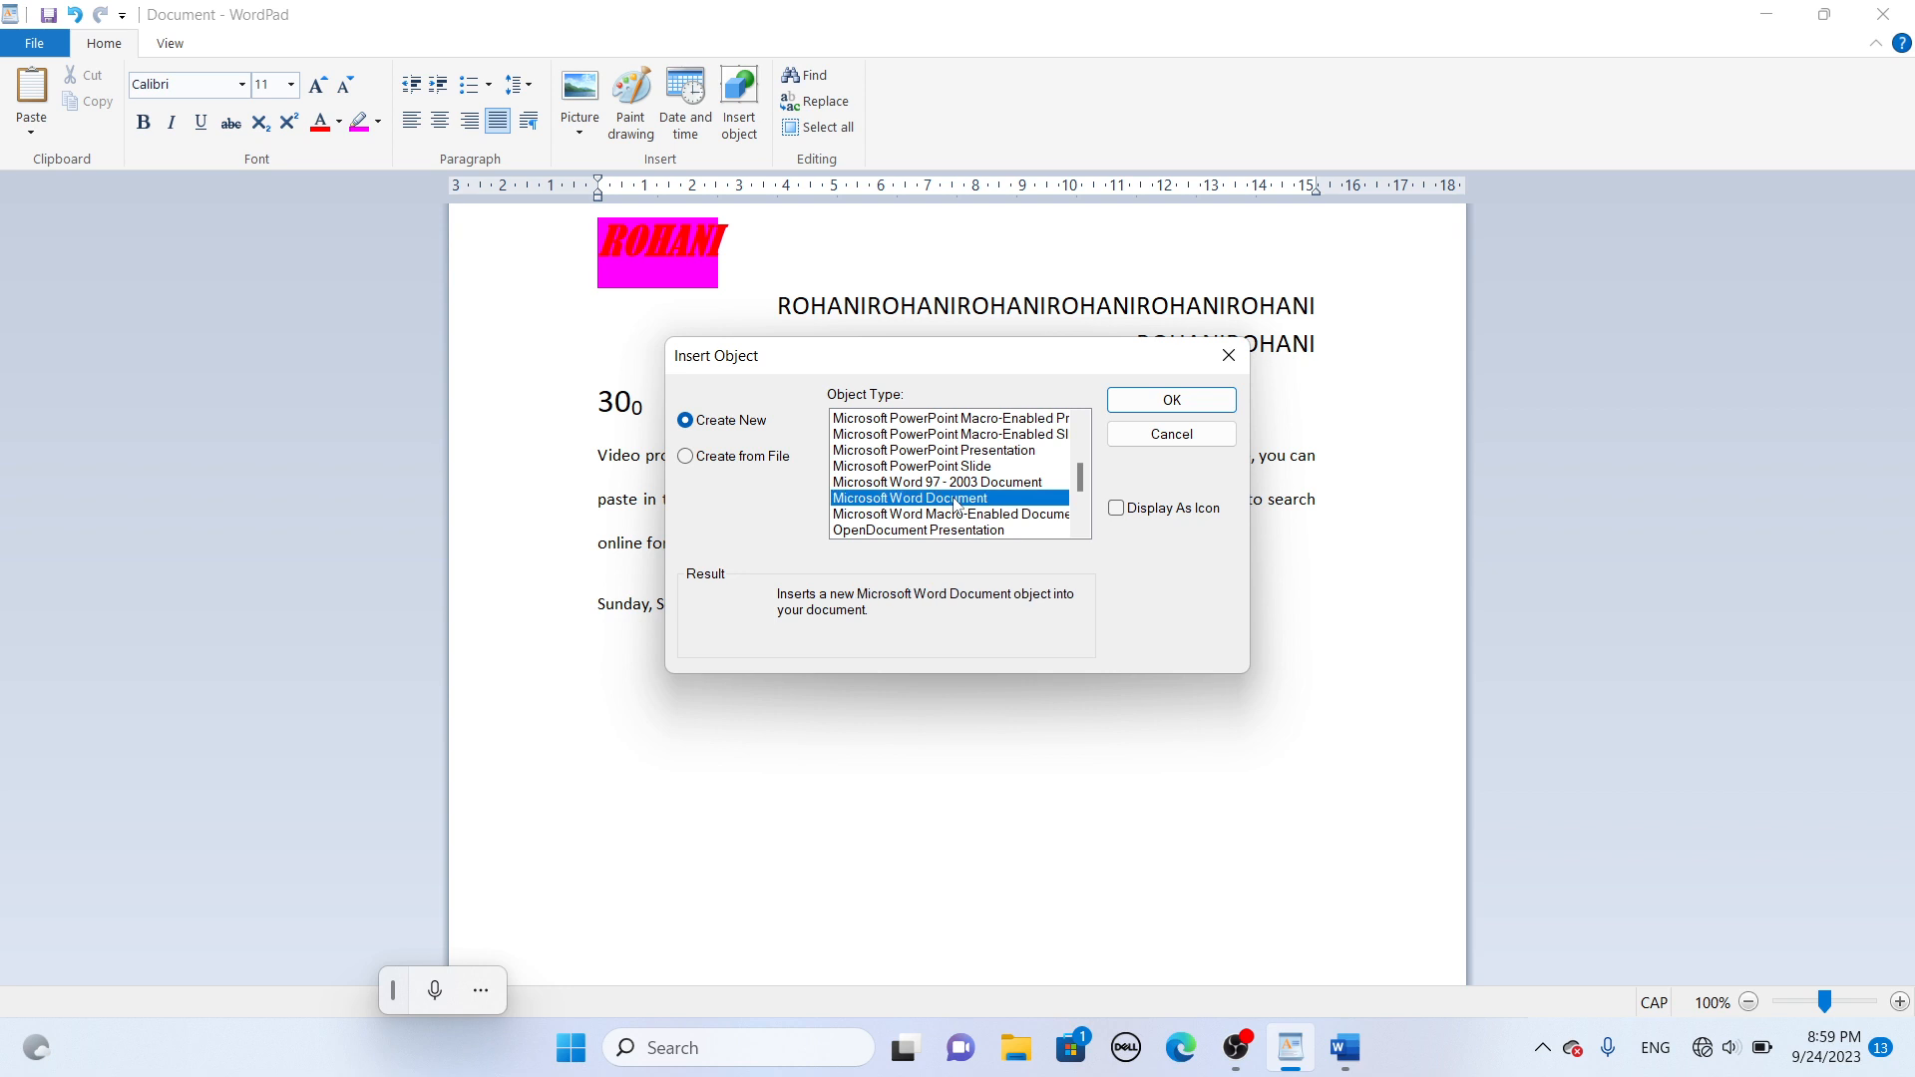
left_click(1172, 402)
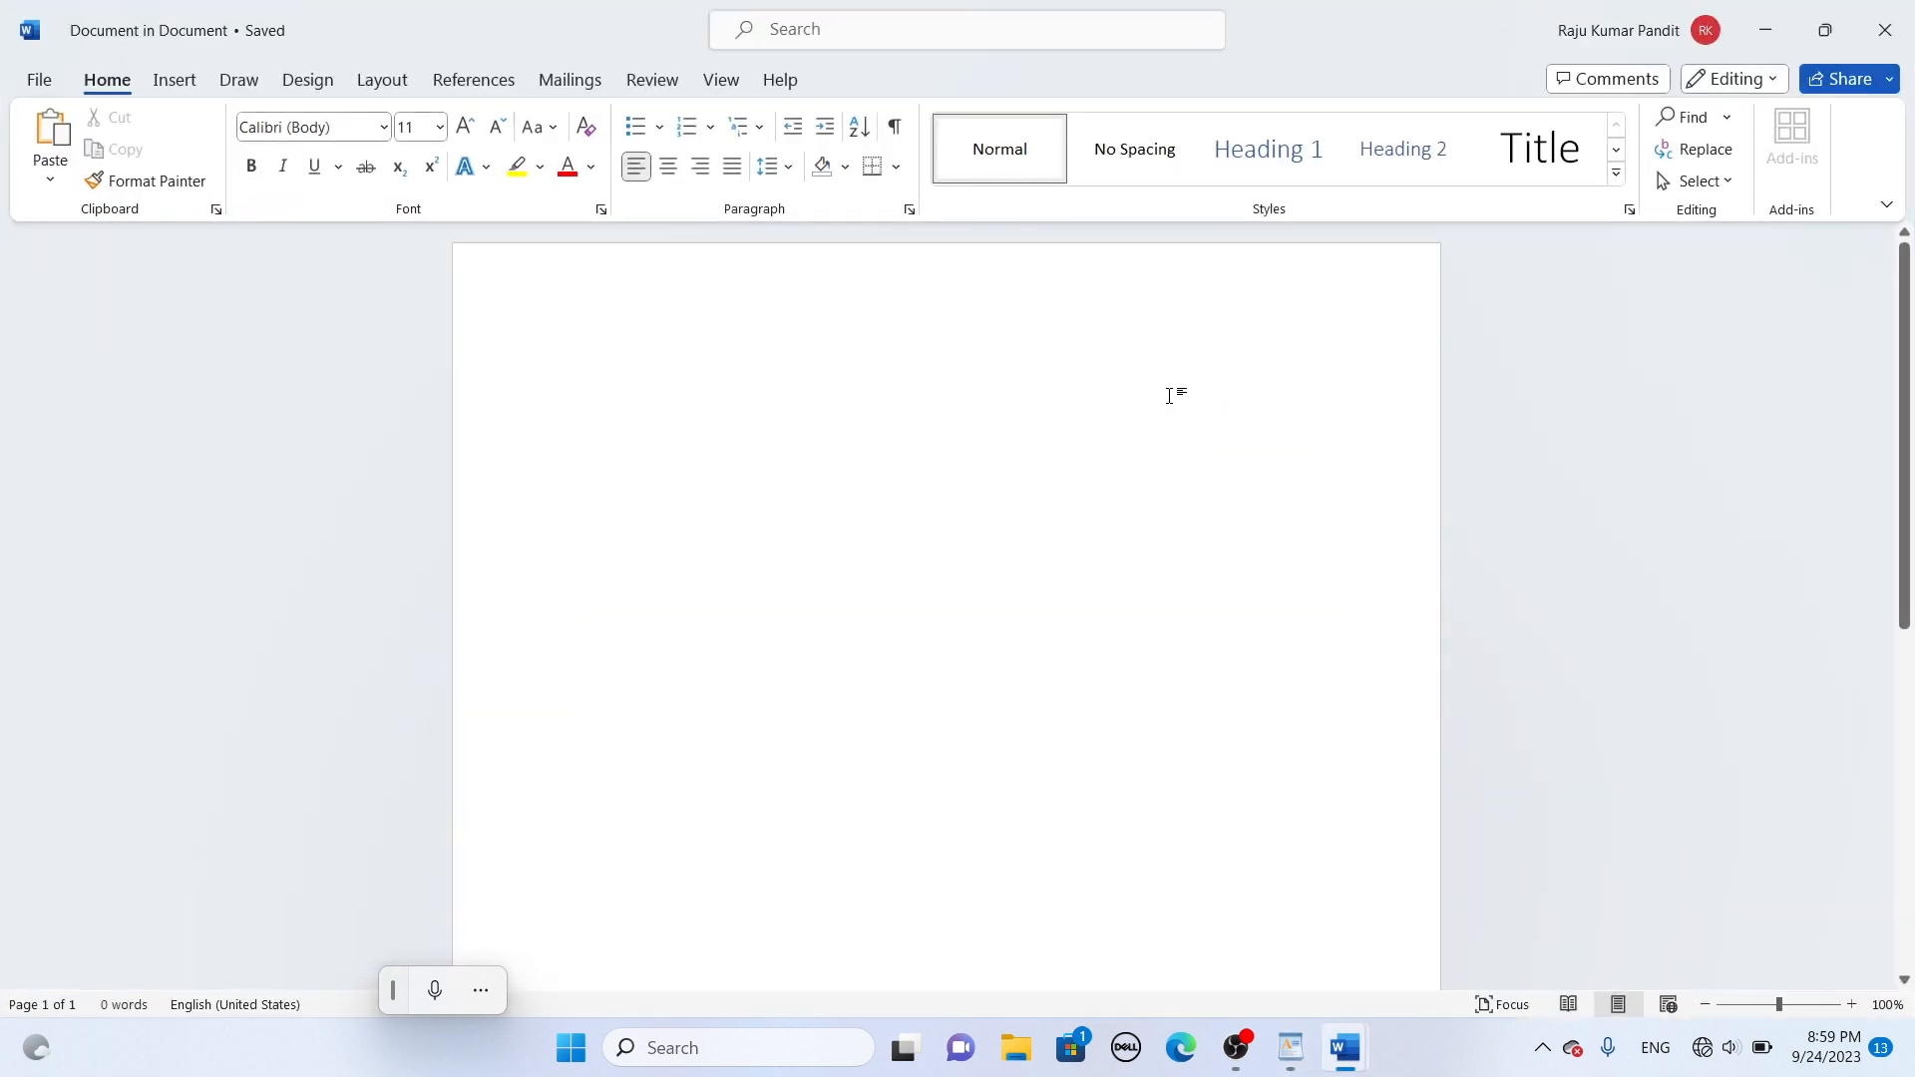
- Insert a table with 8 columns and 6 rows in the embedded Word document
left_click(176, 80)
left_click(229, 139)
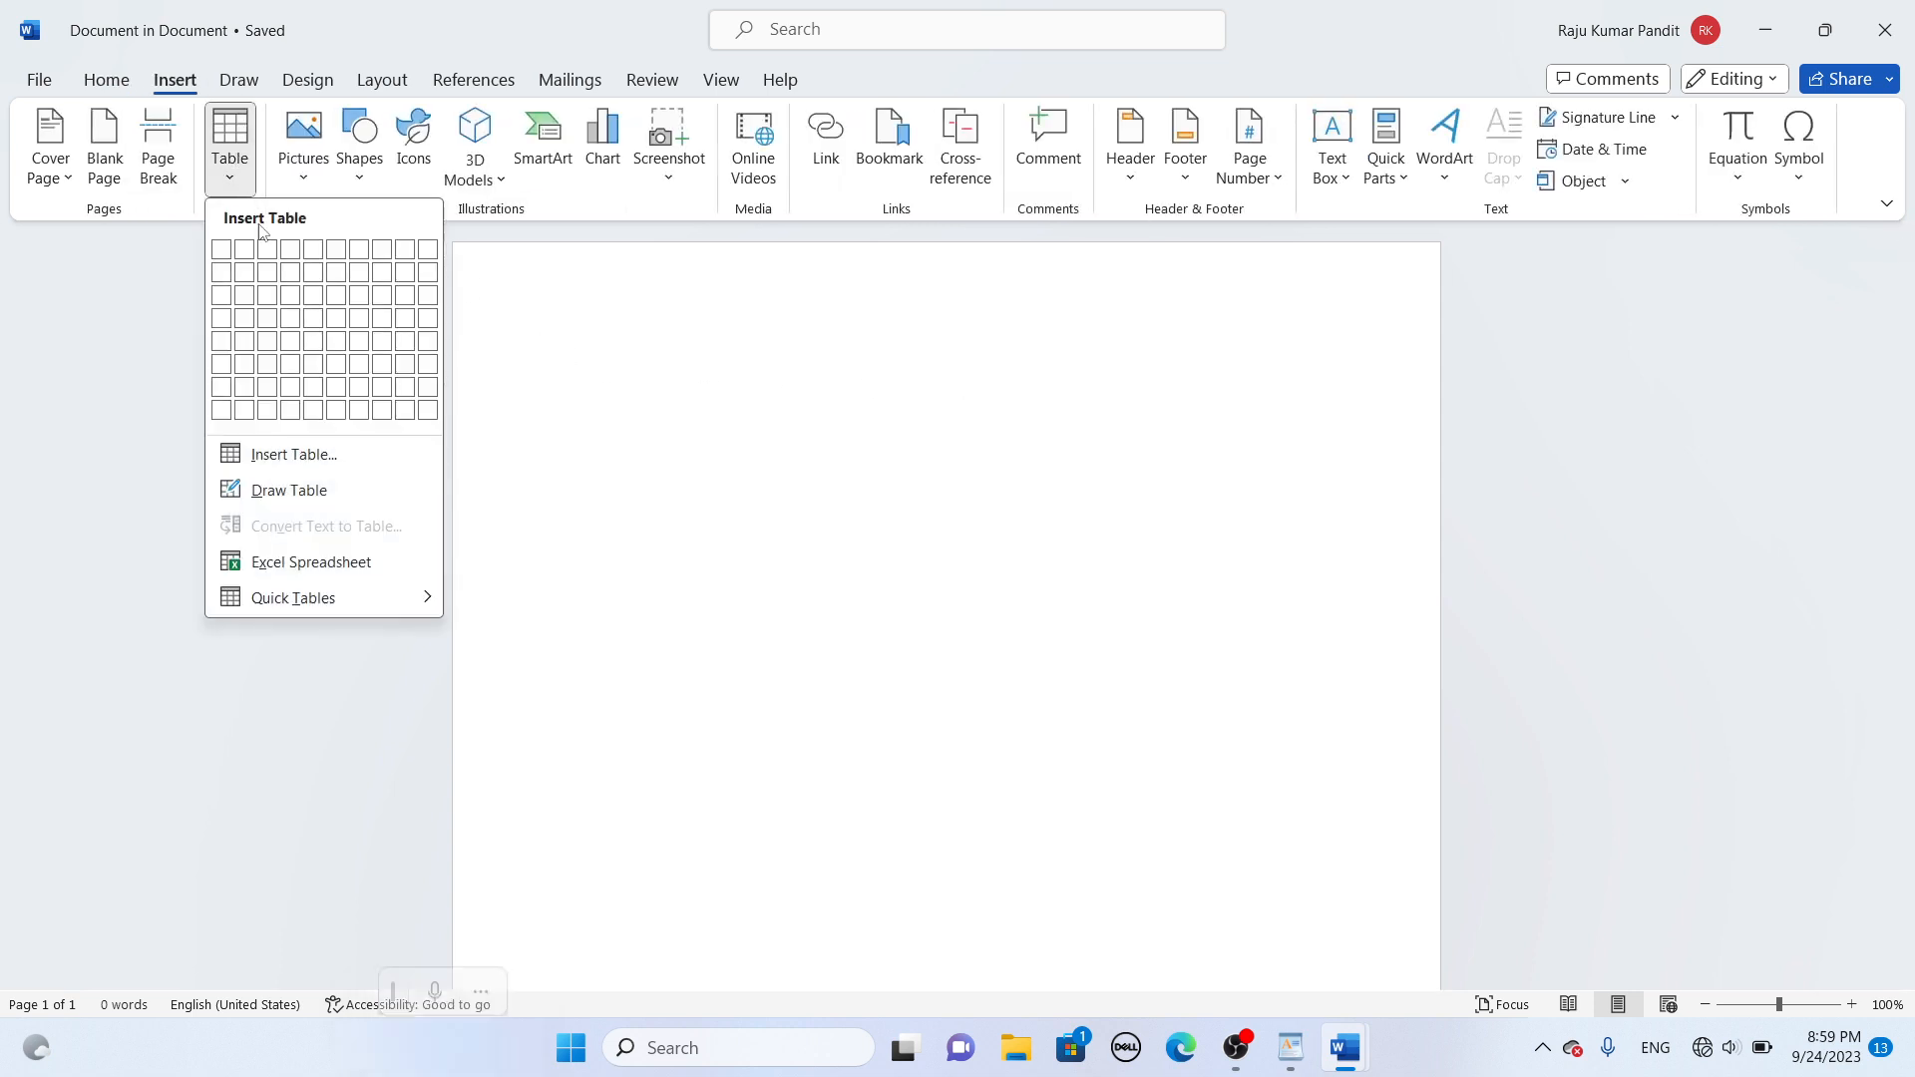
left_click(382, 364)
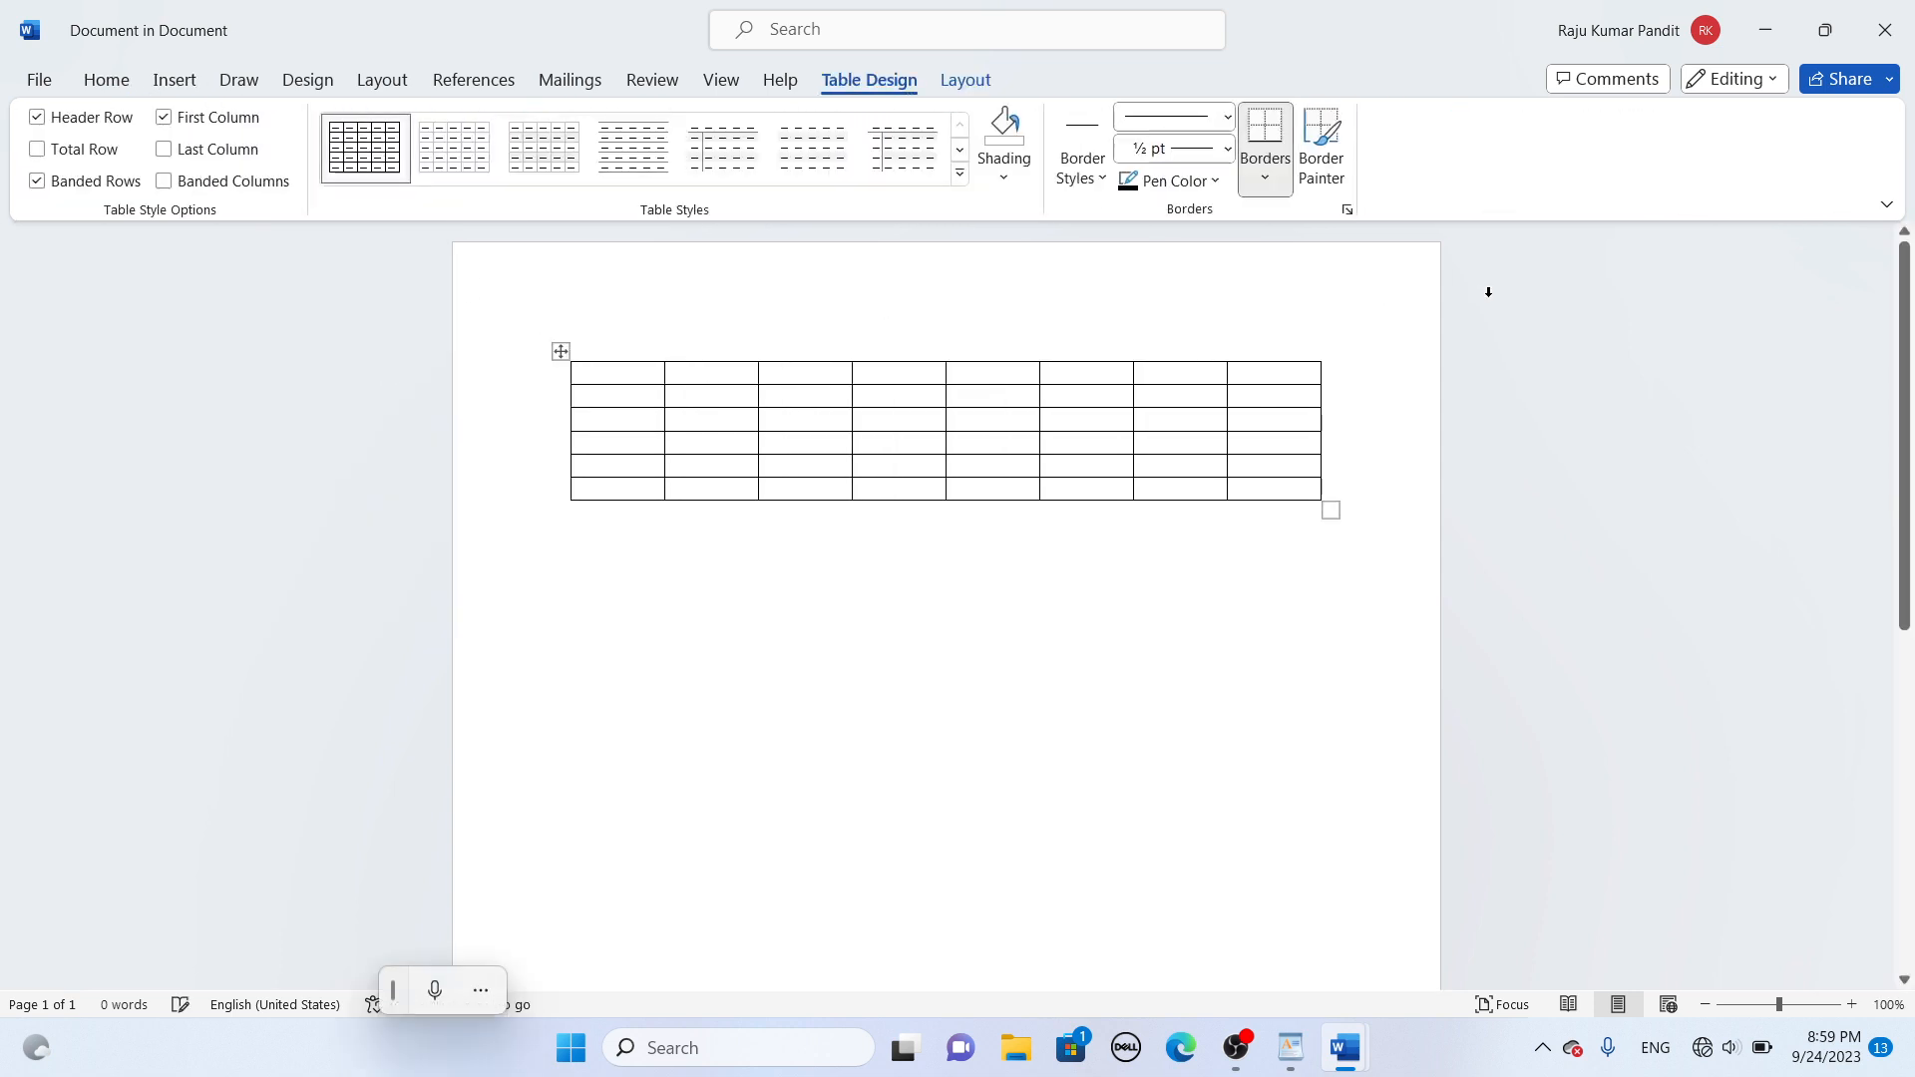
- Switch back to WordPad and delete the embedded Word object containing the table
key("alt+Tab")
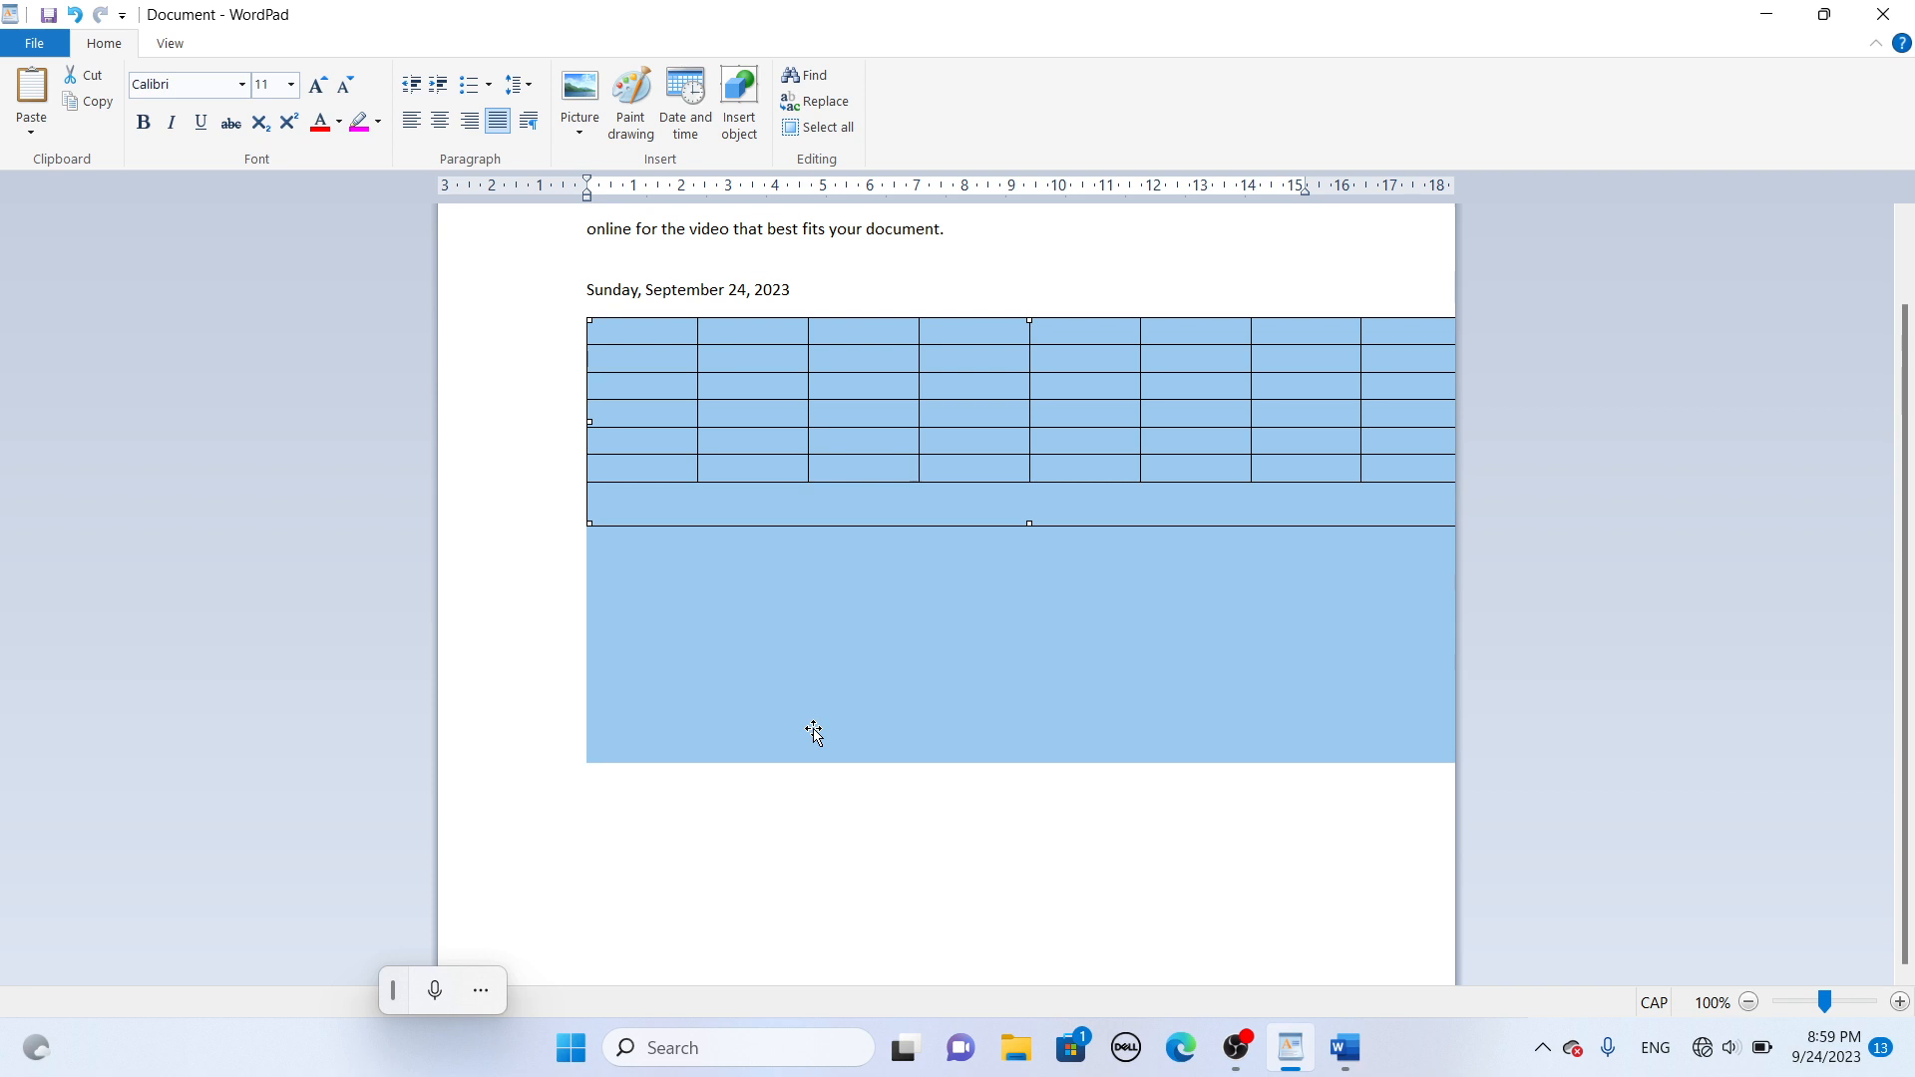
key("Delete")
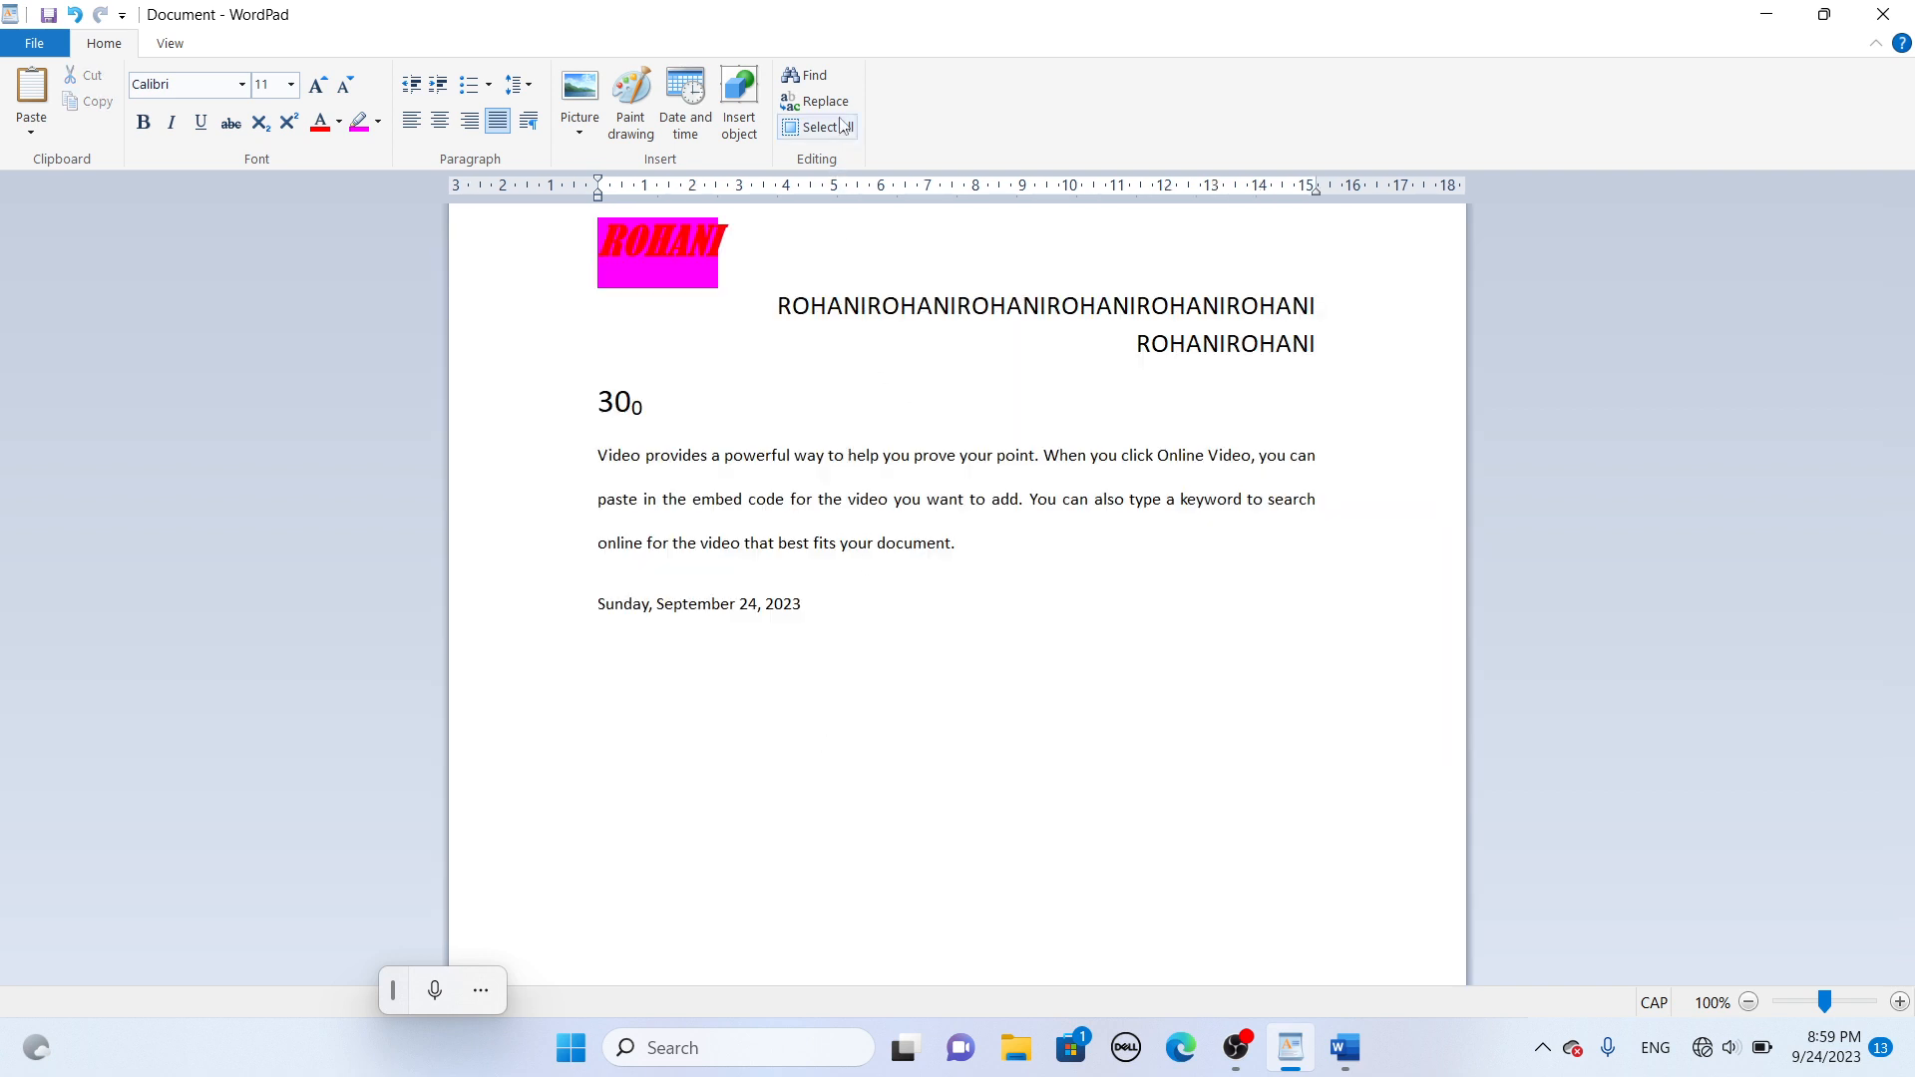
- Find the first occurrence of "TO" in the document, then close the search
left_click(807, 77)
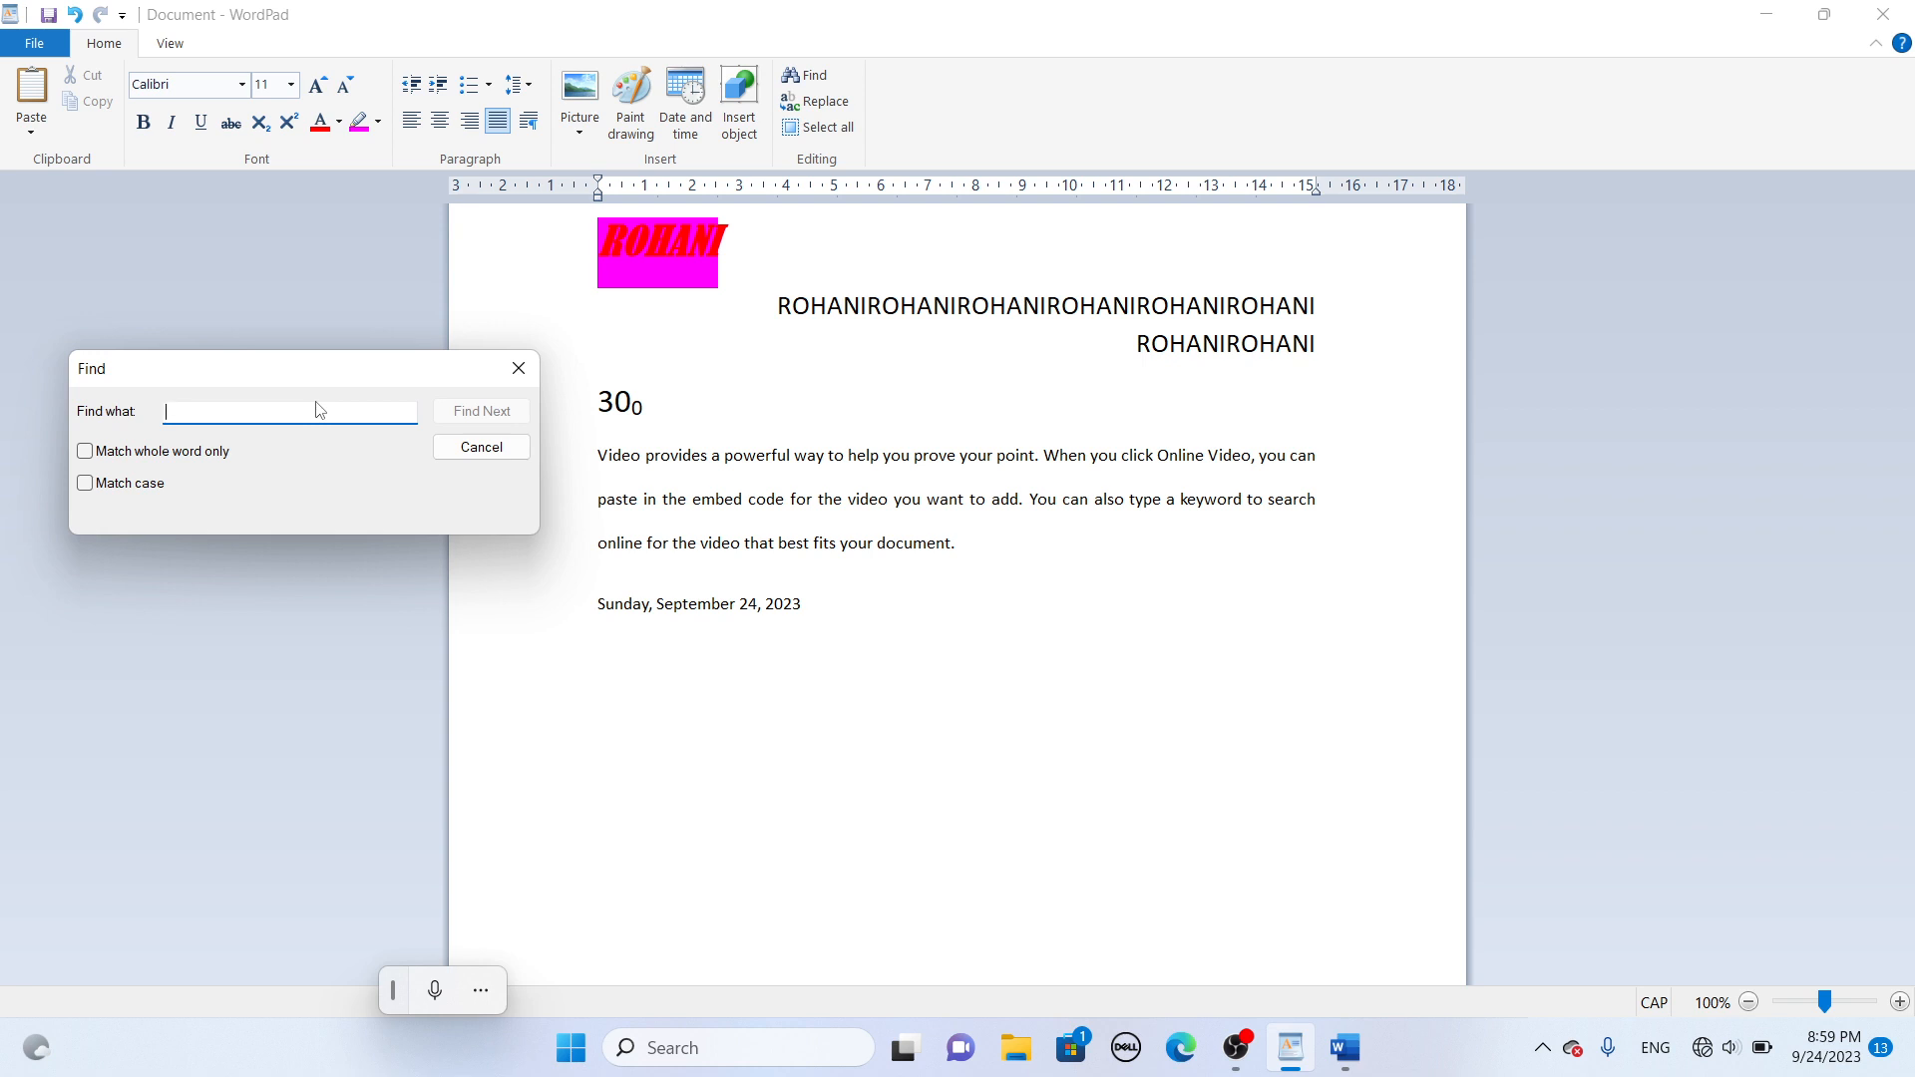
type("TO")
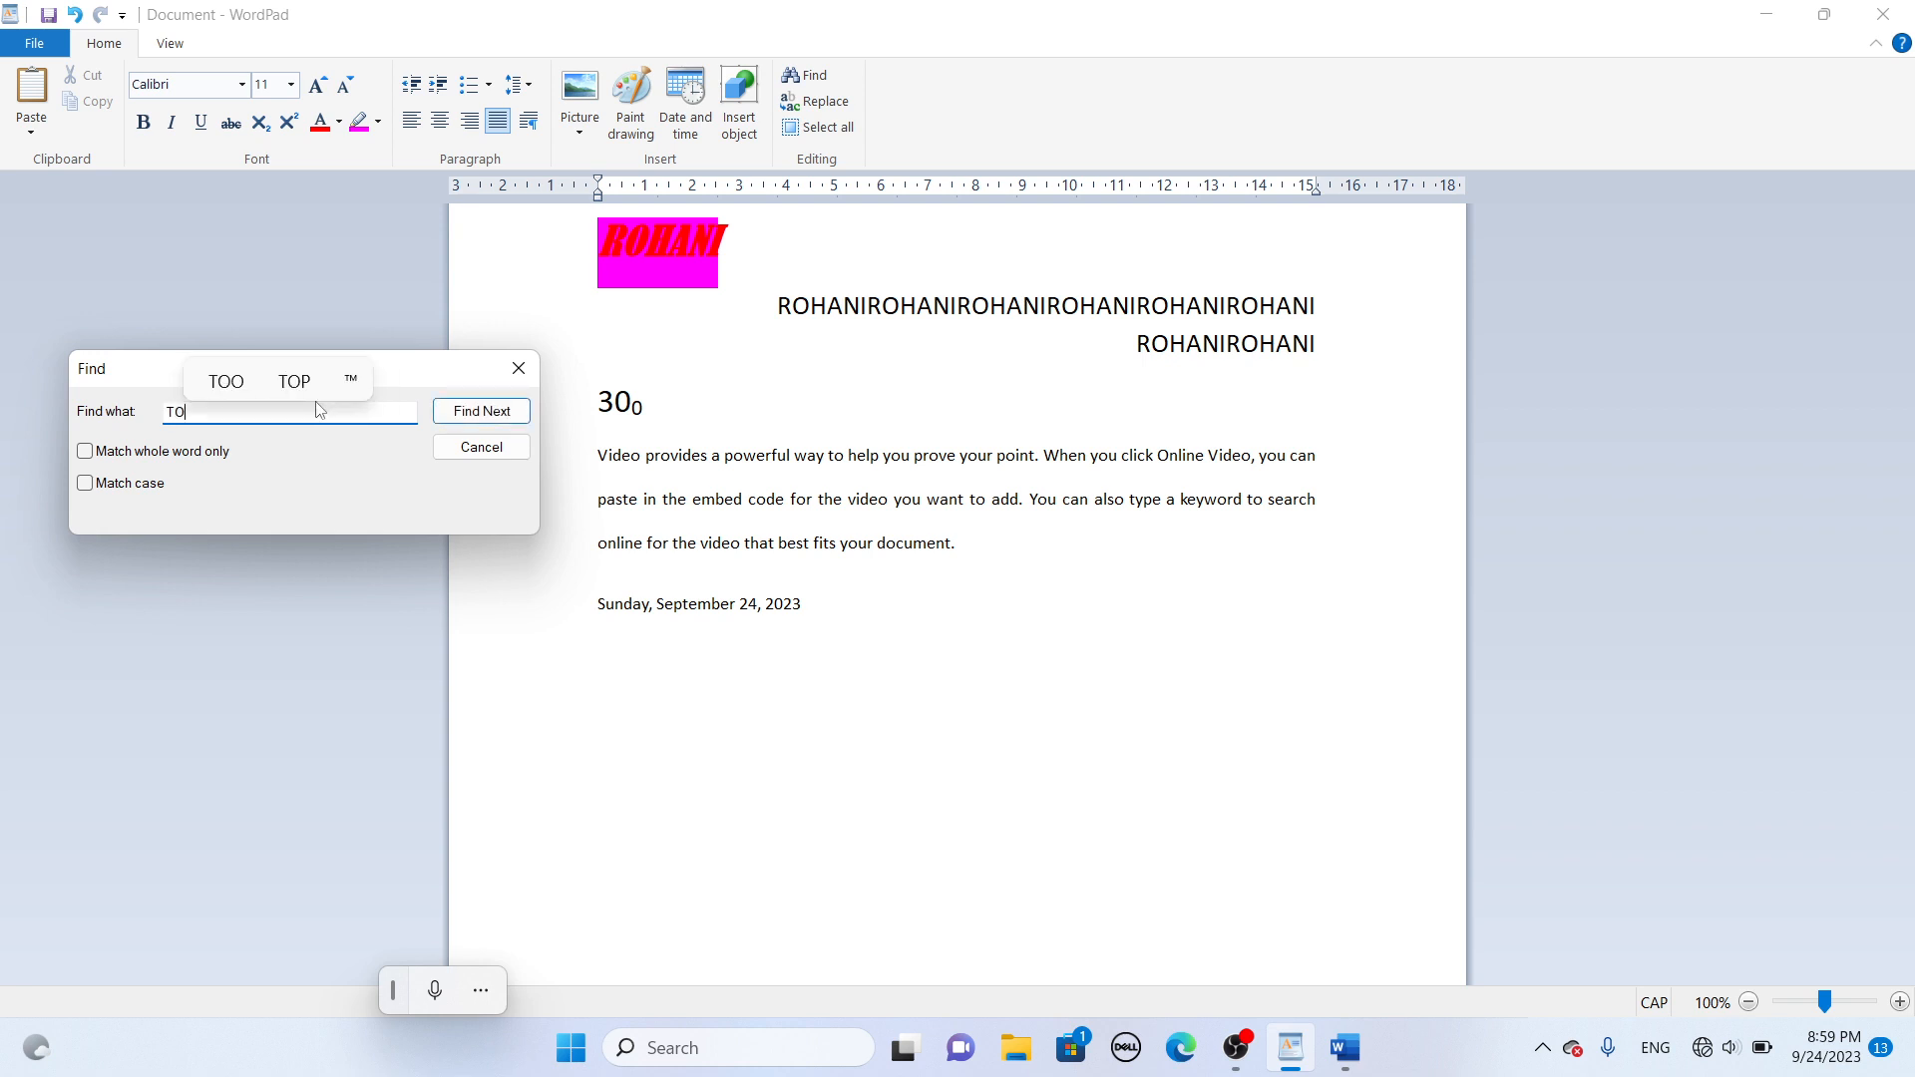
left_click(482, 411)
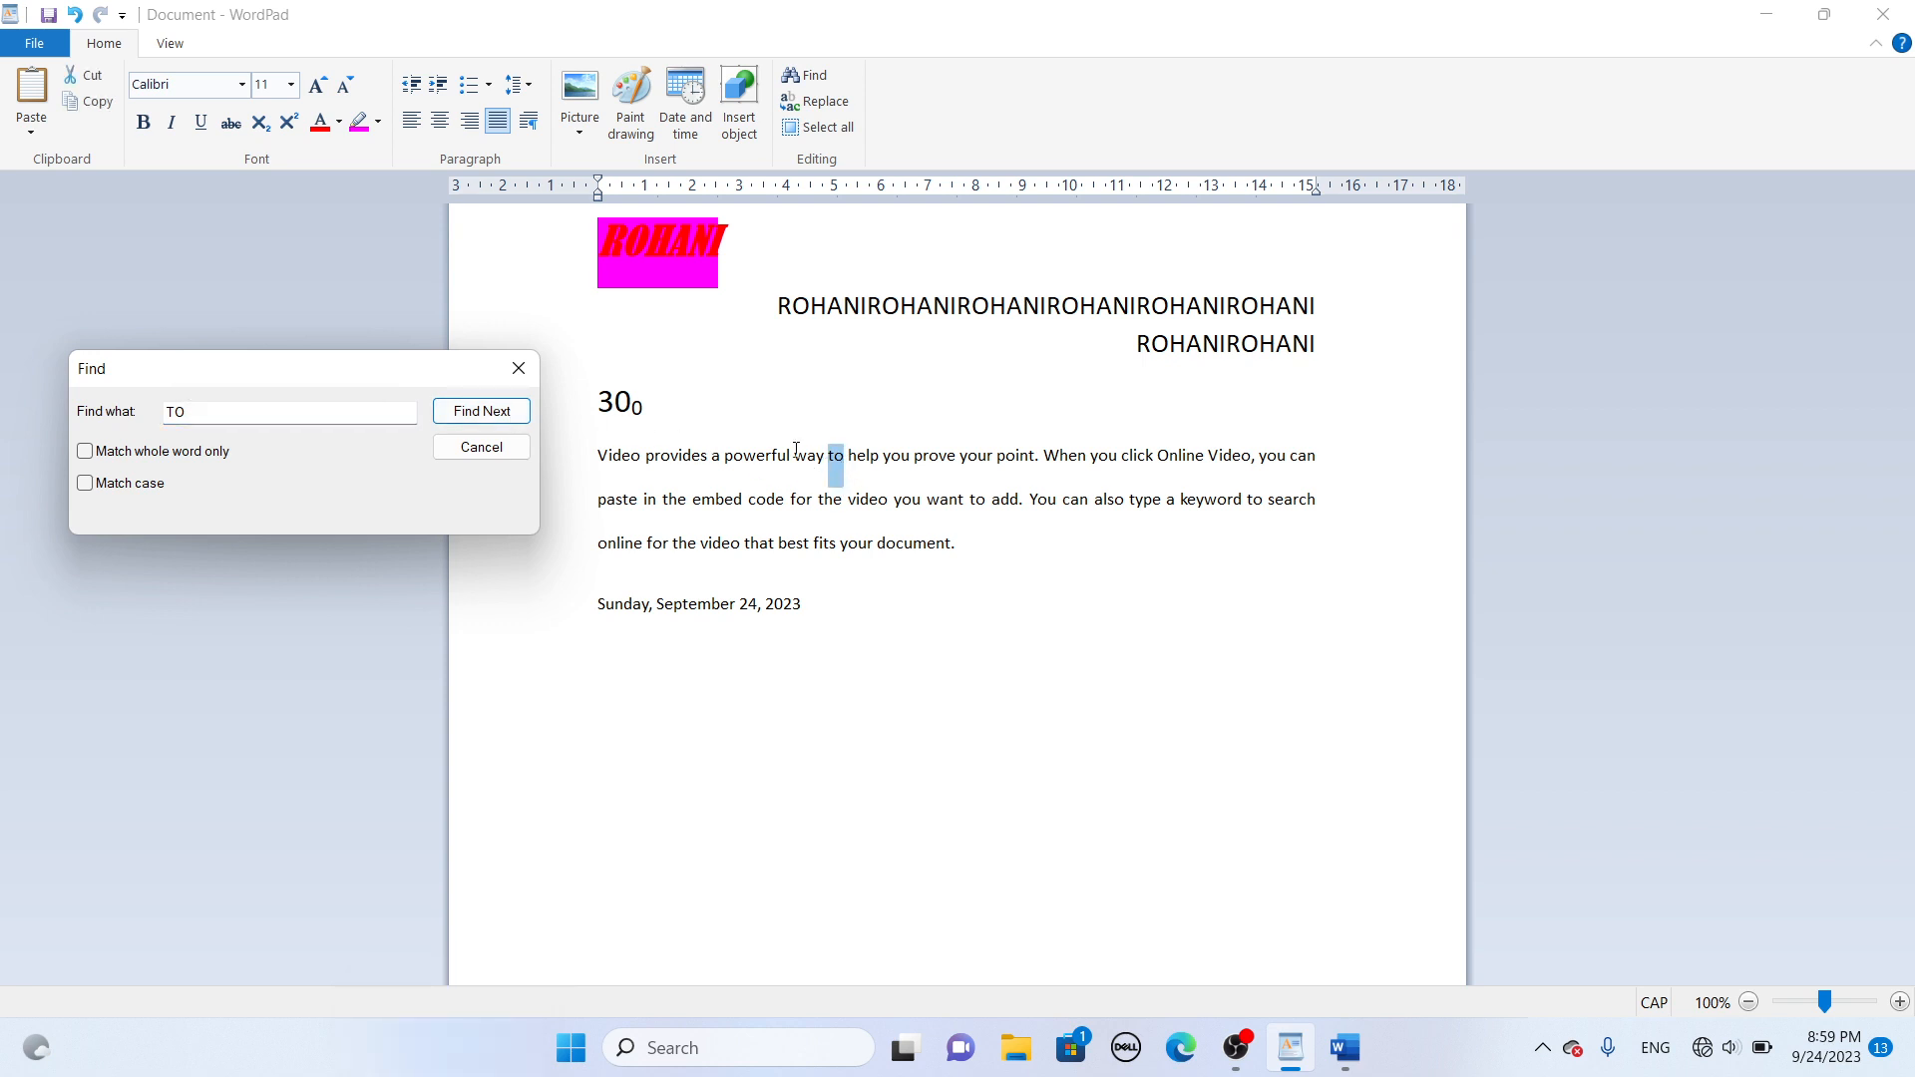
left_click(518, 368)
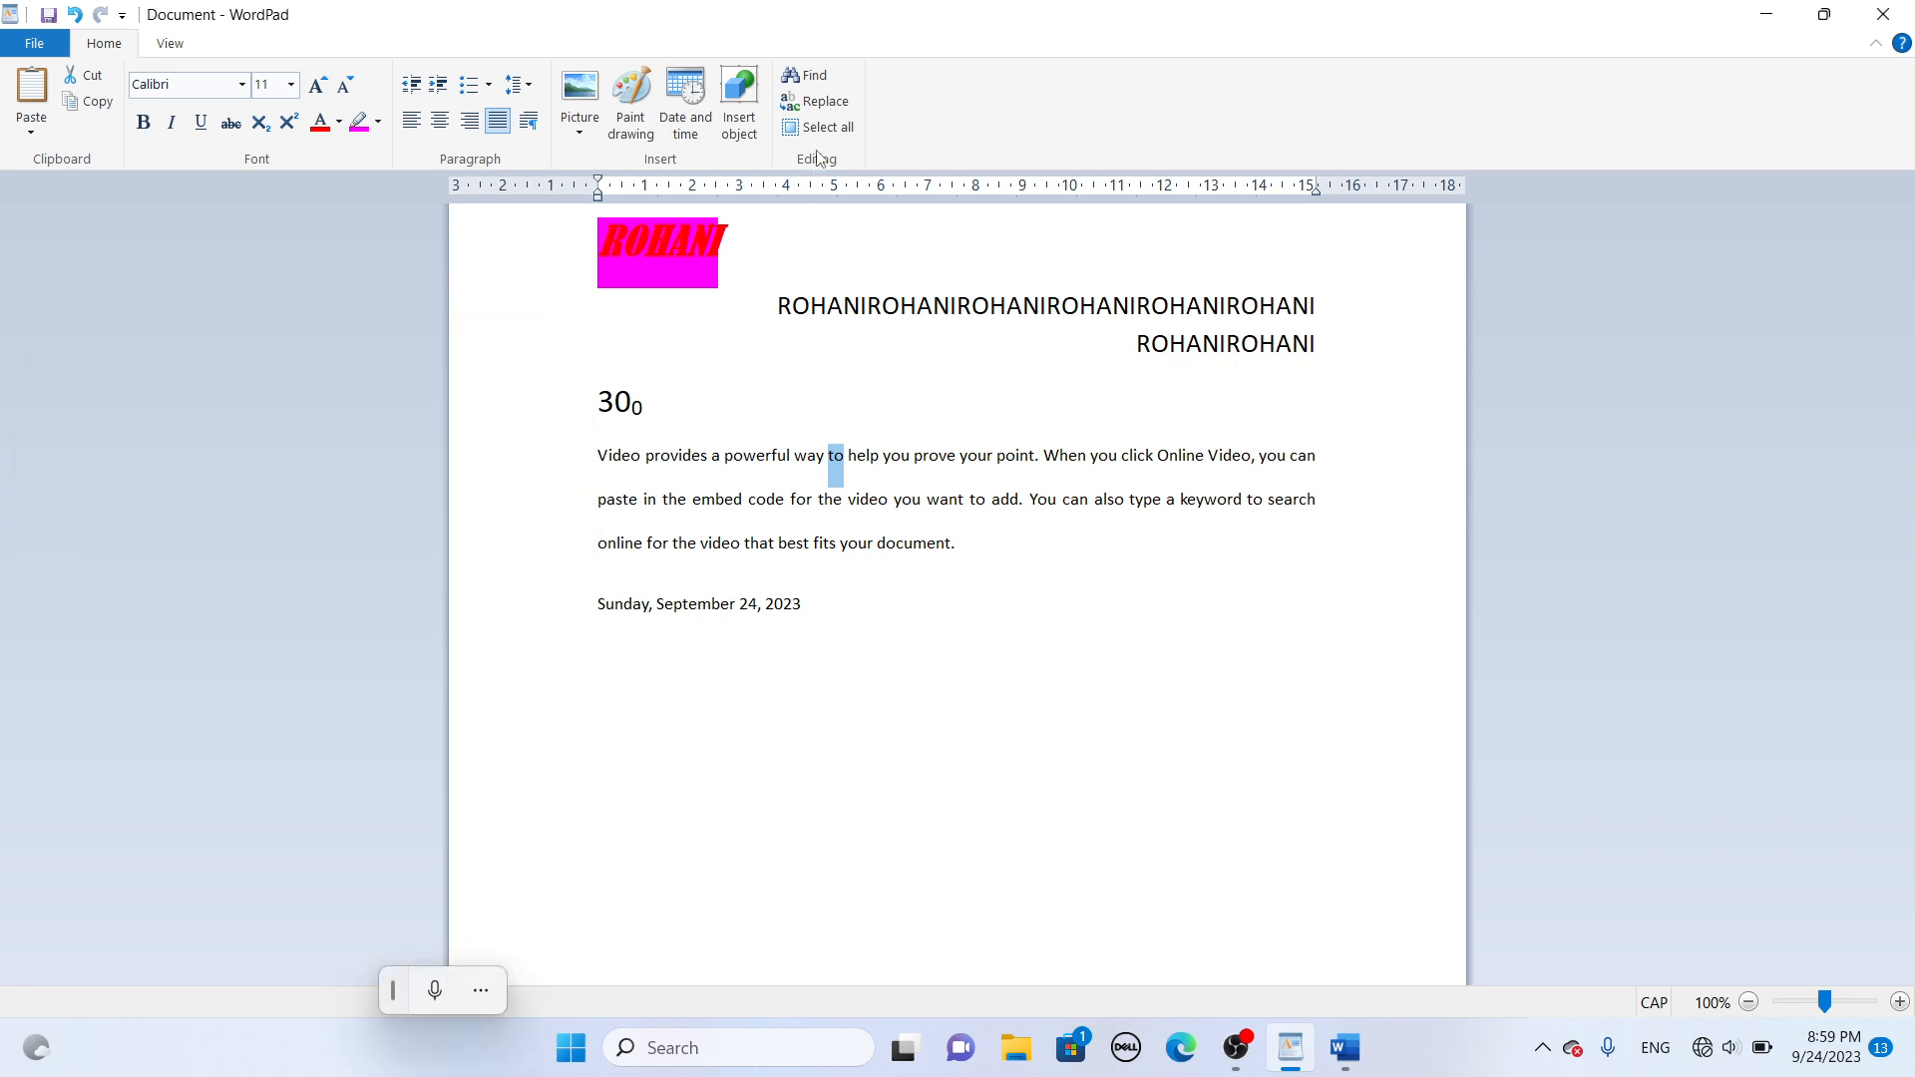
- Replace the "to" in "you want to add" with "OFF", leaving the other occurrences alone, and close the replace dialog
left_click(829, 103)
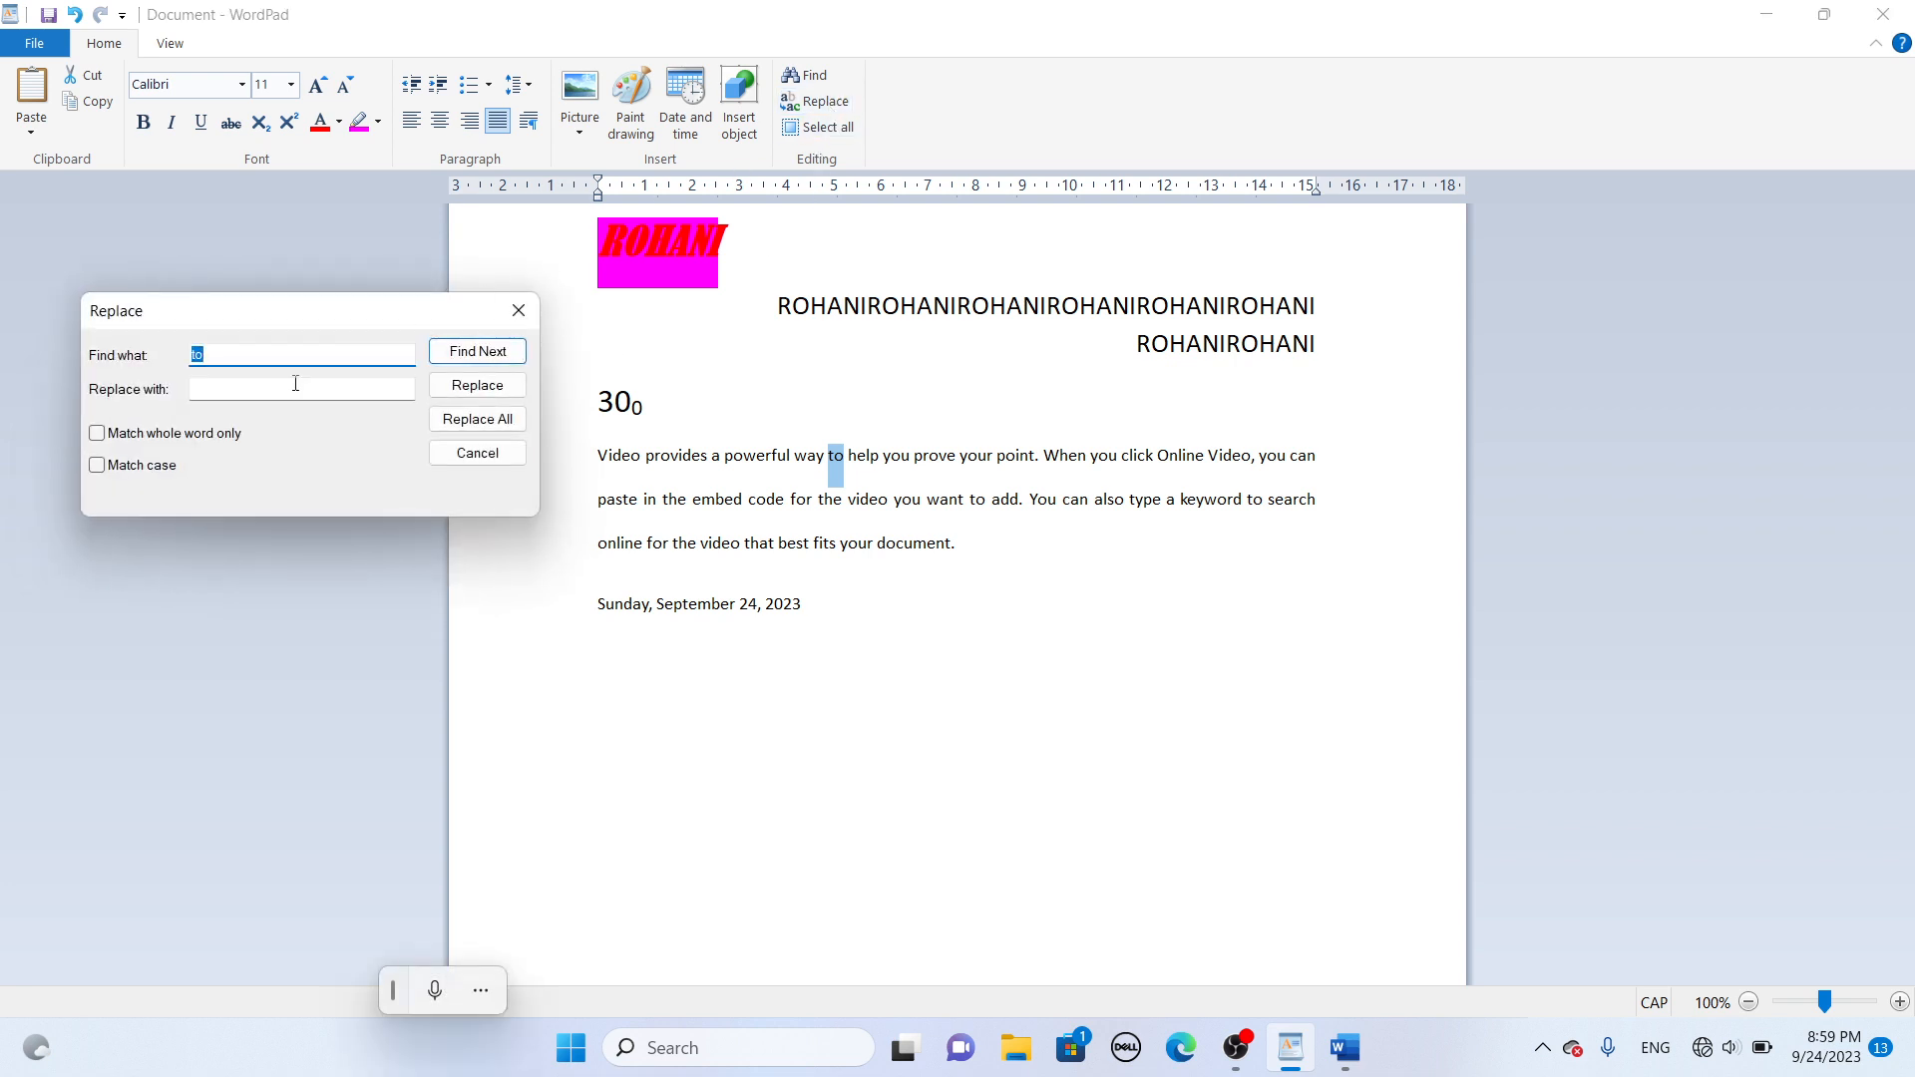
left_click(256, 351)
left_click(478, 351)
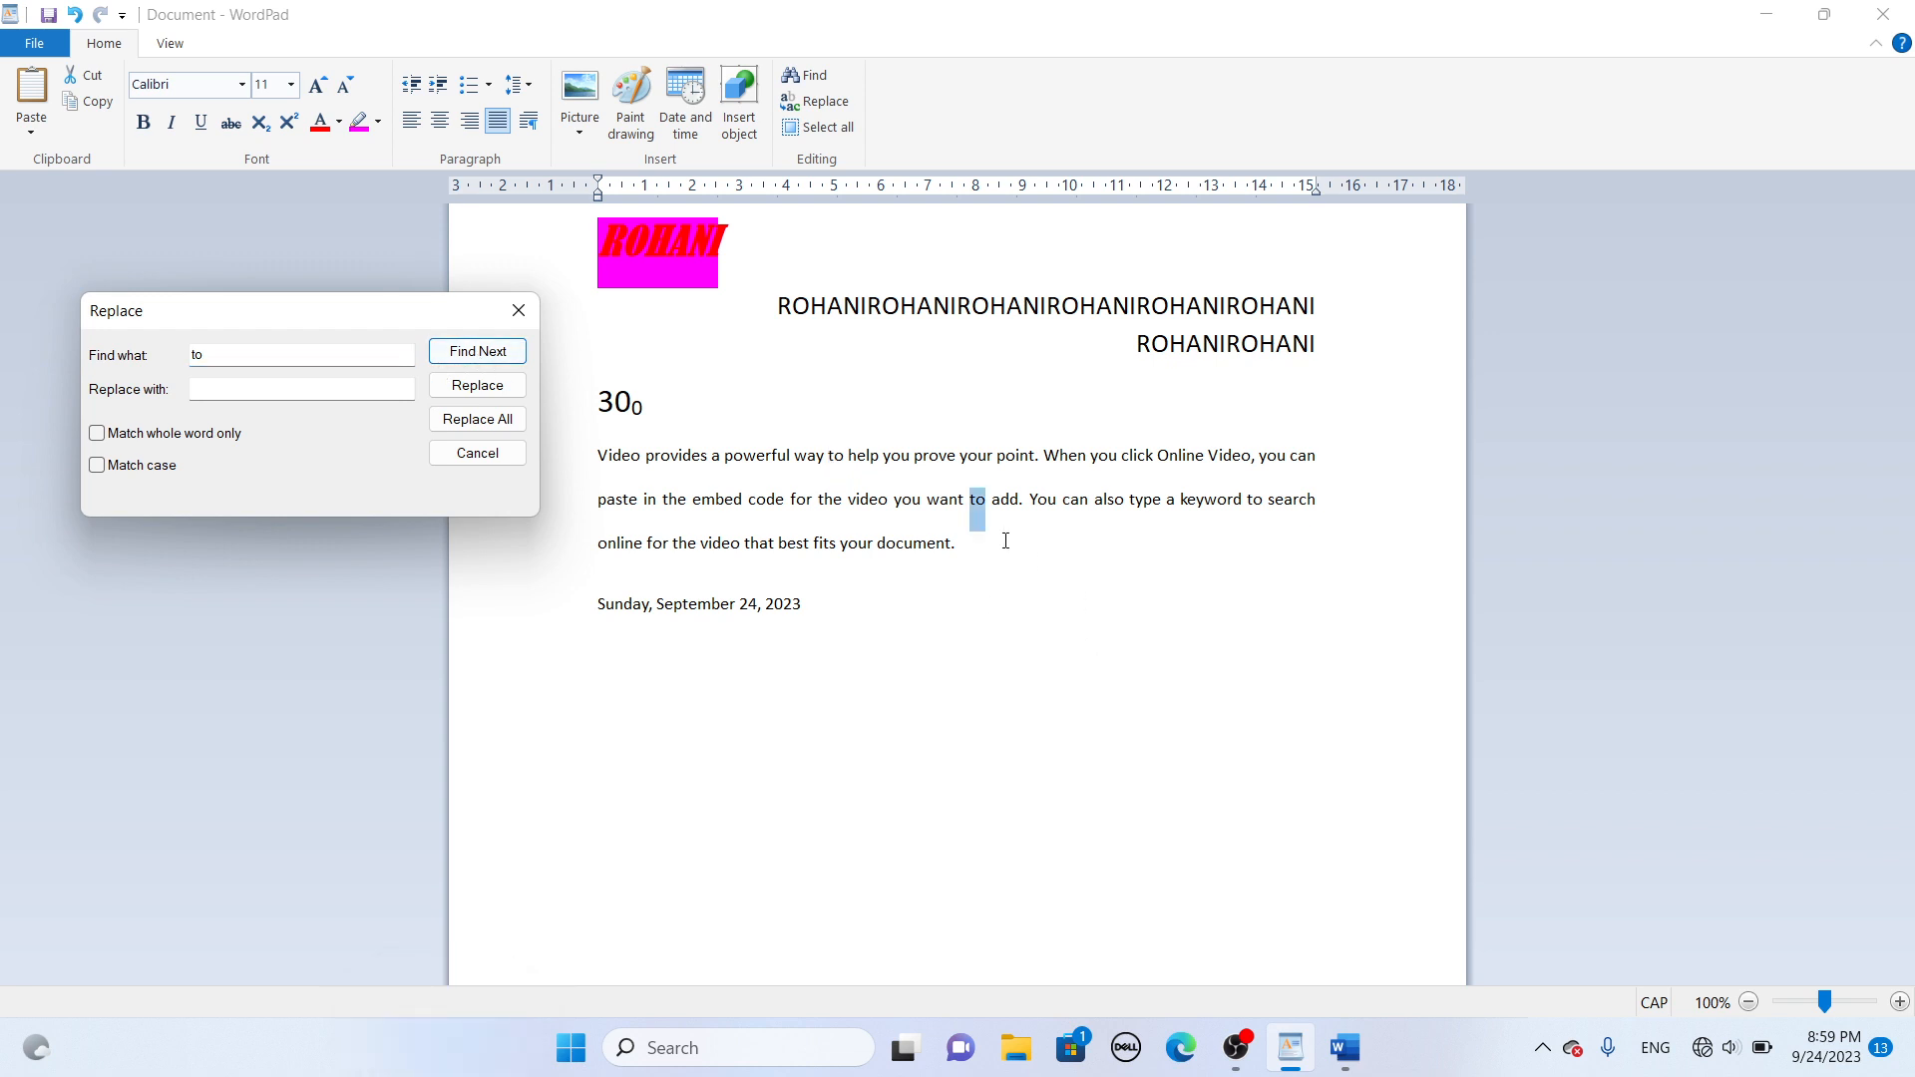
left_click(346, 393)
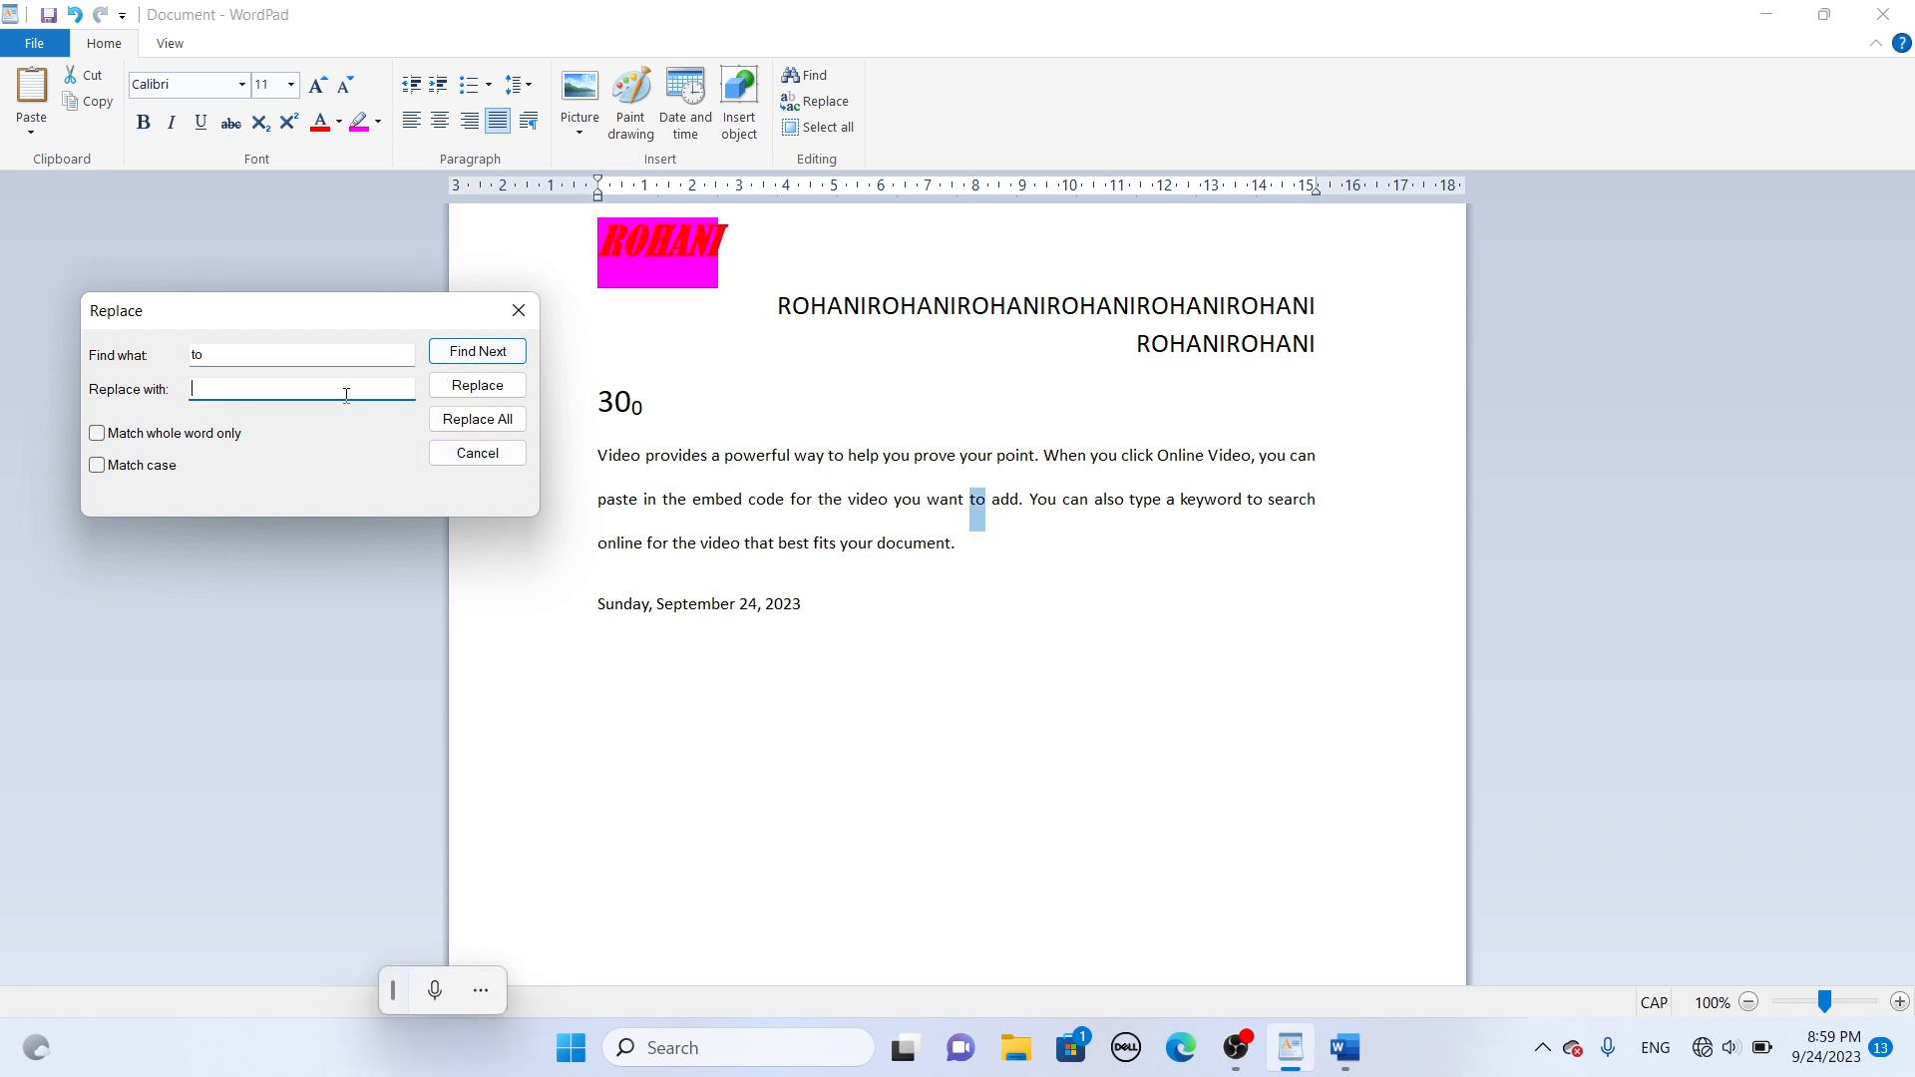
type("O")
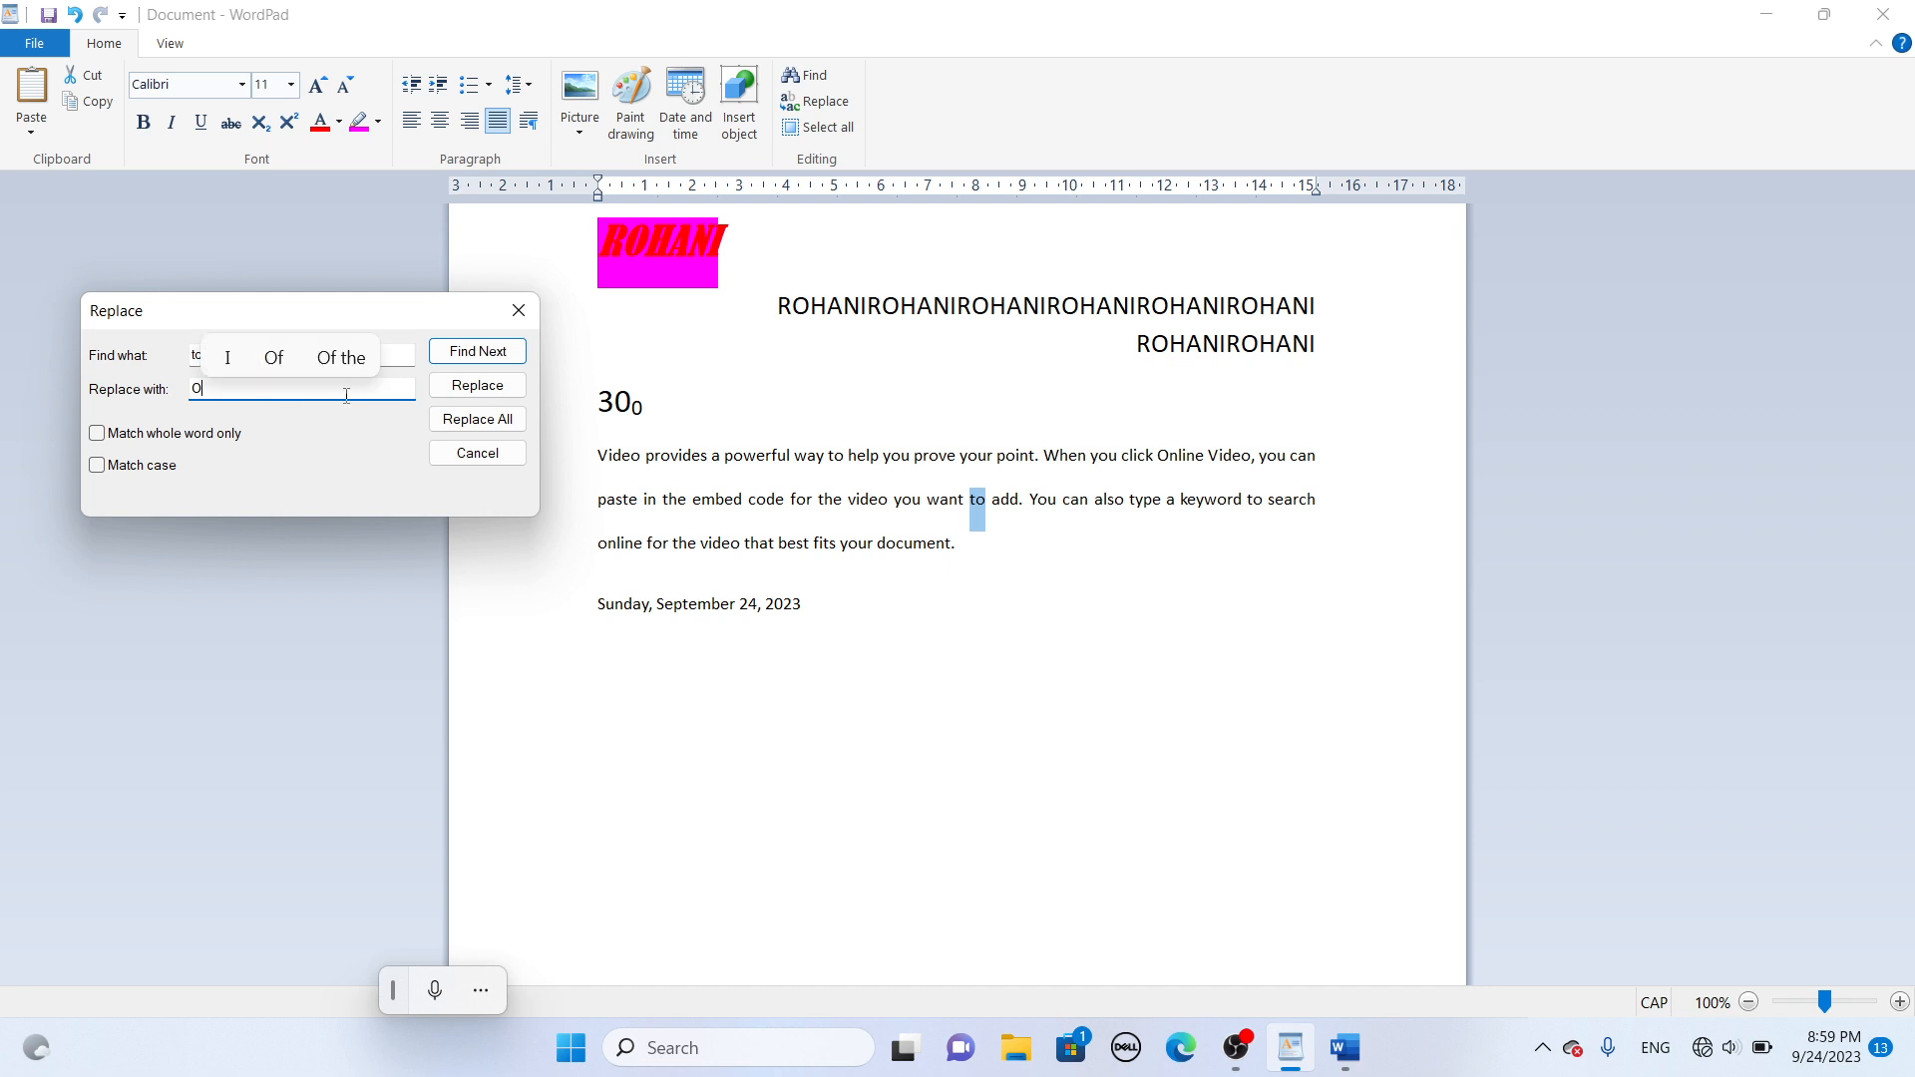
type("FF")
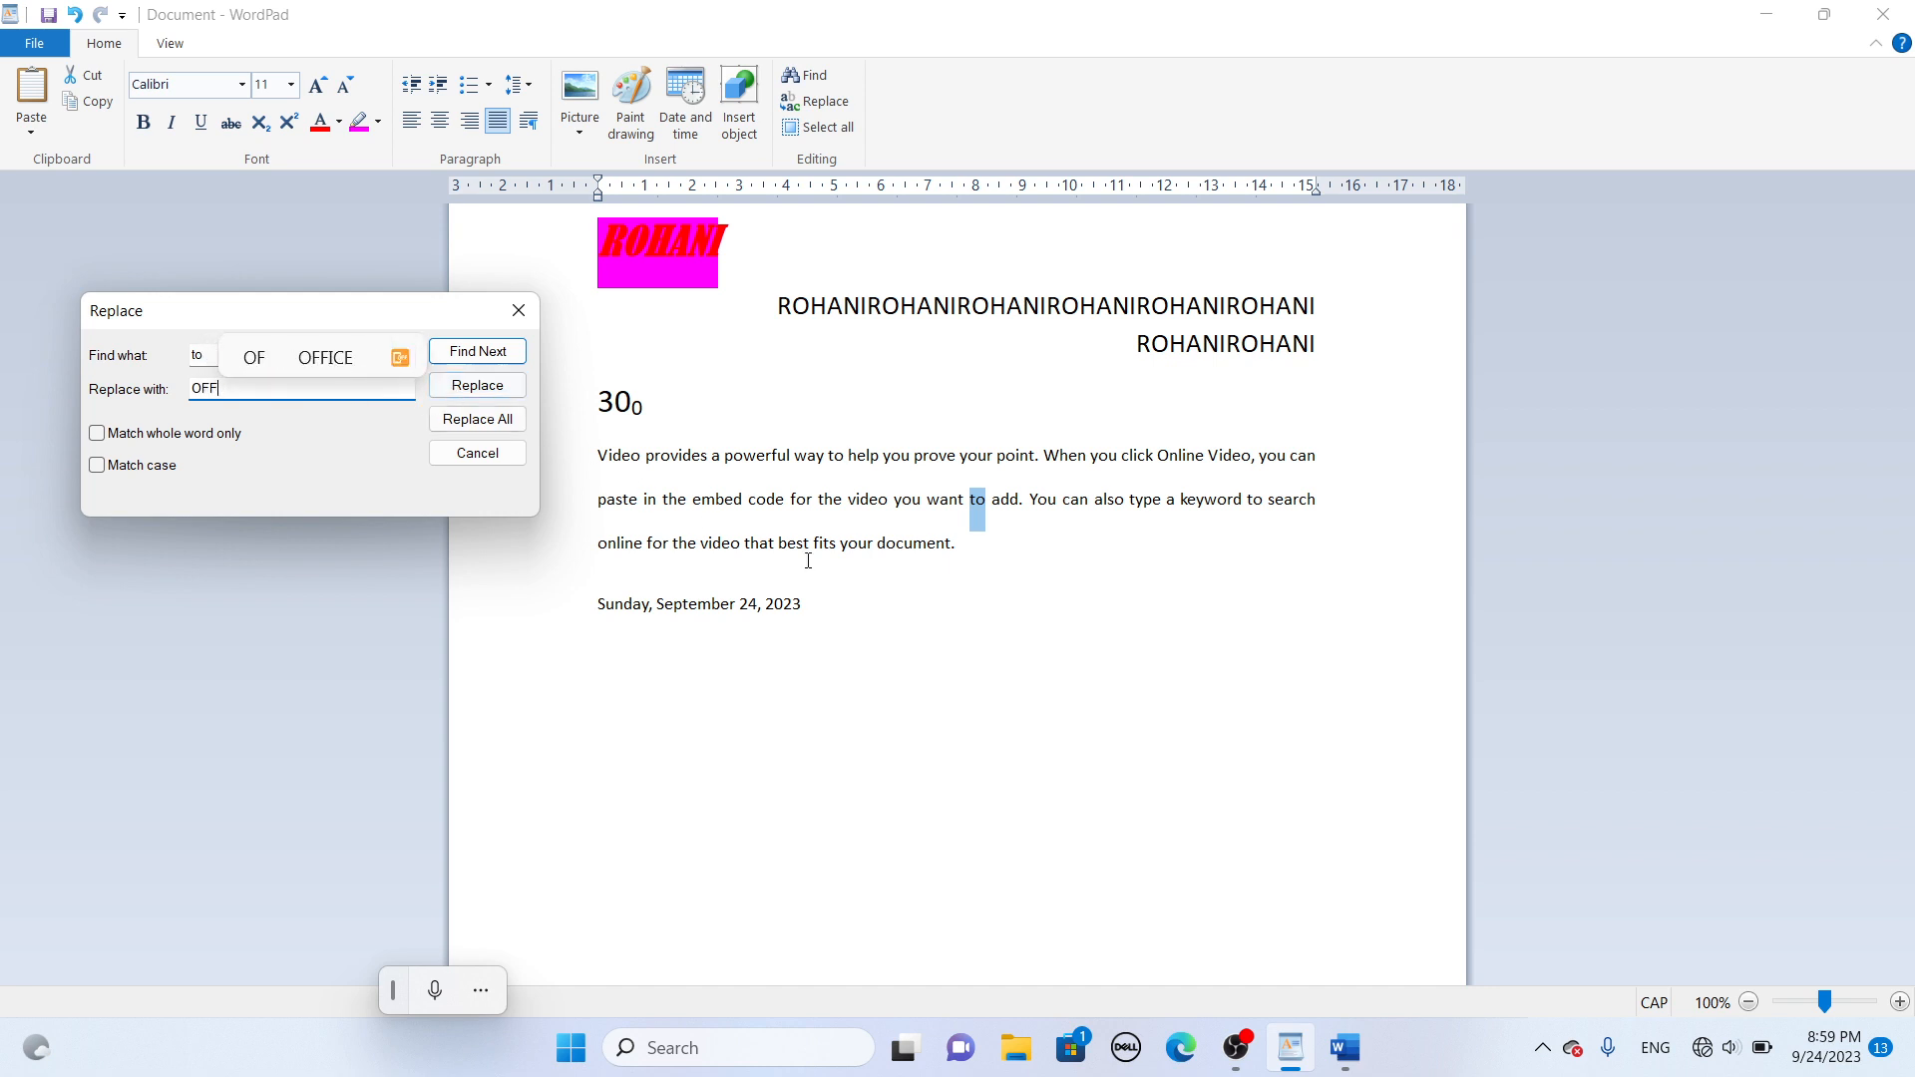
left_click(480, 385)
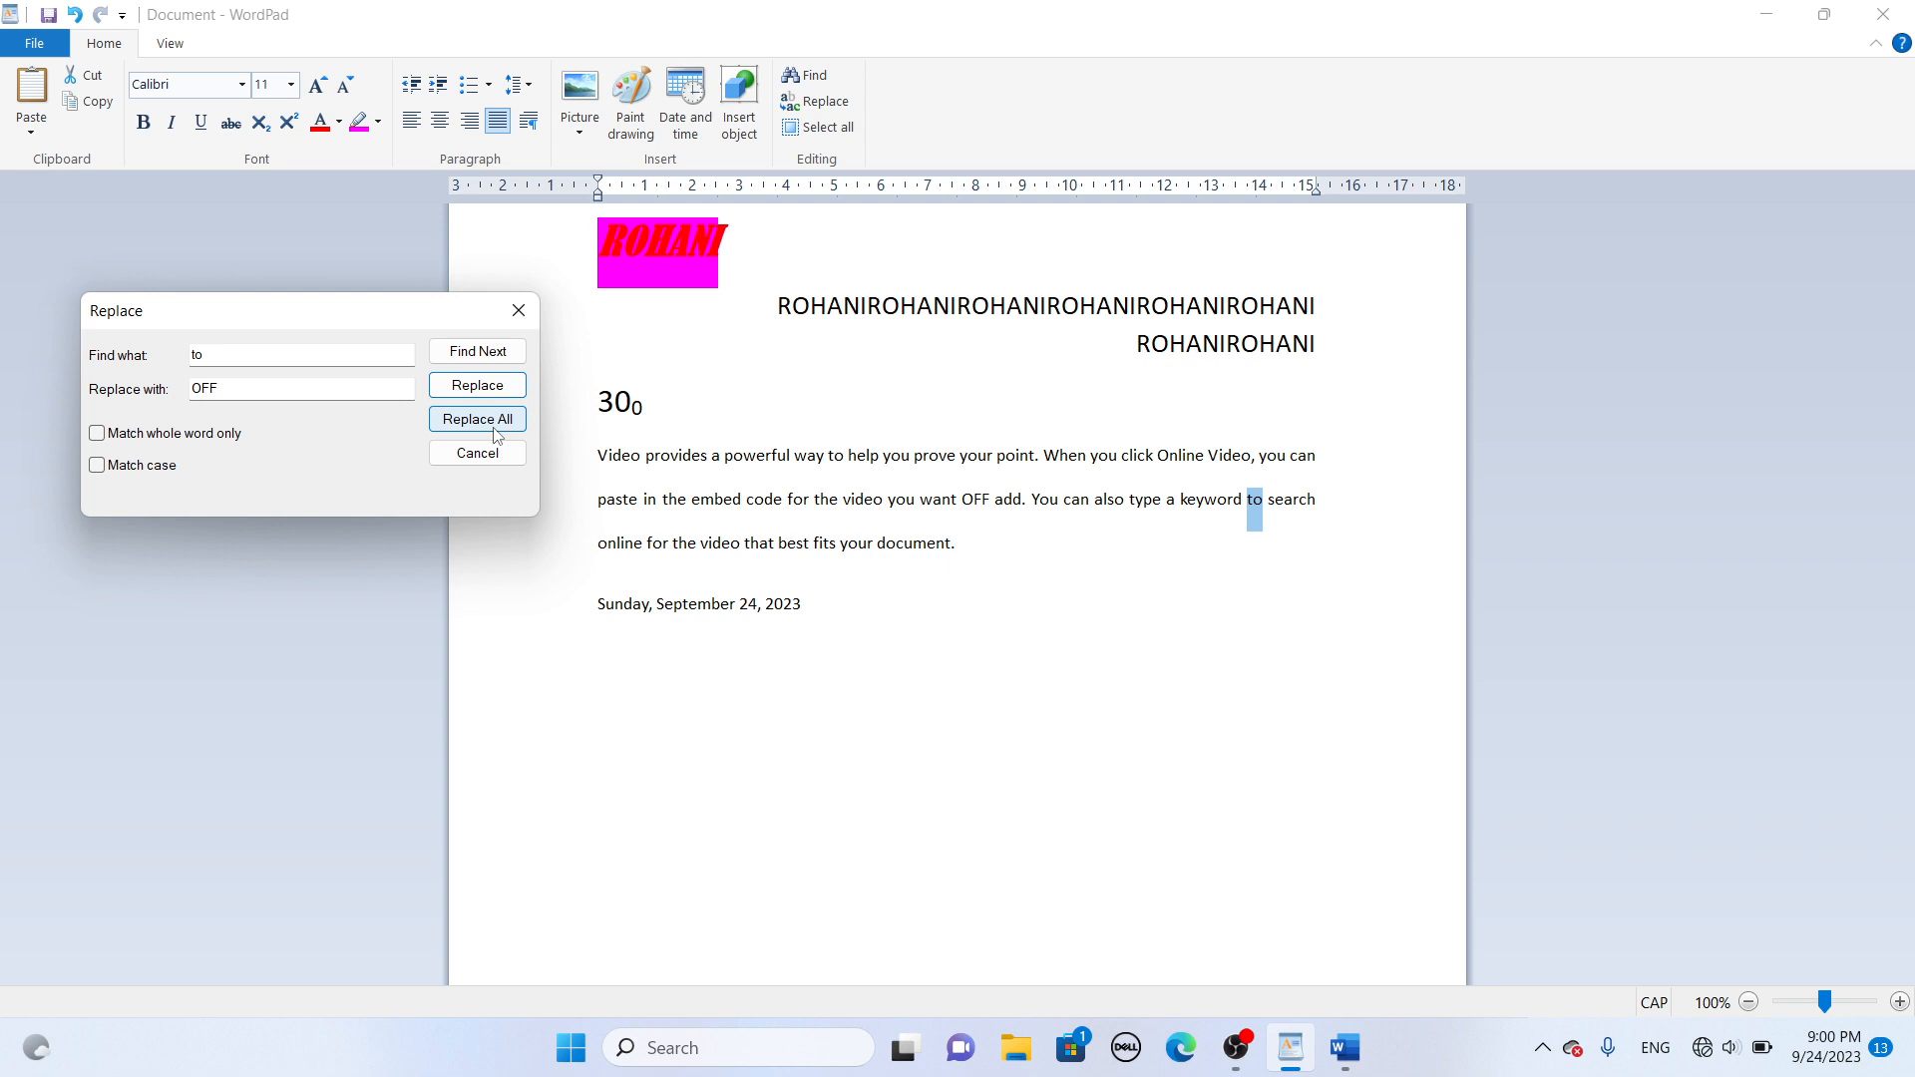
left_click(519, 310)
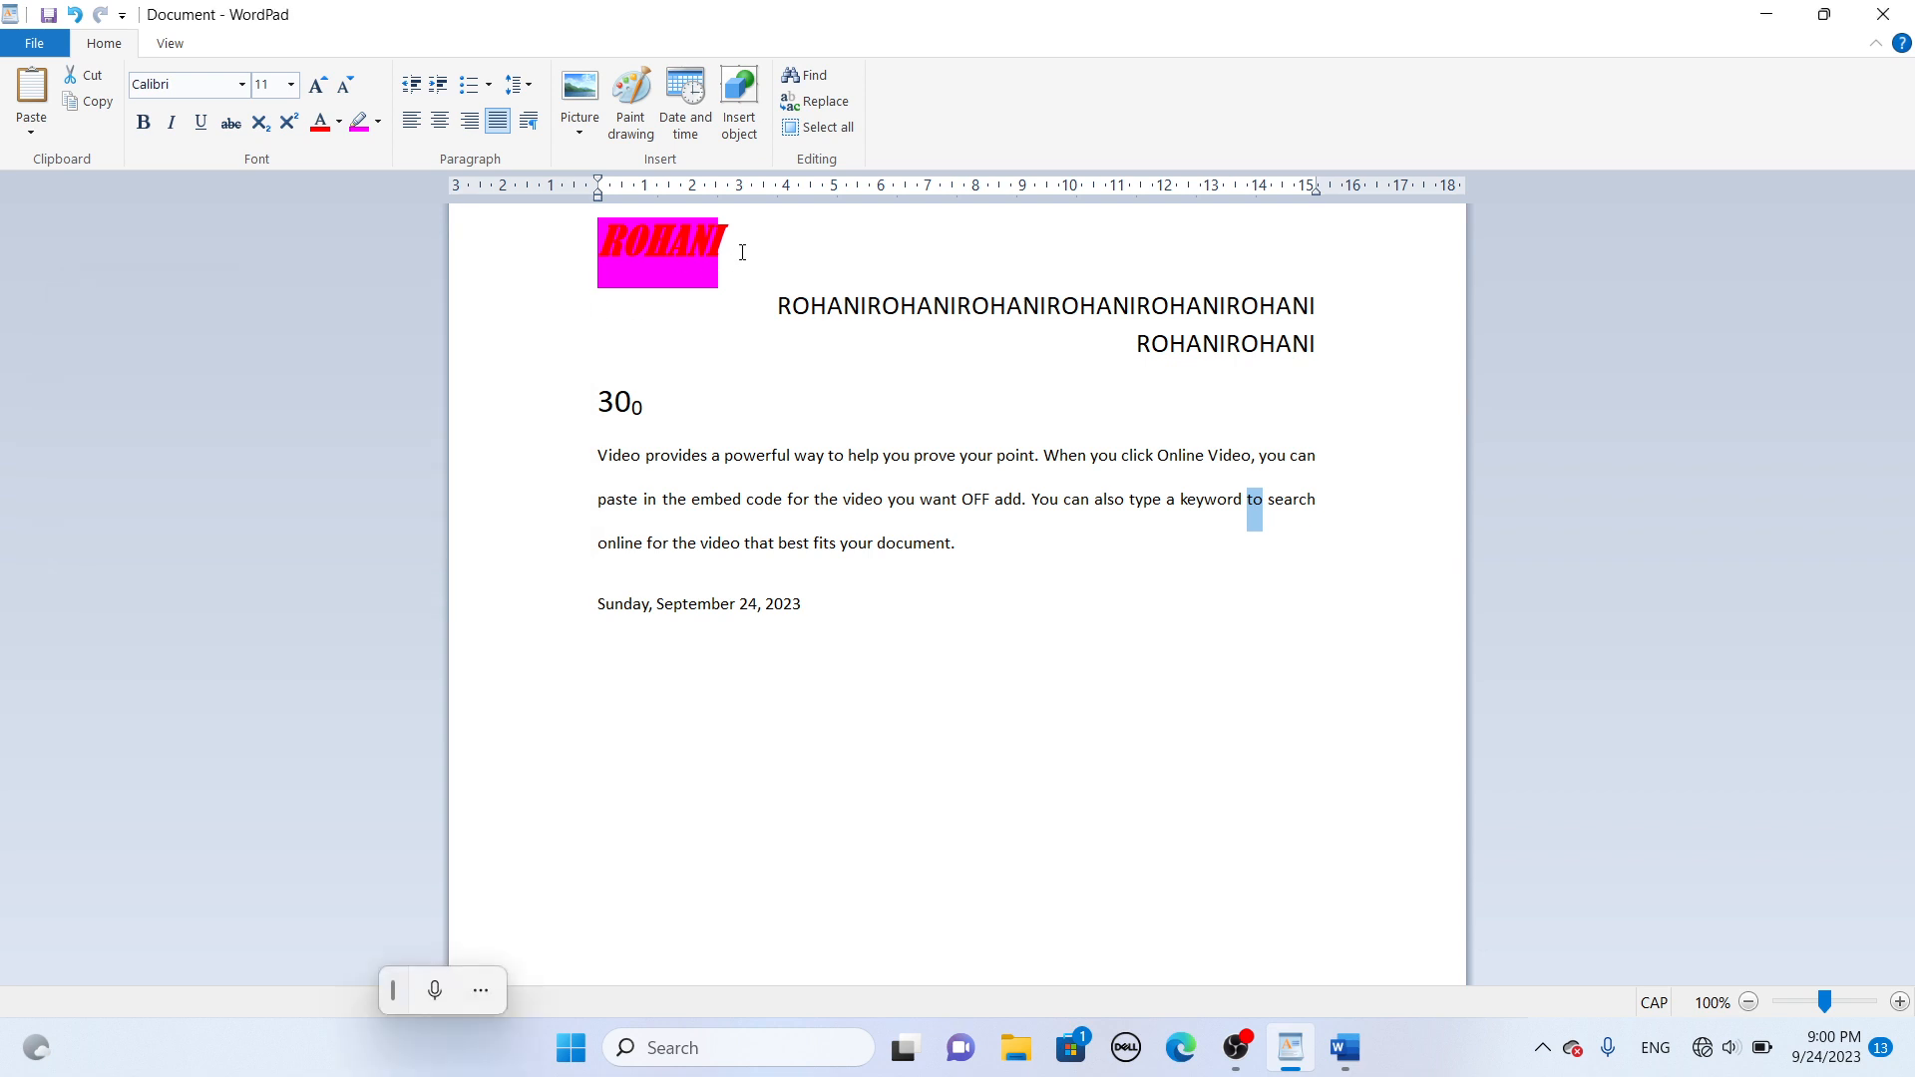
- Select the entire content of the document
left_click(824, 130)
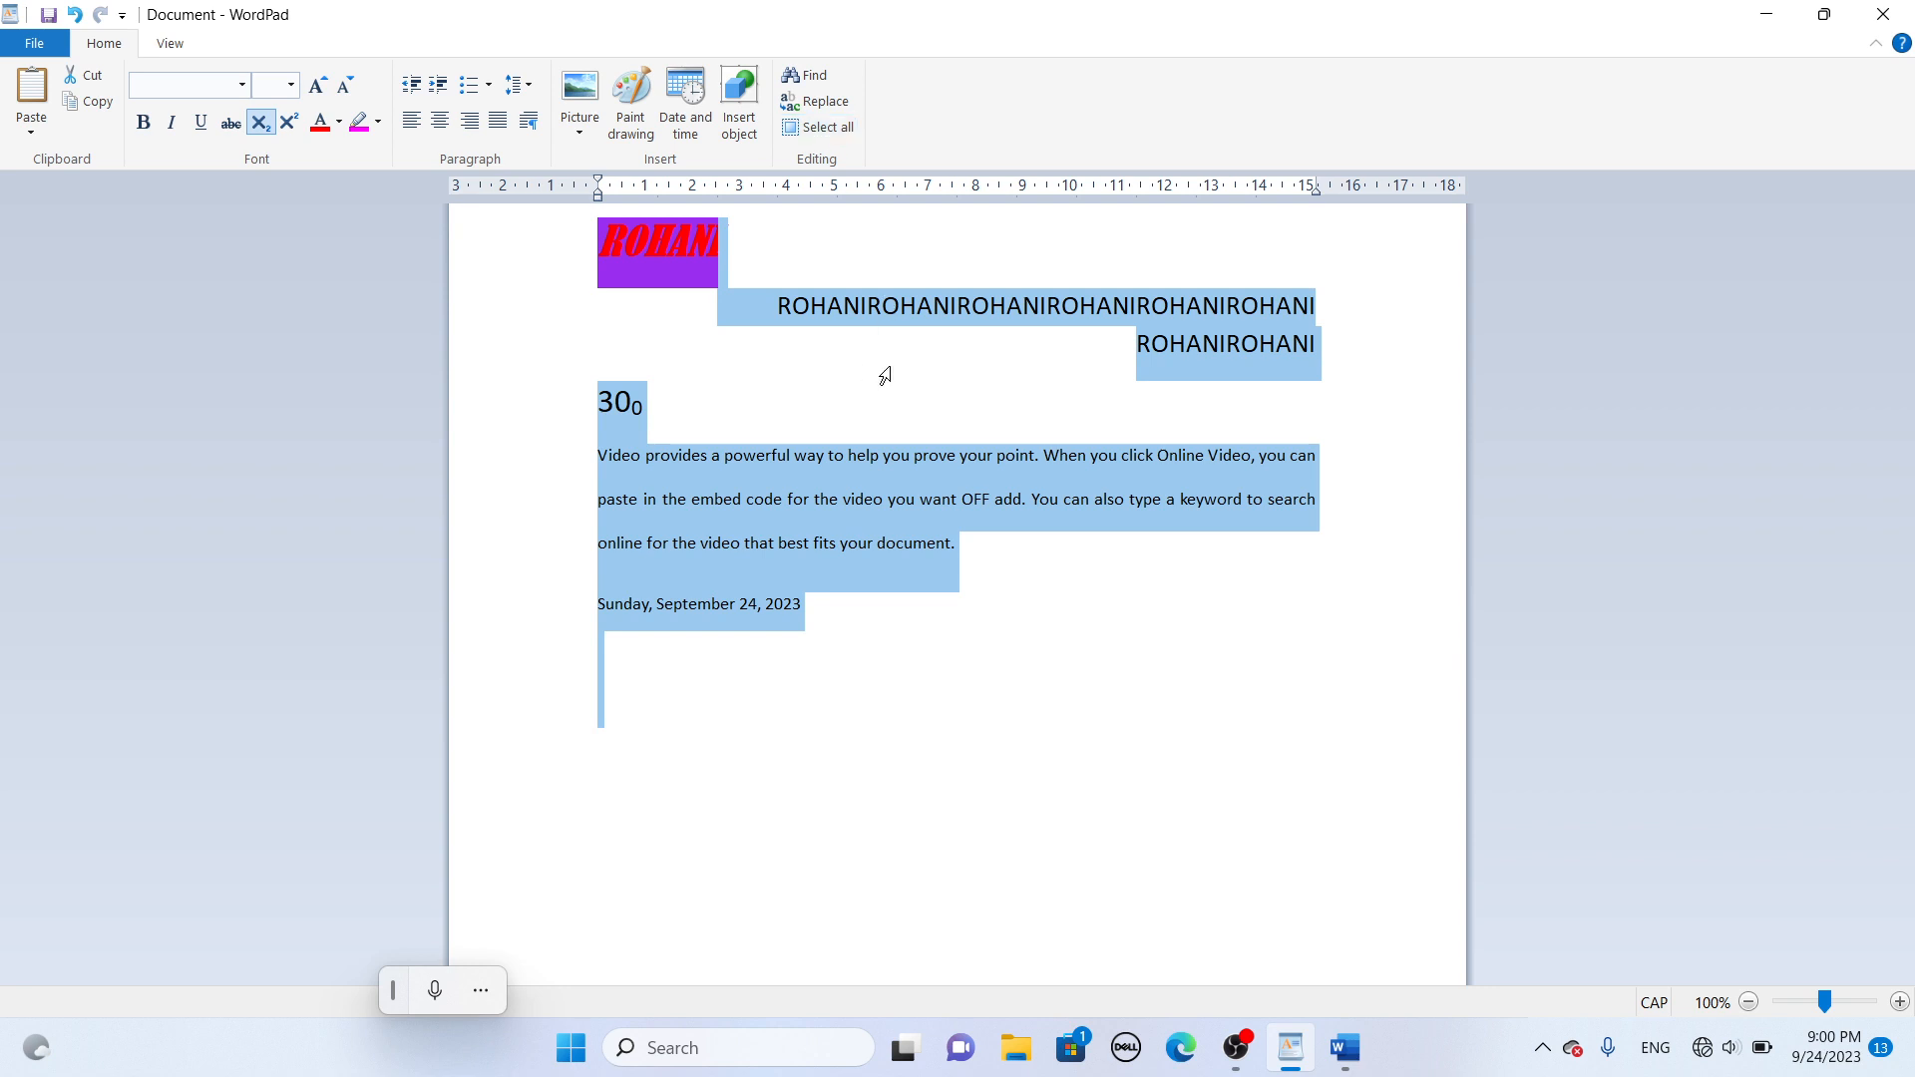